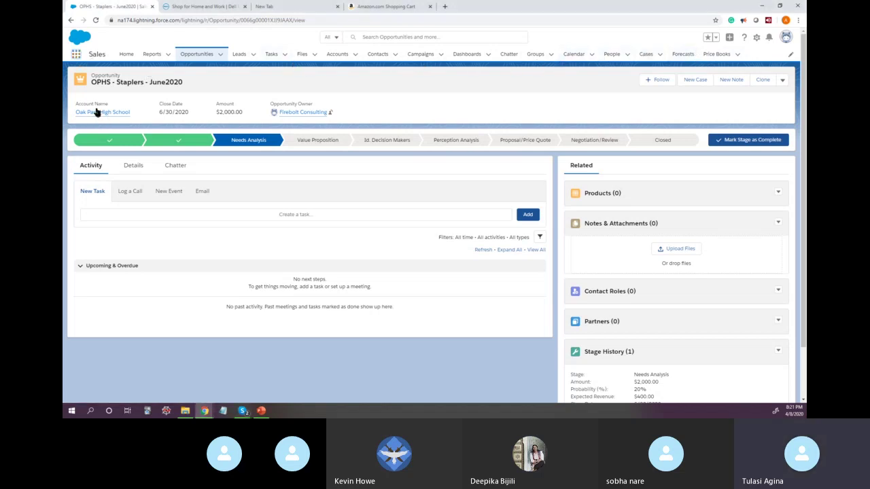
# Search the App Launcher for "Qupte" and close it
pyautogui.click(76, 54)
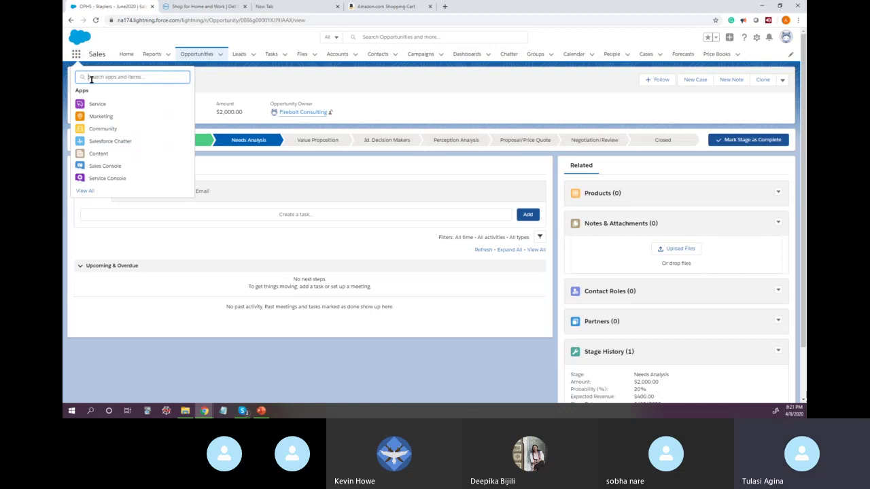
pyautogui.write('Qupte')
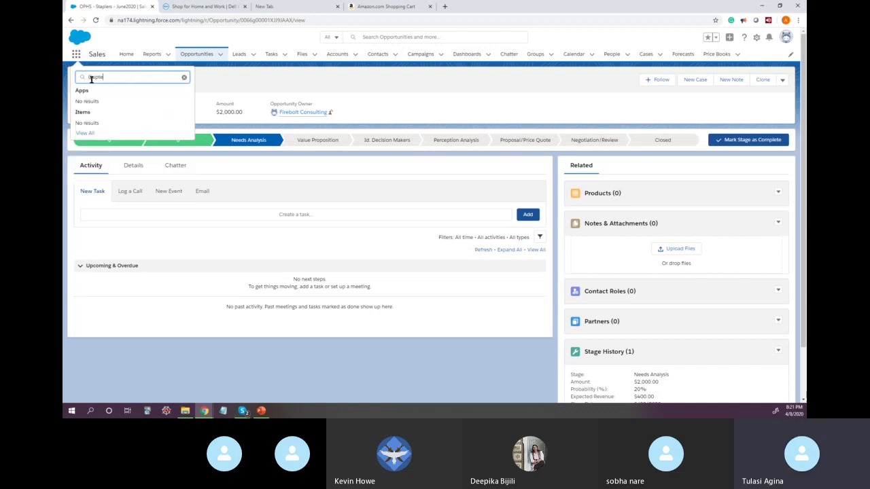
pyautogui.click(403, 80)
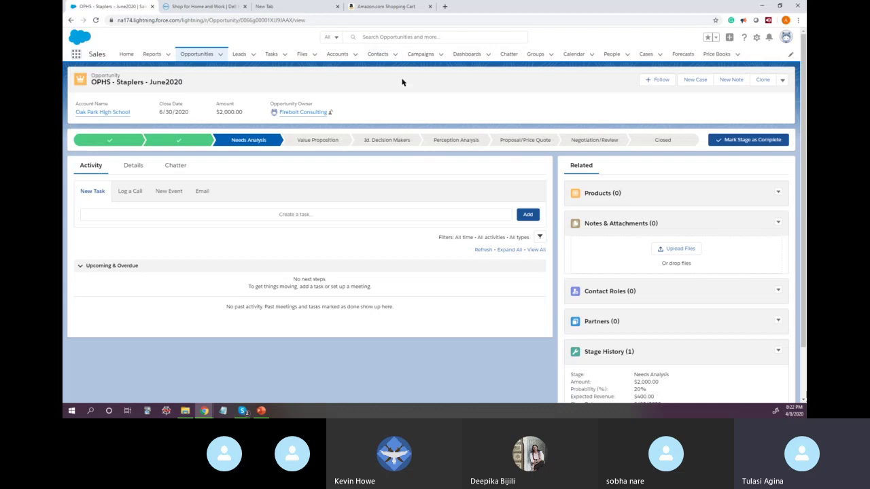
# Open Setup from the opportunity page and close the Dell shop, New Tab and Amazon Shopping Cart browser pages
pyautogui.click(757, 37)
pyautogui.click(723, 60)
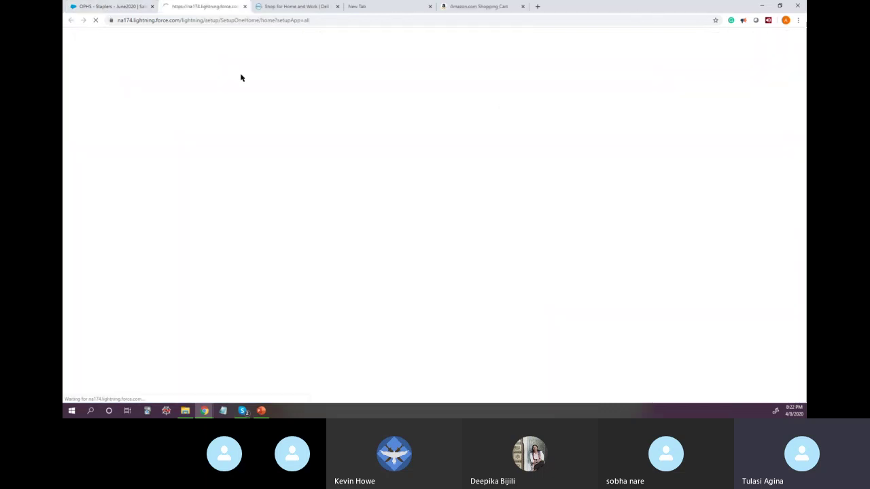
pyautogui.click(337, 7)
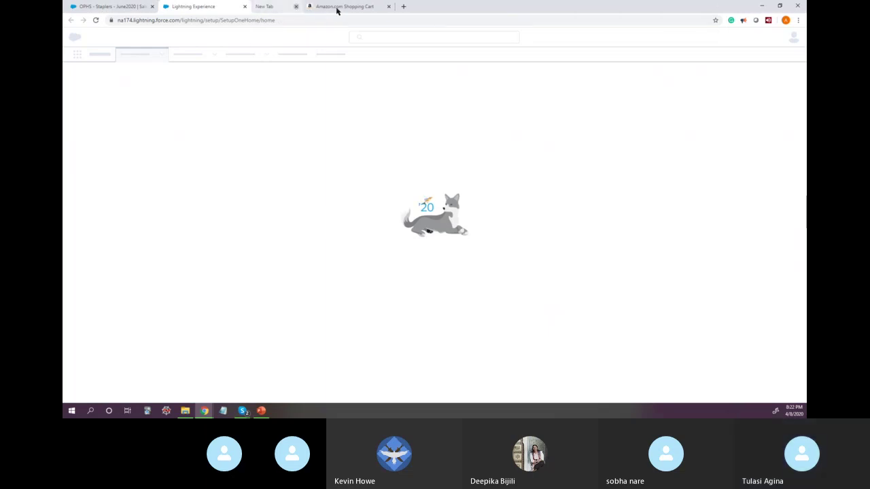
pyautogui.click(336, 7)
pyautogui.click(336, 7)
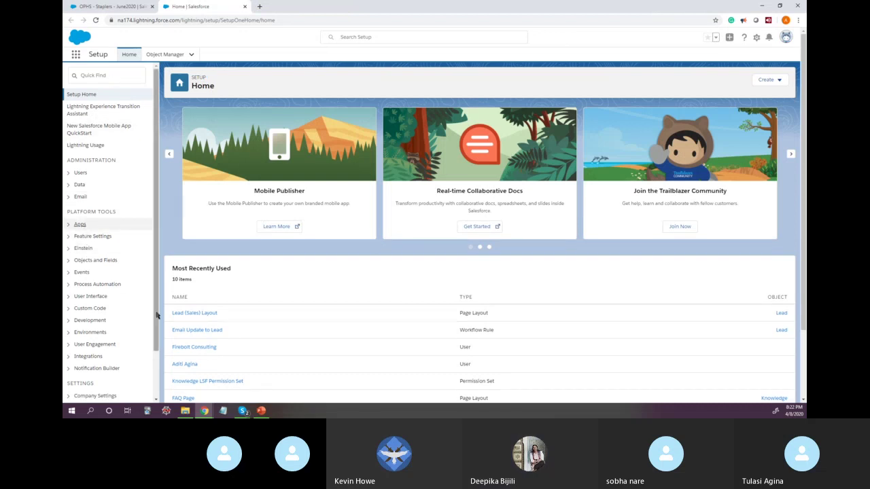
# Find "App" among the Setup items and open the App Manager
pyautogui.click(91, 77)
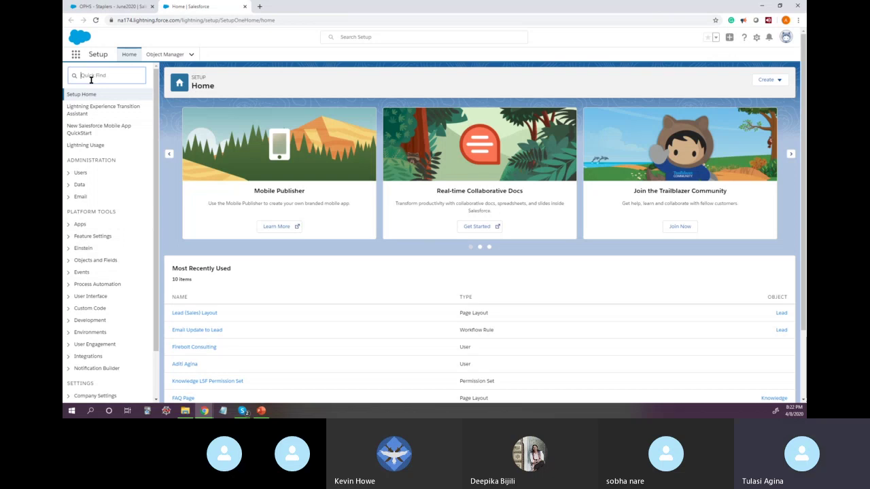
pyautogui.write('App')
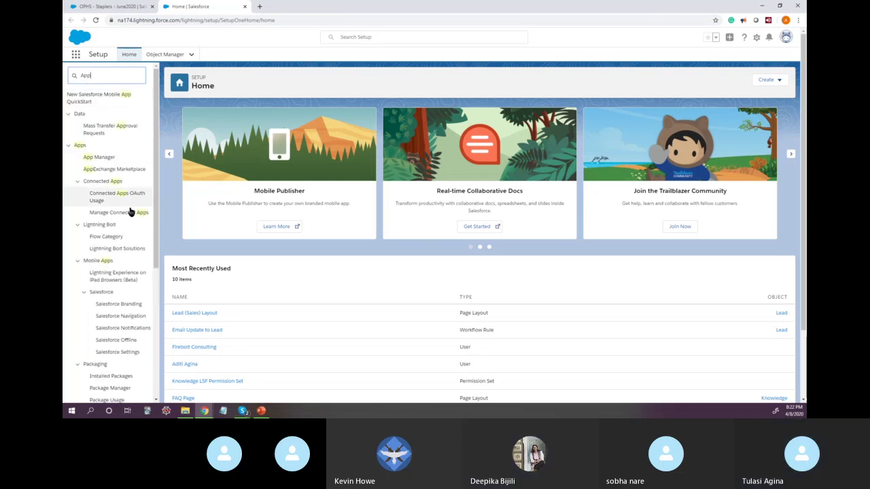
pyautogui.click(102, 158)
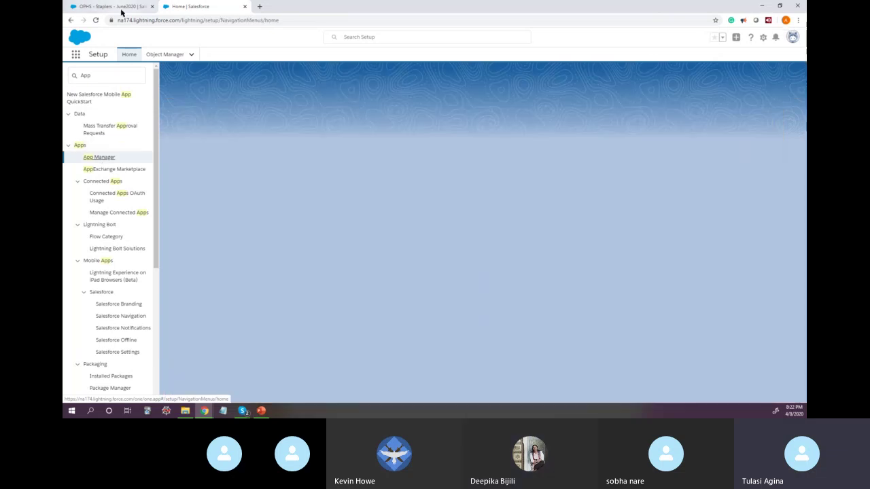
# Return to the OPHS - Staplers - June2020 opportunity and look through all apps and items in the full App Launcher
pyautogui.click(120, 8)
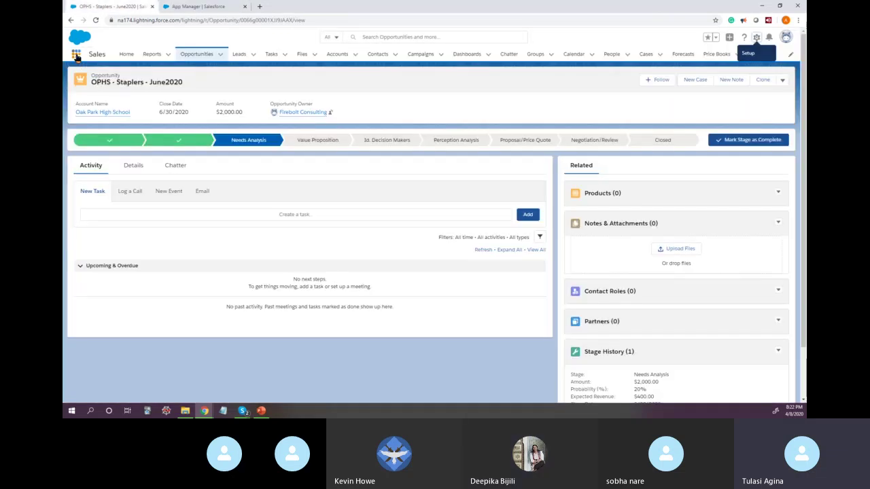
pyautogui.click(75, 53)
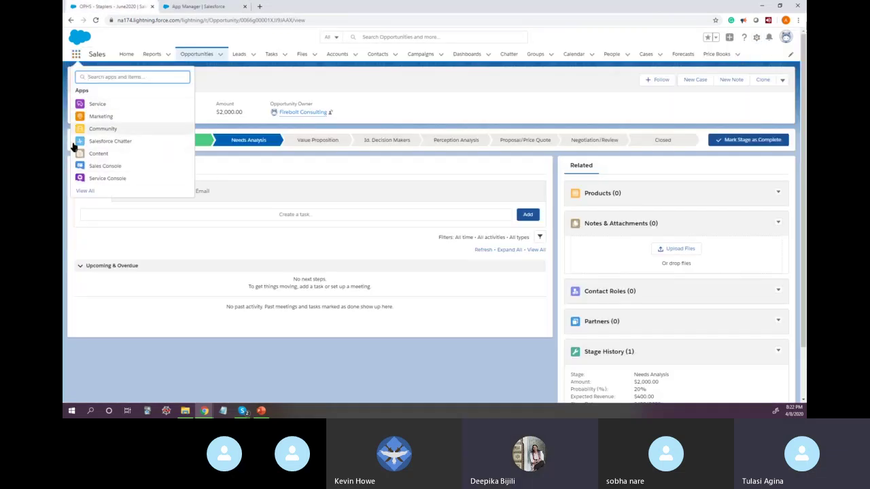
pyautogui.click(89, 192)
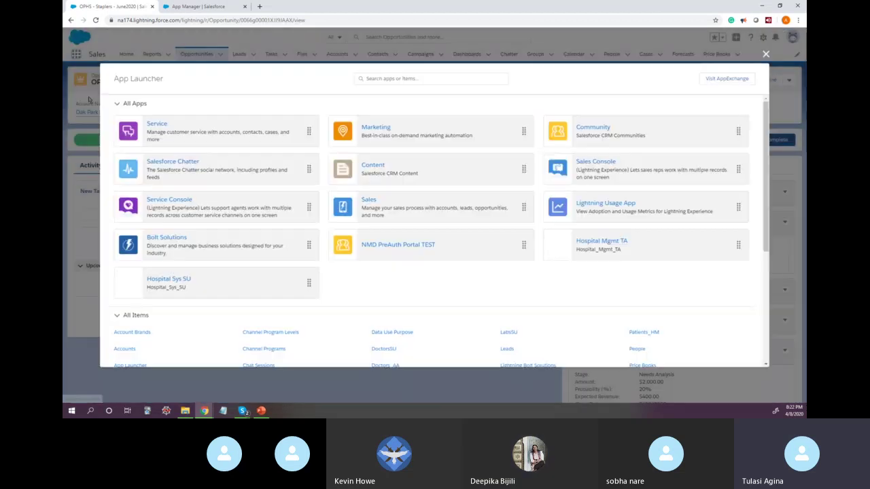
pyautogui.moveTo(113, 77); pyautogui.dragTo(165, 75)
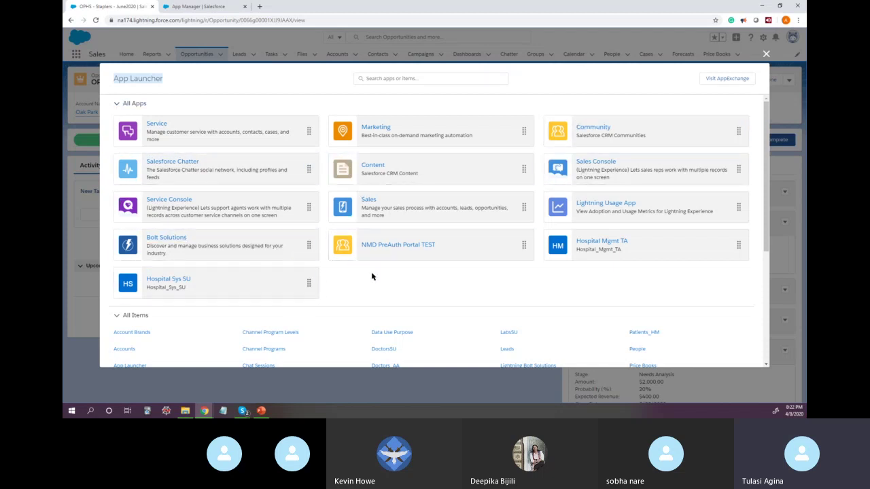
pyautogui.scroll(-3, 373, 275)
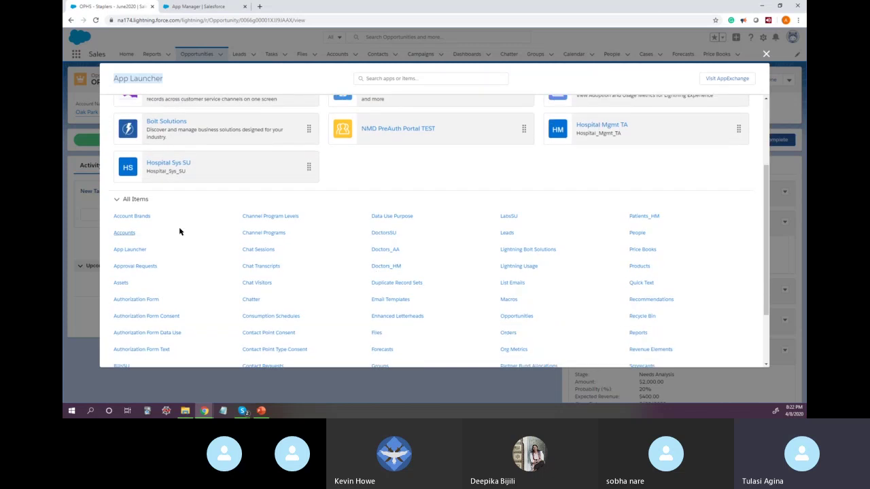
pyautogui.scroll(3, 310, 299)
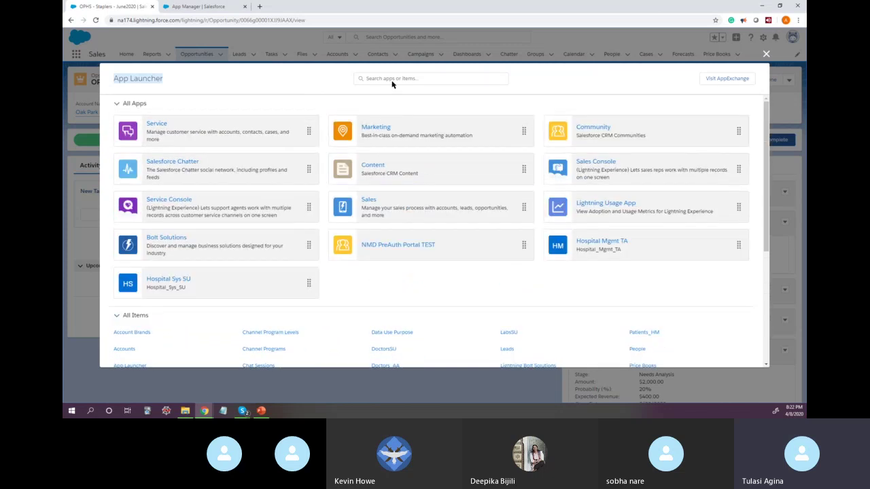
# Search the full App Launcher list for "Quote" and close the launcher
pyautogui.click(397, 77)
pyautogui.write('Quote')
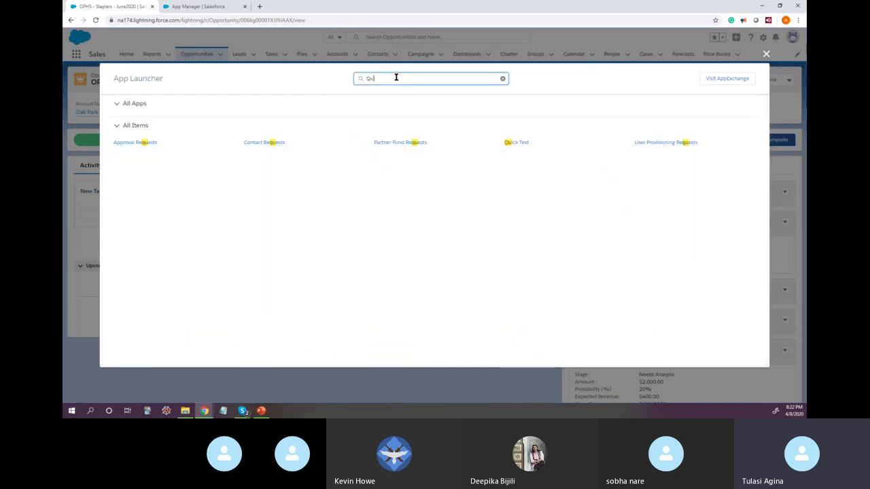
pyautogui.click(766, 54)
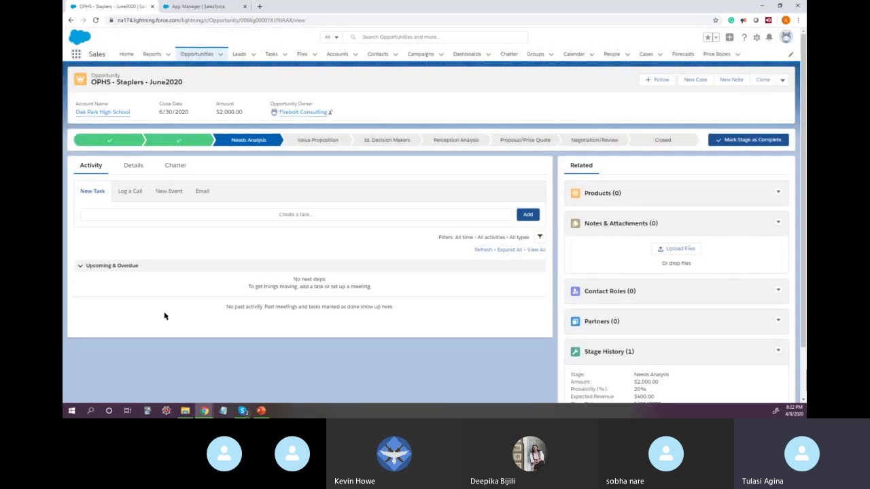
# Find "Sales" in the App Manager list and open the Classic Sales app for editing
pyautogui.click(182, 9)
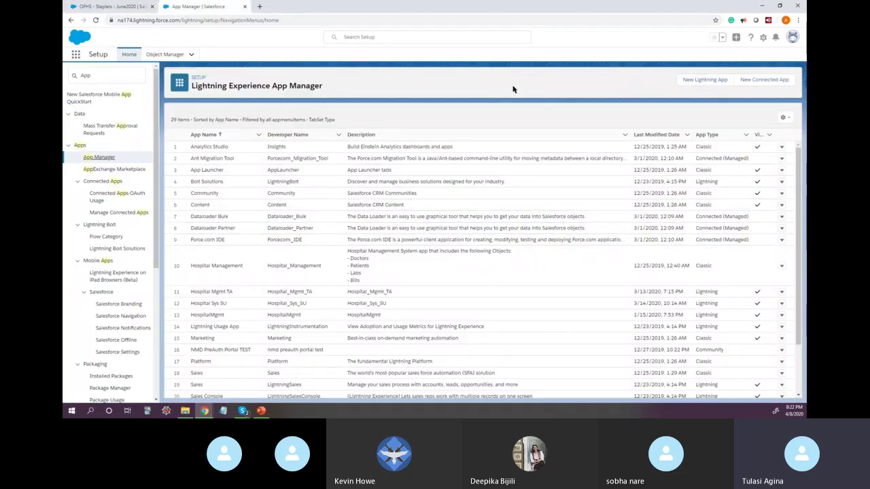
pyautogui.hotkey('ctrl', 'f')
pyautogui.write('s')
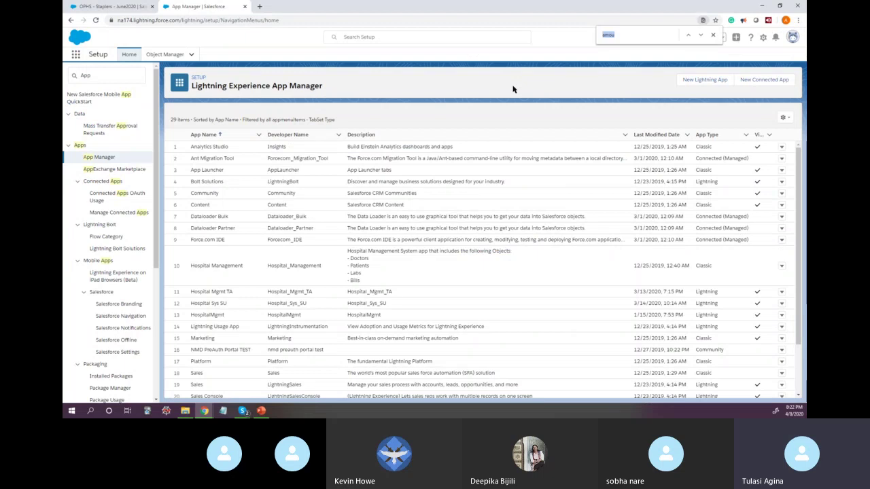
pyautogui.write('ales')
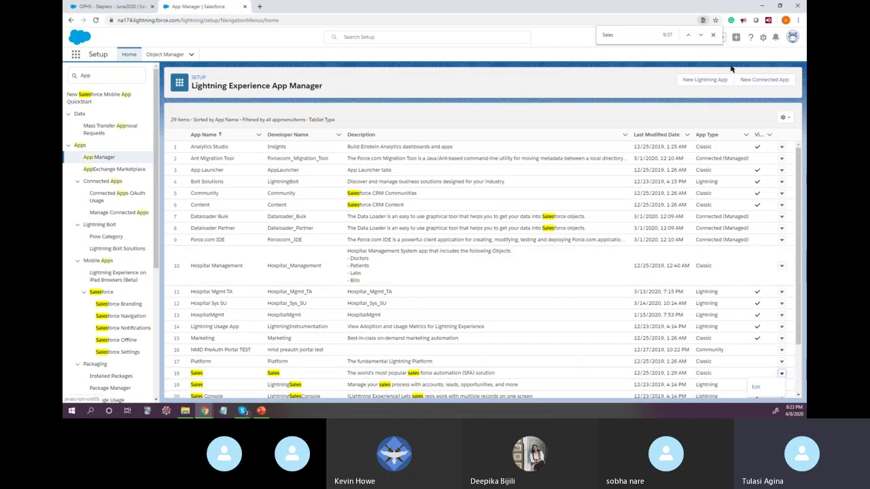
pyautogui.scroll(-1, 711, 345)
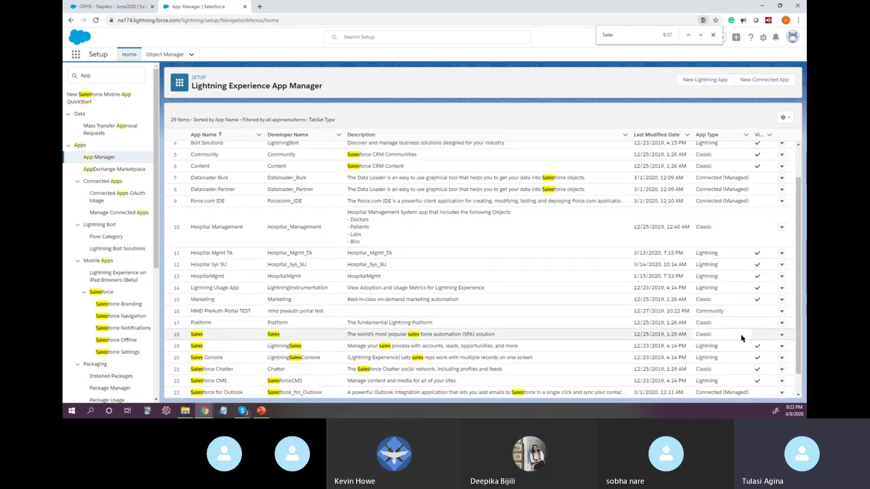
pyautogui.click(781, 335)
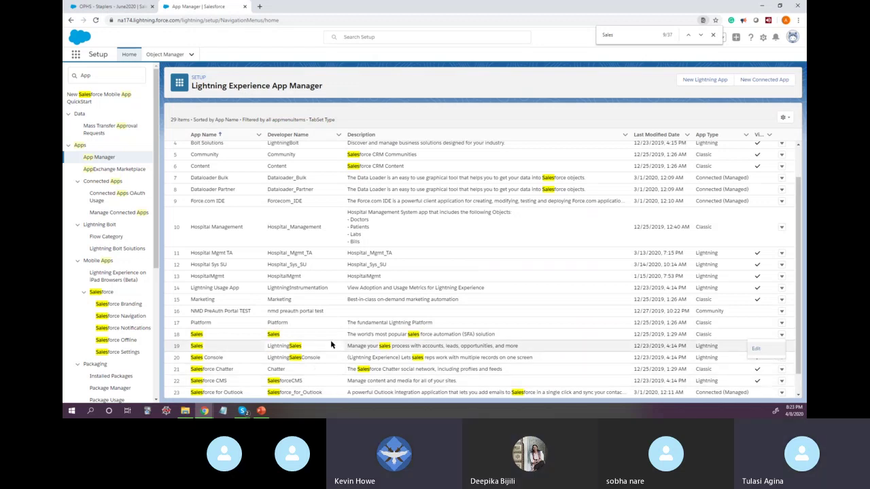
pyautogui.click(759, 350)
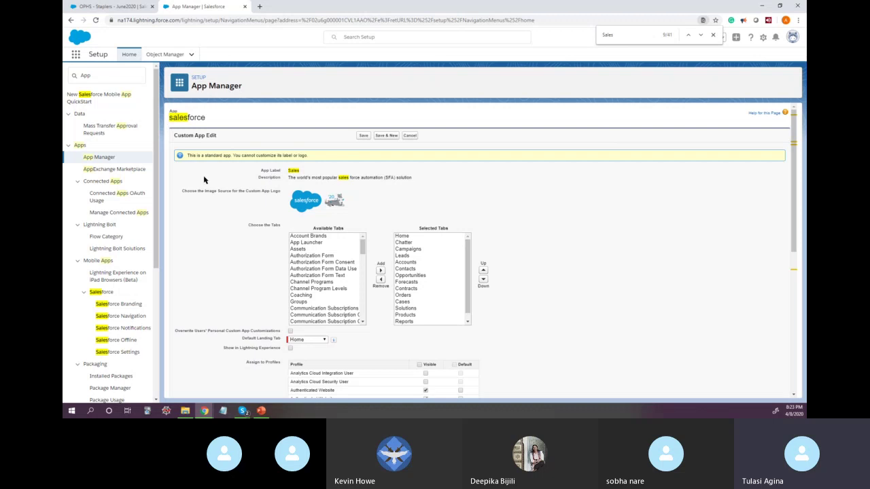
# Examine the Sales app's label and its available and selected tabs, and leave the edit page without saving
pyautogui.doubleClick(294, 170)
pyautogui.scroll(-6, 544, 272)
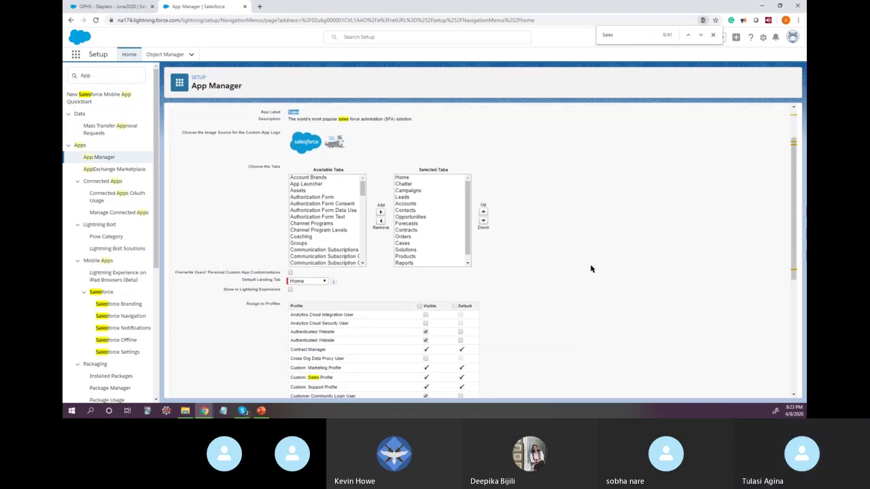
pyautogui.scroll(6, 592, 262)
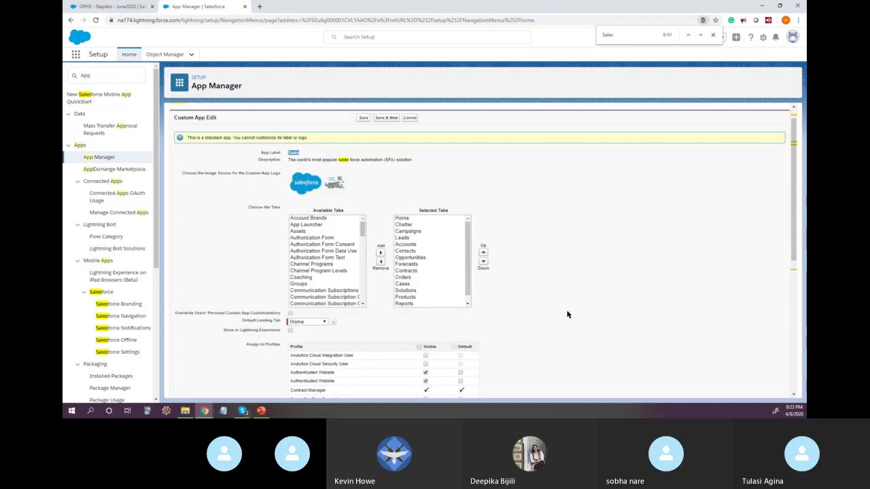
pyautogui.moveTo(466, 224)
pyautogui.mouseDown()
pyautogui.moveTo(469, 252)
pyautogui.moveTo(468, 231)
pyautogui.mouseUp()
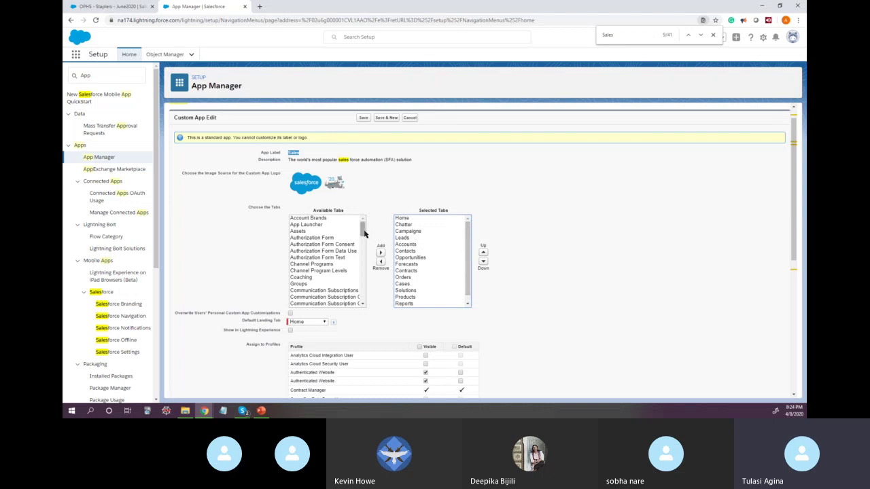
pyautogui.moveTo(364, 233); pyautogui.dragTo(364, 235)
pyautogui.click(304, 227)
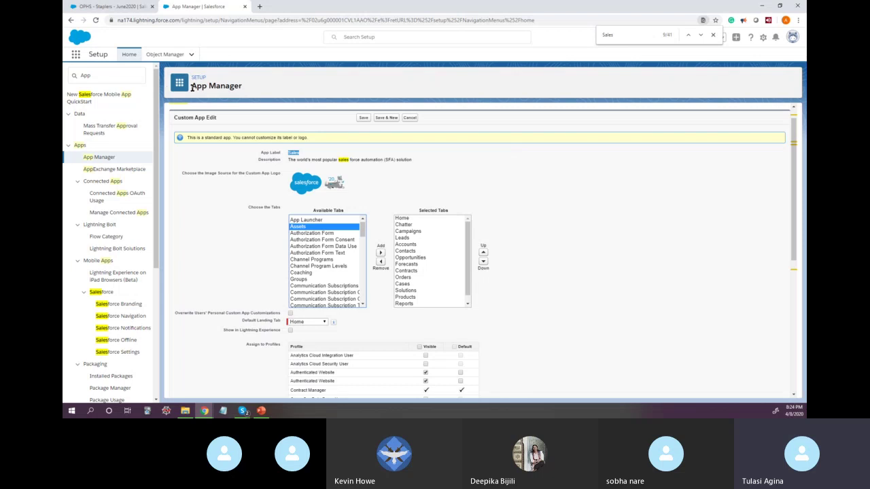
pyautogui.click(95, 77)
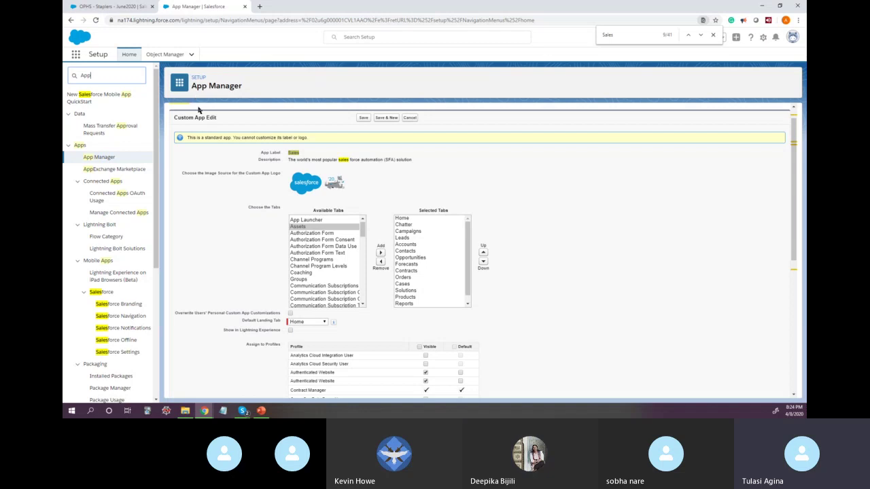
pyautogui.doubleClick(289, 152)
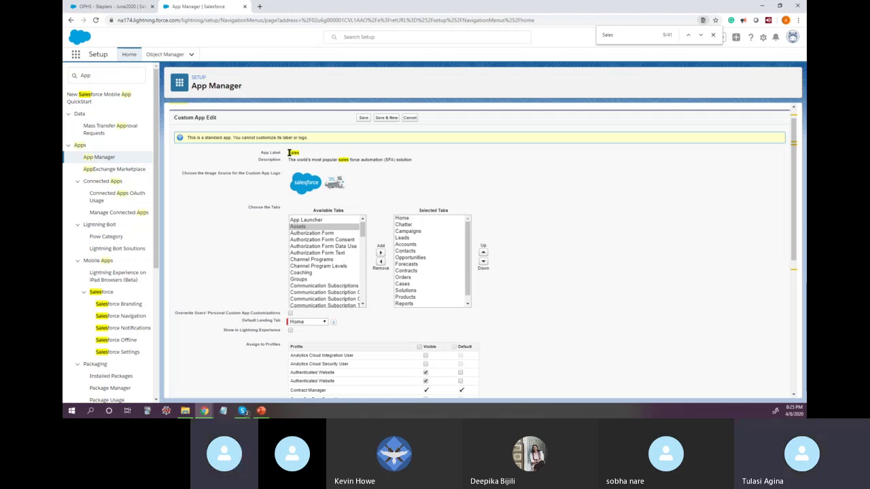
pyautogui.click(410, 118)
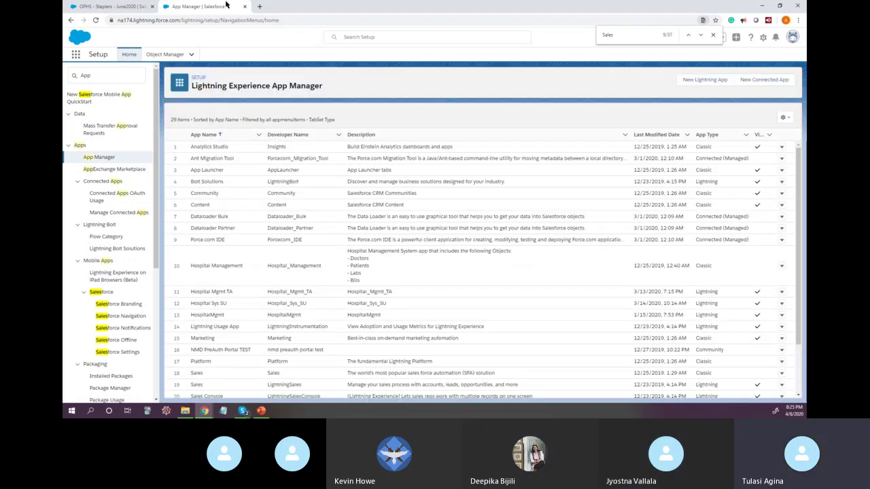
# Close the App Manager page, open Setup again from the opportunity, find "App" and open the App Manager
pyautogui.click(245, 7)
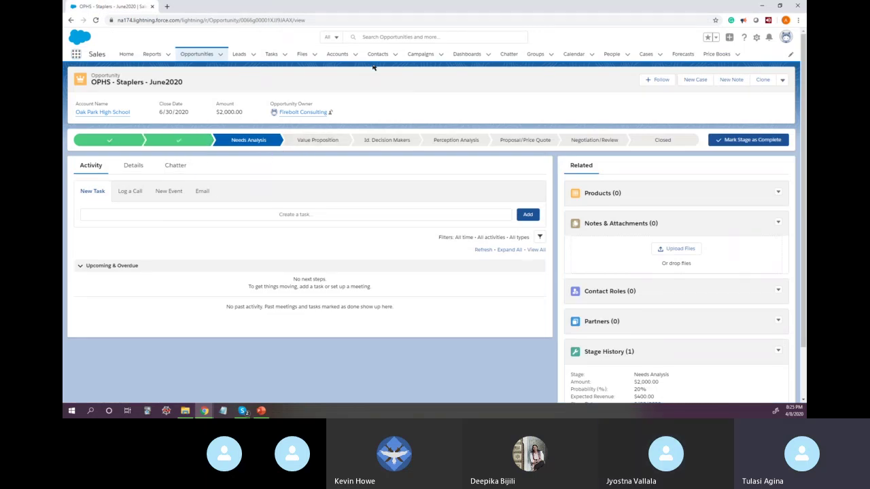
pyautogui.click(756, 36)
pyautogui.click(730, 62)
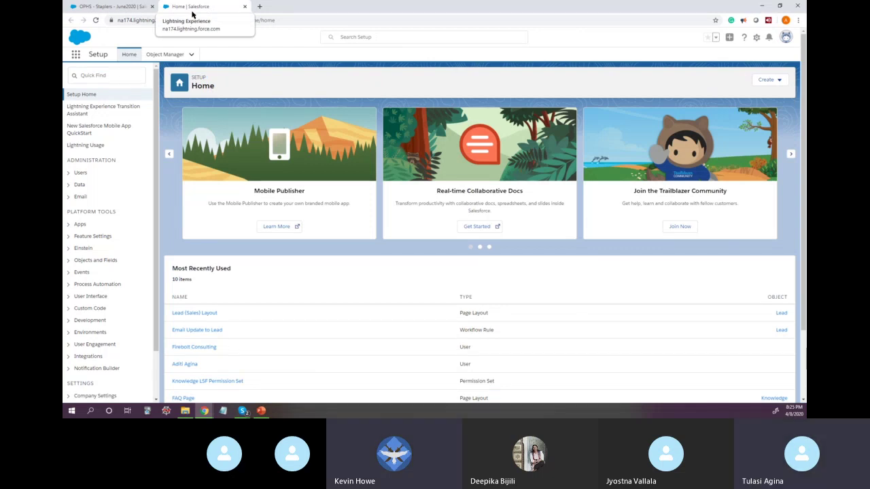
pyautogui.click(114, 77)
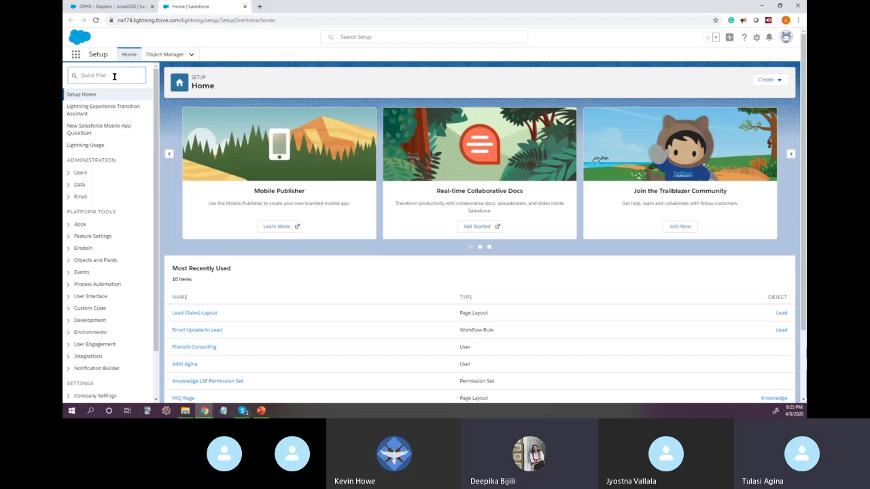
pyautogui.click(115, 9)
pyautogui.click(167, 7)
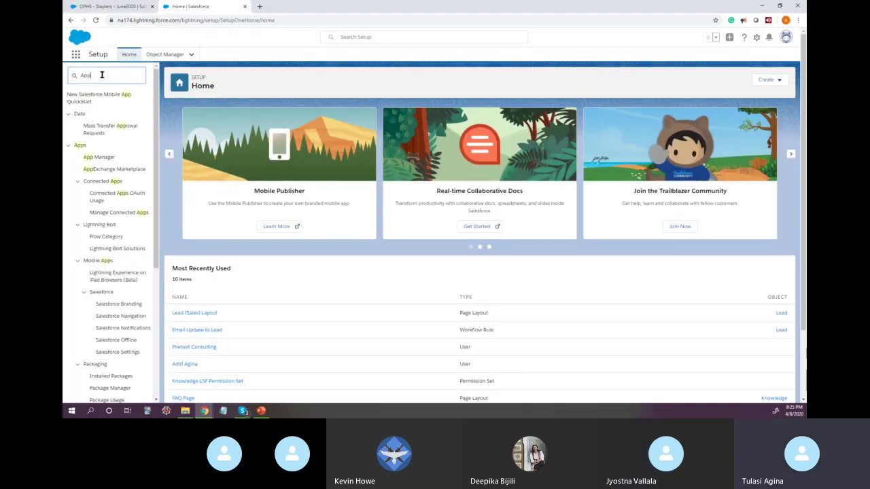
pyautogui.click(103, 158)
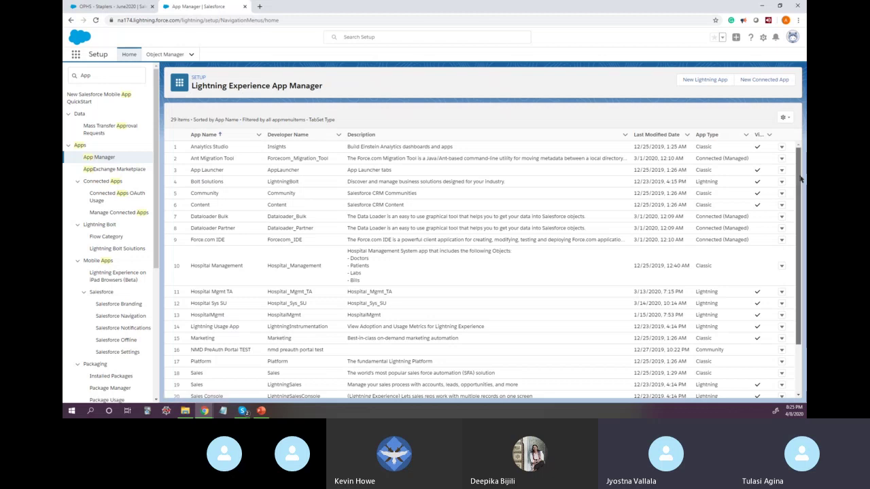
# Sort the App Manager list by app name and look through its entries for the Sales apps
pyautogui.scroll(-3, 801, 178)
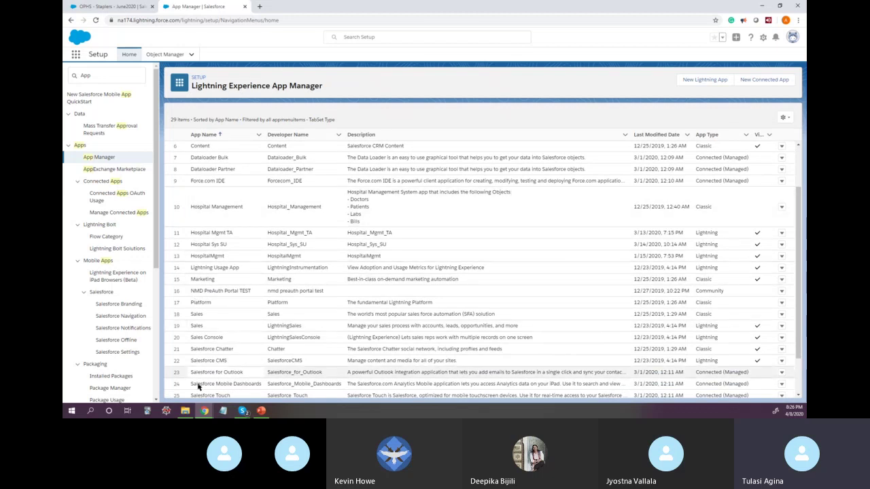
pyautogui.scroll(3, 229, 311)
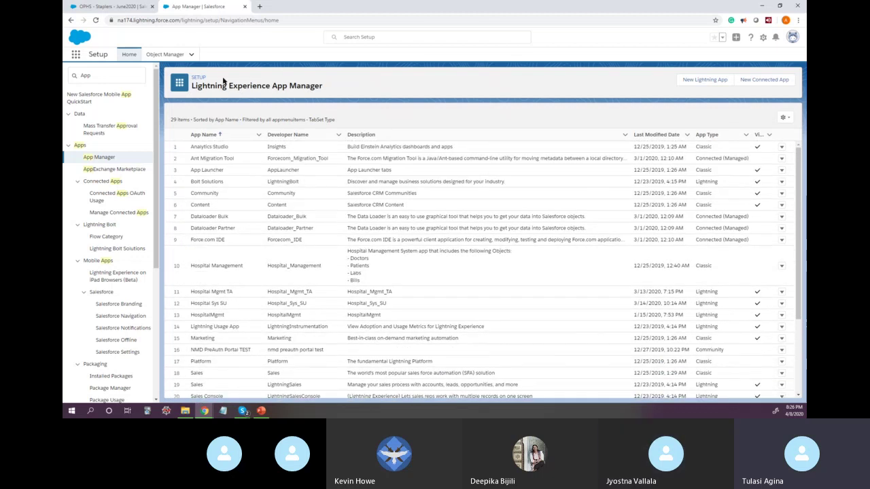
pyautogui.click(205, 135)
pyautogui.scroll(-3, 252, 317)
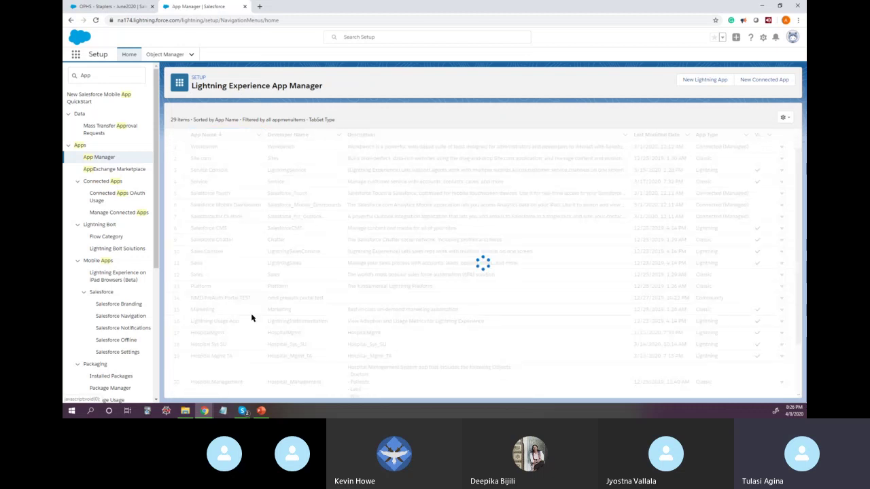
pyautogui.scroll(-2, 296, 355)
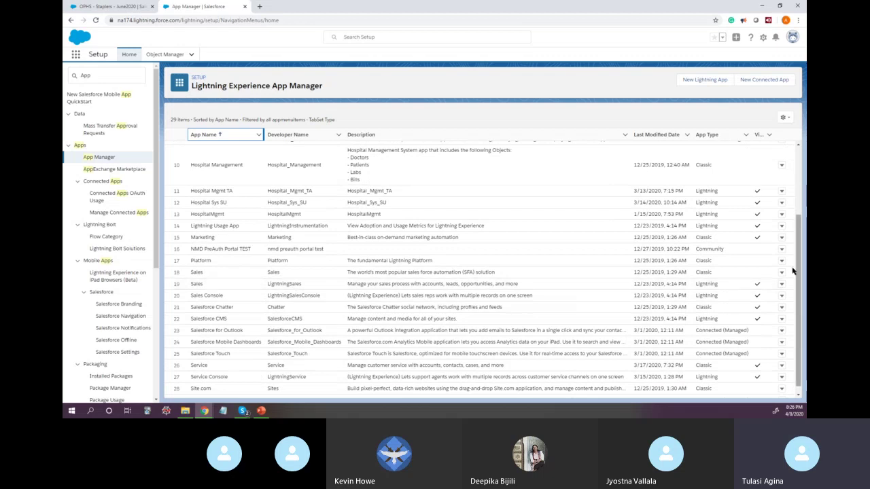
pyautogui.scroll(3, 782, 289)
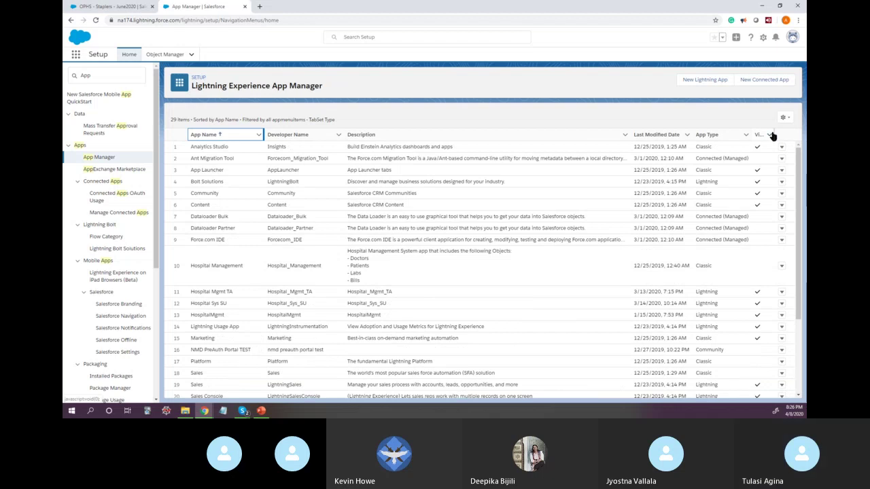
# Narrow the Description column and widen the Visible in Lightning Experience column to show its full heading
pyautogui.moveTo(773, 134); pyautogui.dragTo(791, 139)
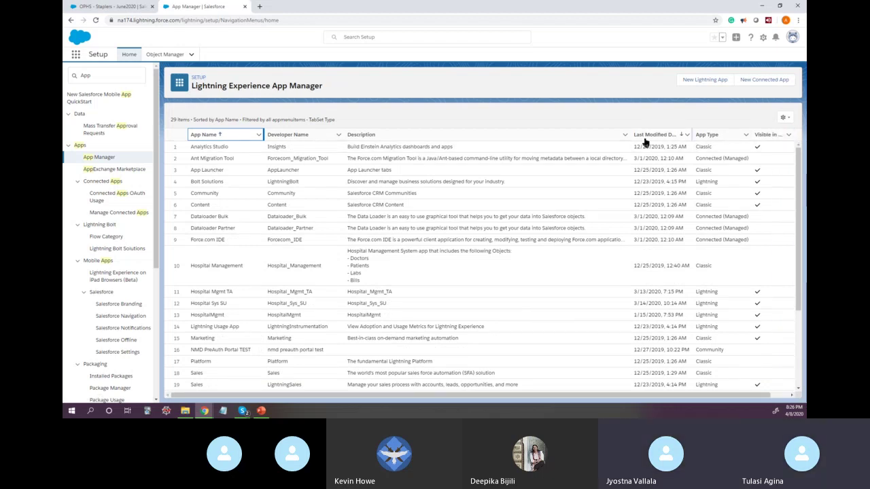
pyautogui.moveTo(629, 136); pyautogui.dragTo(569, 134)
pyautogui.moveTo(733, 134); pyautogui.dragTo(789, 134)
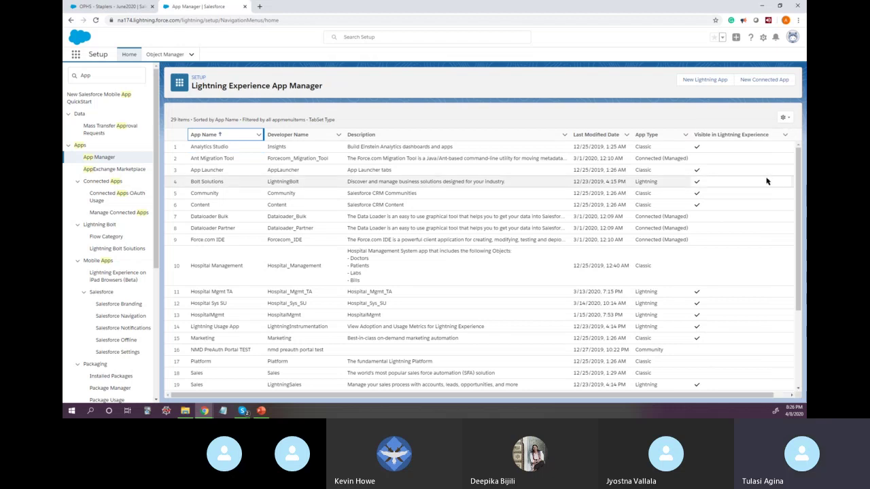
# Find the Lightning version of the Sales app (LightningSales) in the list and open it for editing
pyautogui.scroll(-3, 736, 241)
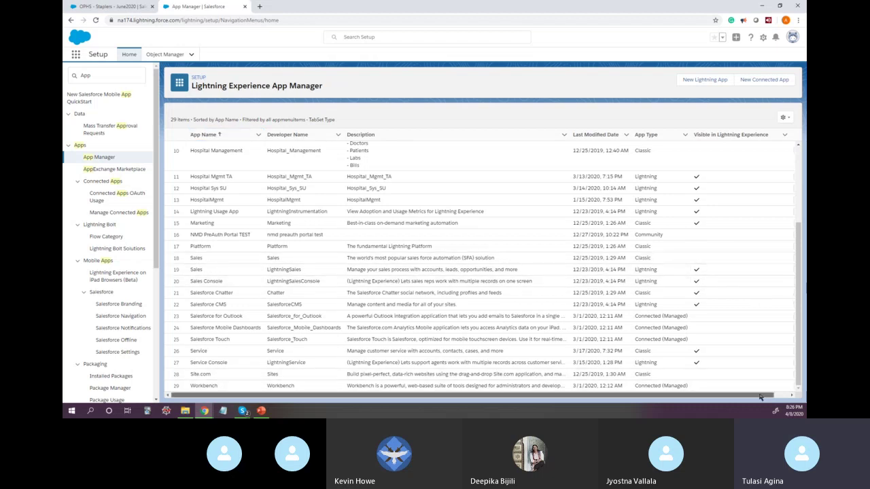
pyautogui.hscroll(2, 760, 396)
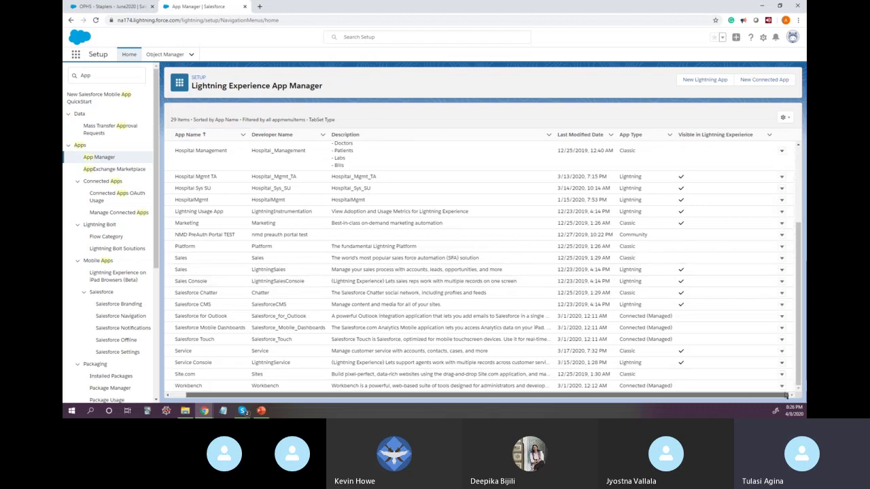
pyautogui.click(781, 272)
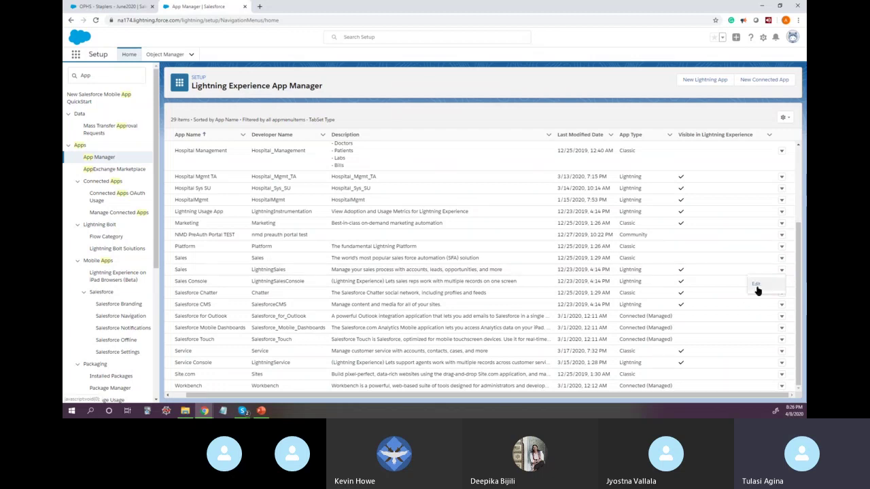
pyautogui.click(758, 291)
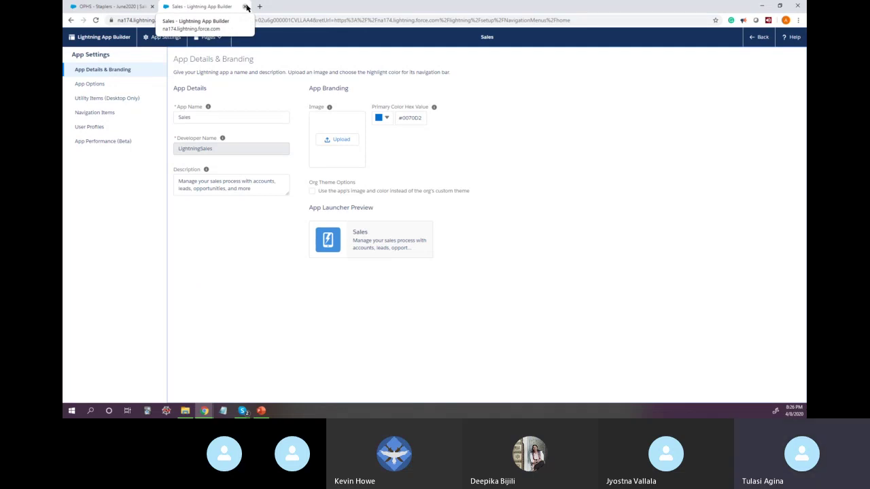
# Add Assets and Contracts to the Sales app's selected navigation items
pyautogui.click(94, 114)
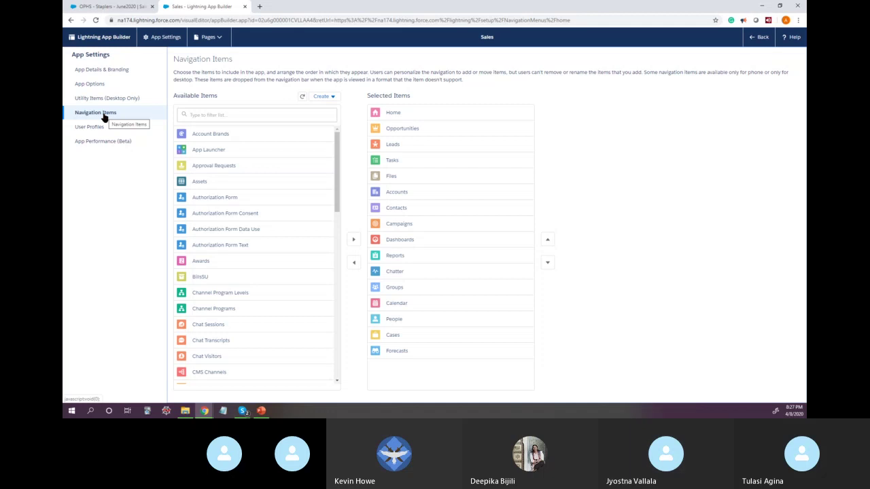
pyautogui.click(219, 181)
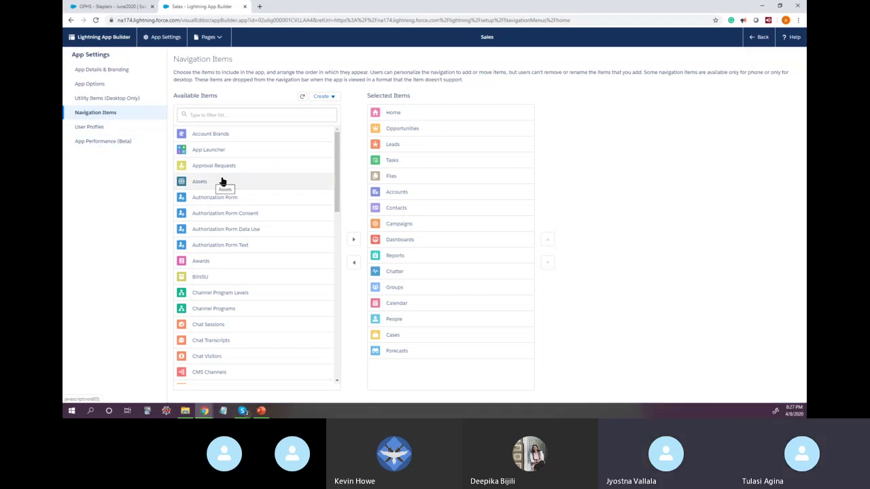
pyautogui.click(354, 239)
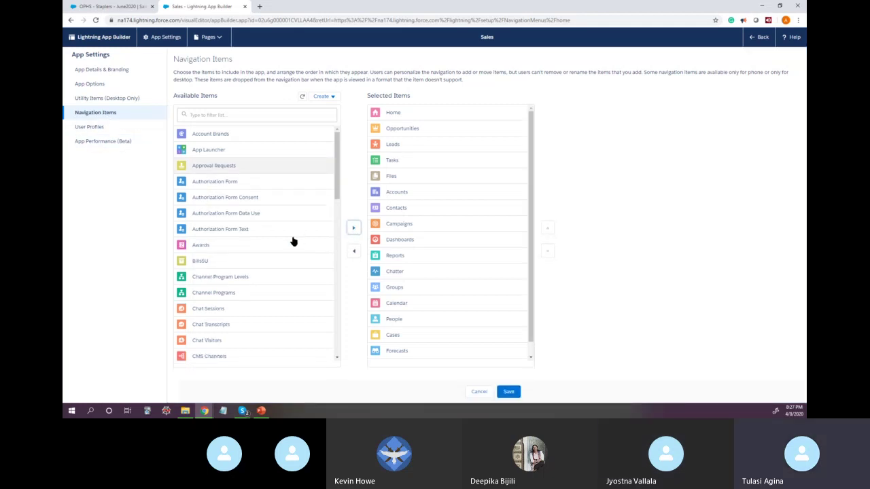
pyautogui.scroll(-2, 337, 215)
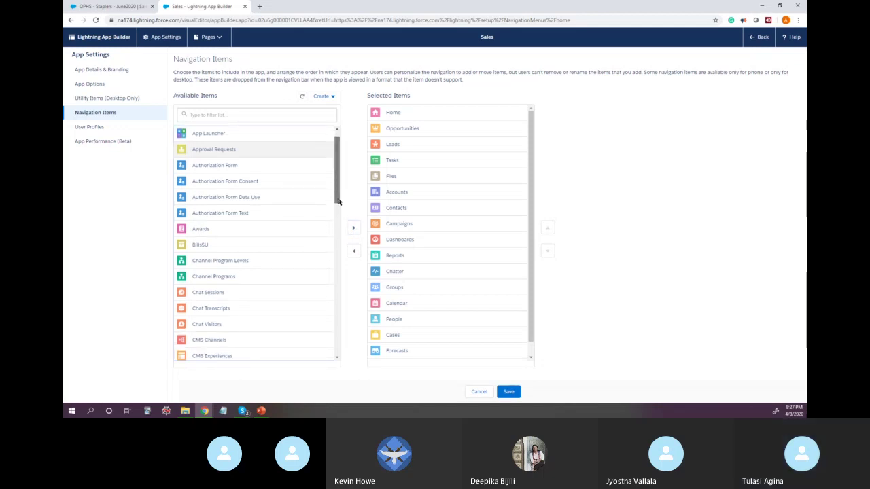
pyautogui.moveTo(338, 214); pyautogui.dragTo(346, 259)
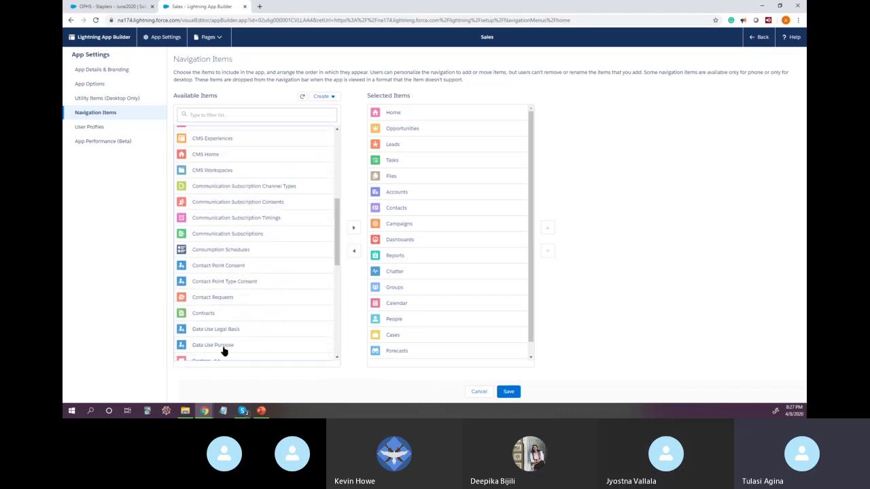
pyautogui.click(233, 314)
pyautogui.click(354, 228)
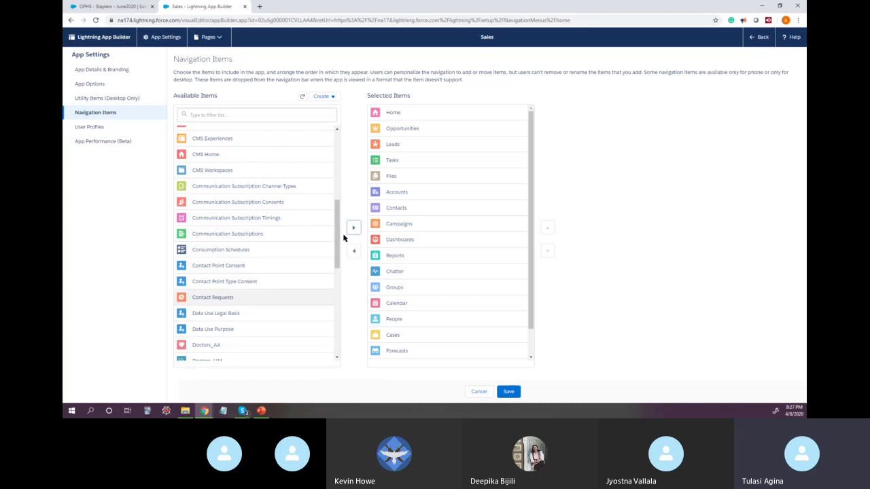
# Add Email Templates and Images to the Sales app's selected navigation items
pyautogui.moveTo(338, 237); pyautogui.dragTo(341, 277)
pyautogui.click(297, 278)
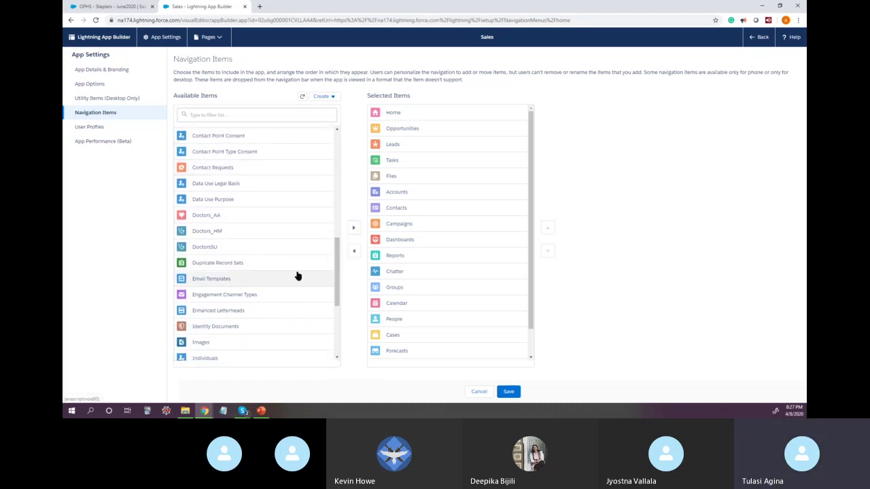
pyautogui.click(353, 229)
pyautogui.moveTo(340, 261); pyautogui.dragTo(339, 278)
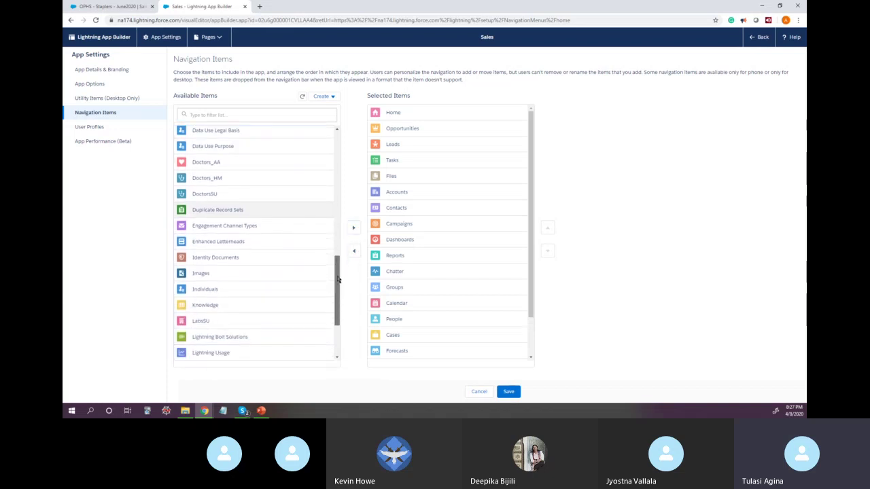
pyautogui.click(297, 273)
pyautogui.click(353, 229)
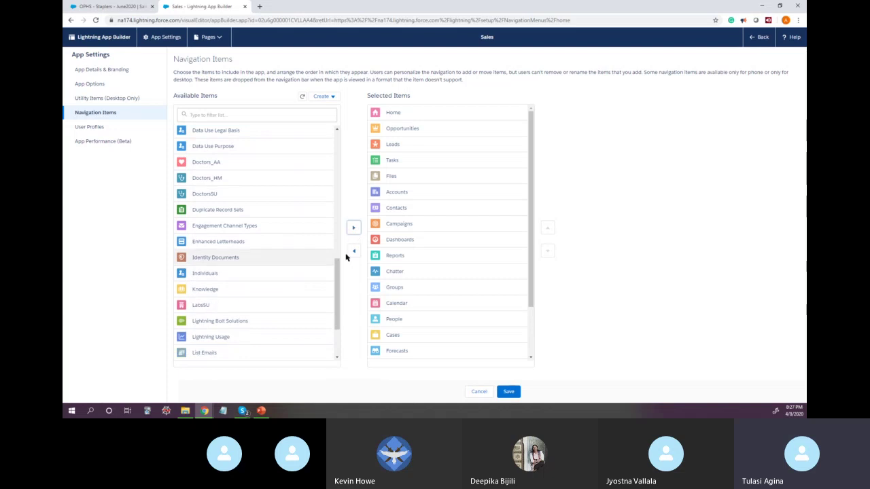
# Add Orders to the Sales app's selected navigation items
pyautogui.moveTo(338, 266); pyautogui.dragTo(260, 274)
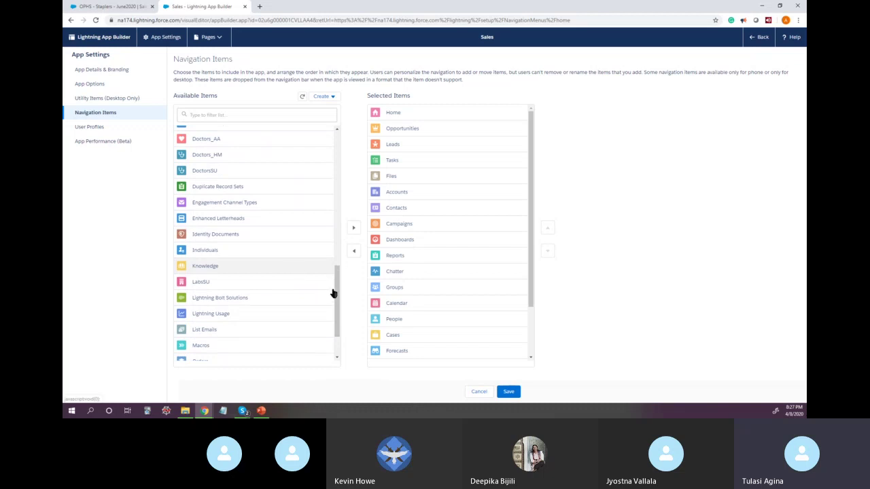
pyautogui.moveTo(335, 292); pyautogui.dragTo(342, 315)
pyautogui.click(305, 269)
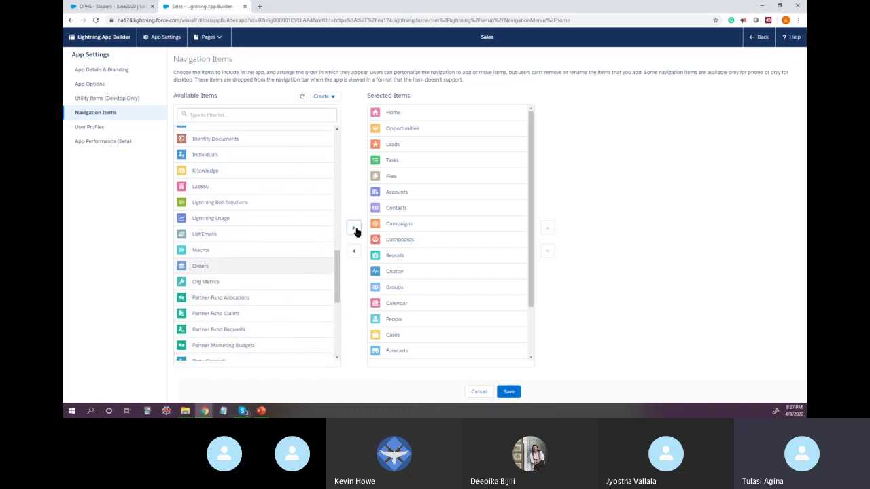
pyautogui.click(353, 229)
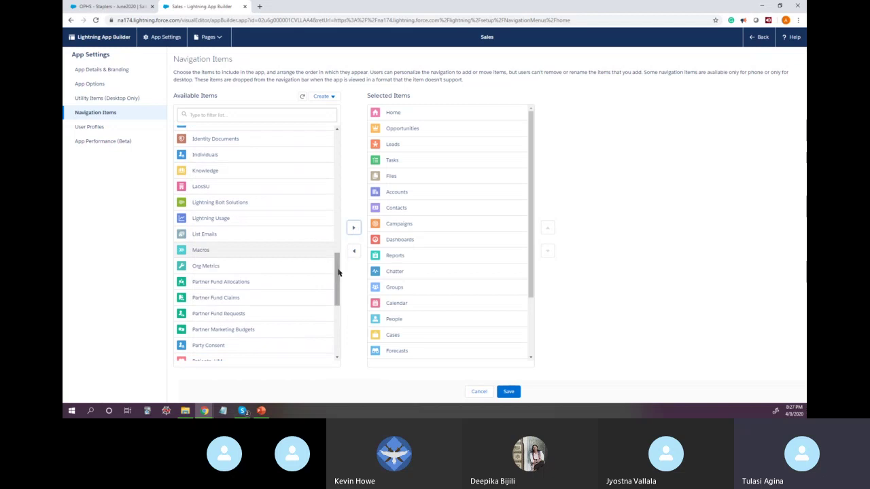
# Check the selected items, and add Price Books and Products to the Sales app's navigation
pyautogui.moveTo(337, 272); pyautogui.dragTo(341, 285)
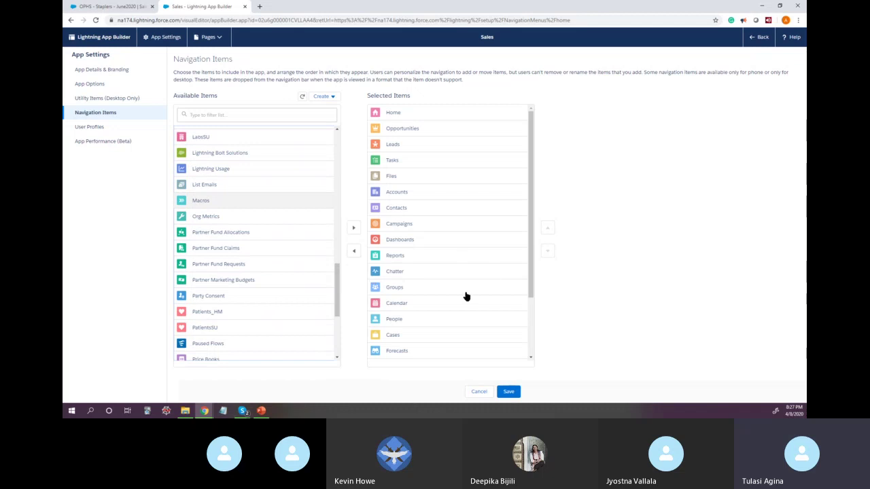
pyautogui.scroll(-2, 467, 296)
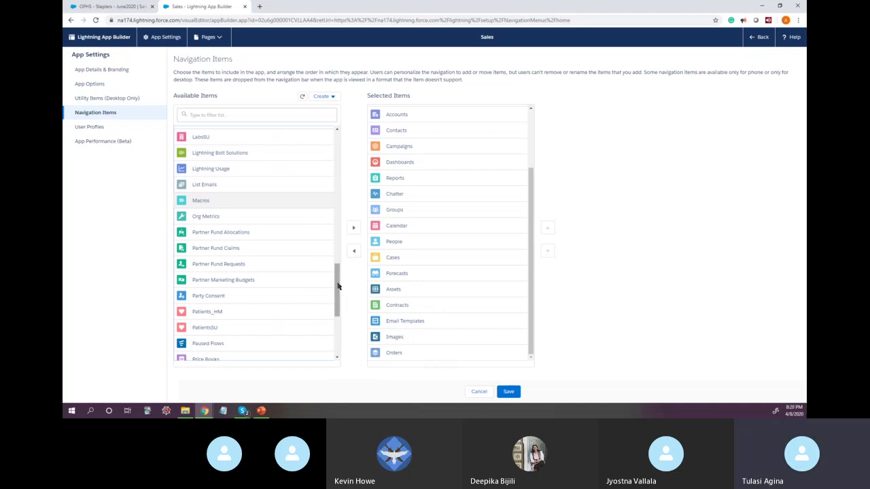
pyautogui.scroll(-2, 337, 286)
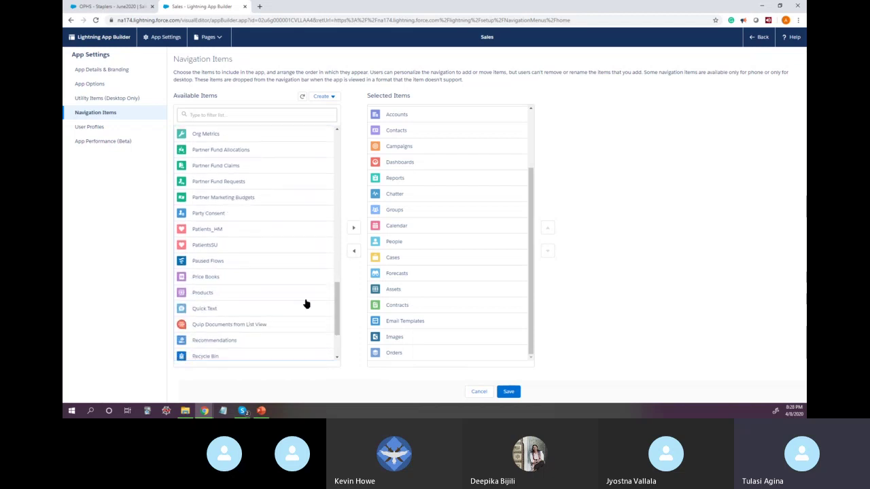
pyautogui.click(256, 277)
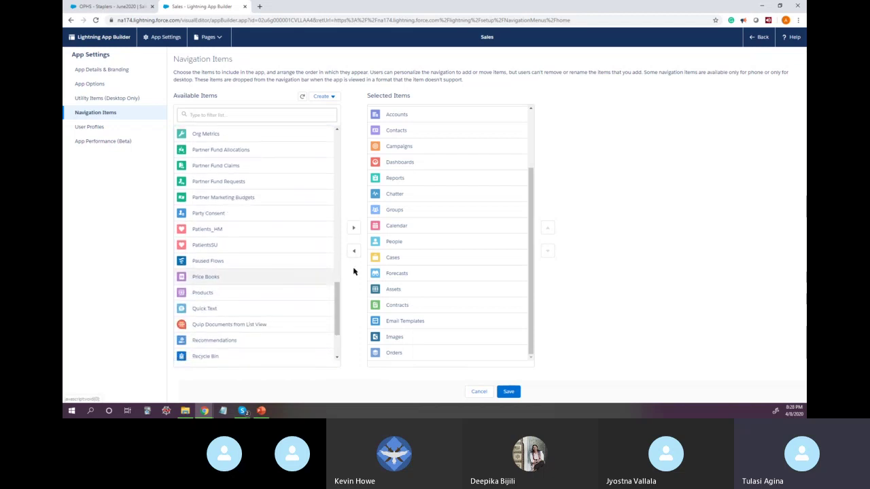
pyautogui.click(354, 228)
pyautogui.click(269, 280)
pyautogui.click(354, 229)
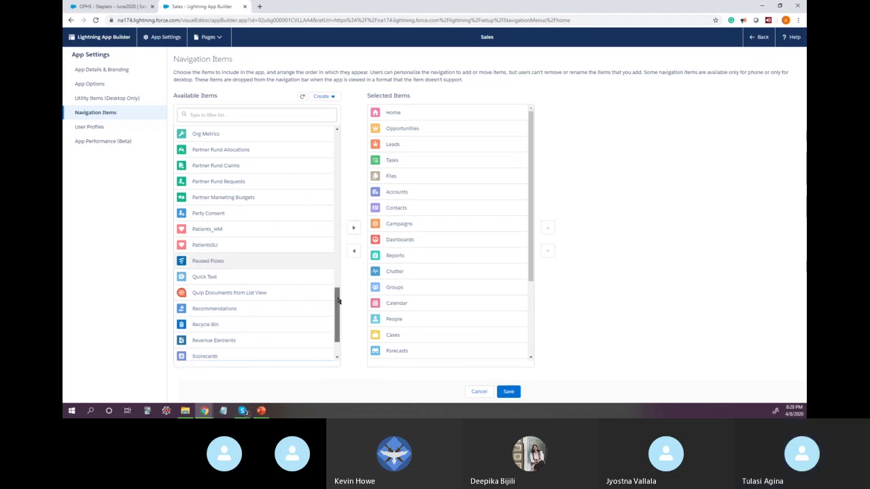
# Add Recycle Bin to the selected navigation items and save the Sales app's changes
pyautogui.moveTo(338, 301); pyautogui.dragTo(340, 317)
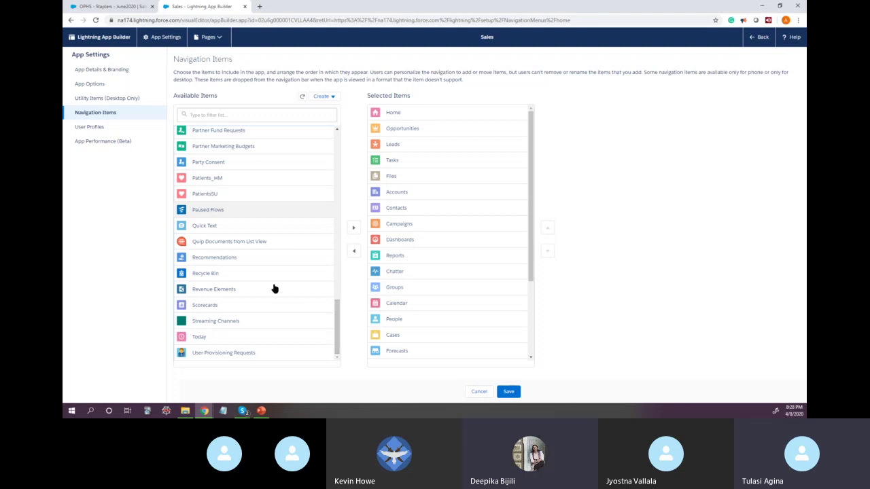
pyautogui.click(248, 274)
pyautogui.click(354, 229)
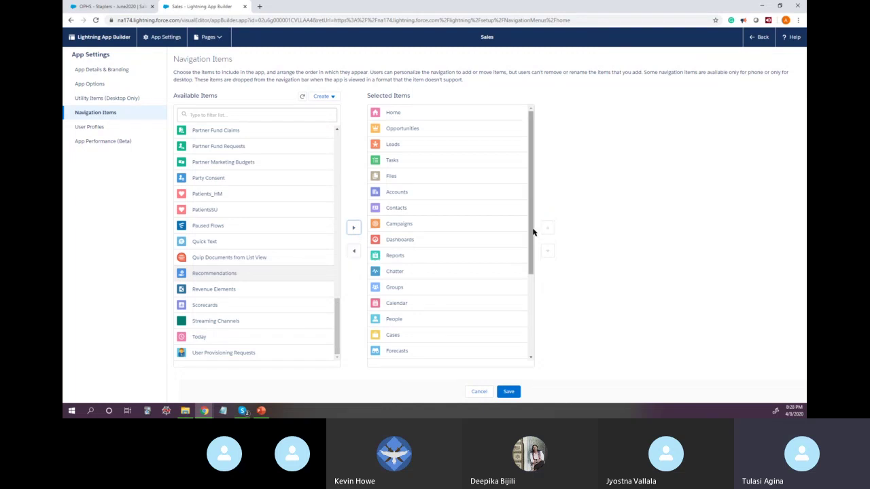
pyautogui.scroll(-3, 517, 347)
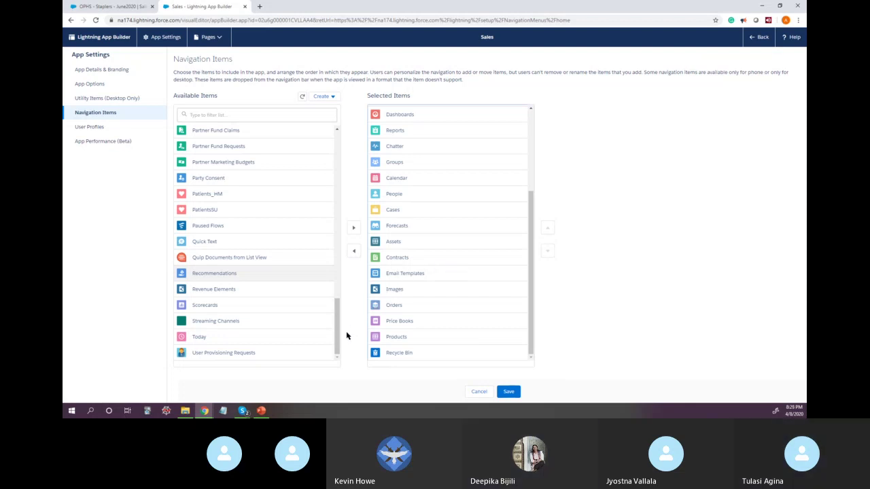
pyautogui.click(509, 392)
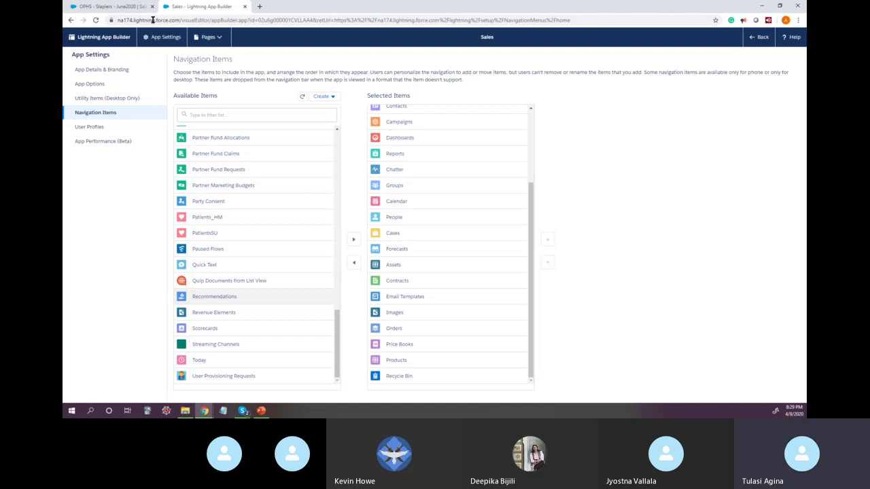
# Leave the app builder, return to the OPHS - Staplers - June2020 opportunity and show the Price Books item's options
pyautogui.click(761, 40)
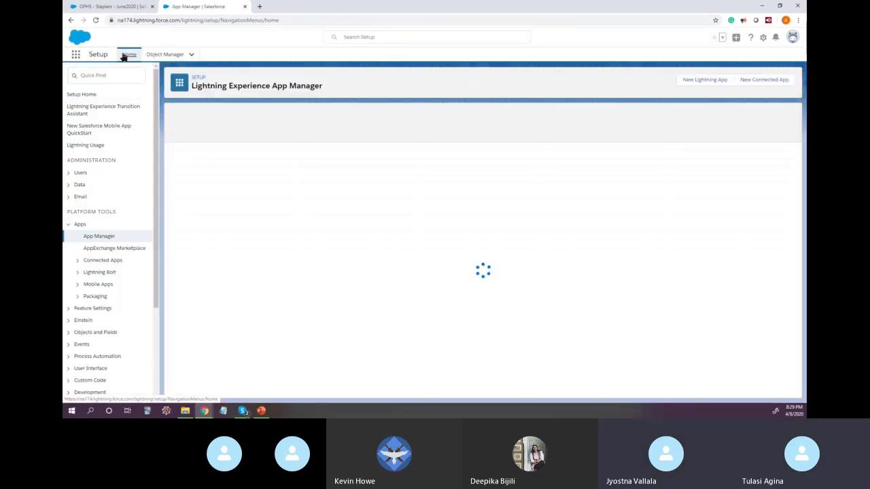
pyautogui.click(118, 8)
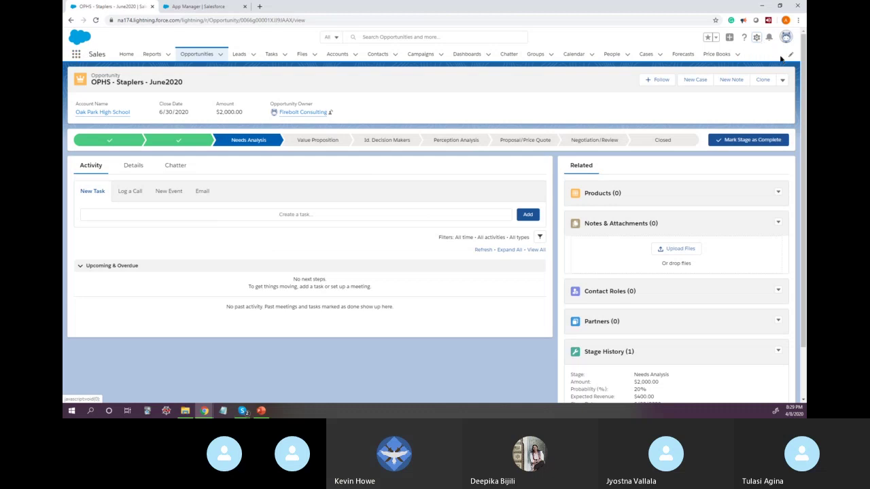
pyautogui.click(737, 55)
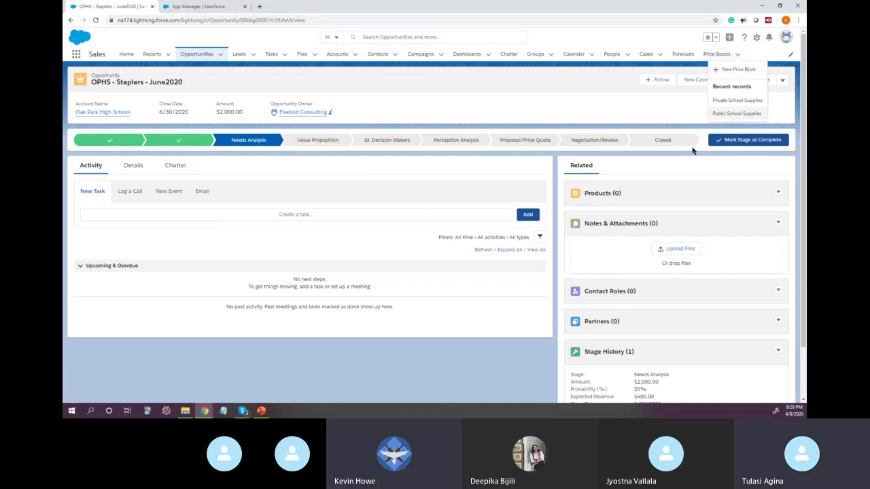
# Reload the OPHS - Staplers - June2020 opportunity page and show the Sales app's additional navigation items
pyautogui.click(538, 111)
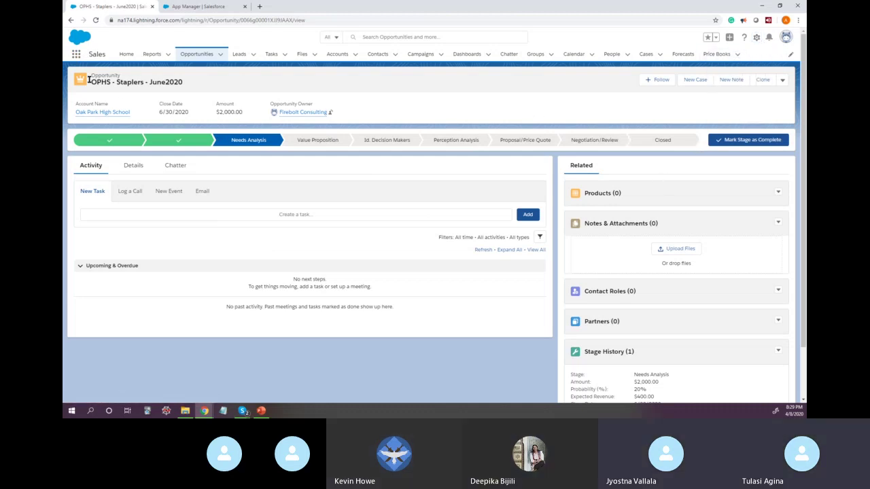
pyautogui.click(76, 54)
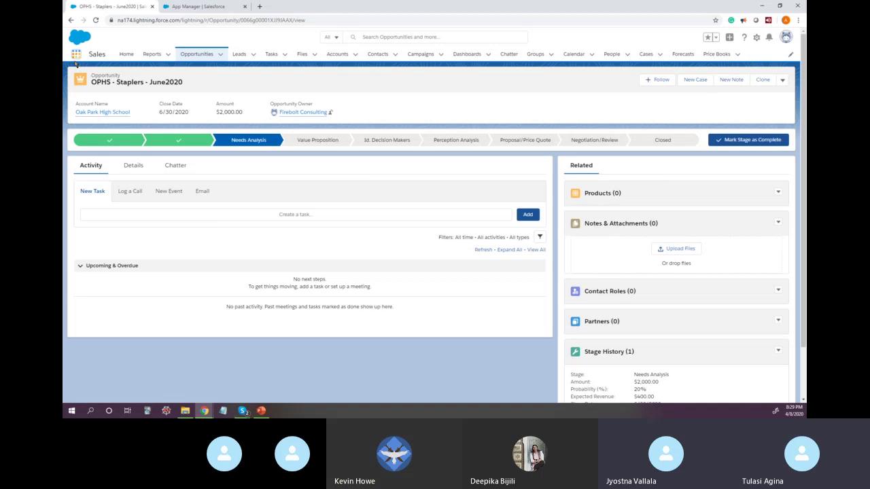
pyautogui.click(95, 20)
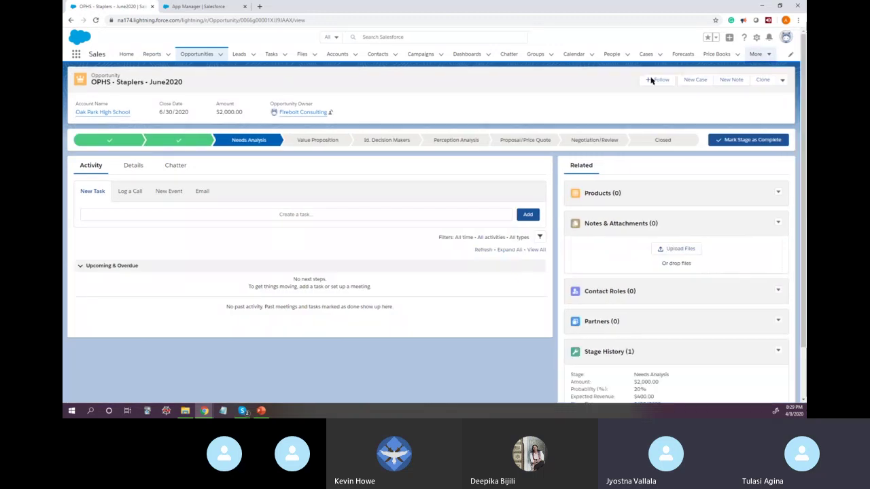
pyautogui.click(197, 6)
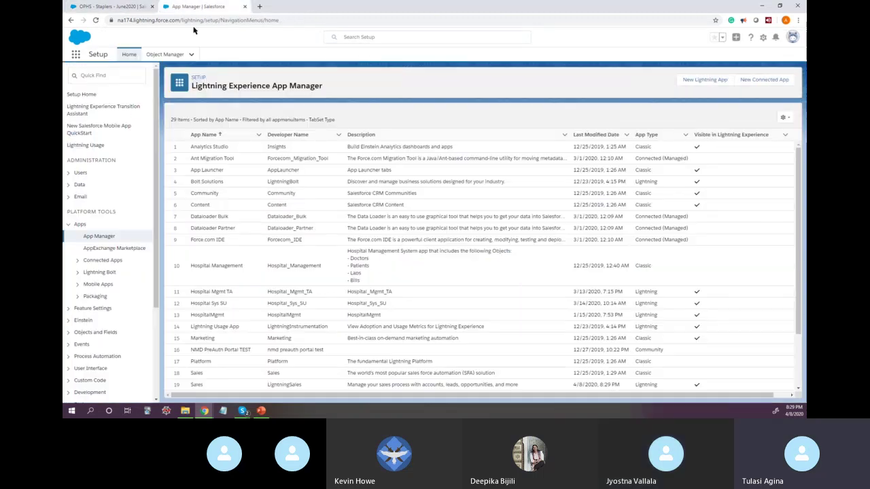
pyautogui.click(71, 21)
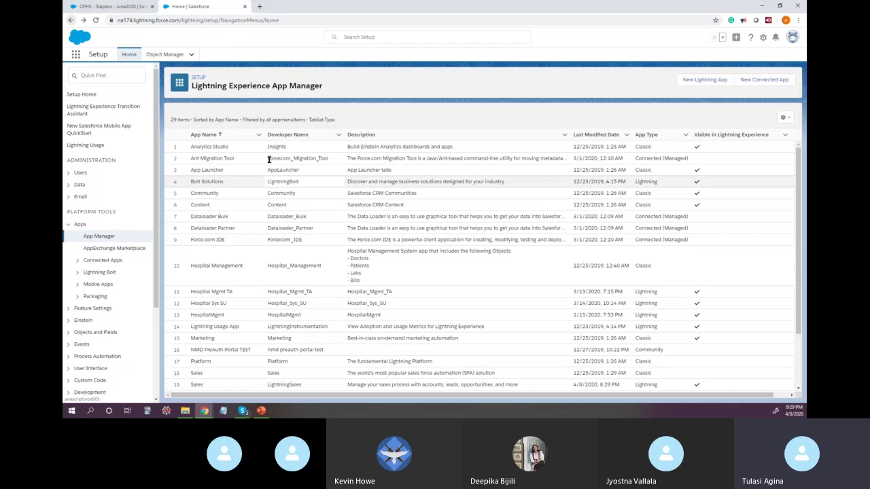
pyautogui.click(129, 7)
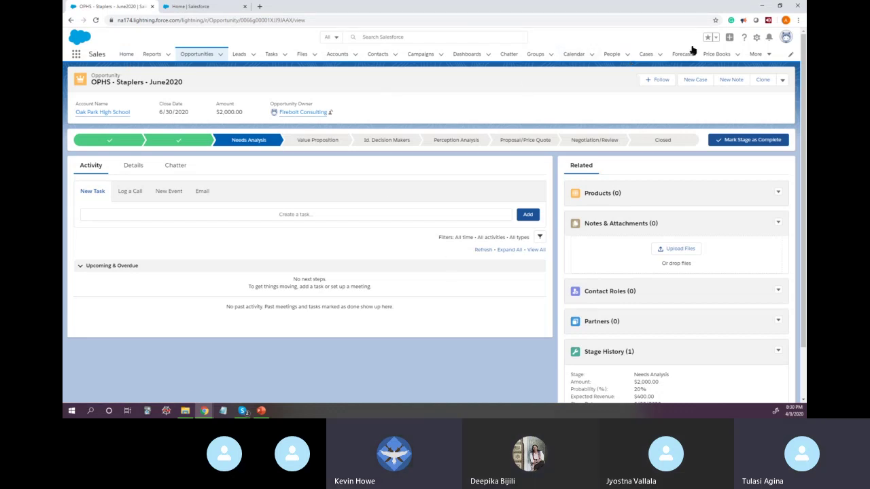
pyautogui.click(767, 55)
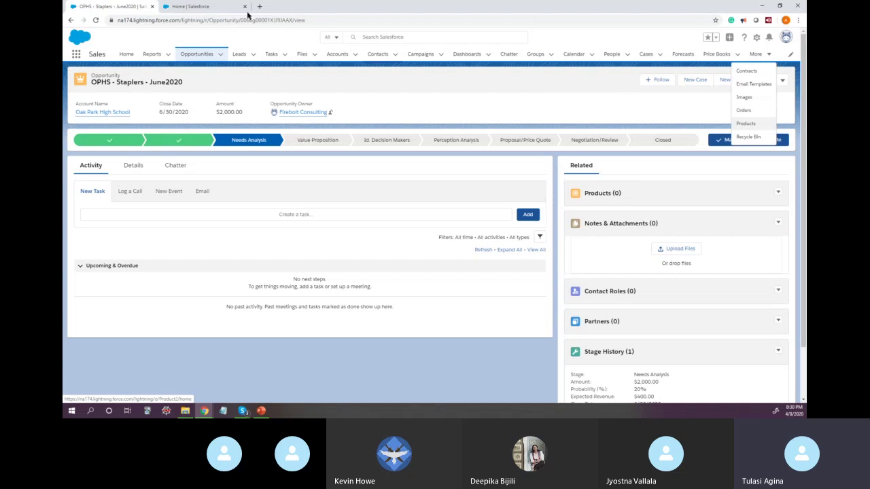
# Return to Setup and search its Quick Find for "Quot", checking the entries under the Sales feature settings
pyautogui.click(176, 8)
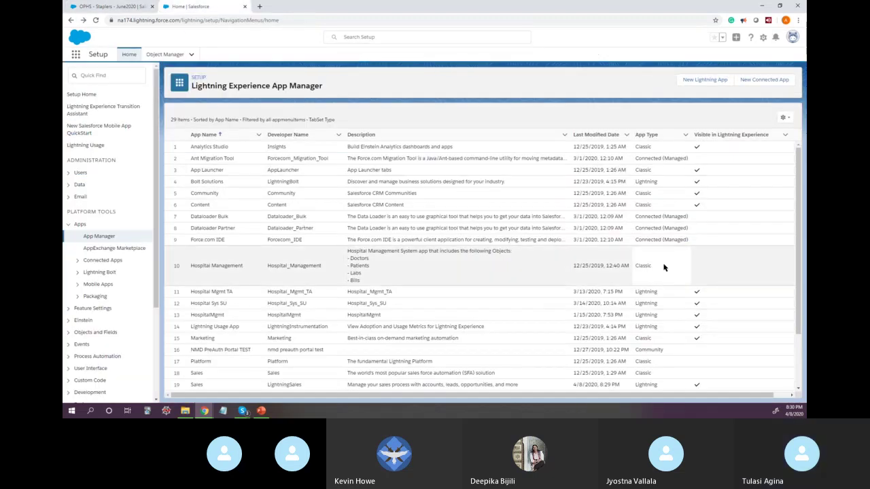
pyautogui.scroll(-3, 666, 268)
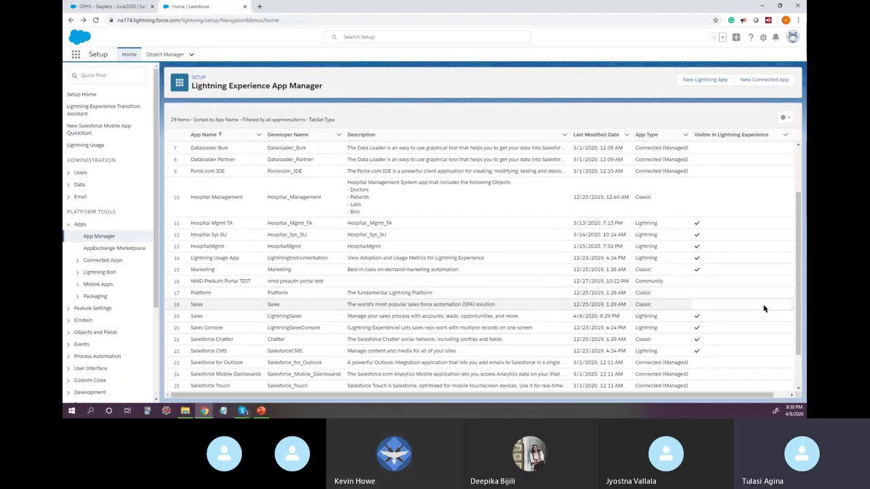
pyautogui.moveTo(767, 395); pyautogui.dragTo(719, 394)
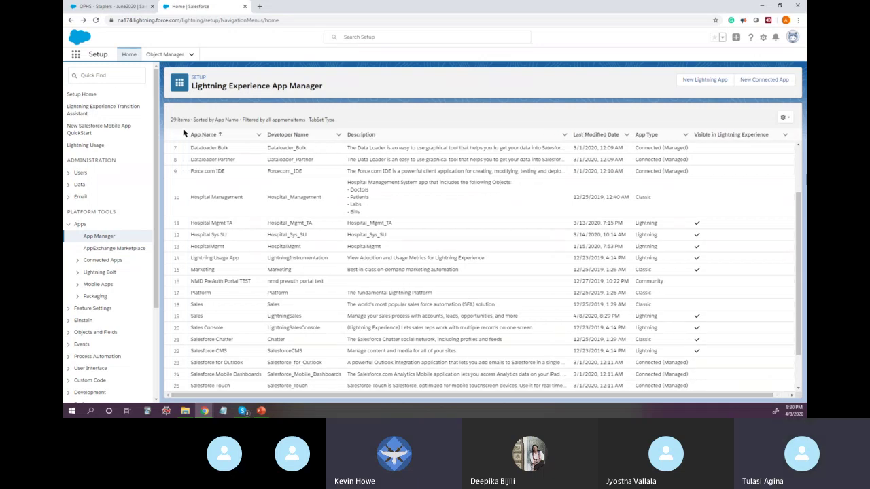
pyautogui.click(108, 77)
pyautogui.write('Quot')
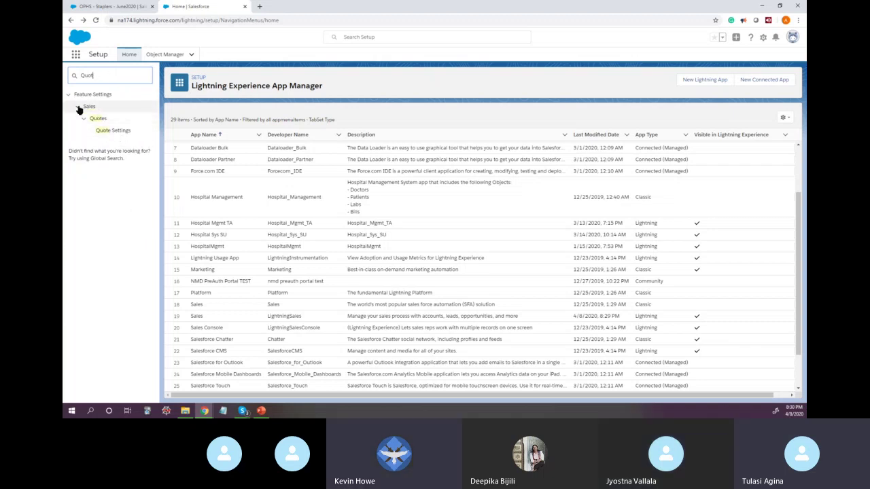
pyautogui.click(86, 109)
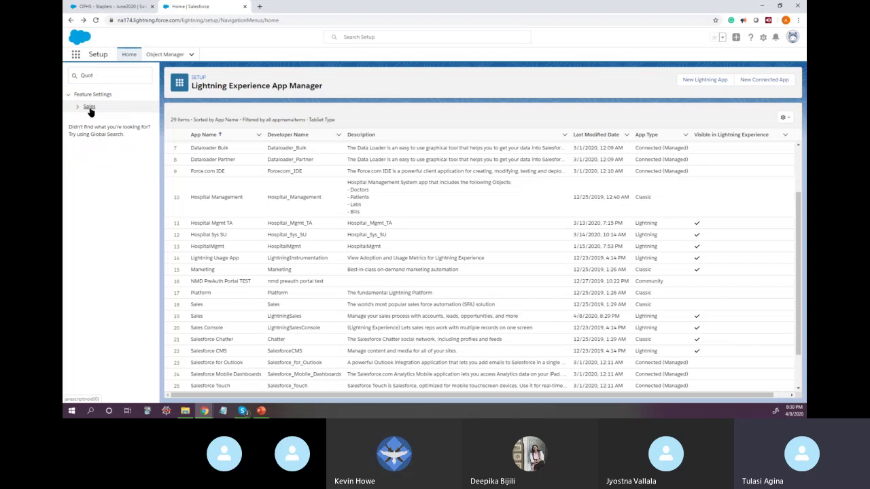
pyautogui.click(89, 109)
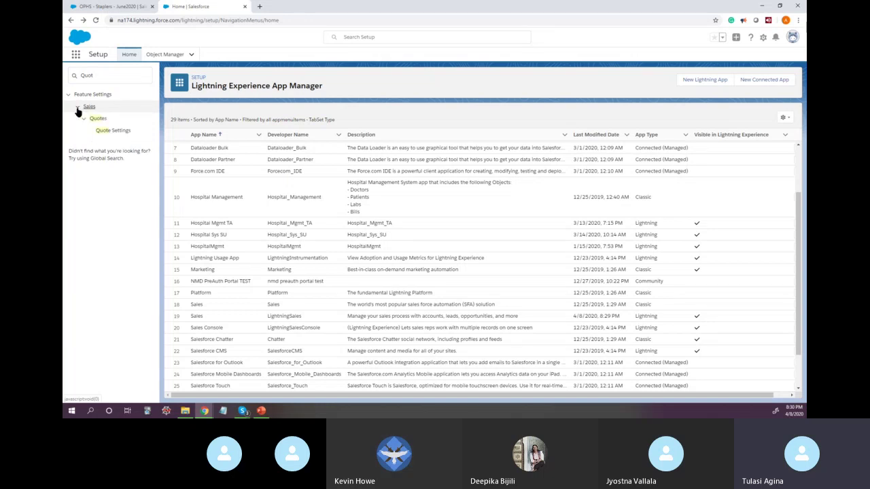
# Search Setup for "Sales" and collapse the Forecasts, Opportunities, Products, Quotes and Territories groups under the Sales feature settings
pyautogui.click(98, 75)
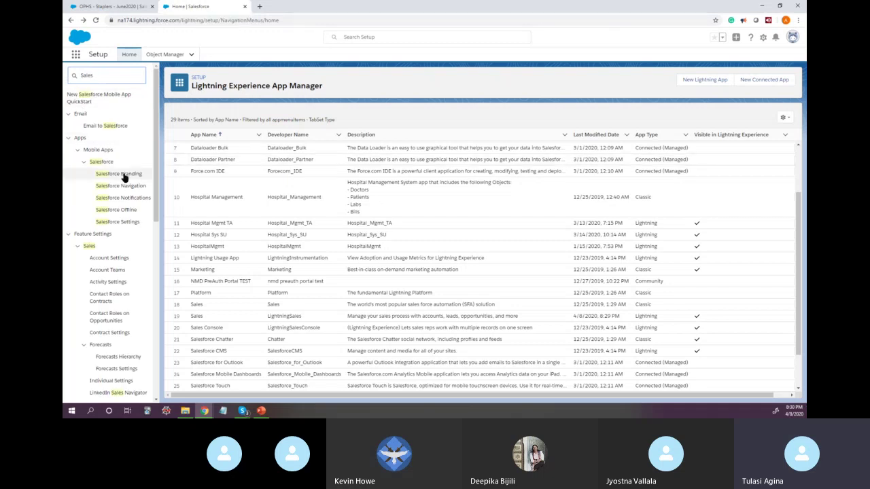
pyautogui.moveTo(156, 216); pyautogui.dragTo(162, 242)
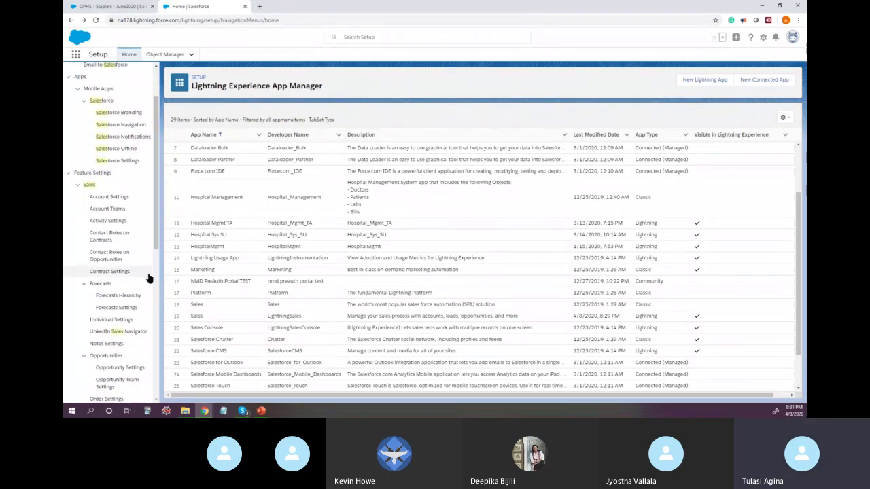
pyautogui.click(85, 284)
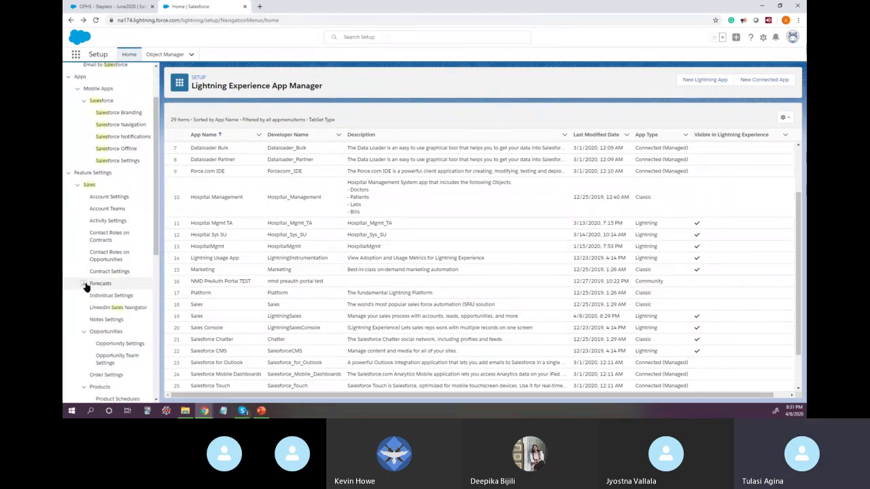
pyautogui.click(84, 331)
pyautogui.click(84, 356)
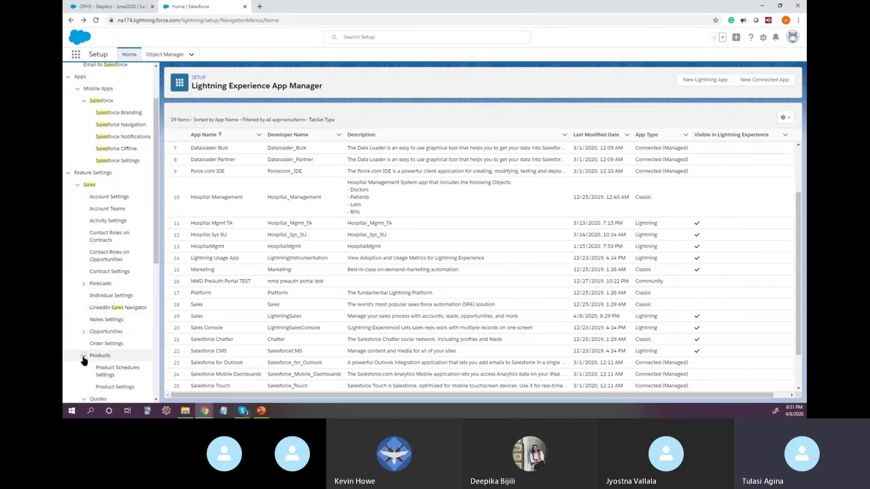
pyautogui.scroll(-1, 152, 272)
pyautogui.scroll(-1, 157, 282)
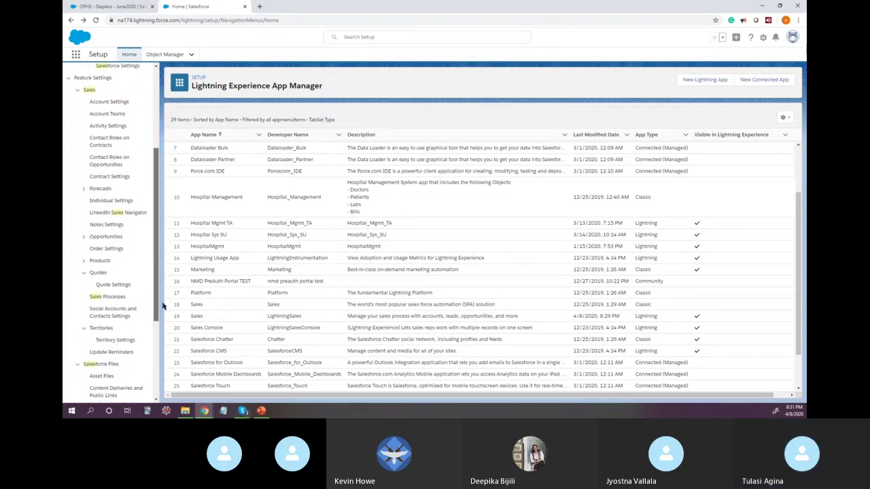
pyautogui.click(83, 273)
pyautogui.click(83, 316)
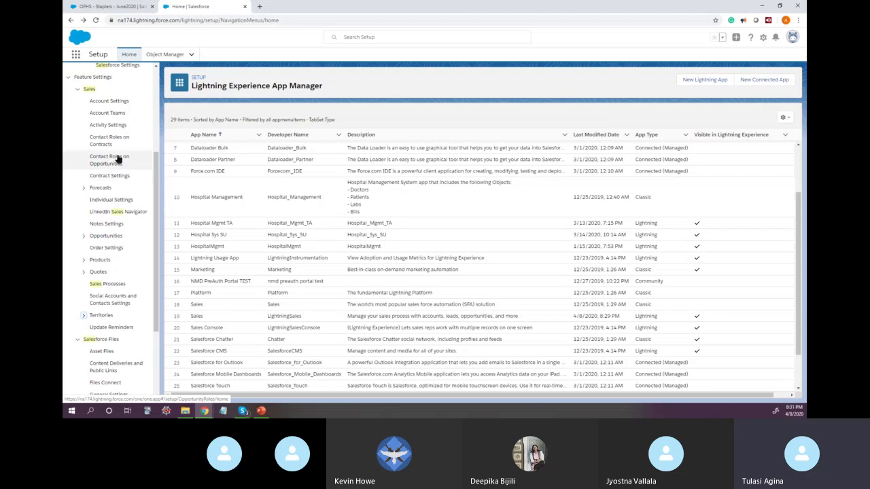
# Open Quote Settings under the Sales feature settings and read the description of enabling quotes
pyautogui.scroll(4, 123, 130)
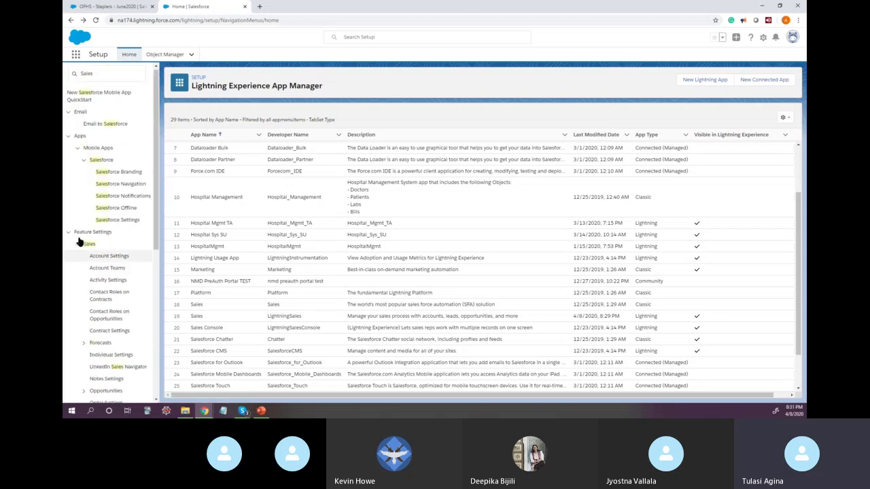
pyautogui.scroll(-1, 78, 224)
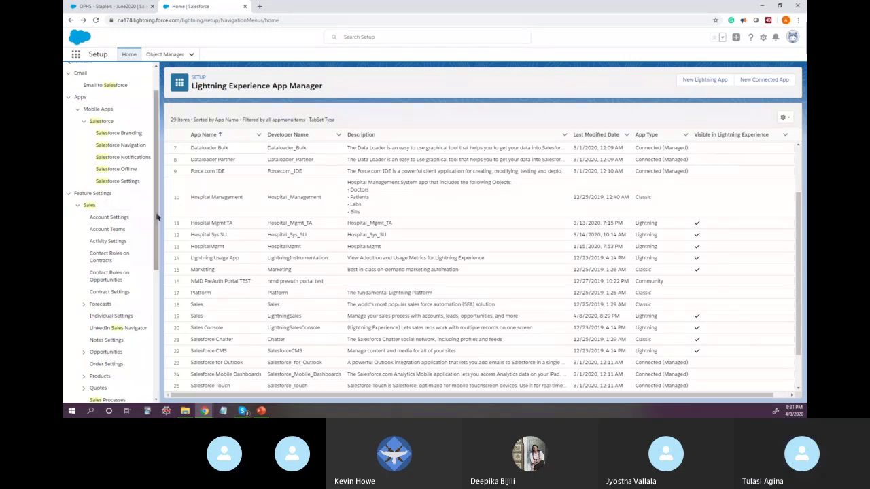
pyautogui.scroll(-2, 156, 216)
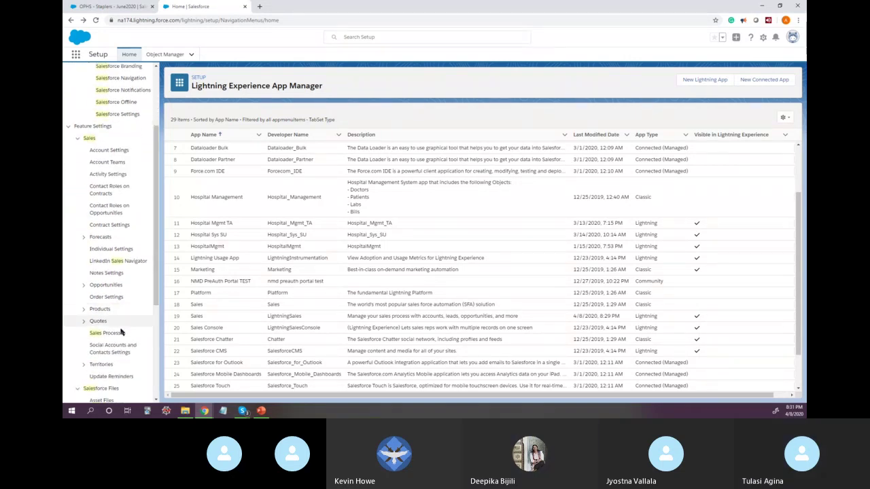
pyautogui.click(83, 321)
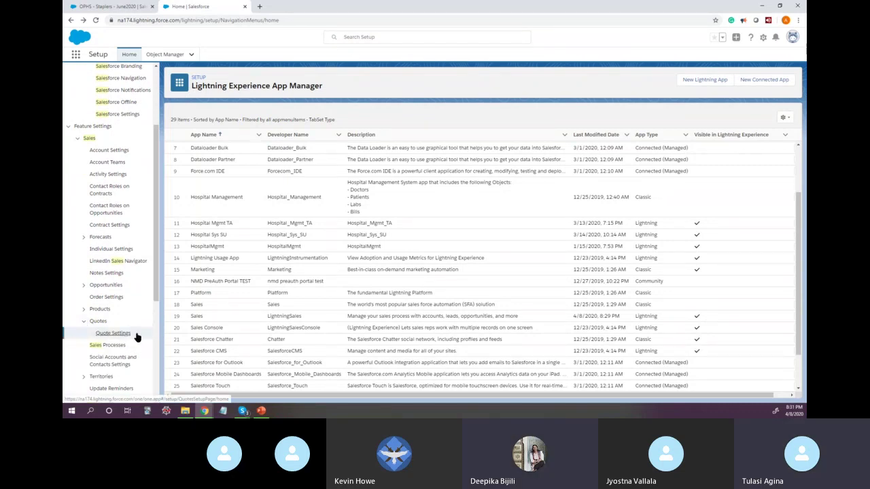
pyautogui.click(136, 335)
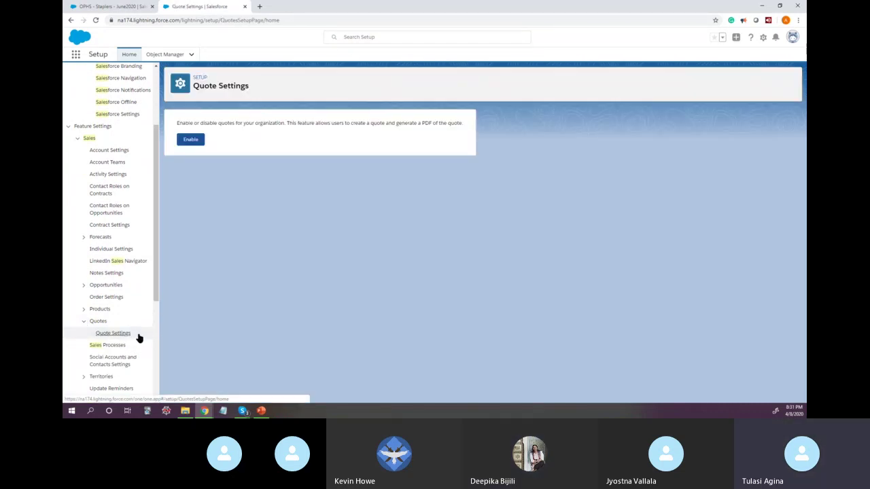
pyautogui.moveTo(178, 122); pyautogui.dragTo(430, 135)
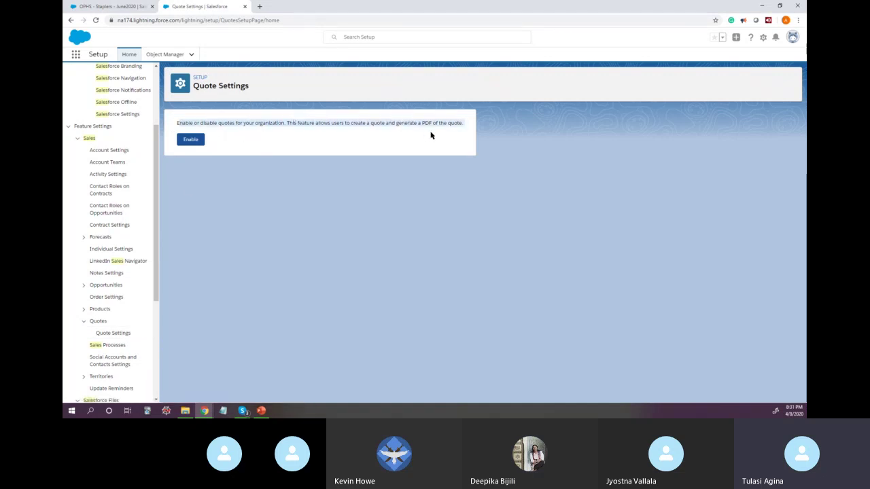
pyautogui.click(406, 140)
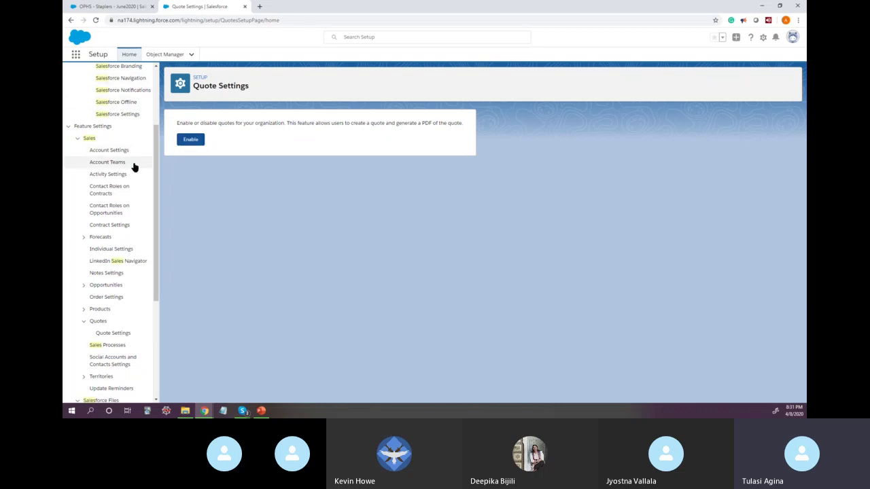
# Open Opportunity Settings under the Sales feature settings and look over the remaining Sales-related setup entries
pyautogui.scroll(3, 149, 99)
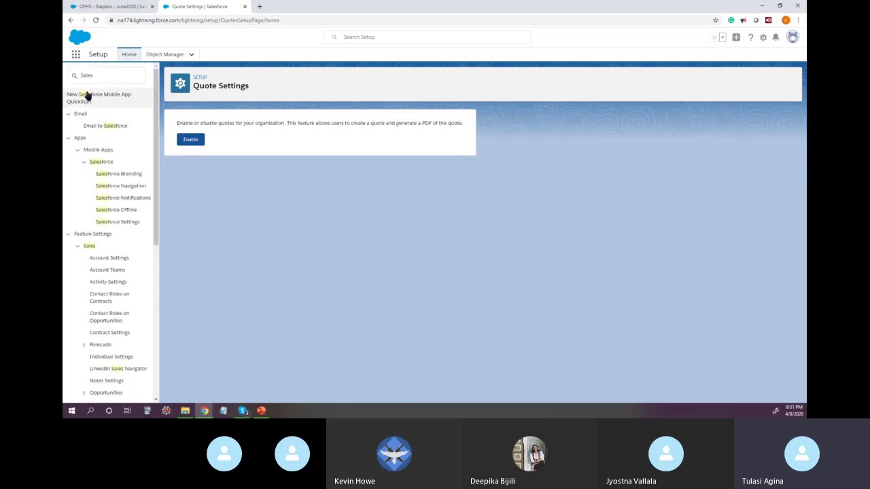
pyautogui.click(92, 71)
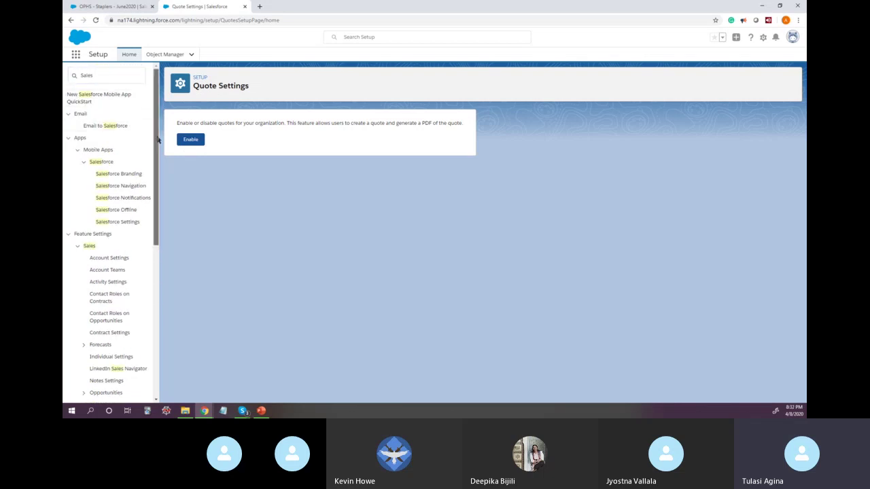
pyautogui.scroll(-3, 97, 147)
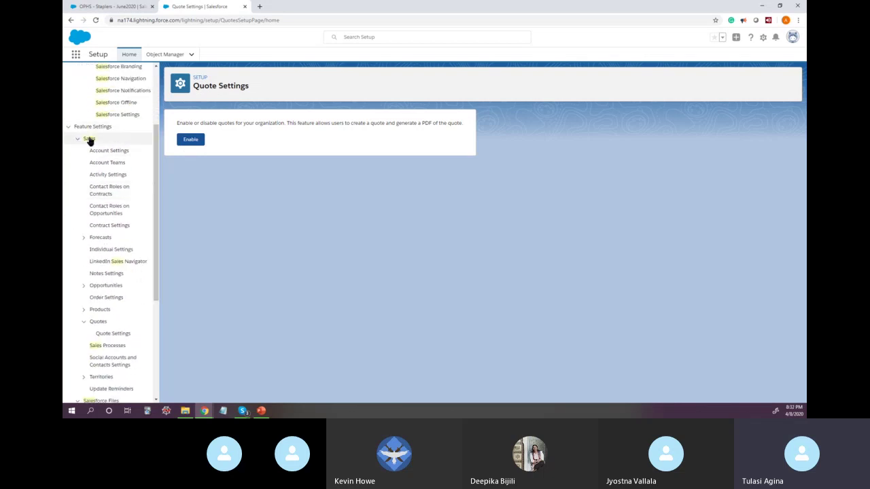
pyautogui.scroll(-2, 94, 250)
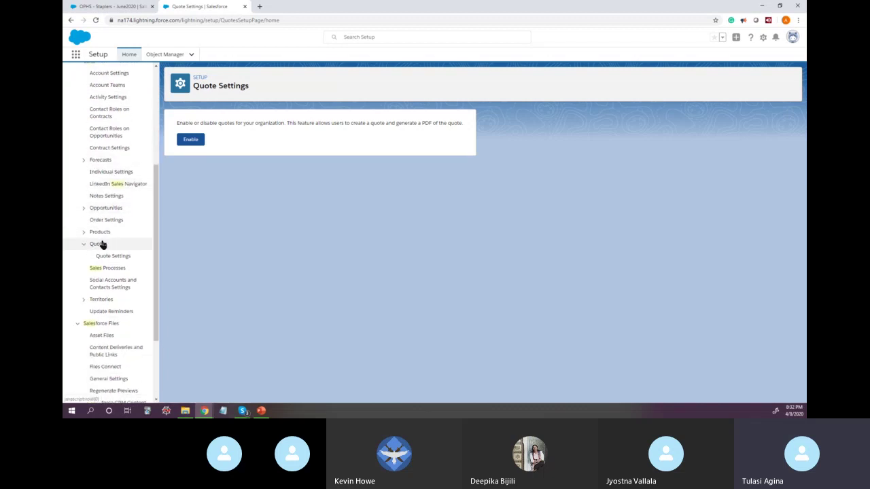
pyautogui.click(113, 208)
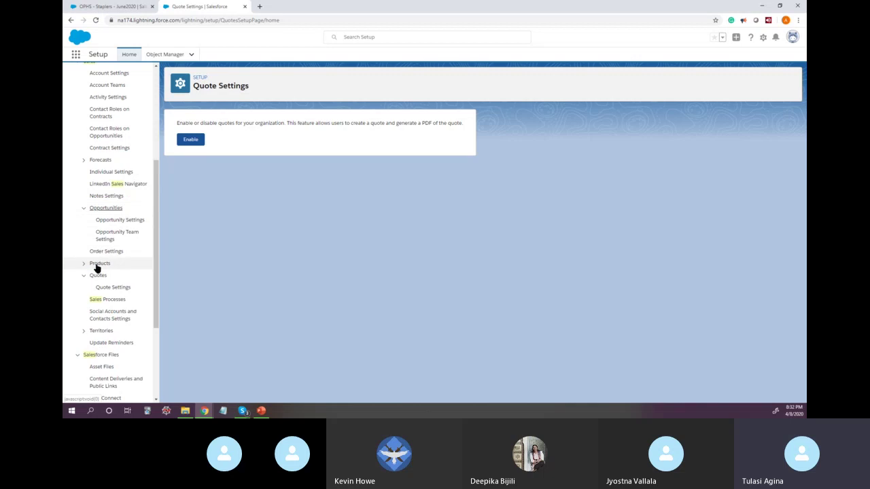
pyautogui.click(130, 220)
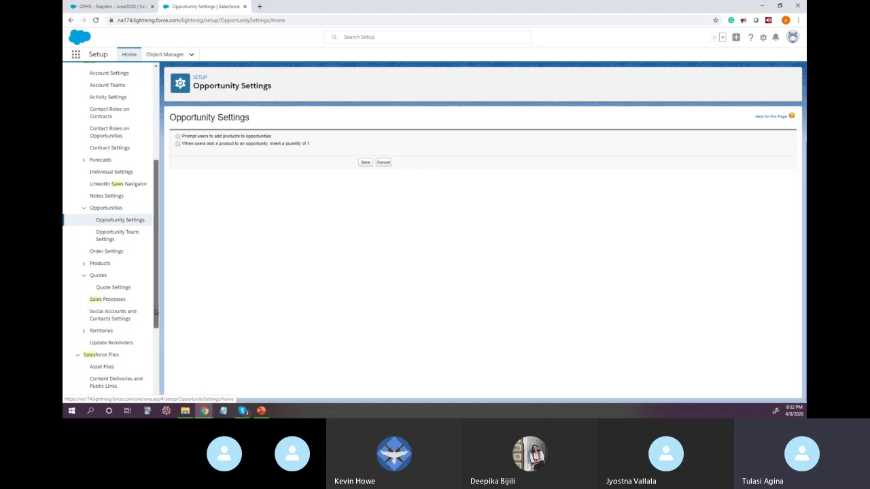
pyautogui.scroll(-2, 158, 328)
pyautogui.scroll(-3, 141, 331)
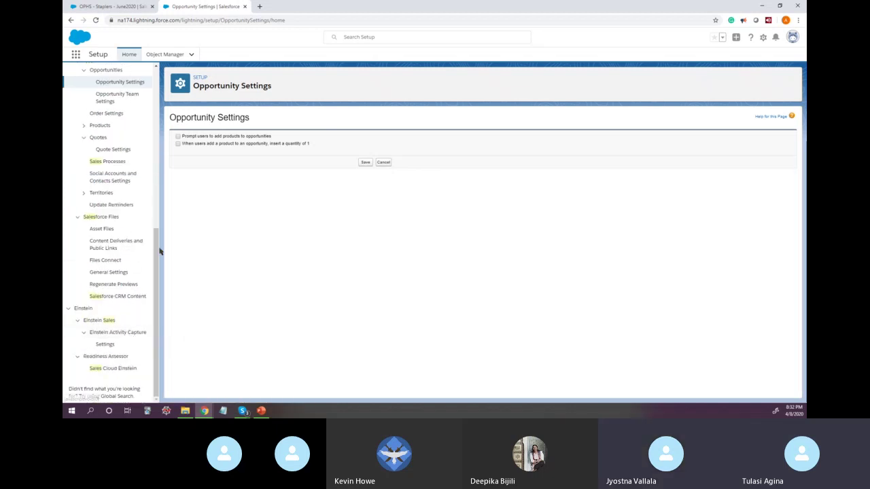
pyautogui.scroll(5, 145, 257)
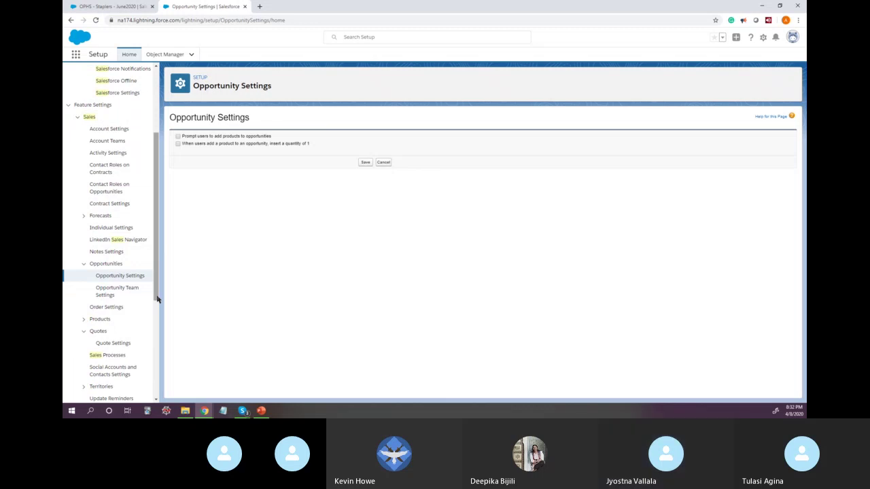
pyautogui.moveTo(156, 243); pyautogui.dragTo(157, 248)
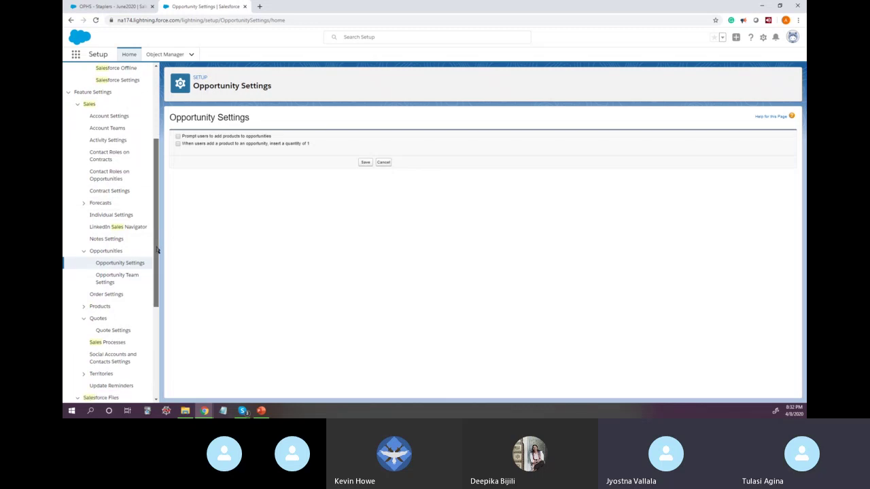
# Enable quotes for the organization in Quote Settings and read the instructions for choosing page layouts with the Quotes related list
pyautogui.click(111, 330)
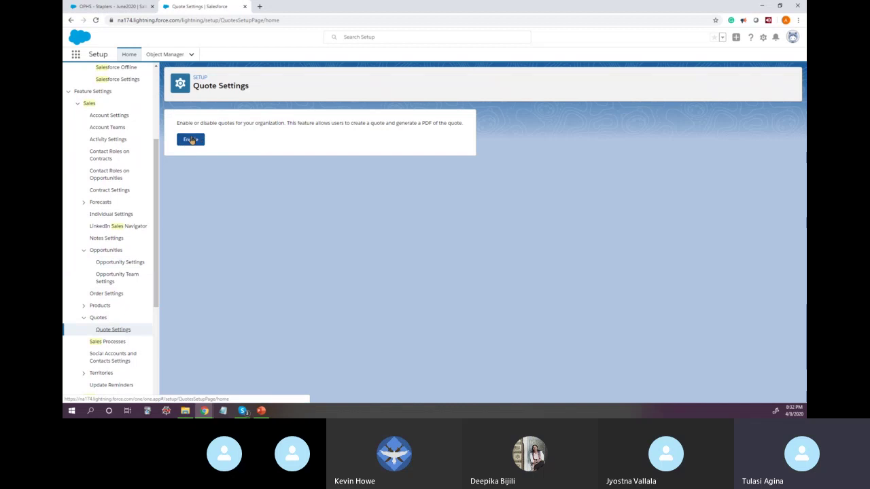
pyautogui.click(192, 142)
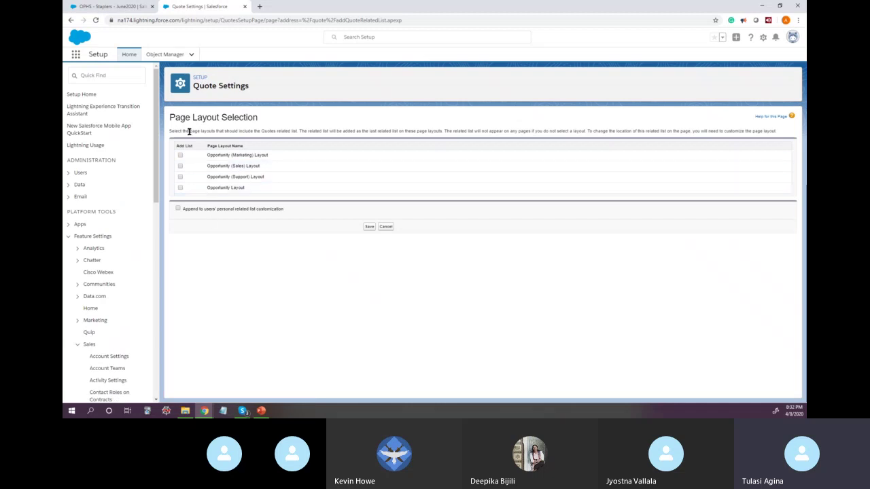
pyautogui.moveTo(170, 132); pyautogui.dragTo(779, 134)
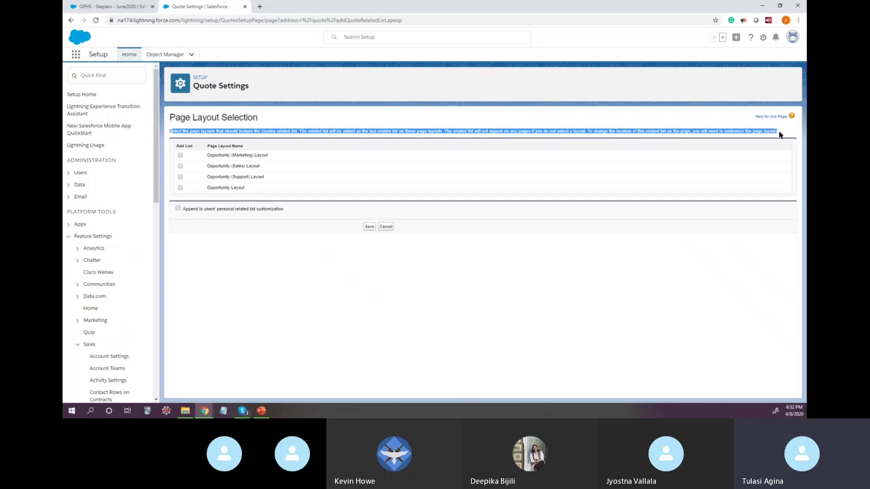
pyautogui.click(526, 125)
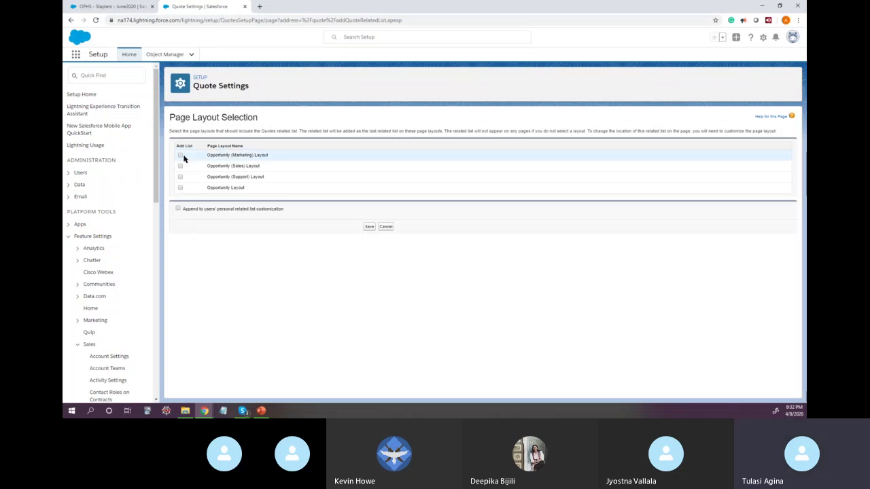
pyautogui.moveTo(176, 130); pyautogui.dragTo(297, 130)
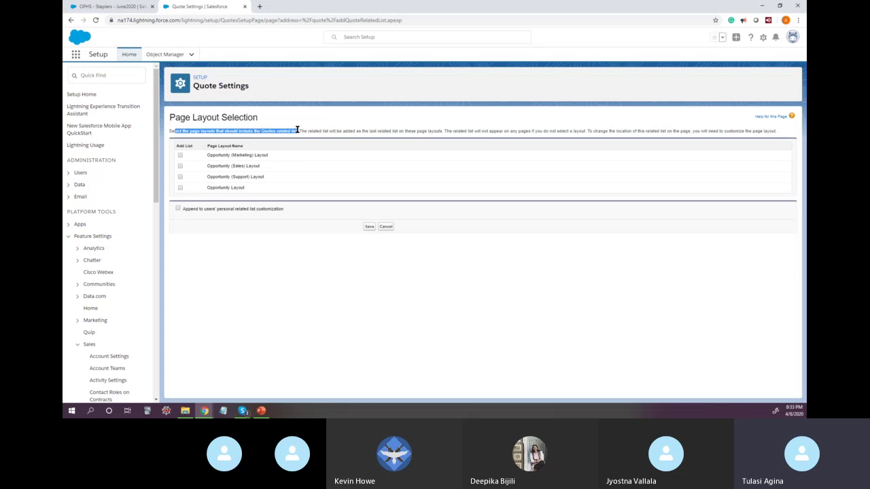
# In the Sales app, open an Oak Park High School contact and the St. Jude Private School lead to view their related information
pyautogui.click(123, 11)
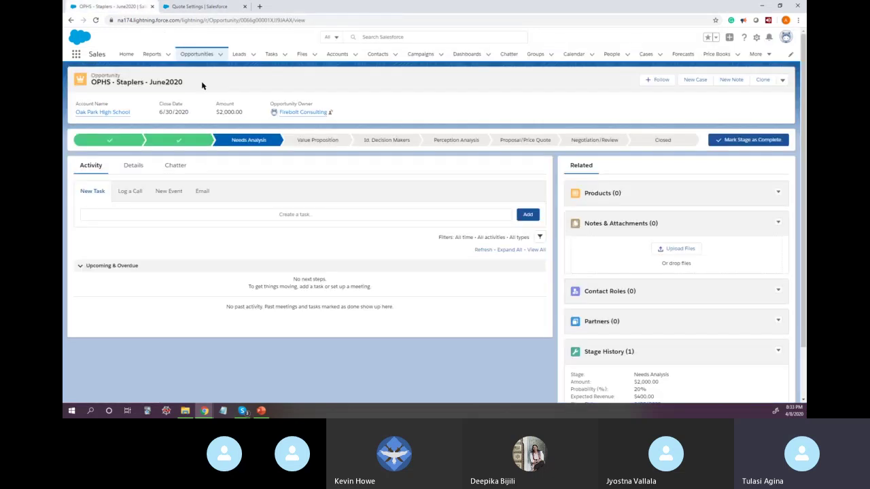
pyautogui.click(375, 55)
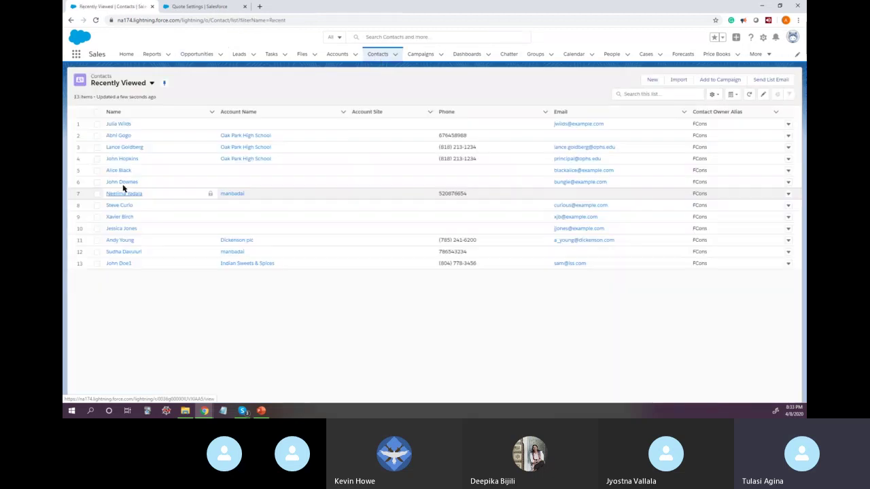
pyautogui.click(117, 136)
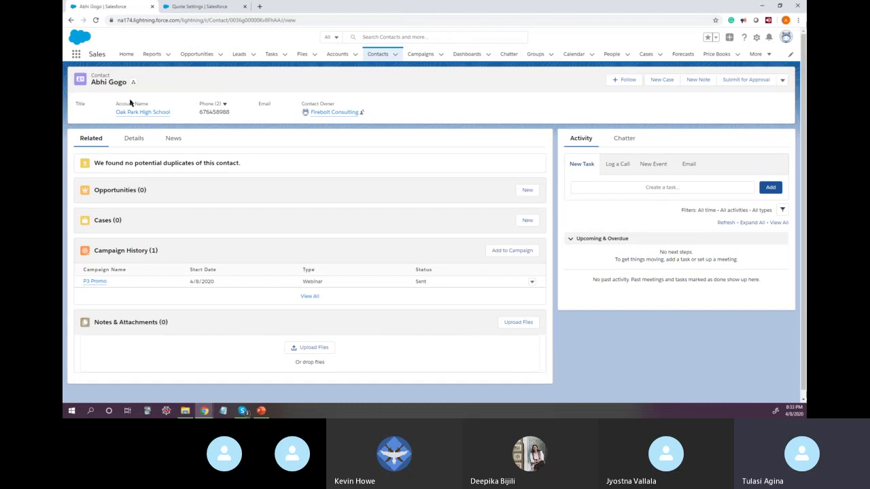
pyautogui.moveTo(92, 81); pyautogui.dragTo(126, 81)
pyautogui.moveTo(141, 113)
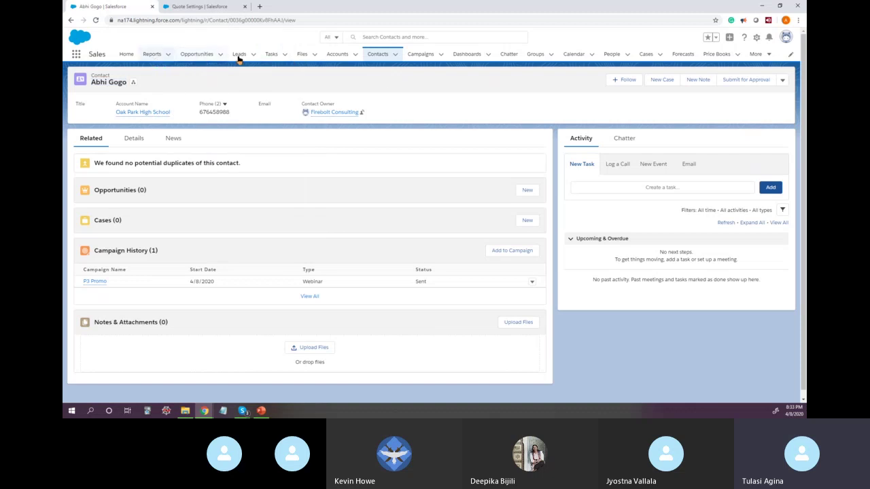
pyautogui.click(240, 54)
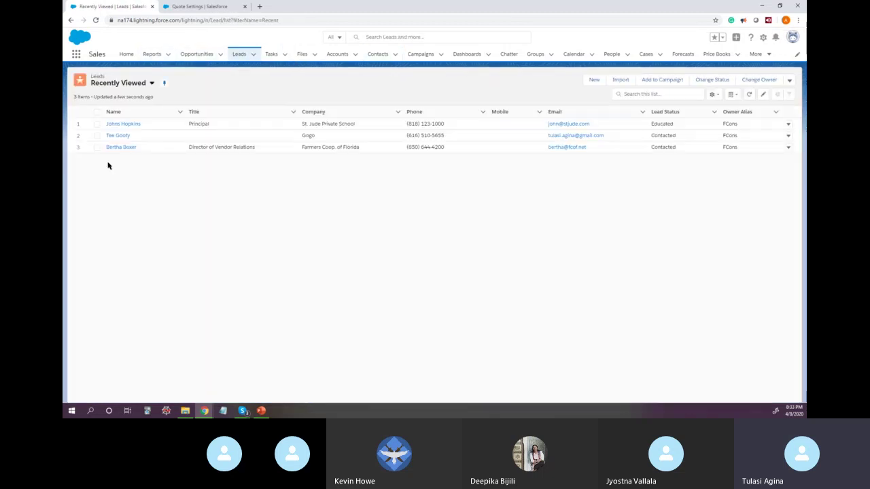
pyautogui.click(124, 127)
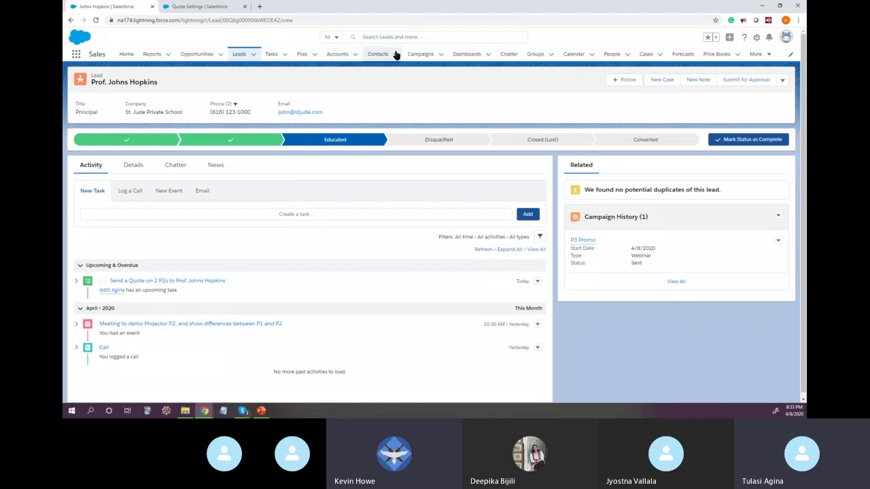
# Open the Oak Park High School account and look through its related lists
pyautogui.click(335, 55)
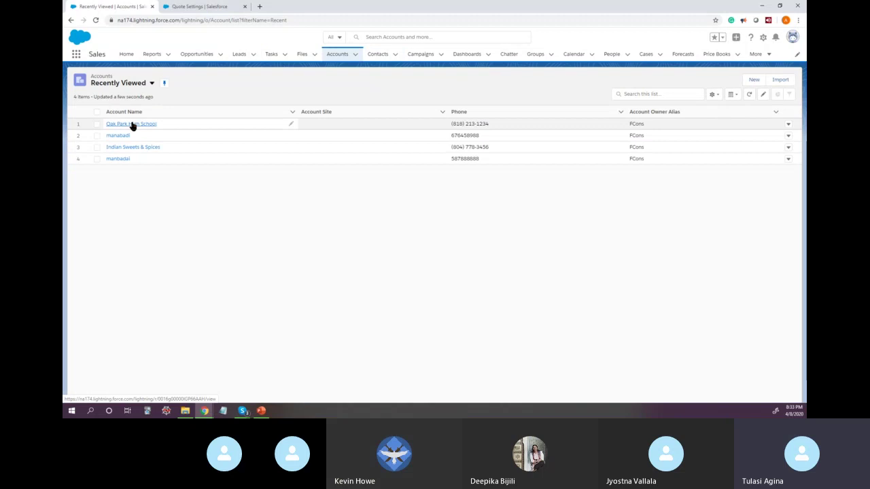
pyautogui.click(132, 125)
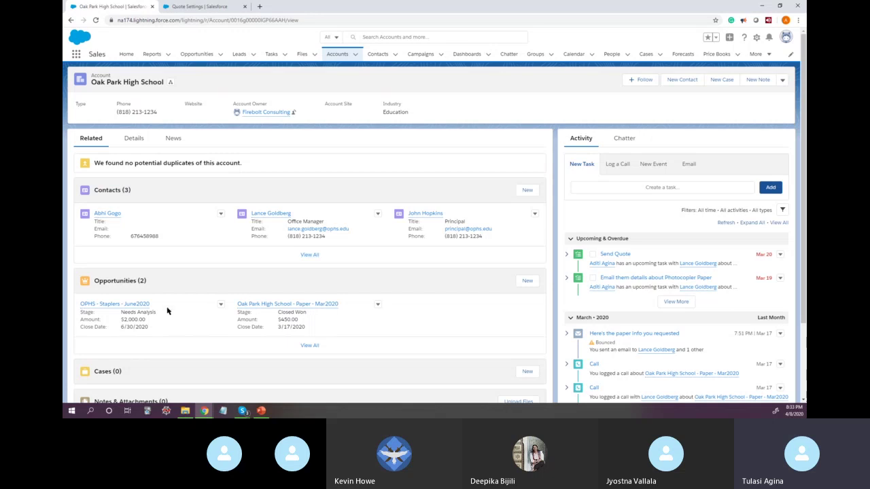
pyautogui.scroll(-3, 143, 285)
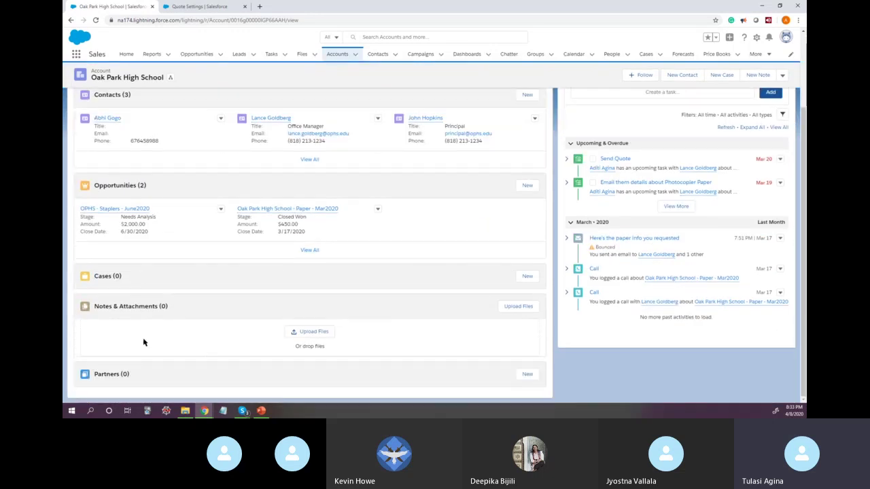
pyautogui.scroll(3, 252, 231)
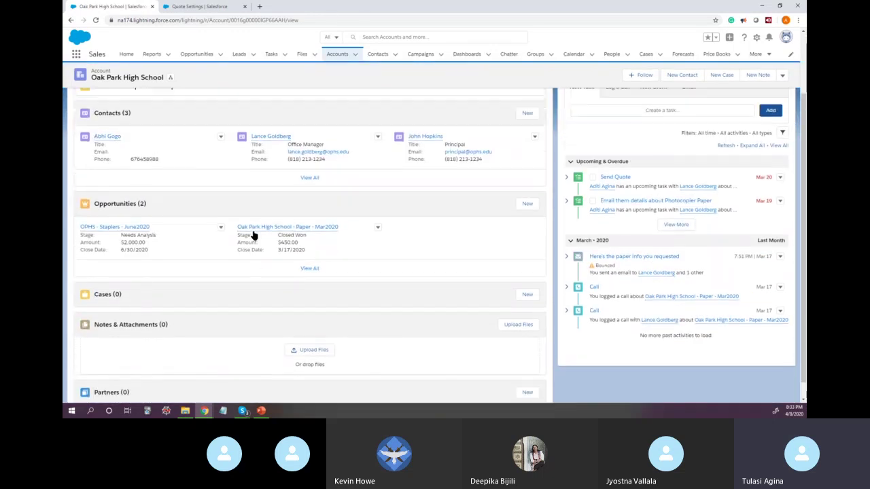
# Back in Quote Settings, add the Quotes related list to the Opportunity (Sales) Layout and the Opportunity Layout, and save the selection
pyautogui.click(211, 8)
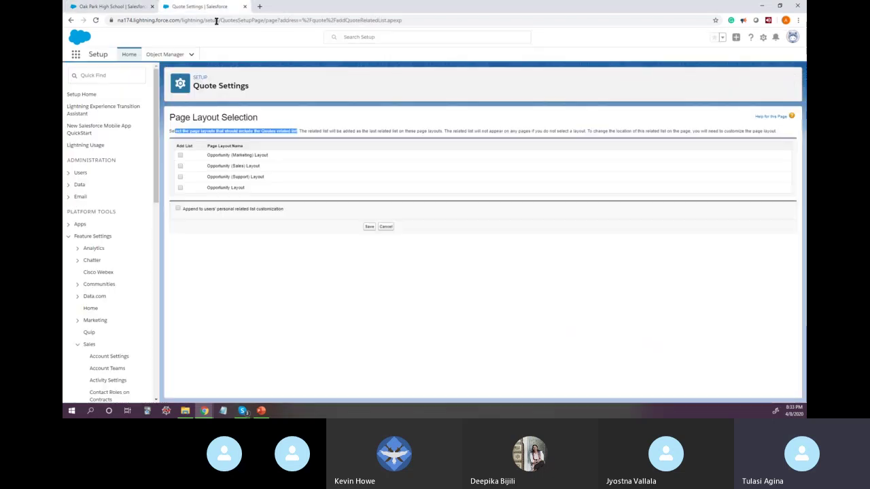
pyautogui.click(267, 131)
pyautogui.moveTo(261, 130); pyautogui.dragTo(271, 132)
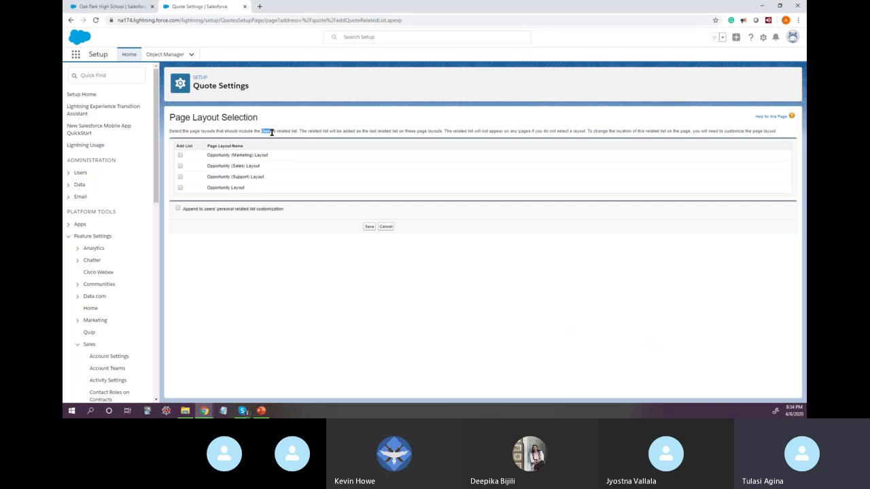
pyautogui.click(180, 166)
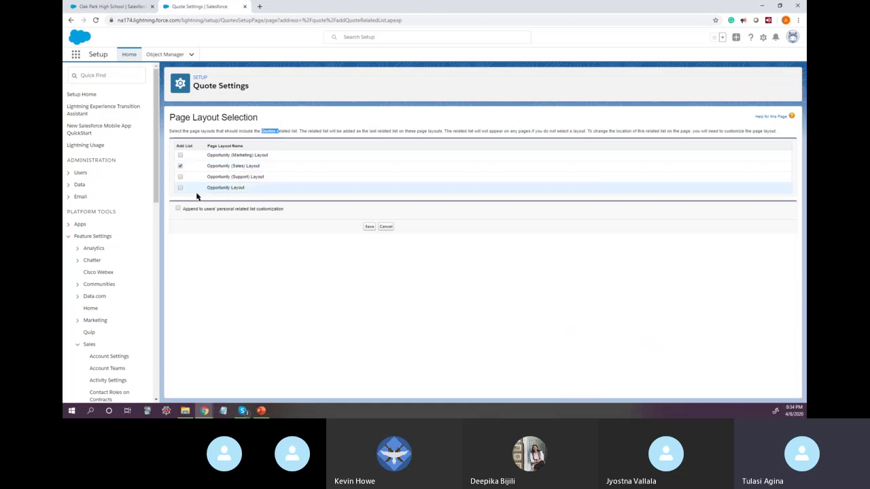
pyautogui.click(181, 188)
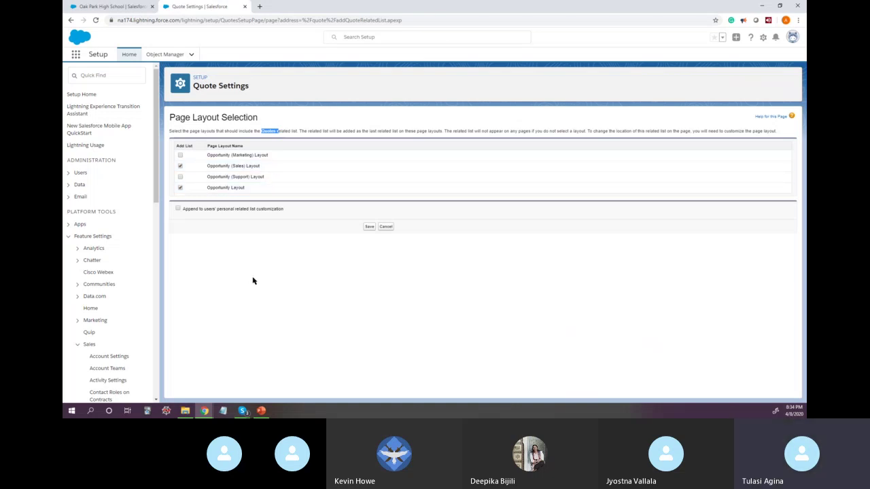
pyautogui.click(369, 227)
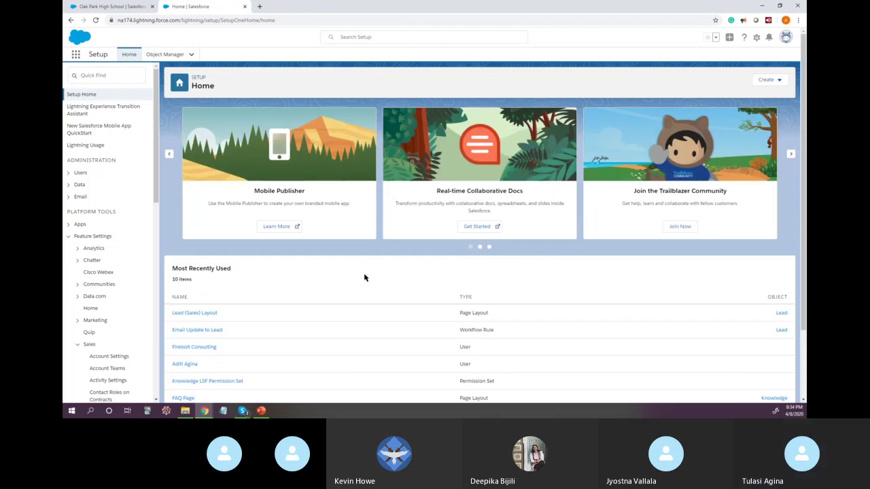
pyautogui.scroll(-1, 364, 276)
pyautogui.scroll(1, 365, 278)
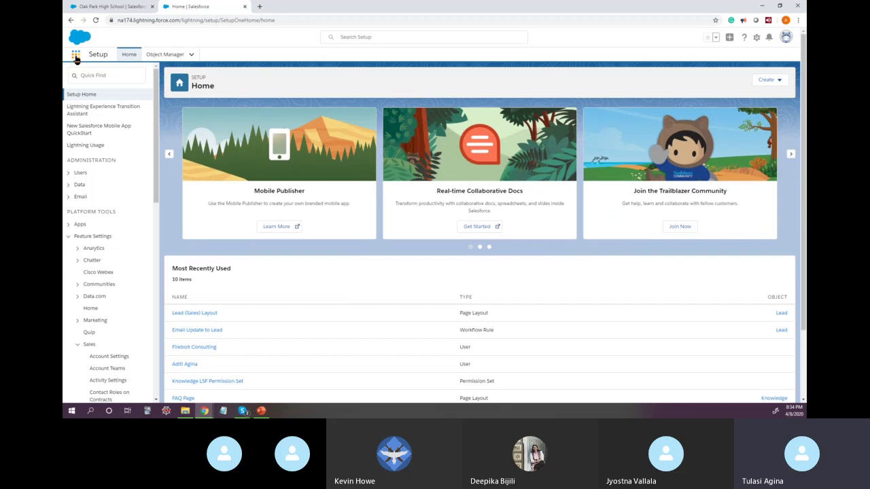
# Open the OPHS - Staplers - June2020 opportunity in the Sales app and check the actions available on its Quotes related list
pyautogui.click(125, 7)
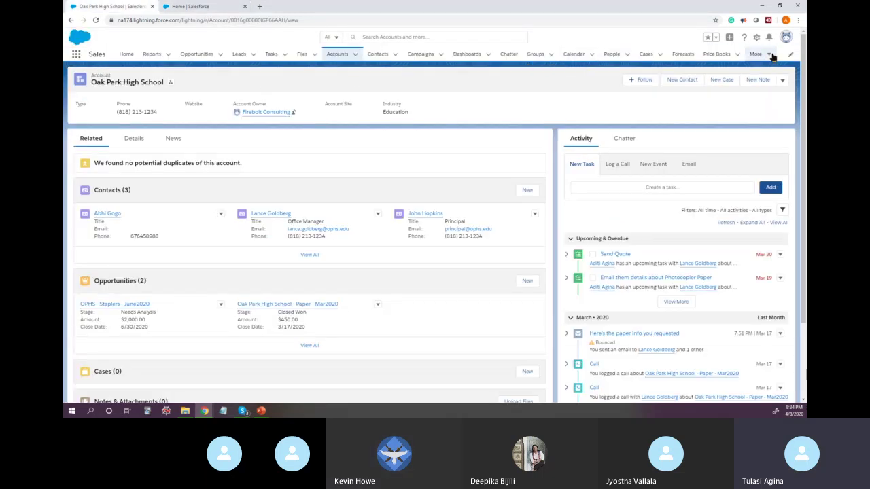
pyautogui.click(196, 54)
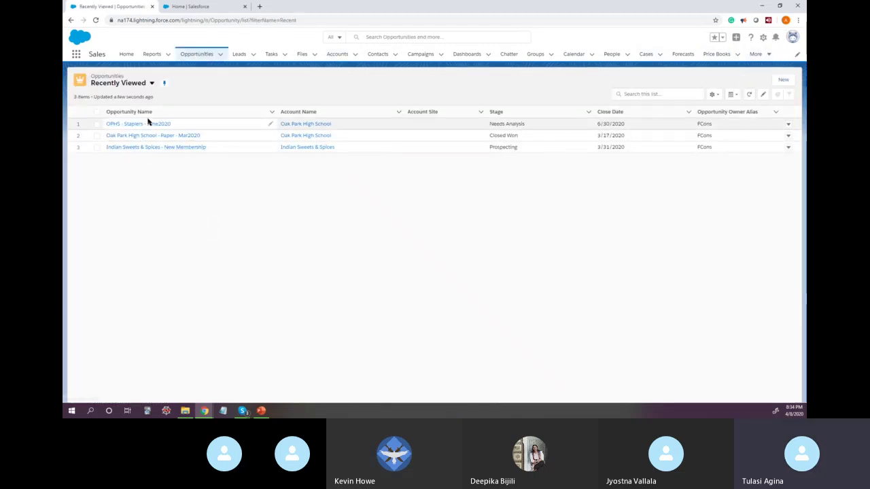
pyautogui.click(148, 124)
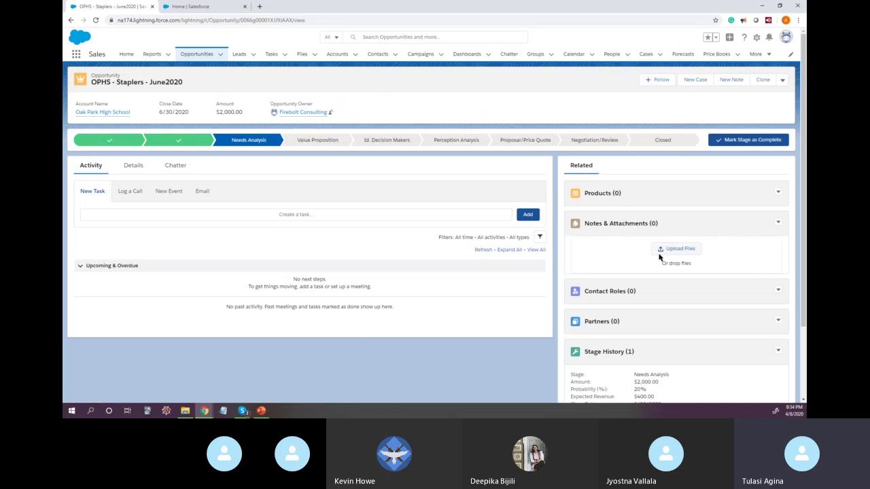
pyautogui.scroll(-1, 624, 376)
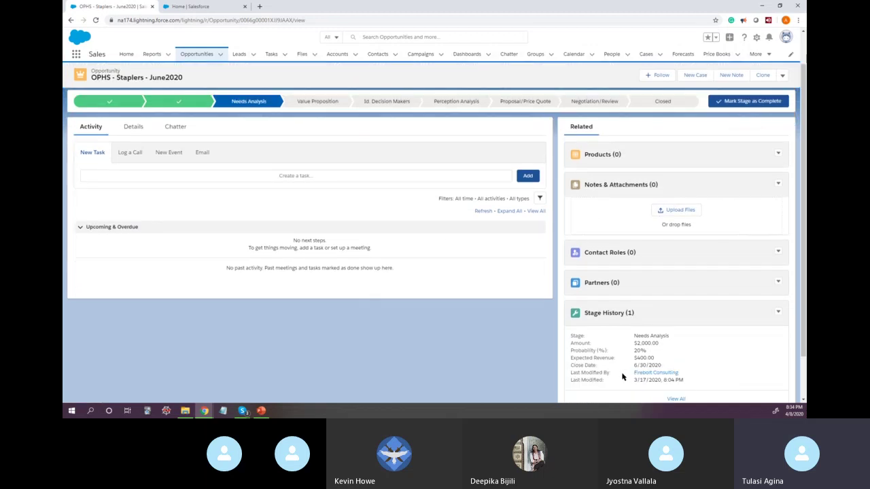
pyautogui.scroll(-1, 622, 359)
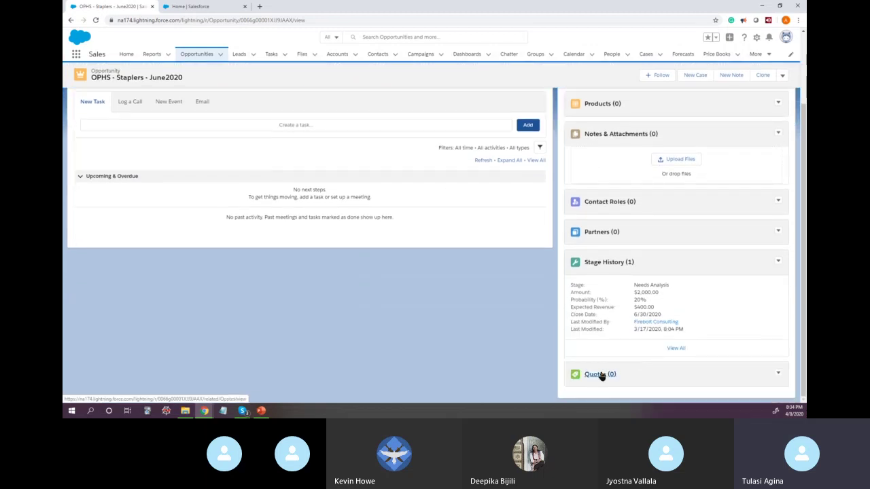
pyautogui.click(779, 375)
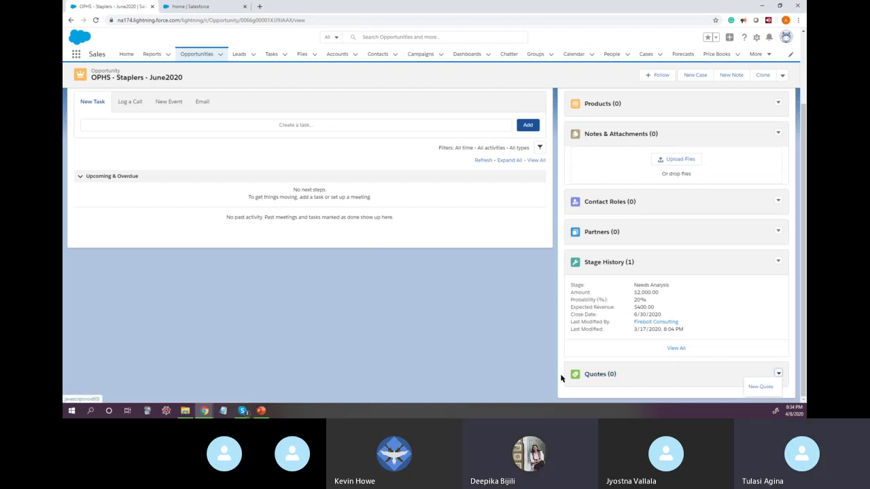
pyautogui.click(520, 362)
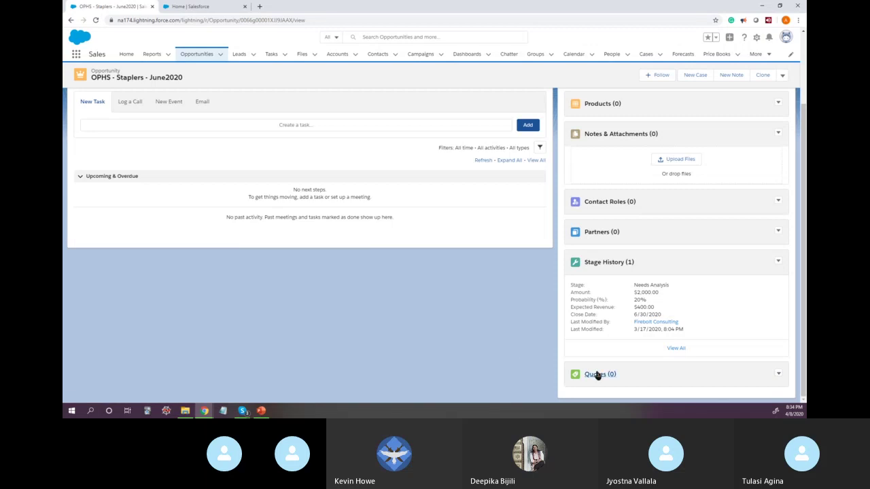
# Look briefly at Setup Home, return to the OPHS - Staplers - June2020 opportunity and review its related lists down to Quotes
pyautogui.click(194, 8)
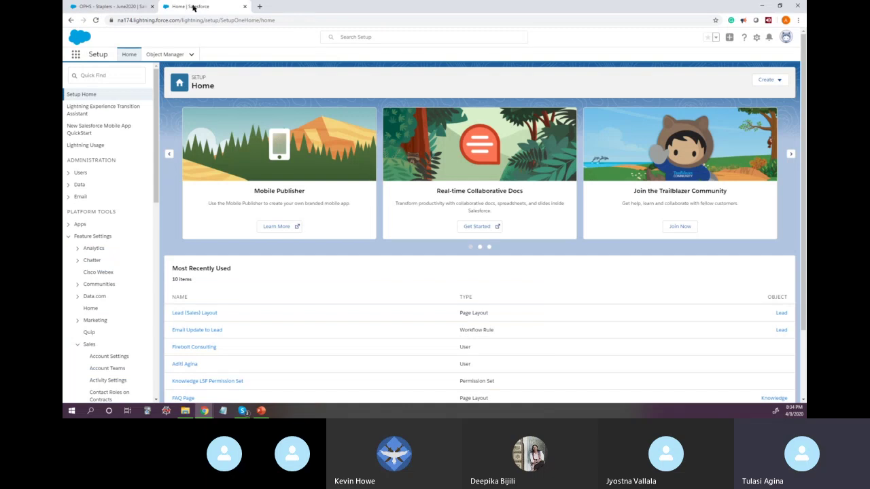
pyautogui.click(122, 11)
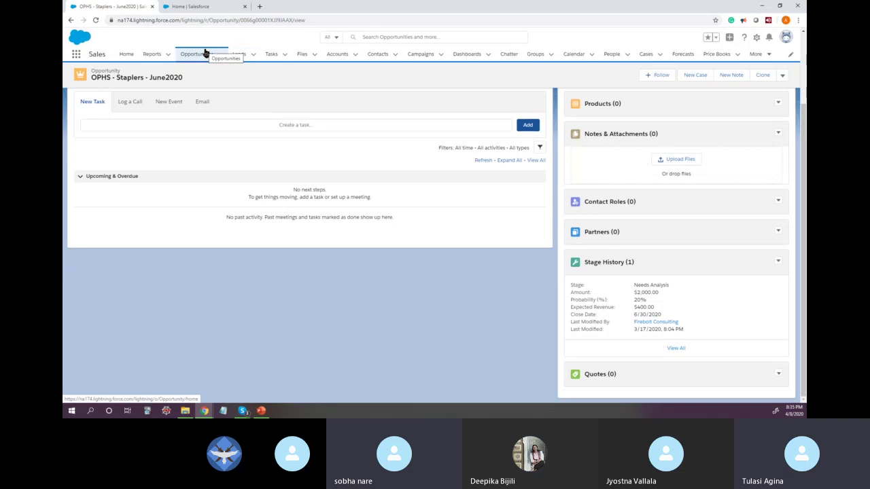
pyautogui.scroll(3, 643, 245)
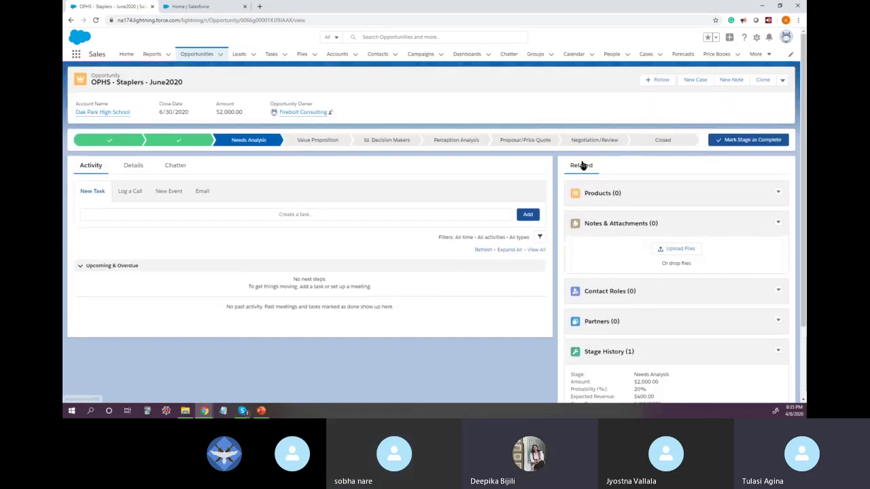
pyautogui.scroll(-3, 618, 243)
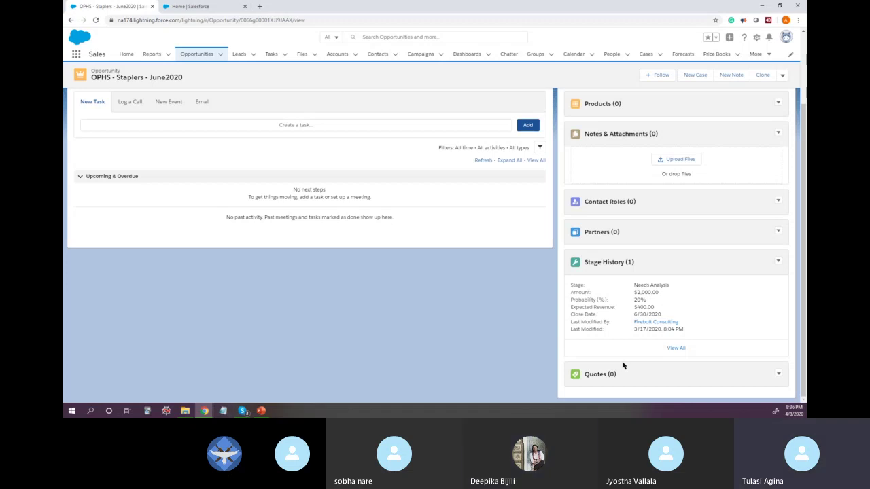
# Search Setup for "Quote" and open Quote Settings to view the option for disabling quotes
pyautogui.click(194, 11)
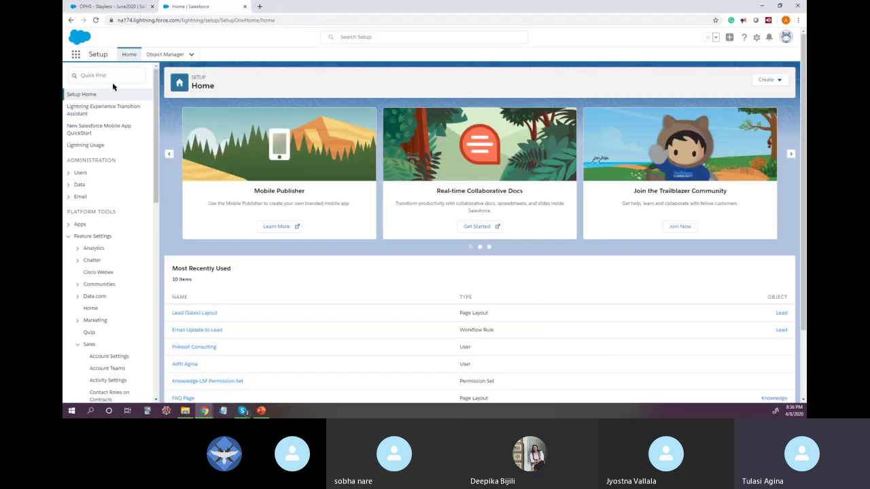
pyautogui.click(106, 76)
pyautogui.write('Quote')
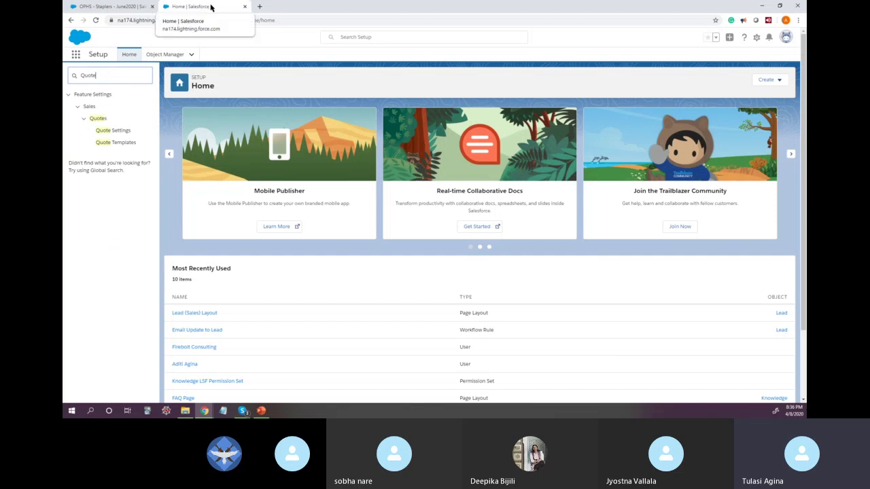
pyautogui.click(124, 132)
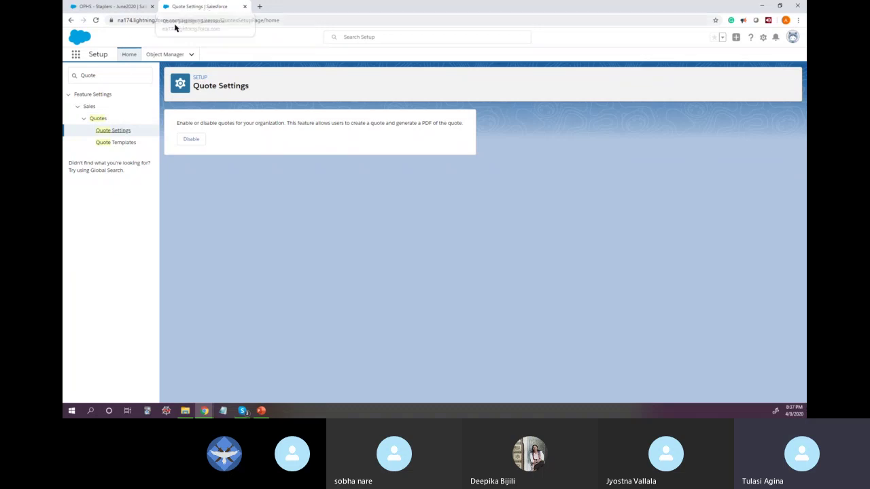
# Reload the OPHS - Staplers - June2020 opportunity, return to the opportunities list and open Indian Sweets & Spices - New Membership
pyautogui.click(107, 75)
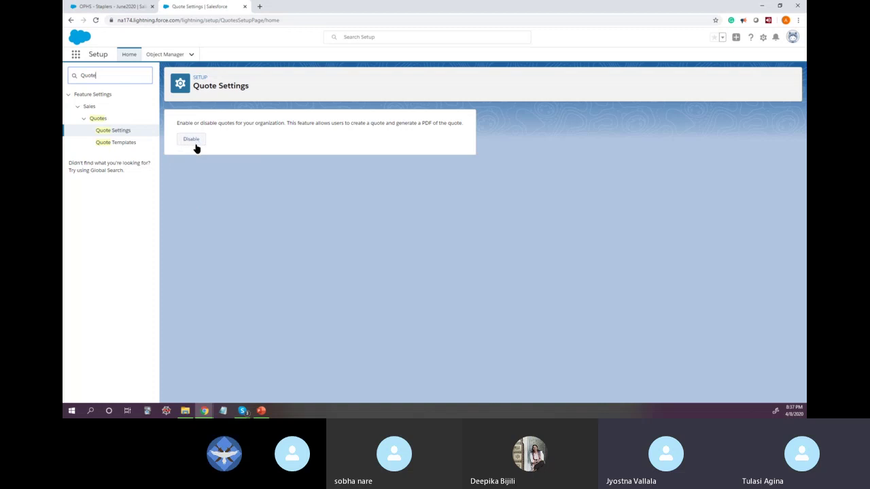
pyautogui.click(103, 7)
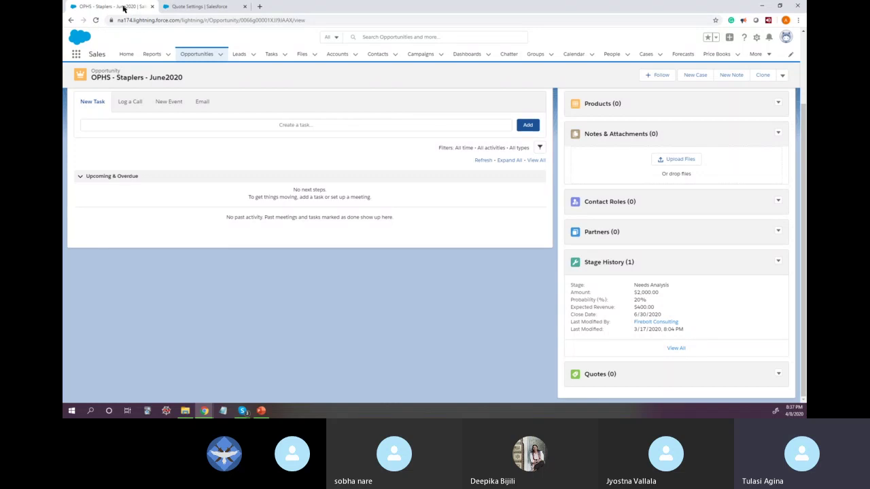
pyautogui.click(96, 20)
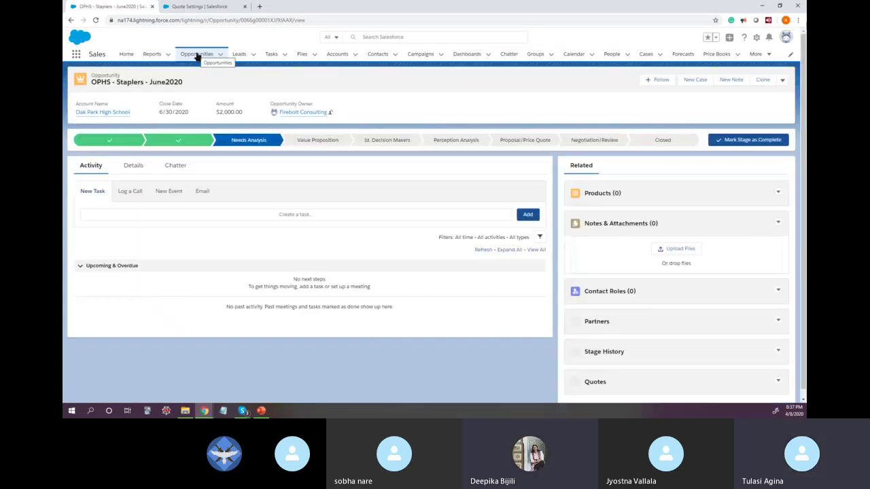
pyautogui.click(197, 56)
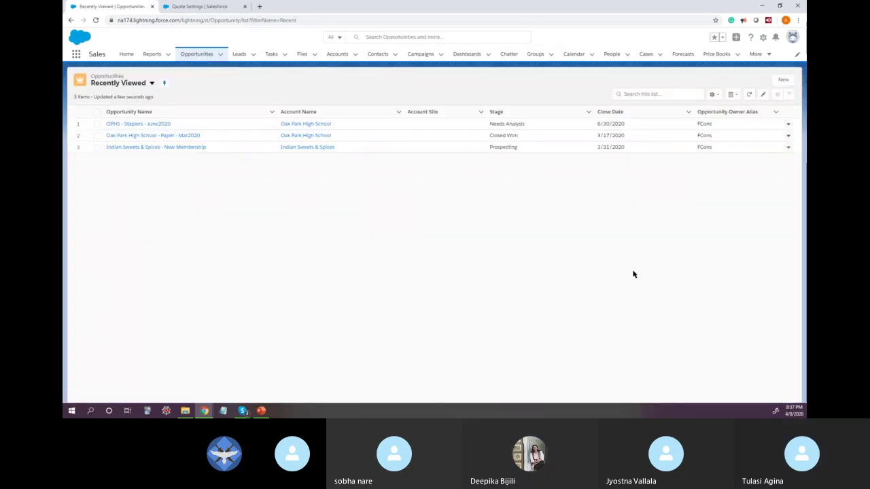
pyautogui.click(132, 148)
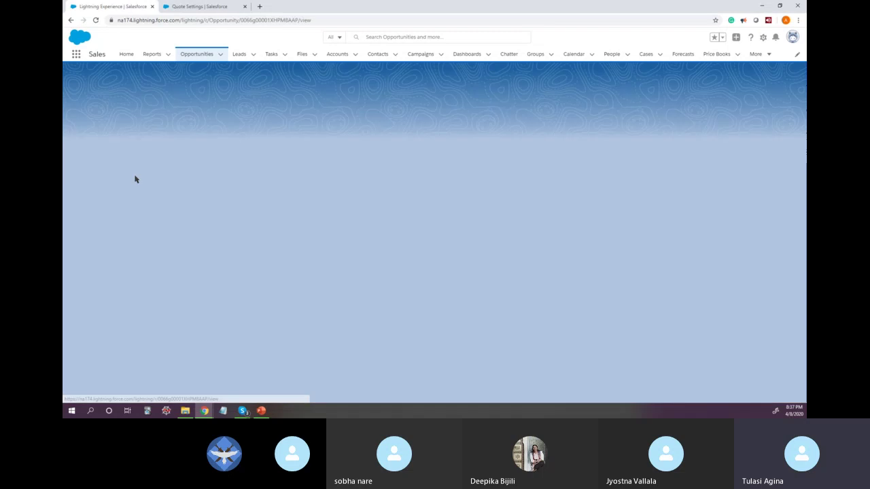
# Examine the related lists of the Indian Sweets & Spices - New Membership opportunity, from Products down to Quotes
pyautogui.scroll(-4, 680, 347)
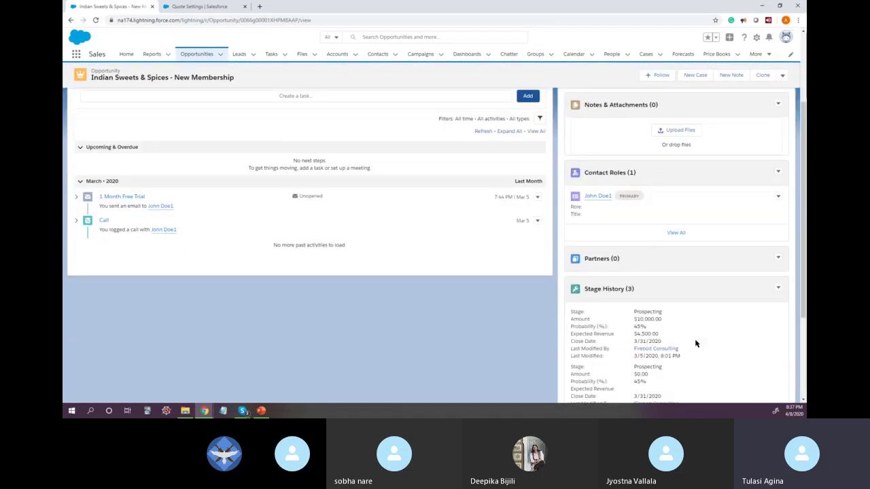
pyautogui.scroll(3, 685, 363)
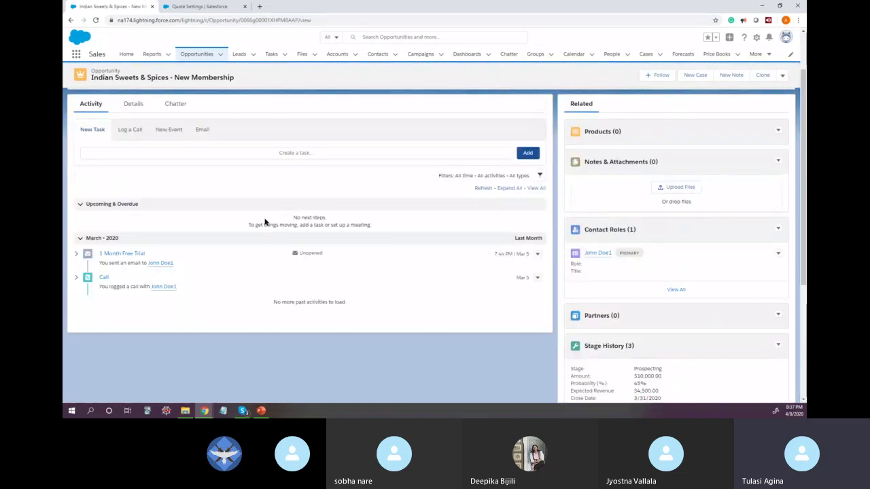
pyautogui.scroll(-3, 711, 260)
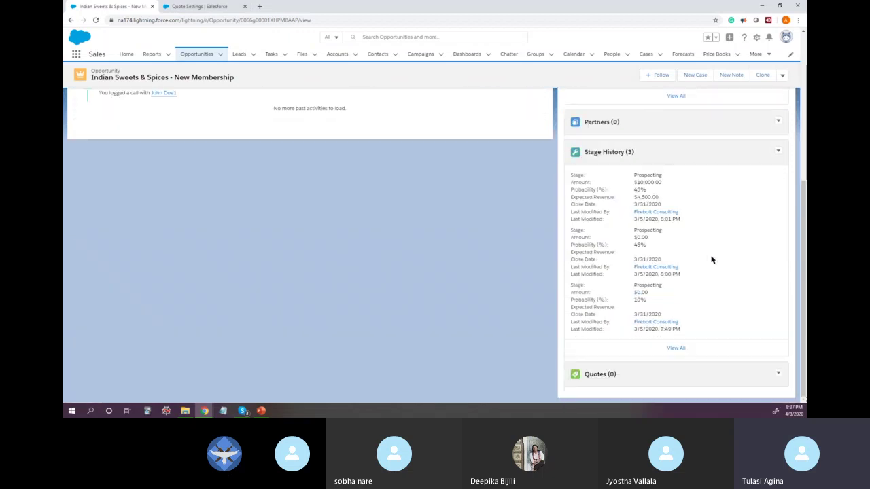
pyautogui.scroll(4, 623, 374)
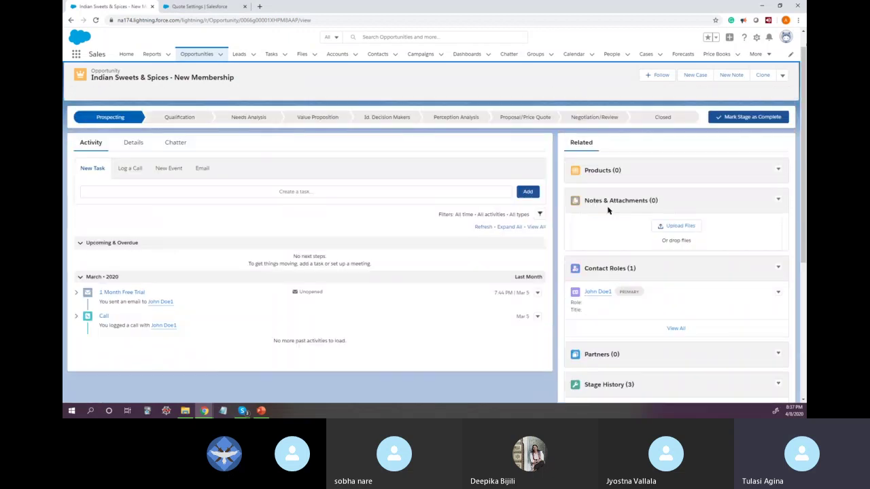
pyautogui.scroll(-1, 615, 258)
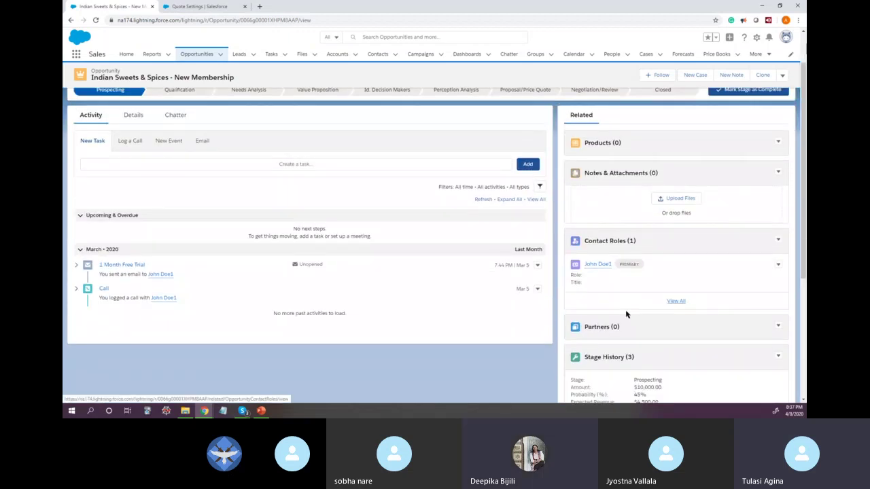
pyautogui.scroll(-3, 626, 315)
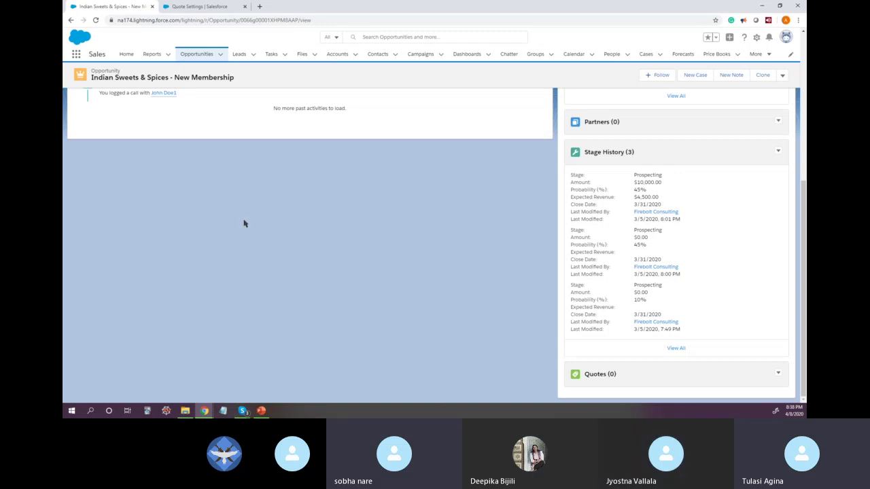
pyautogui.scroll(1, 305, 248)
pyautogui.scroll(3, 308, 248)
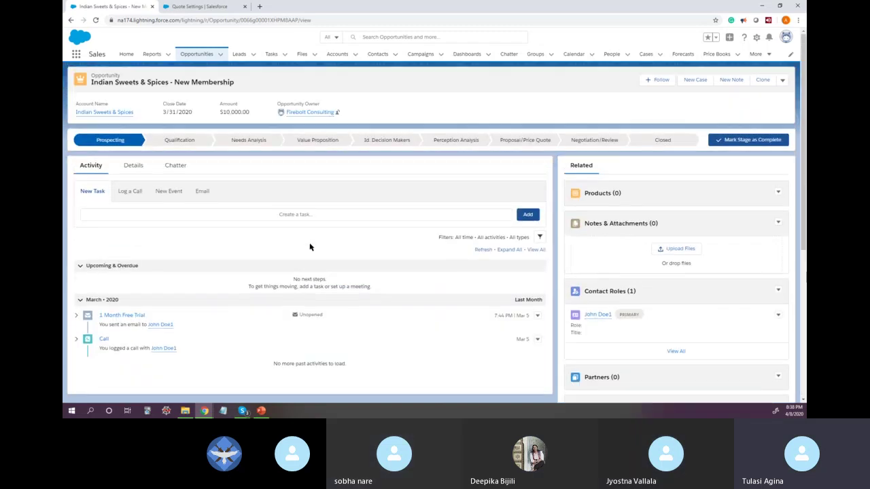
# Start a new quote from the opportunity's Quotes related list, and switch to the Clouds slide in PowerPoint
pyautogui.moveTo(92, 114)
pyautogui.scroll(-4, 480, 231)
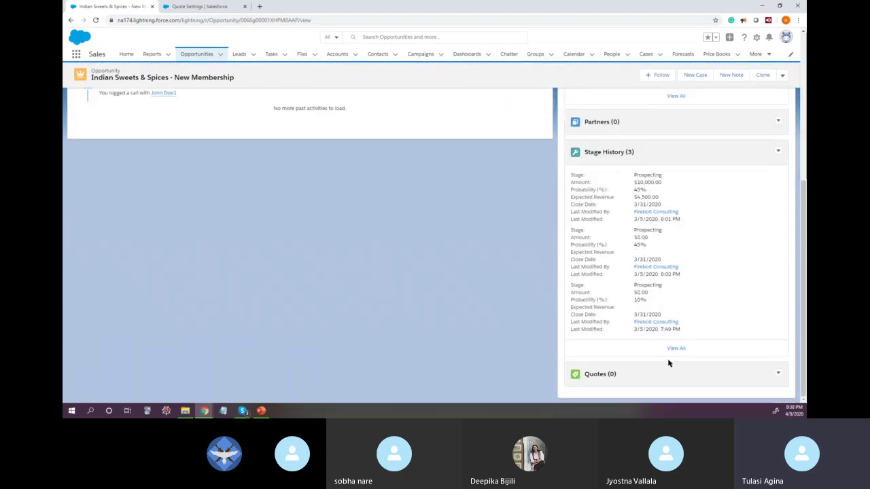
pyautogui.click(779, 374)
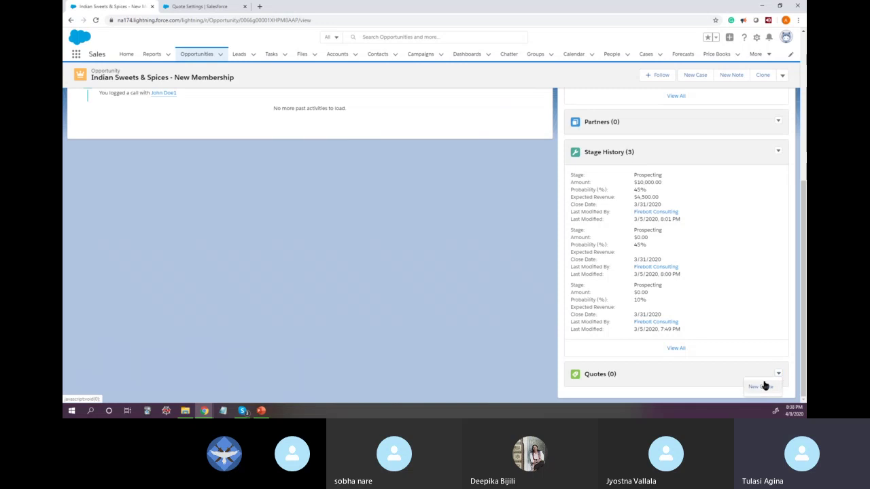
pyautogui.click(762, 386)
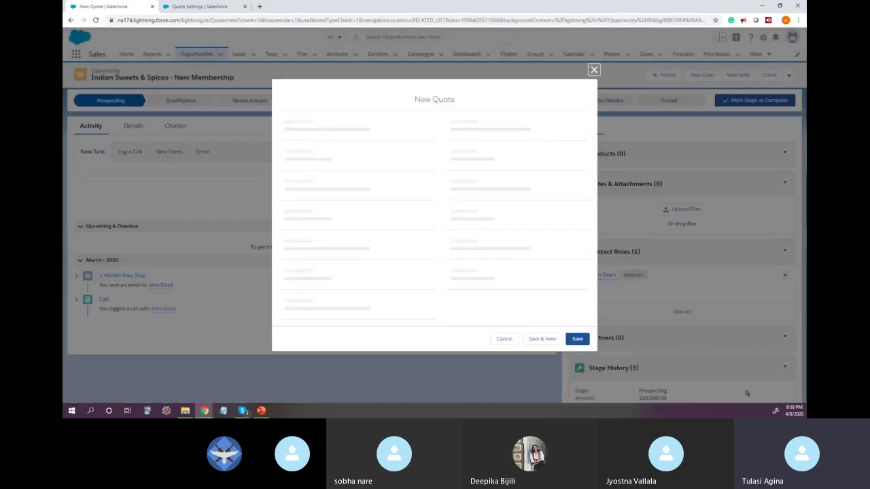
pyautogui.click(261, 410)
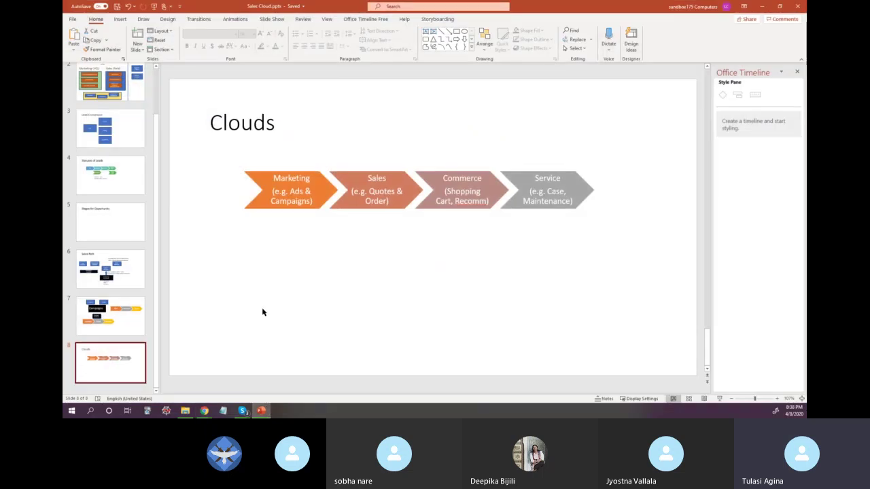
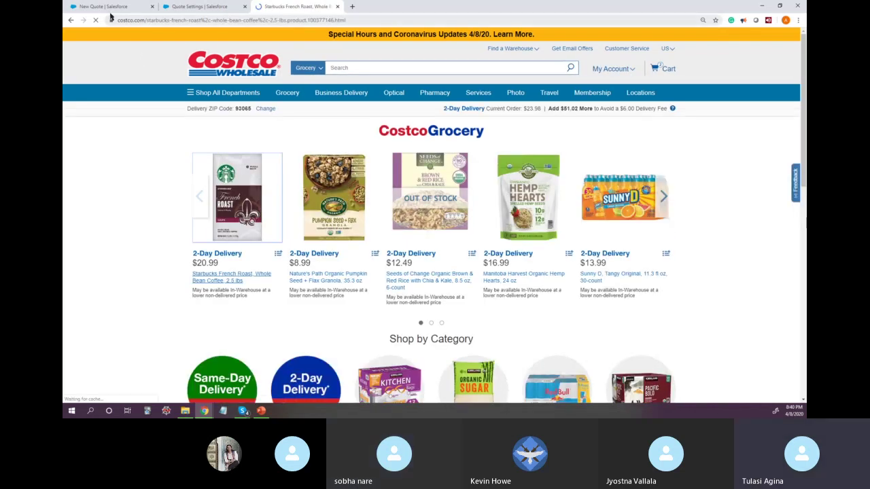
# Go back from the Starbucks French Roast product page to Costco's grocery page and open the Same-Day Delivery storefront
pyautogui.click(197, 202)
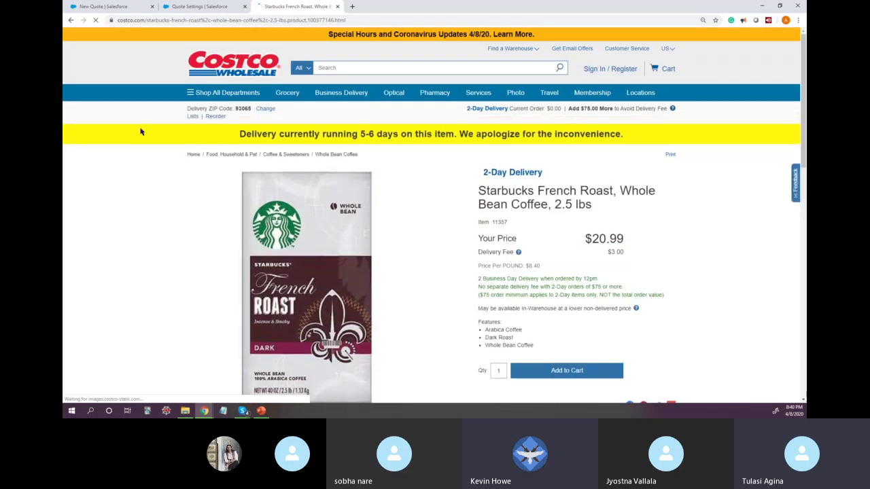
pyautogui.click(70, 21)
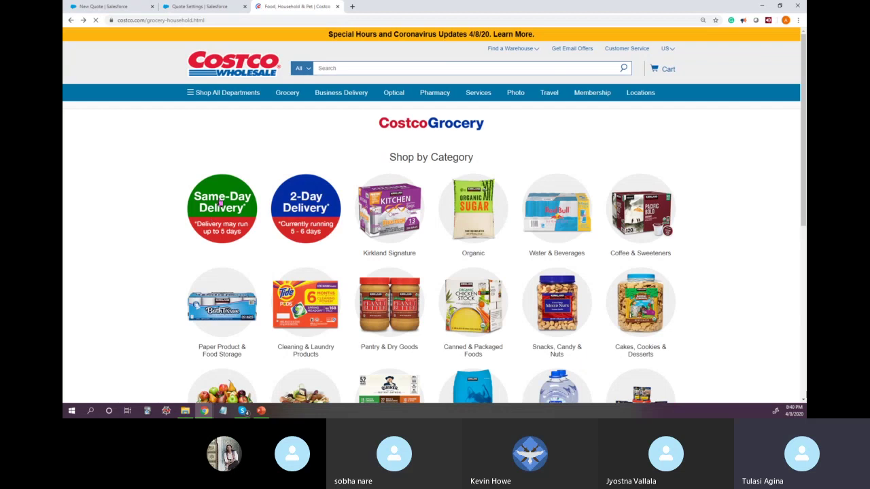
pyautogui.click(71, 21)
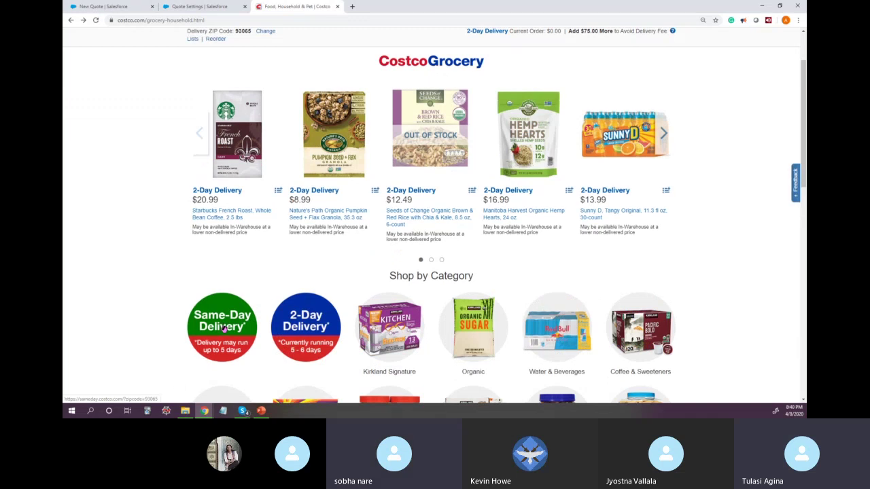
pyautogui.click(223, 329)
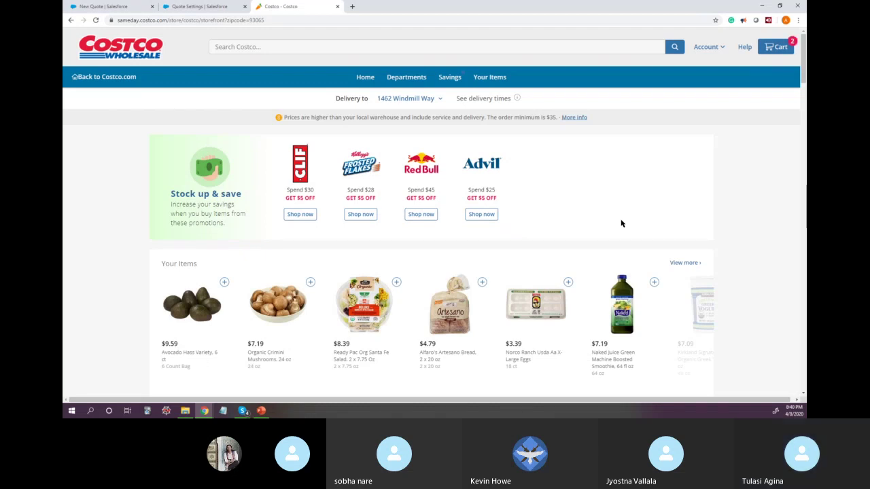
# Review the Costco same-day cart's items and its frequently-bought-with recommendations, and close the cart
pyautogui.click(775, 46)
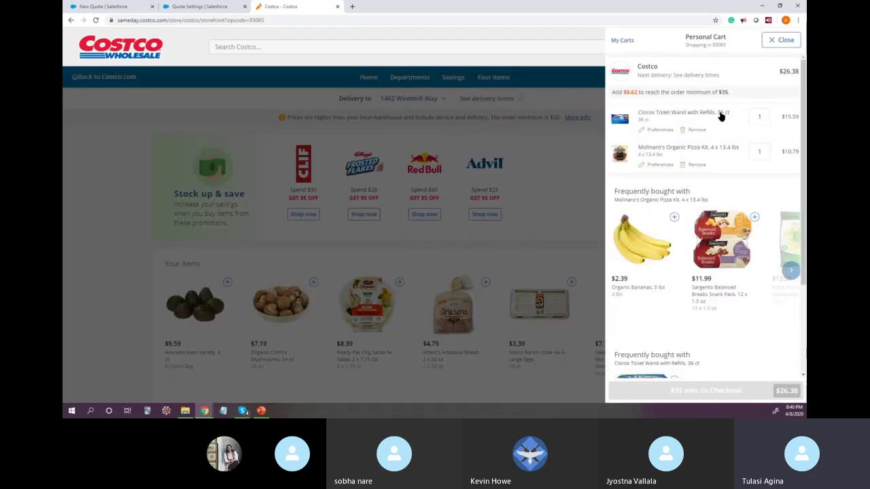
pyautogui.click(66, 229)
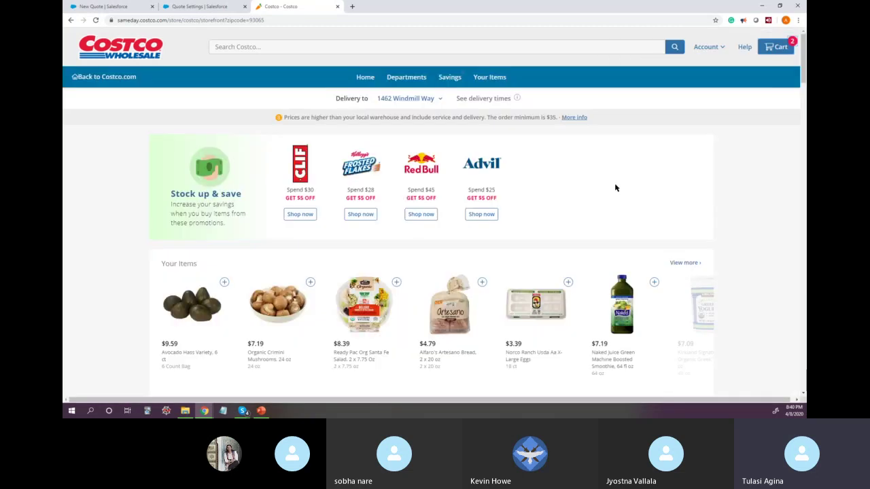
pyautogui.click(775, 49)
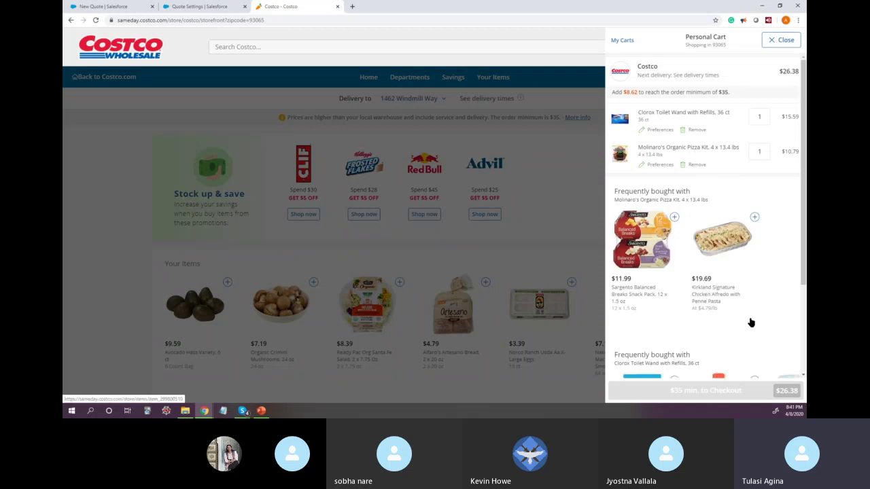
pyautogui.scroll(-1, 710, 239)
pyautogui.scroll(-2, 710, 239)
pyautogui.scroll(3, 726, 200)
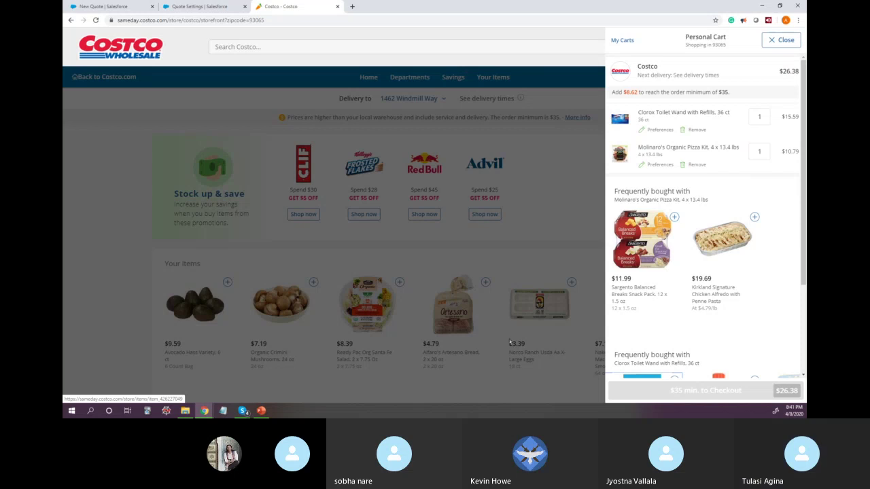
pyautogui.click(119, 130)
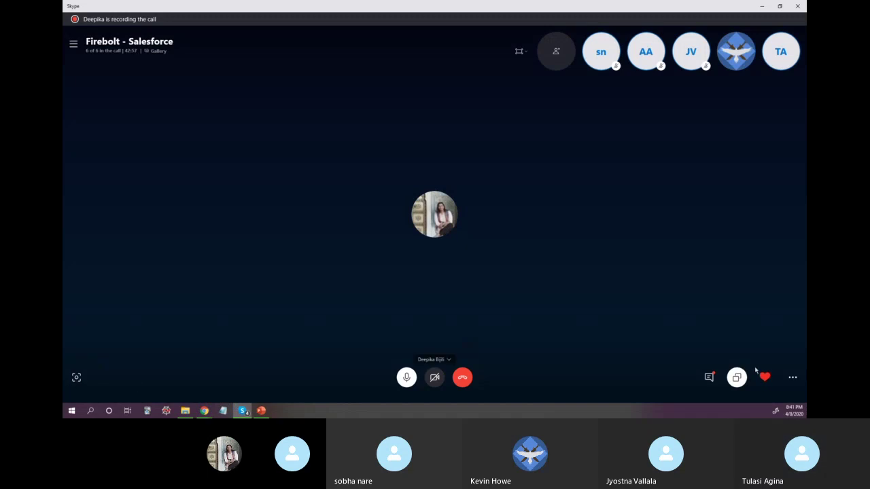
# Minimize the Skype call window, switch to the Clouds slide in PowerPoint and point out the Commerce stage within the process diagram
pyautogui.click(761, 6)
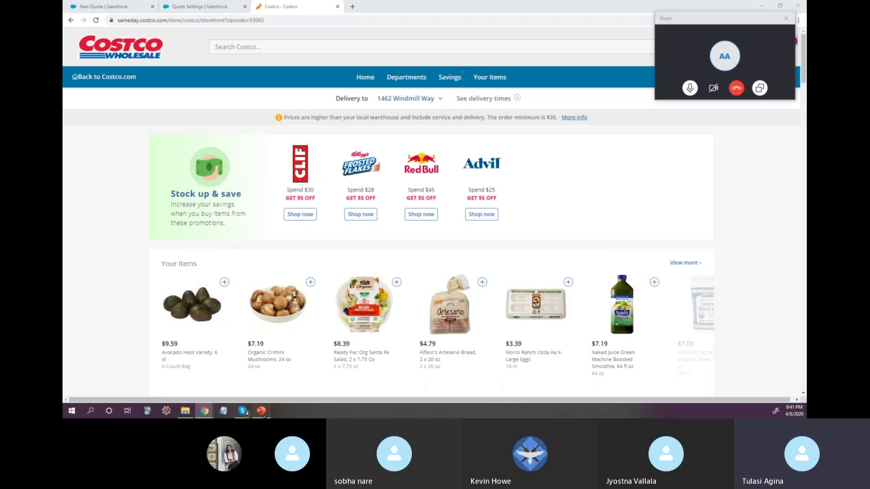
pyautogui.click(261, 410)
pyautogui.click(114, 365)
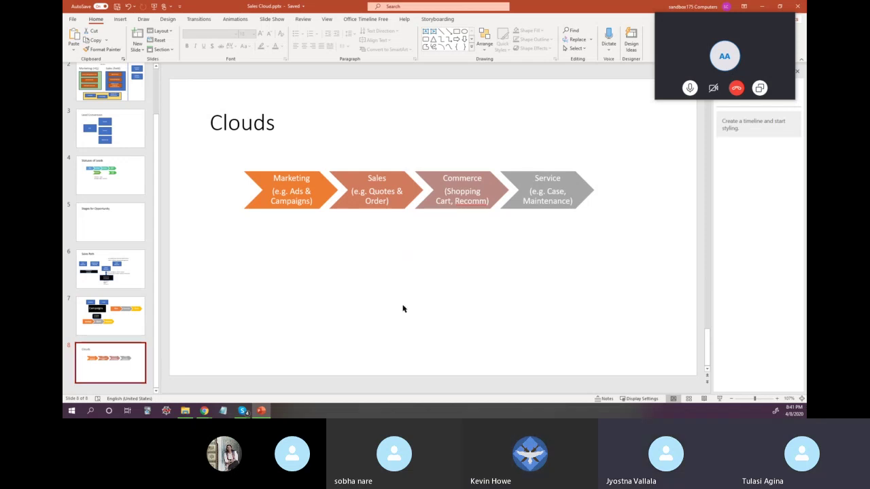
pyautogui.click(453, 175)
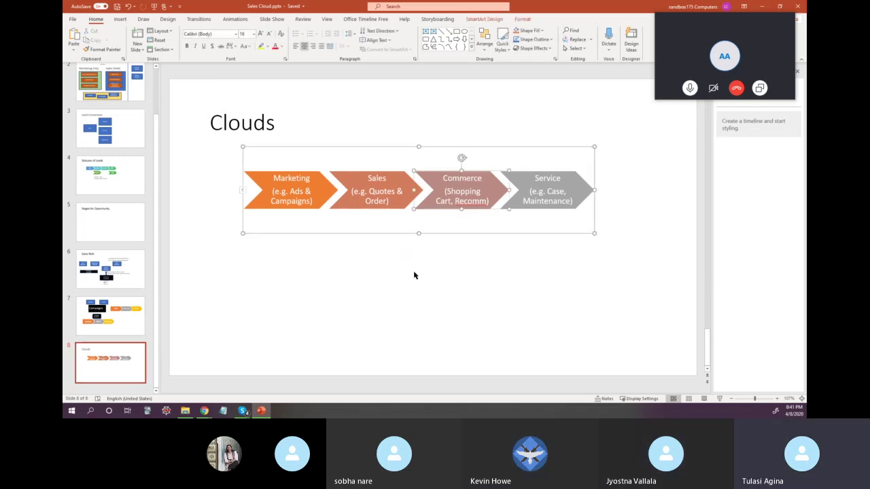
pyautogui.click(389, 313)
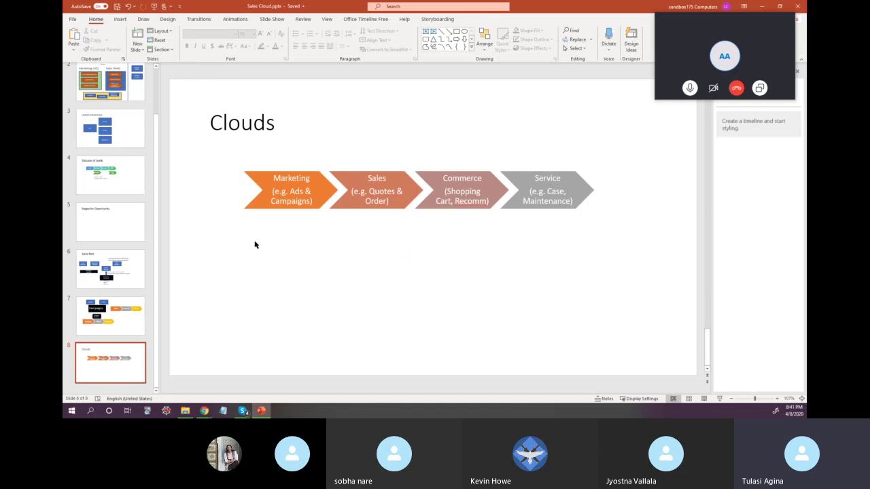
pyautogui.moveTo(219, 147); pyautogui.dragTo(613, 231)
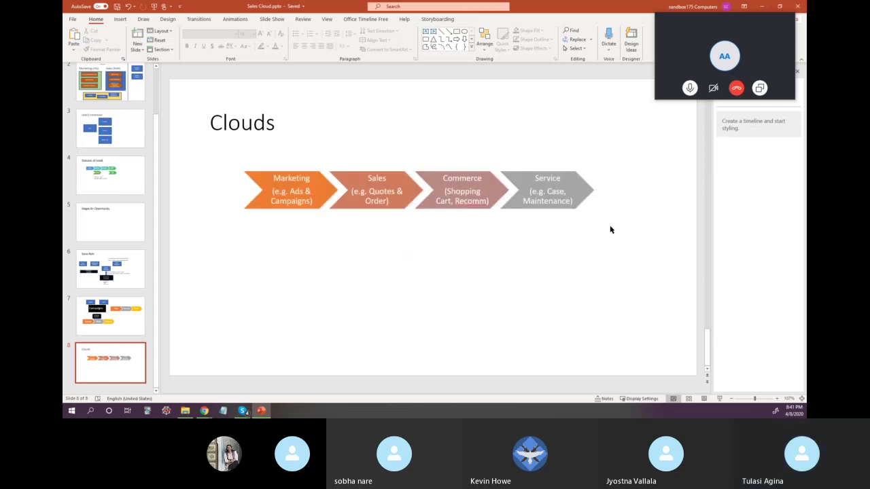
# Switch to the Firebolt - Salesforce call in Skype, check the unread chat messages and close the chat
pyautogui.moveTo(244, 411)
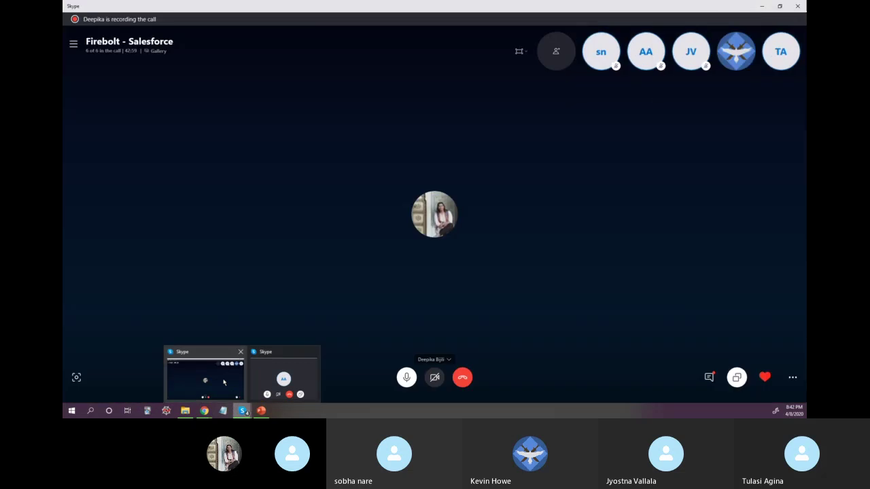
pyautogui.click(224, 383)
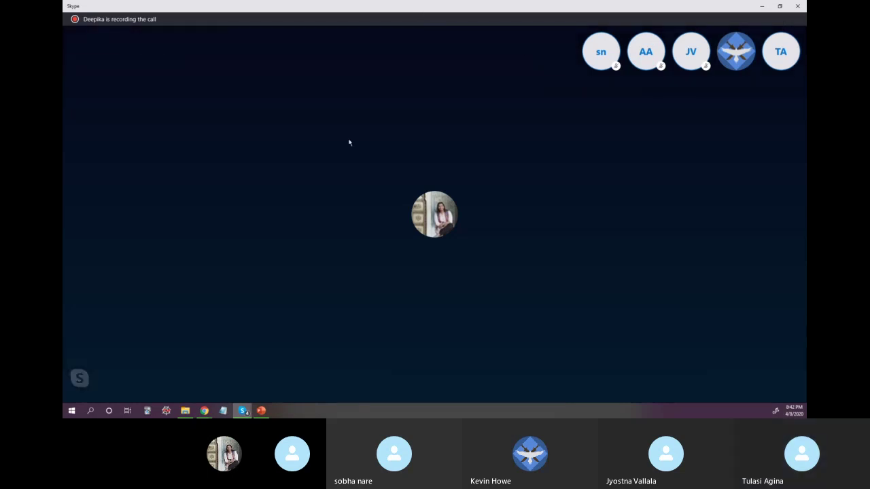
pyautogui.click(710, 377)
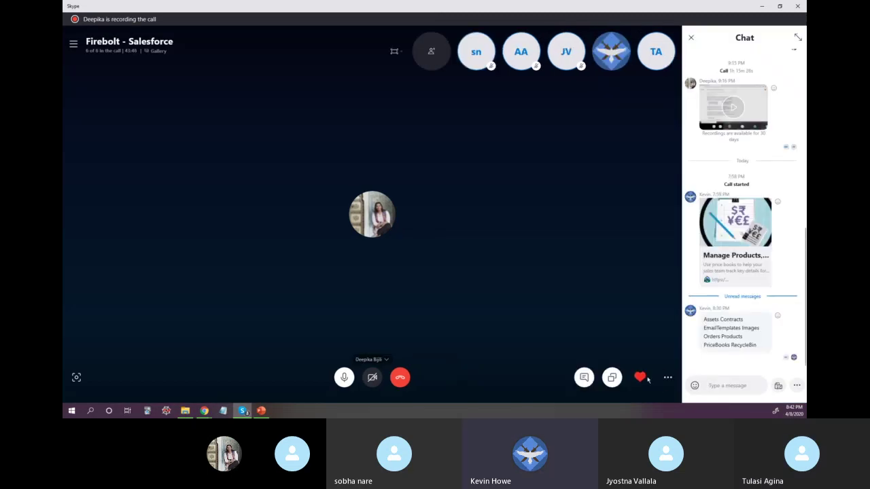
pyautogui.click(692, 40)
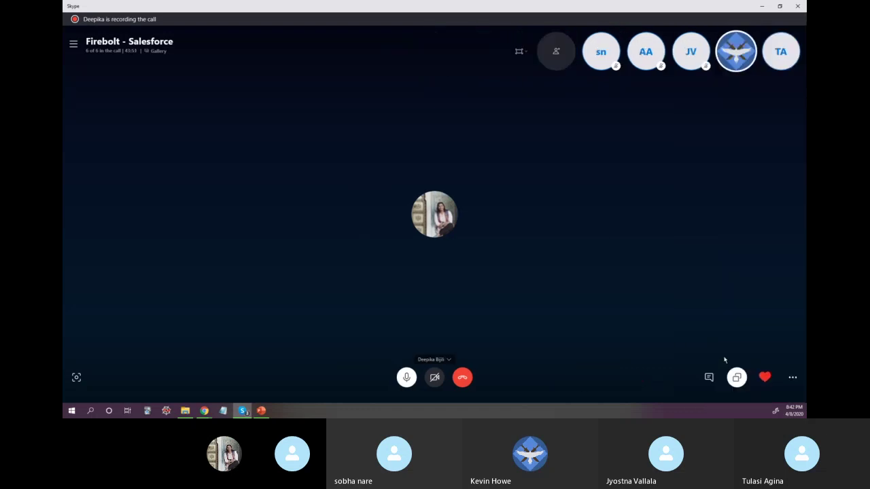
# Restore the Skype call window to its smaller size and open the unread chat asking to join the Salesforce class
pyautogui.click(794, 378)
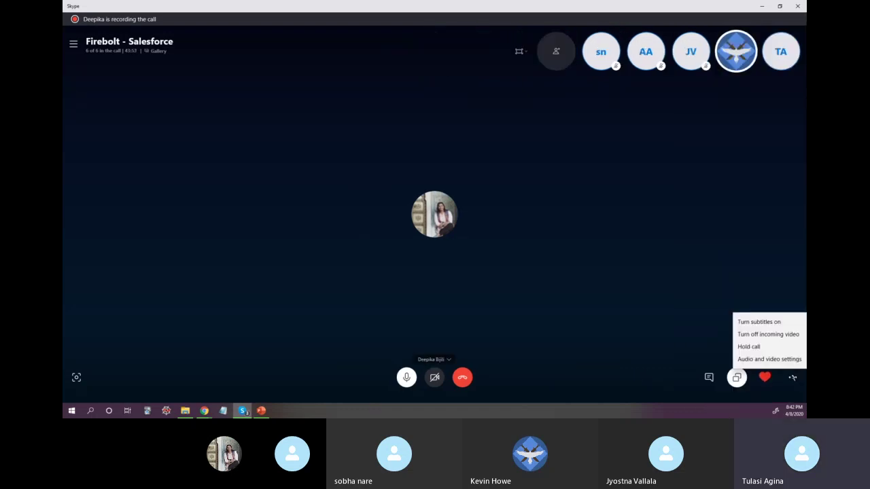
pyautogui.click(710, 378)
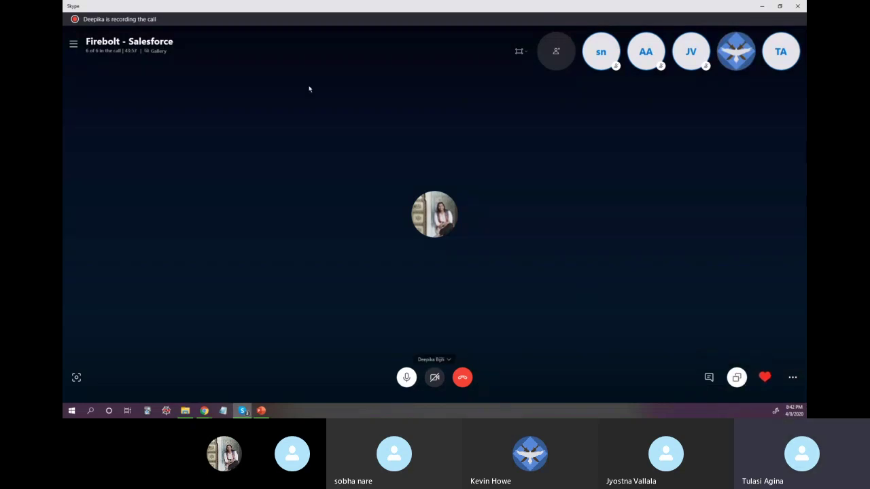
pyautogui.click(781, 6)
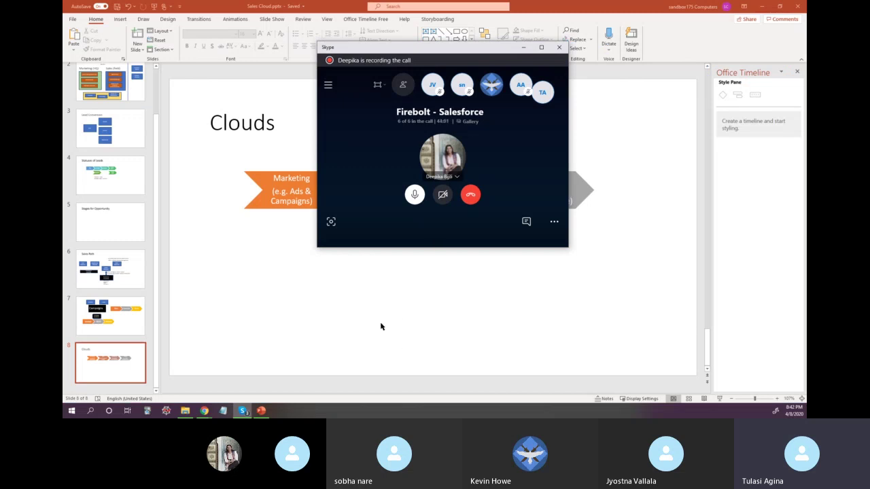
pyautogui.click(329, 84)
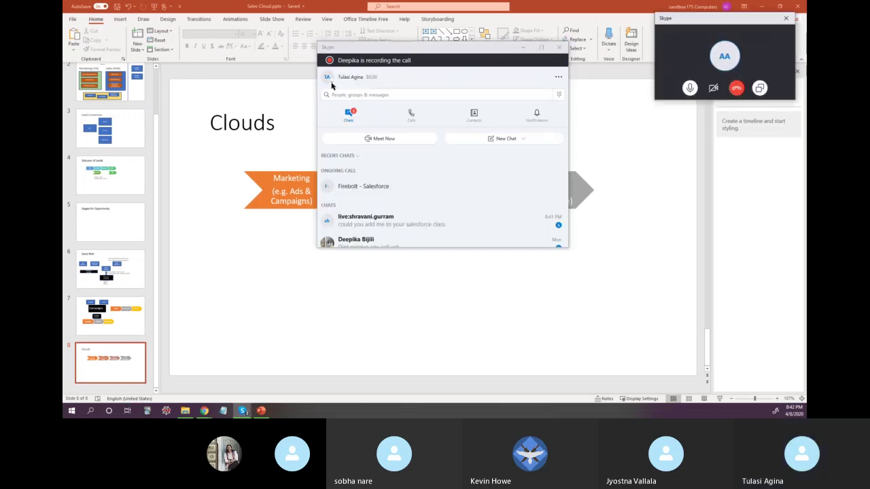
pyautogui.scroll(-1, 425, 210)
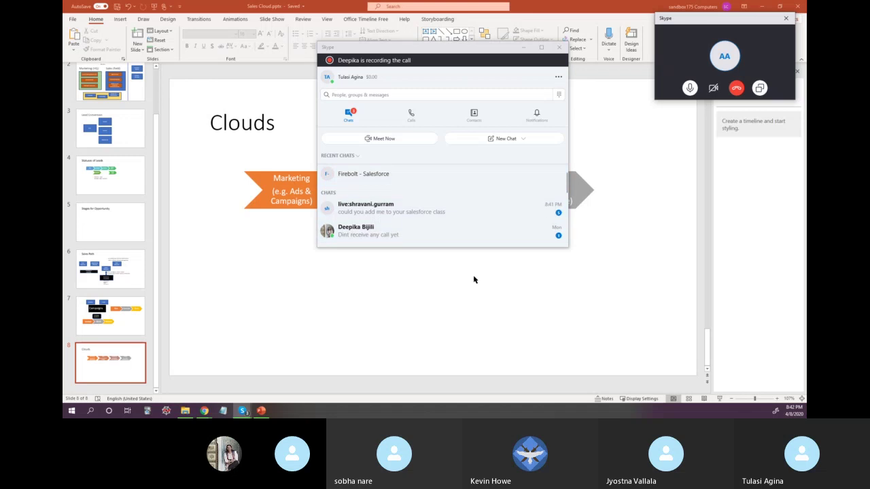
pyautogui.click(387, 207)
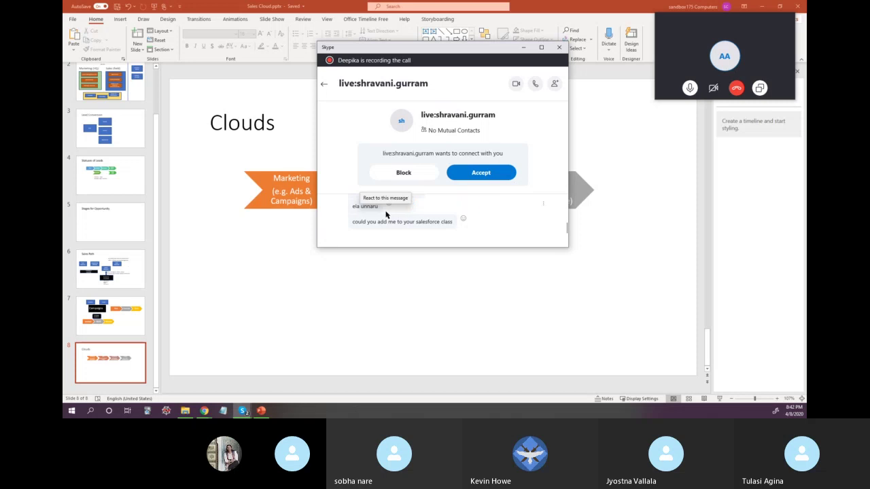
# Read the contact's messages, widen the chat window slightly, accept the connection request and minimize the window
pyautogui.scroll(1, 435, 216)
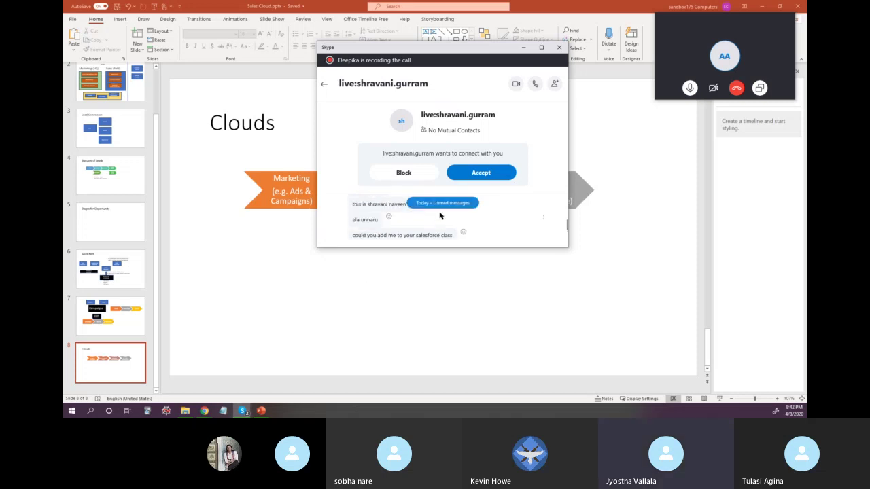
pyautogui.scroll(-1, 469, 234)
pyautogui.scroll(1, 479, 238)
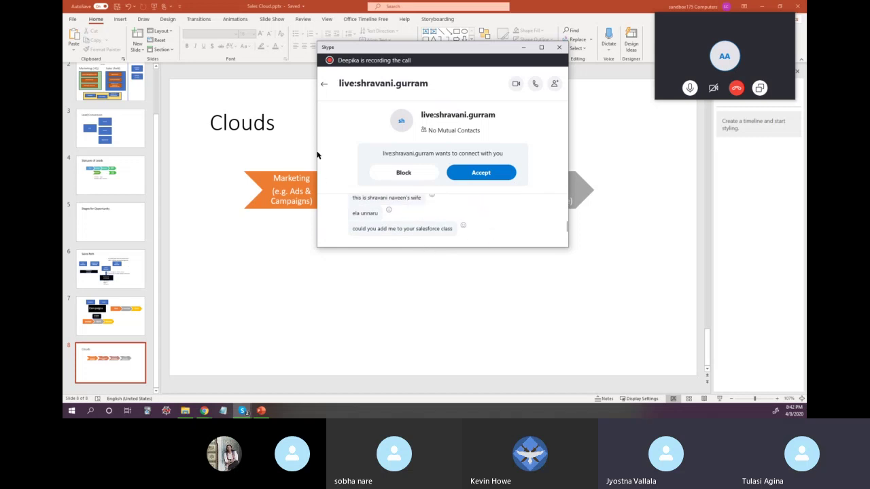
pyautogui.moveTo(316, 151); pyautogui.dragTo(282, 154)
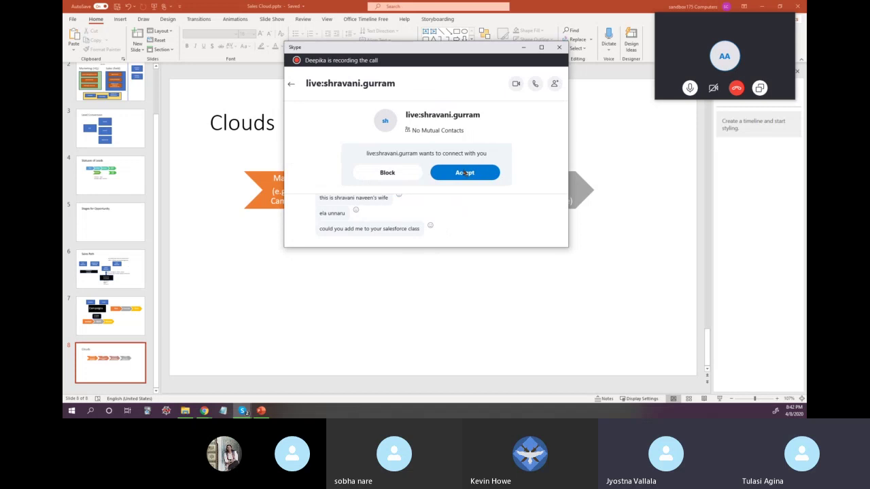
pyautogui.click(465, 173)
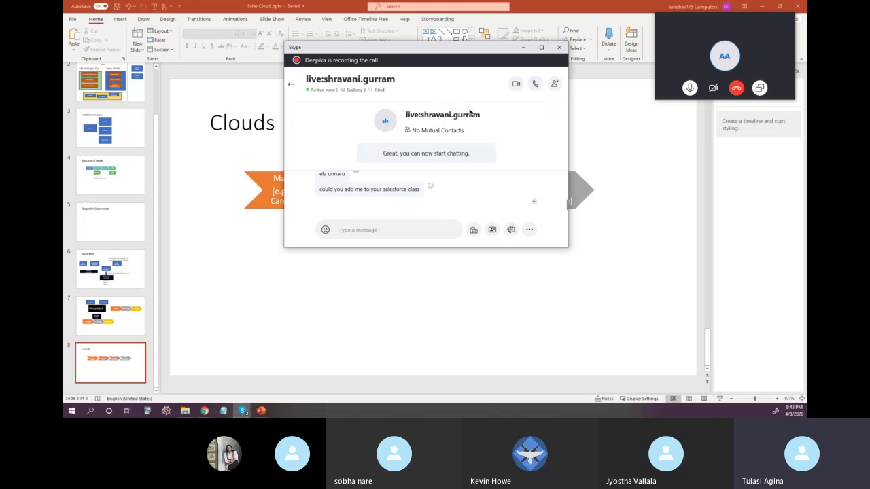
pyautogui.click(523, 47)
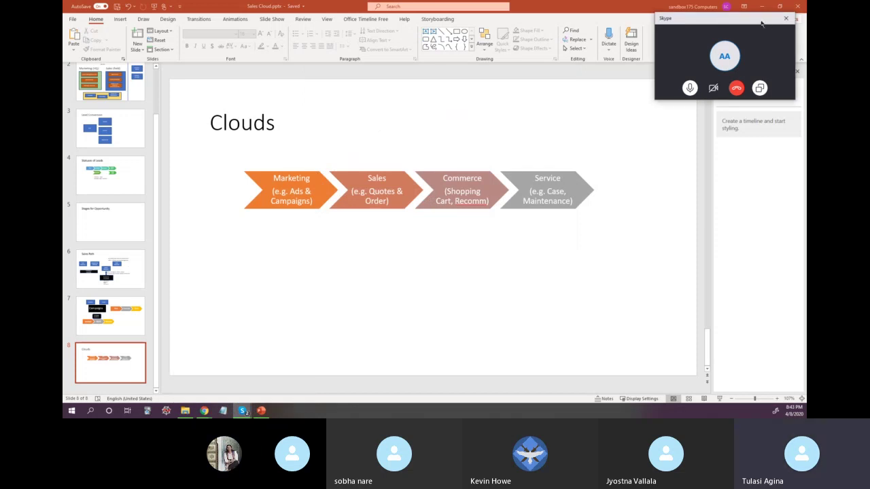
# Reopen the Firebolt - Salesforce call, find the newly accepted contact by name, add them to the call and minimize the call window
pyautogui.click(693, 46)
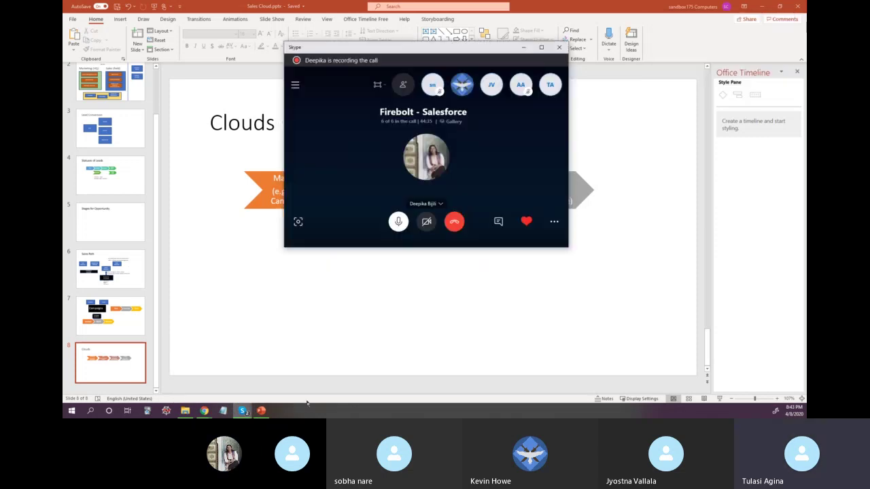
pyautogui.click(541, 47)
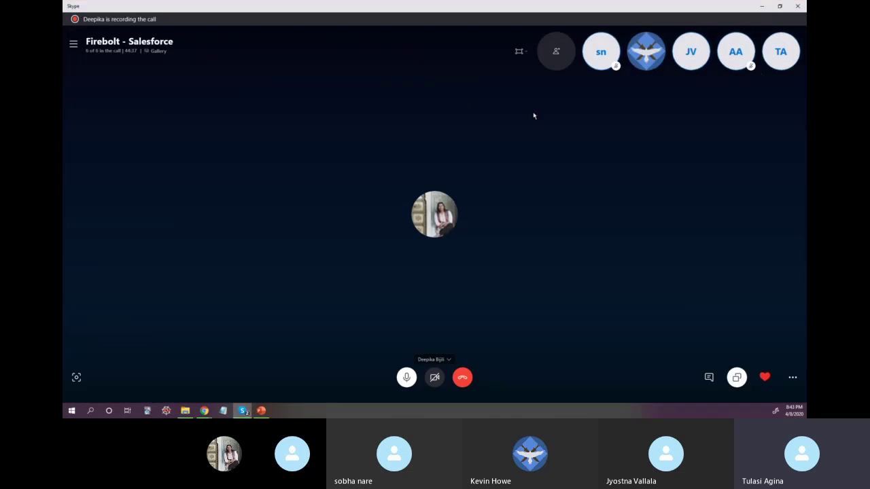
pyautogui.click(557, 53)
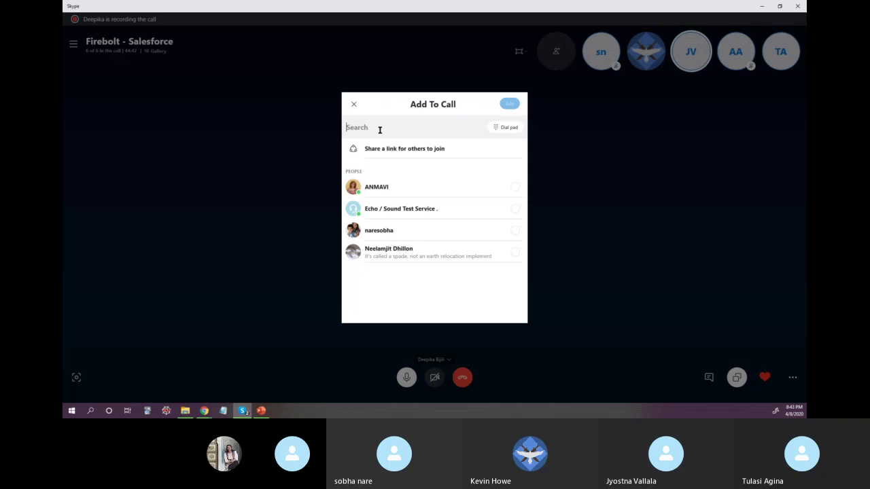
pyautogui.write('Shravan')
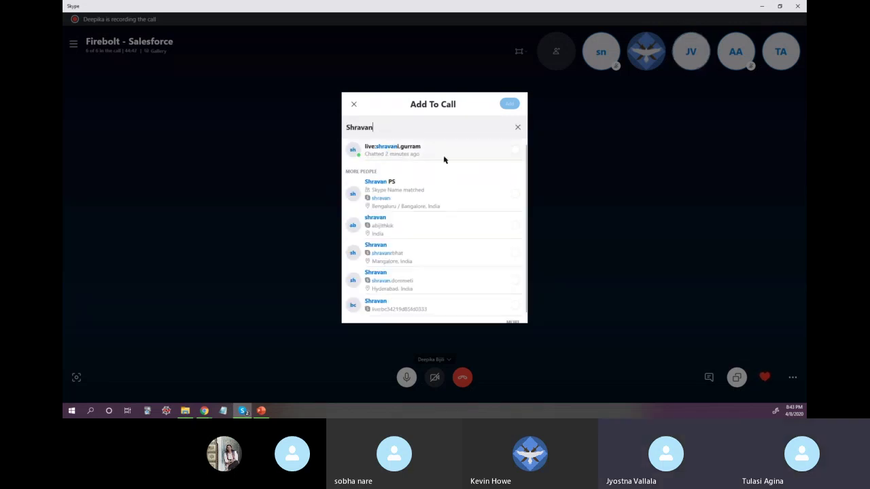
pyautogui.click(516, 151)
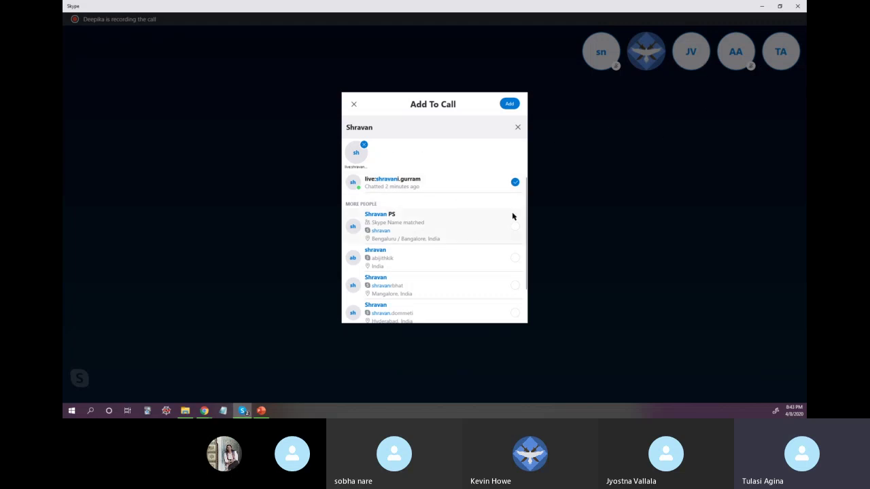
pyautogui.click(505, 107)
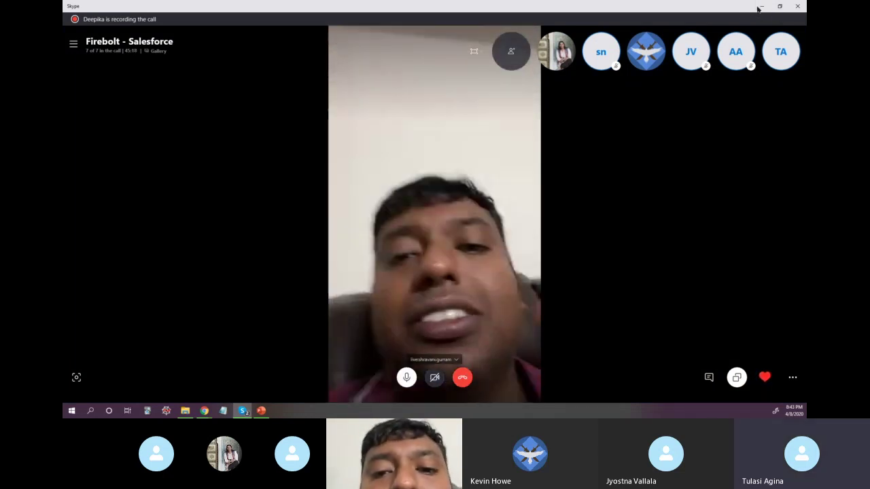
pyautogui.click(759, 7)
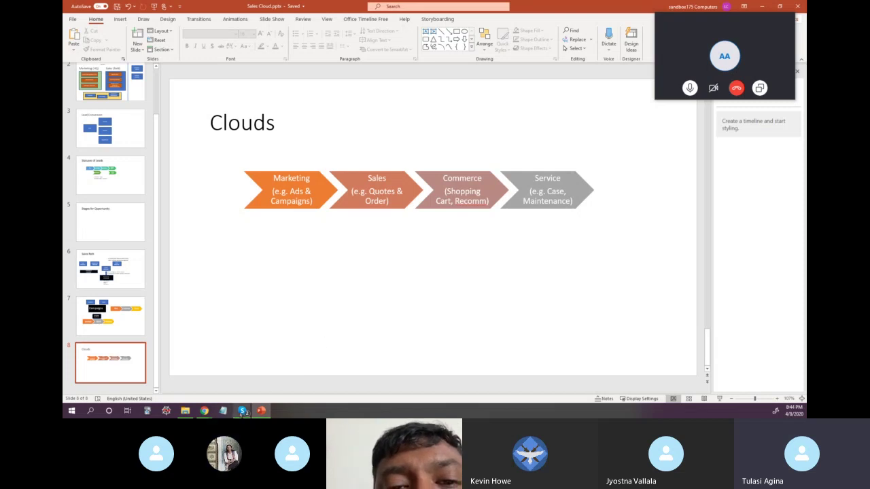
# Switch back to the Skype call to check on the newly added participant, and minimize the call window
pyautogui.moveTo(242, 411)
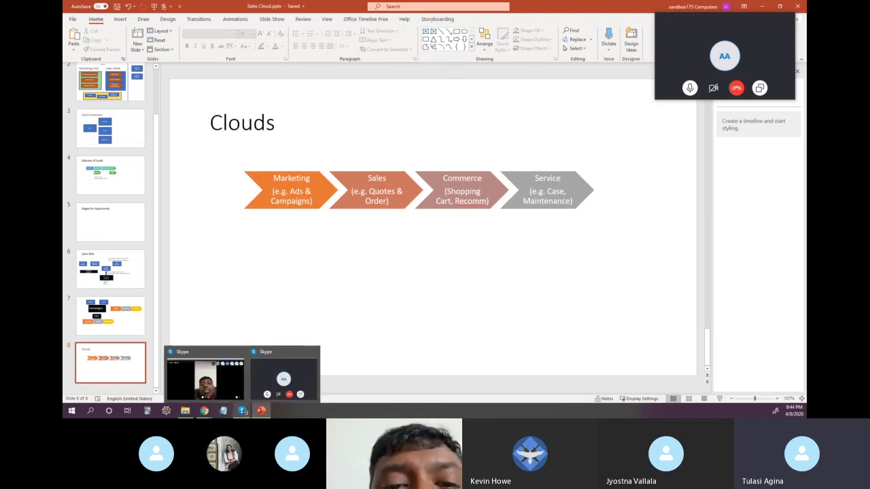
pyautogui.click(221, 382)
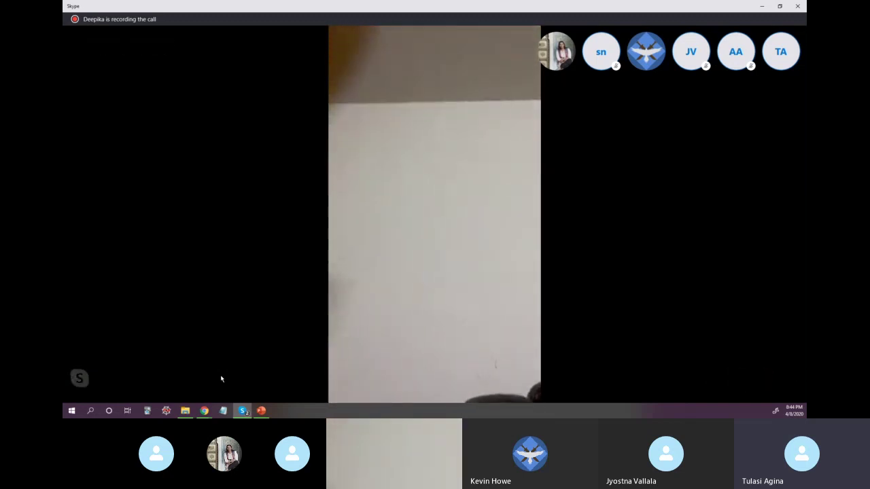
pyautogui.moveTo(232, 382)
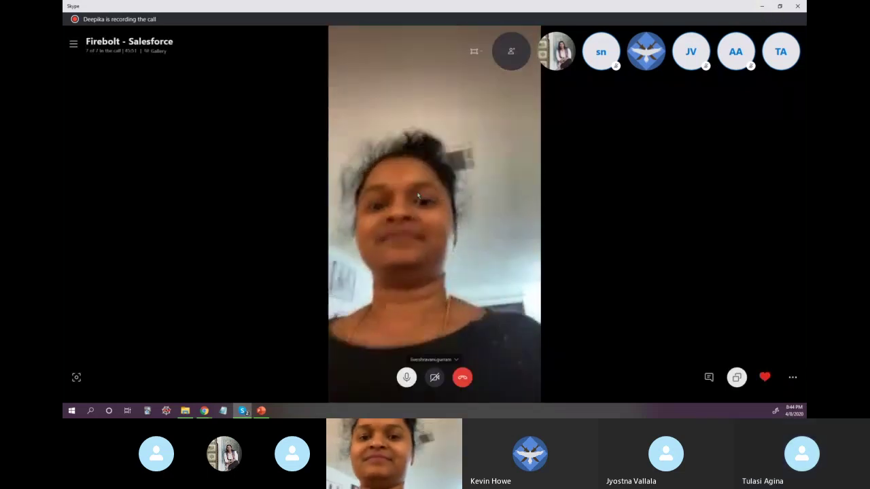
pyautogui.click(762, 6)
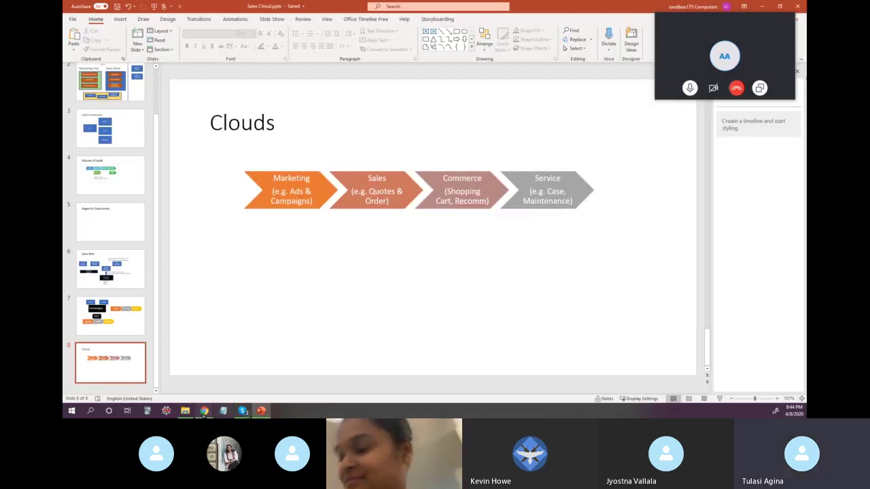
# Switch to Chrome, return to the New Quote form in Salesforce and cancel it without saving
pyautogui.moveTo(204, 411)
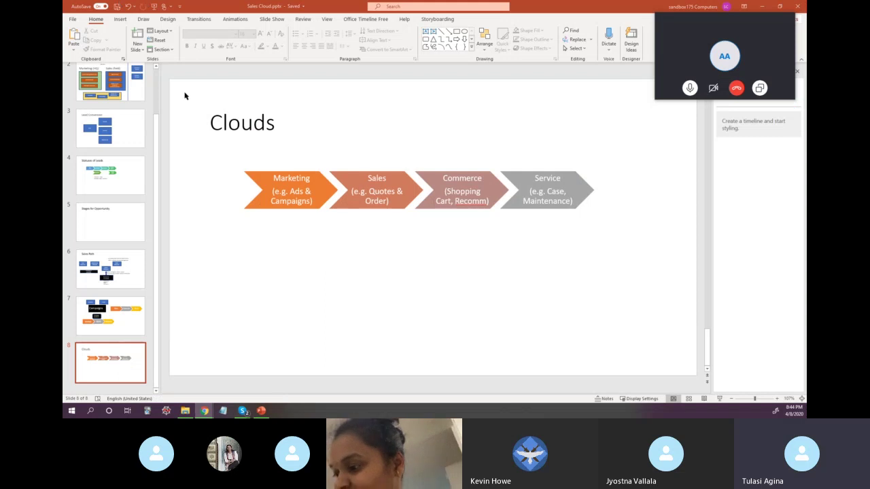
pyautogui.click(235, 392)
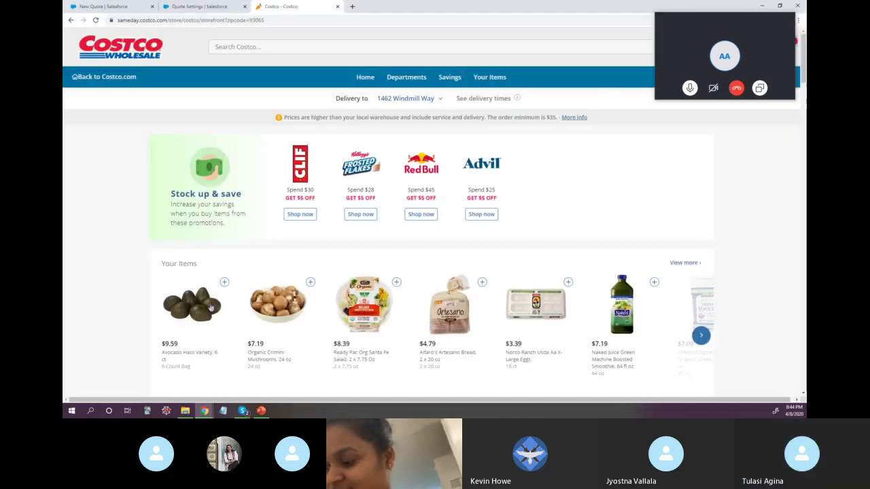
pyautogui.click(213, 7)
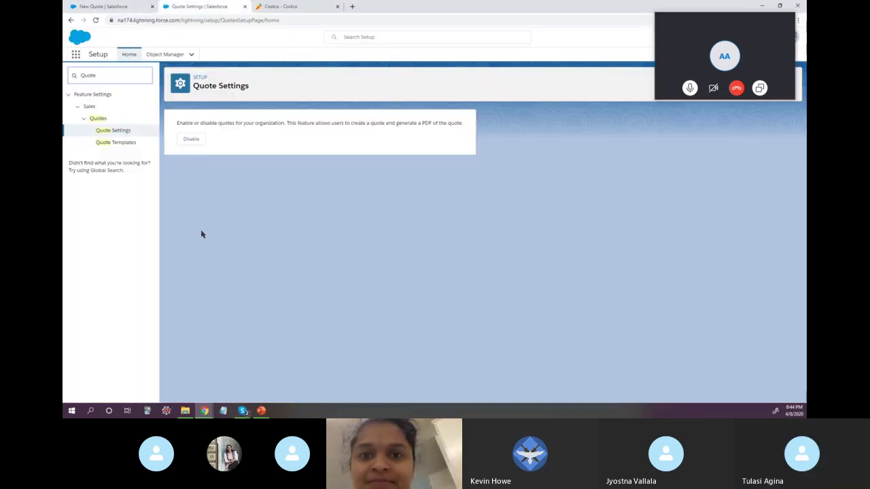
pyautogui.click(113, 7)
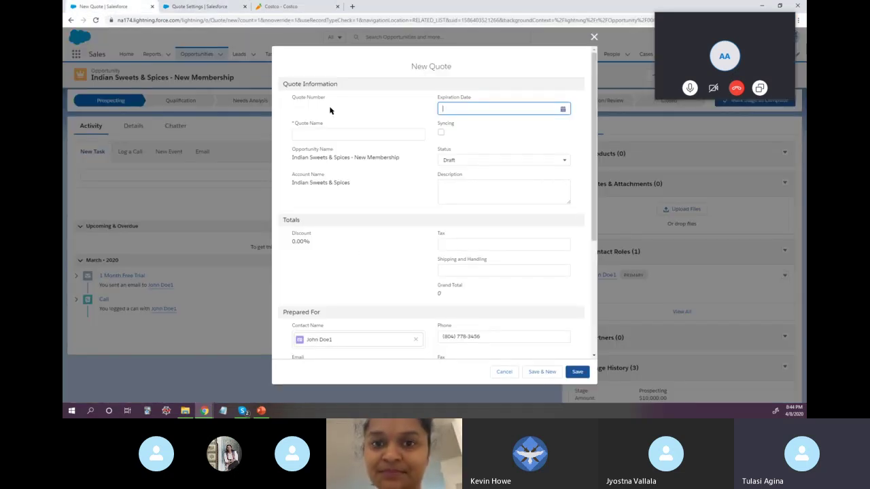
pyautogui.click(503, 373)
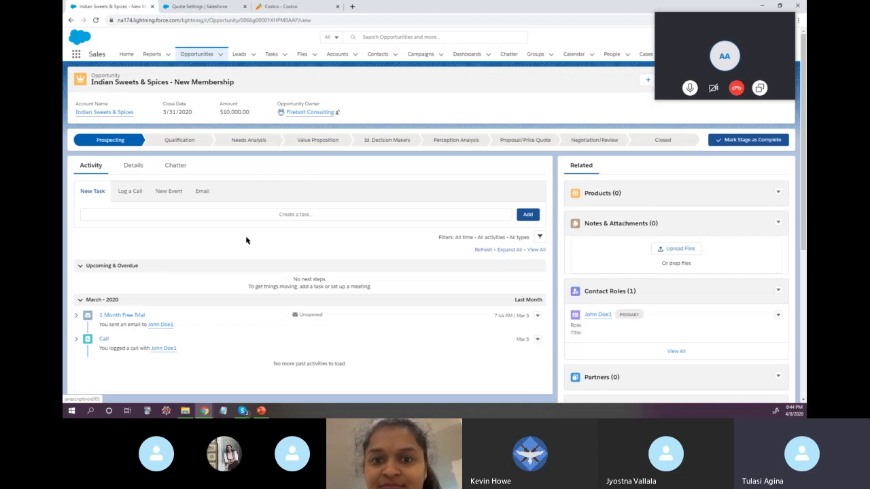
# Review the details of the Indian Sweets & Spices - New Membership opportunity and highlight its Amount value
pyautogui.click(133, 168)
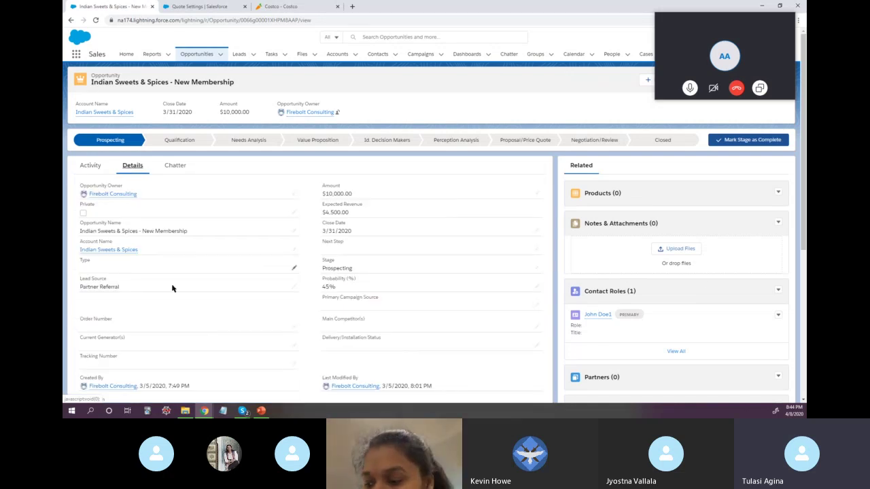
pyautogui.scroll(-1, 157, 324)
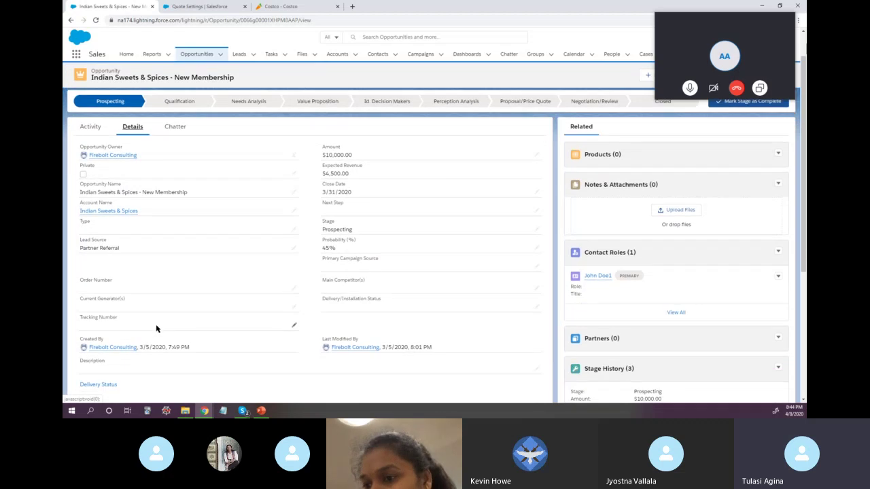
pyautogui.scroll(-1, 156, 331)
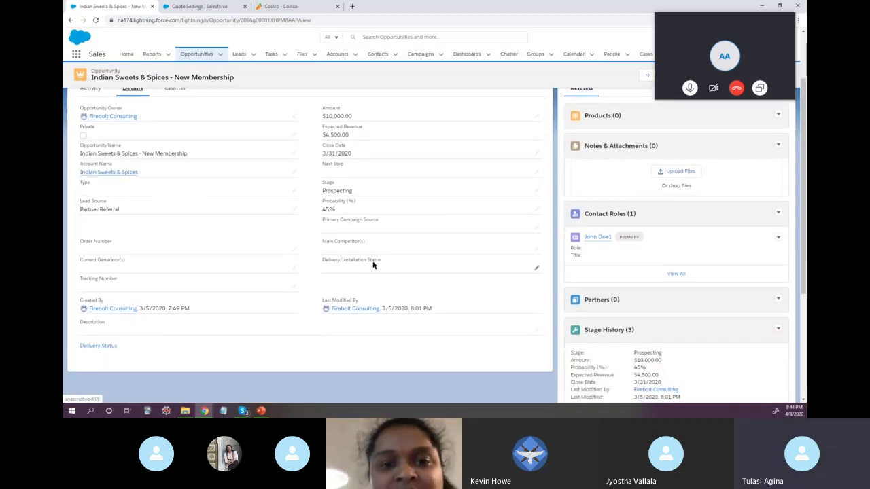
pyautogui.scroll(1, 378, 248)
pyautogui.moveTo(326, 154); pyautogui.dragTo(349, 155)
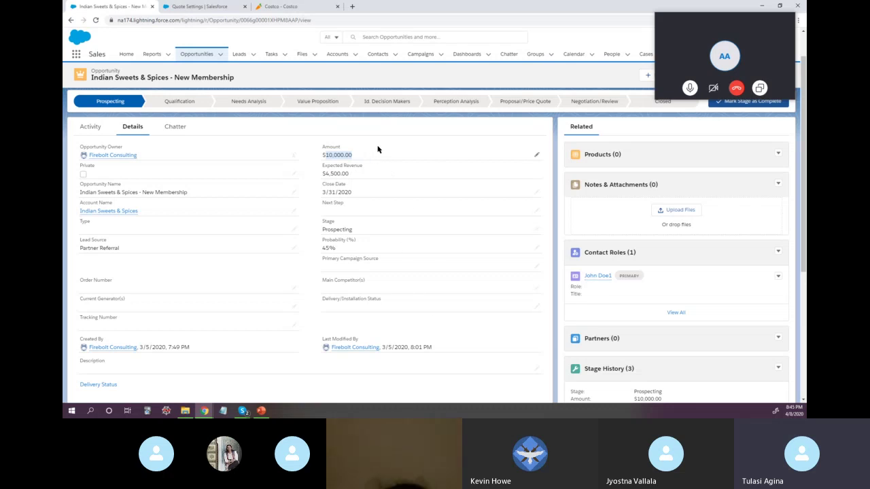
pyautogui.doubleClick(328, 155)
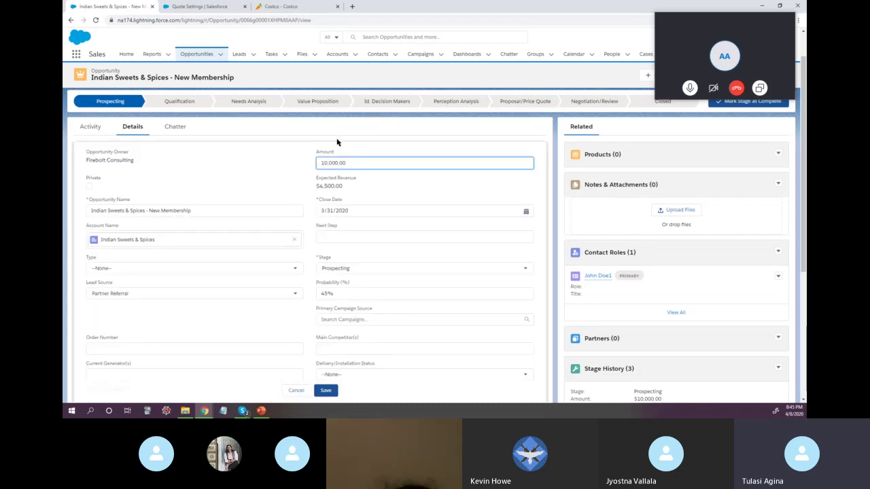
pyautogui.click(357, 144)
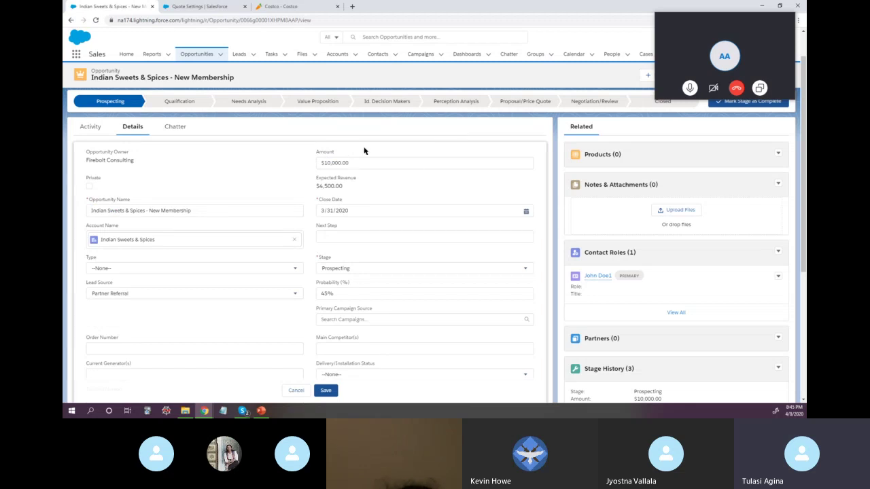
pyautogui.click(297, 389)
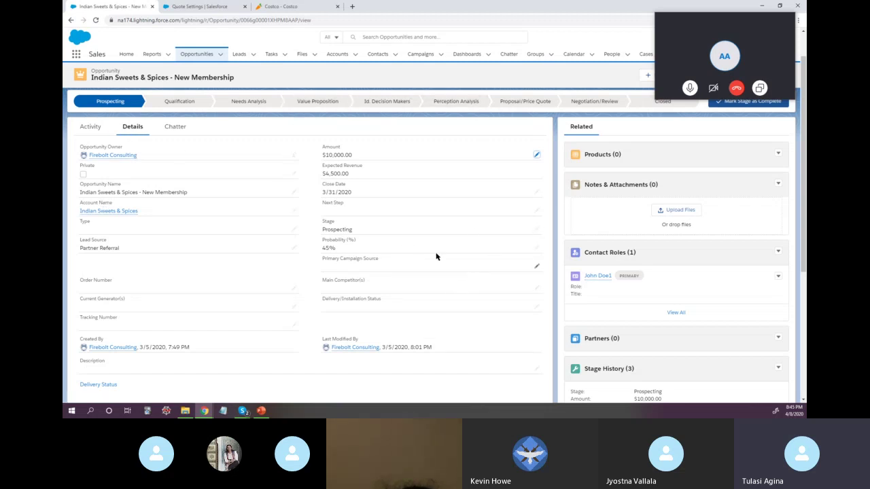
# Start a new quote from the Quotes related list of the Indian Sweets & Spices - New Membership opportunity
pyautogui.scroll(-3, 408, 248)
pyautogui.scroll(-1, 438, 261)
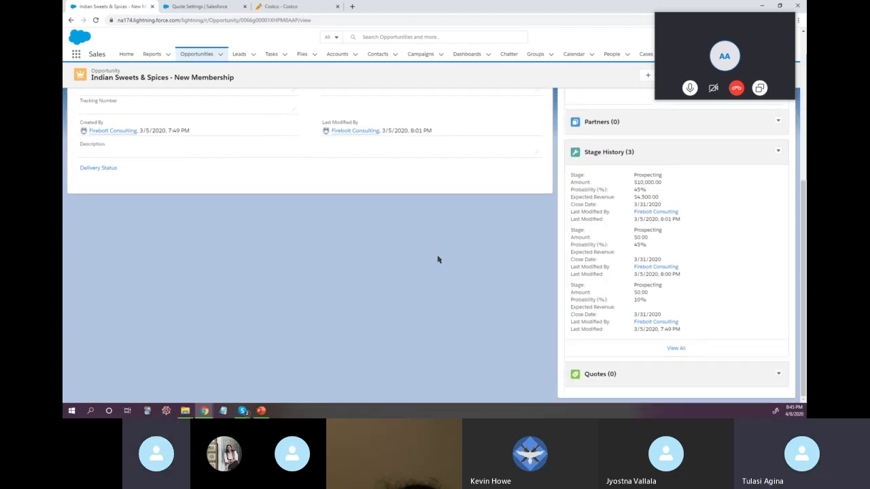
pyautogui.click(779, 375)
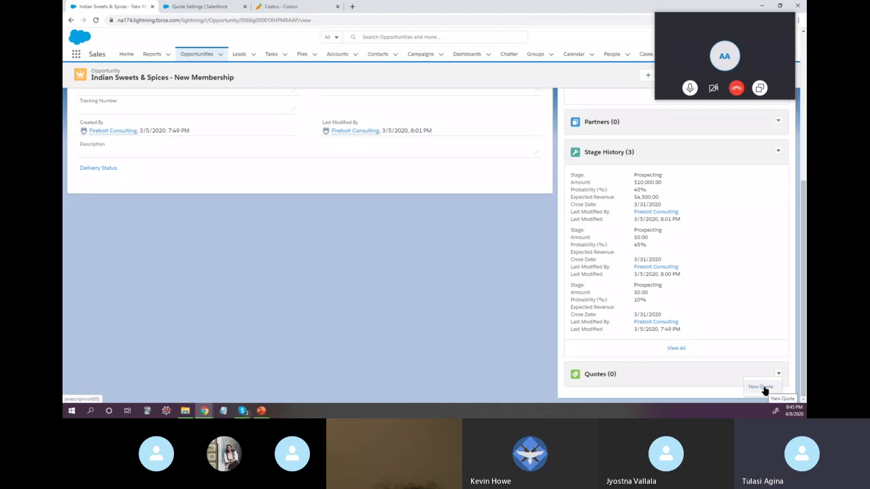
pyautogui.click(762, 387)
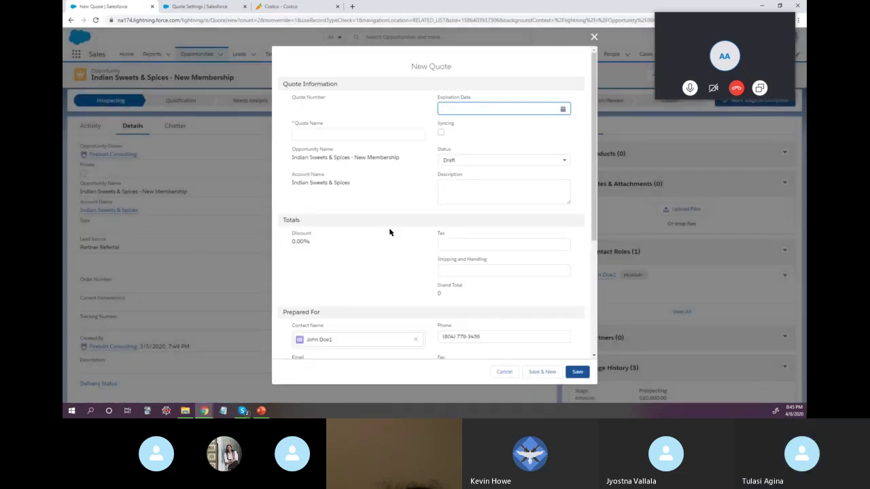
# Name the new quote Projector P2 - Qty10
pyautogui.click(310, 135)
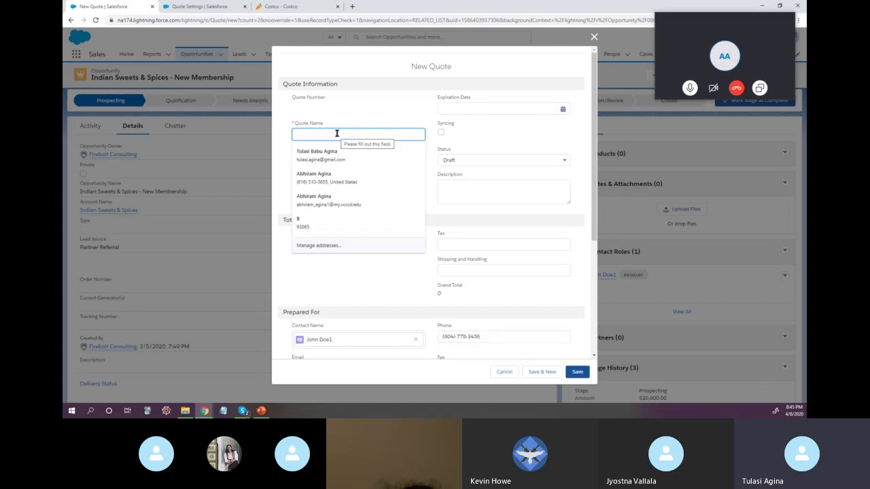
pyautogui.write('Microwave')
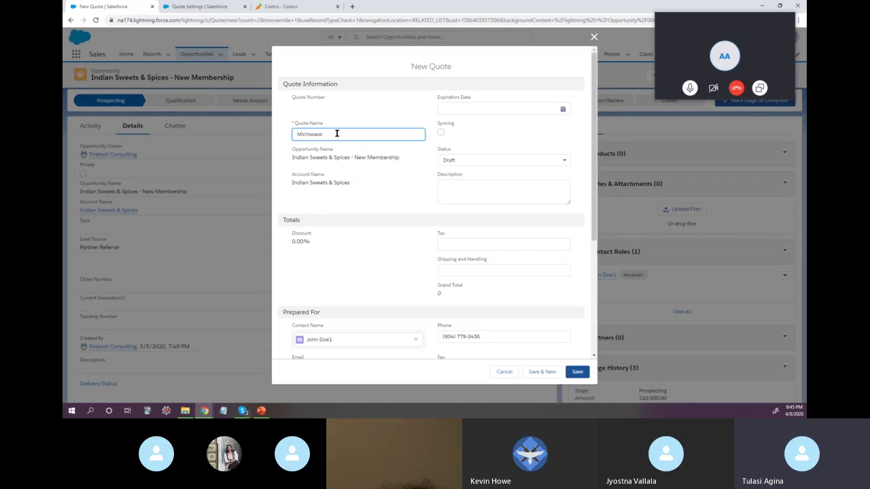
pyautogui.doubleClick(336, 133)
pyautogui.write('P')
pyautogui.write('Q')
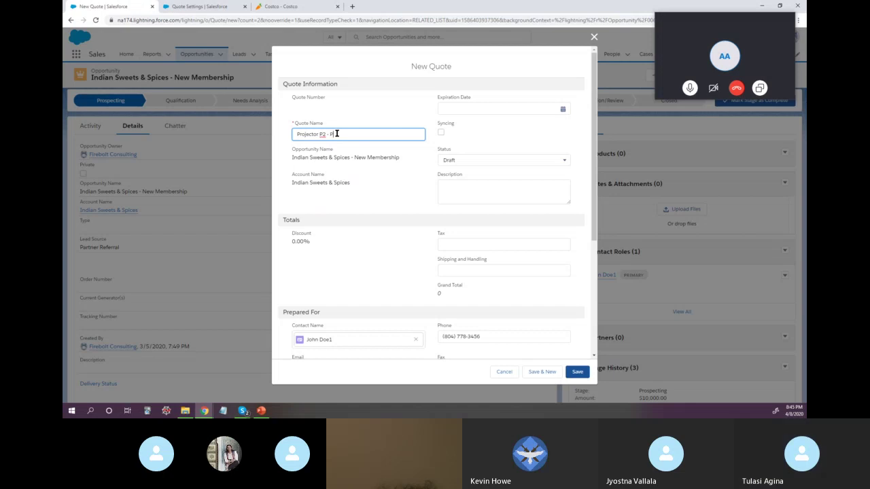
pyautogui.write('10')
pyautogui.click(366, 110)
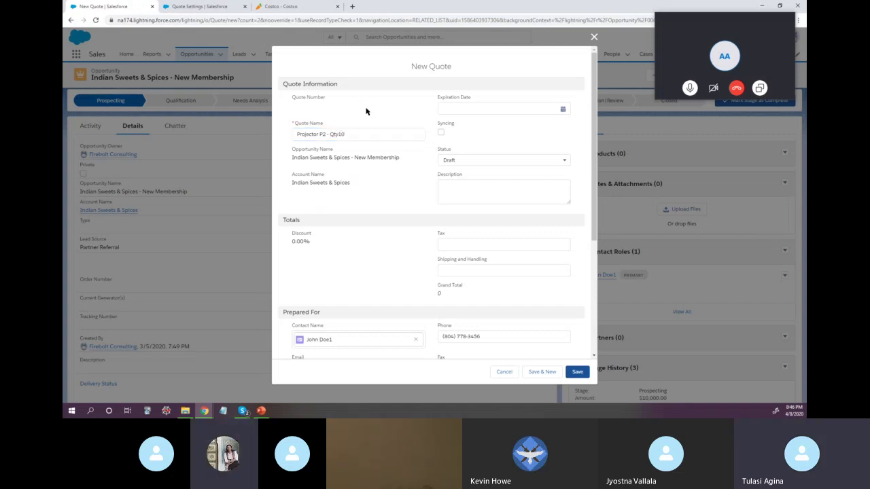
# Set the quote's expiration date to 4/30/2020
pyautogui.click(562, 110)
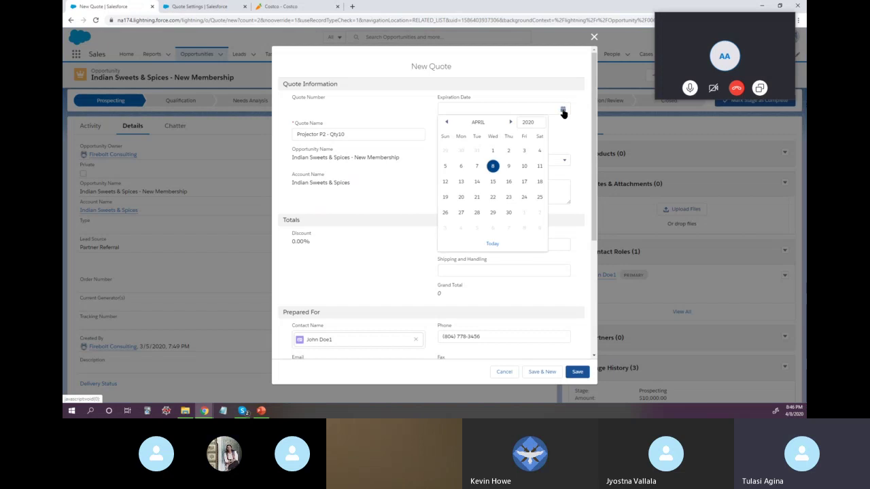
pyautogui.click(508, 213)
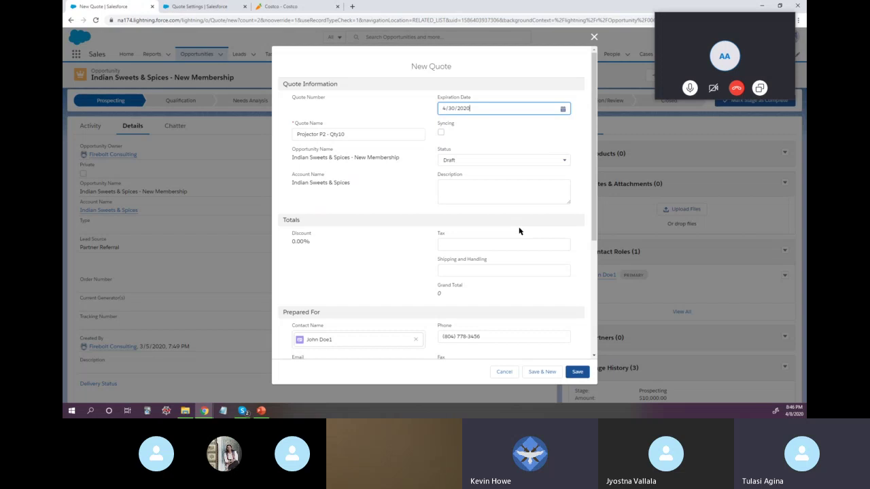
pyautogui.click(440, 138)
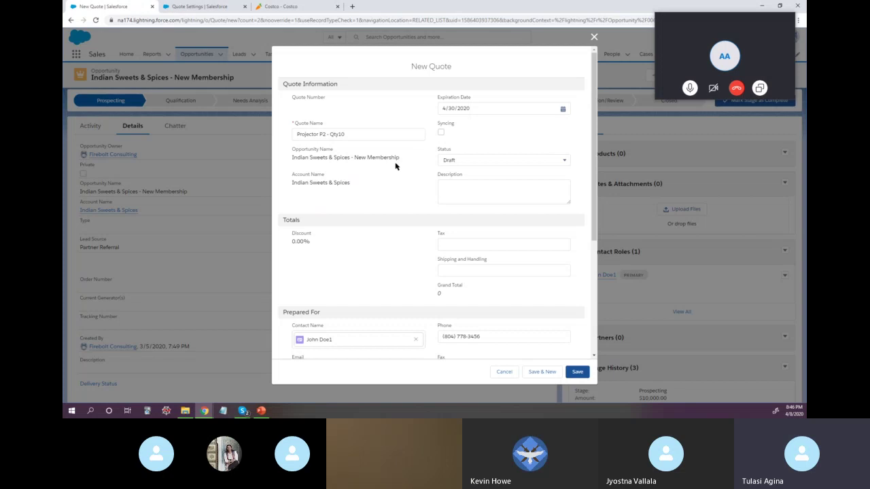
# Review the available Status options for the new quote, from Draft through Accepted
pyautogui.click(501, 165)
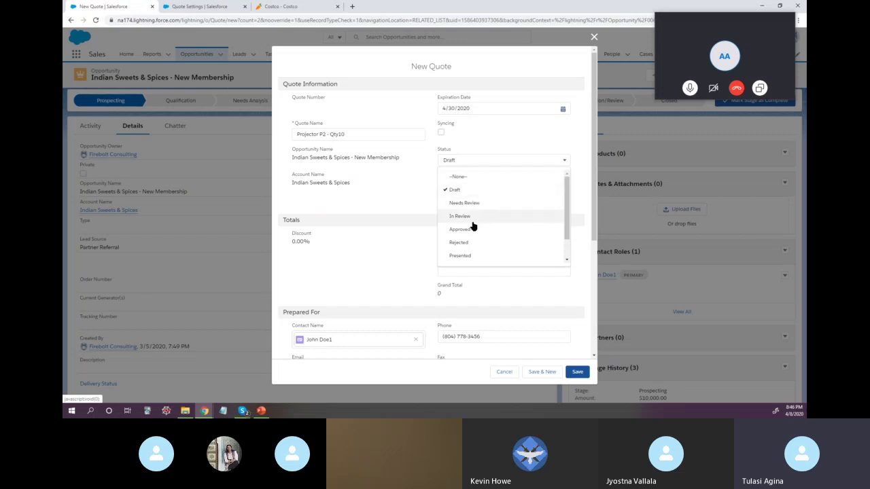
pyautogui.scroll(-1, 474, 258)
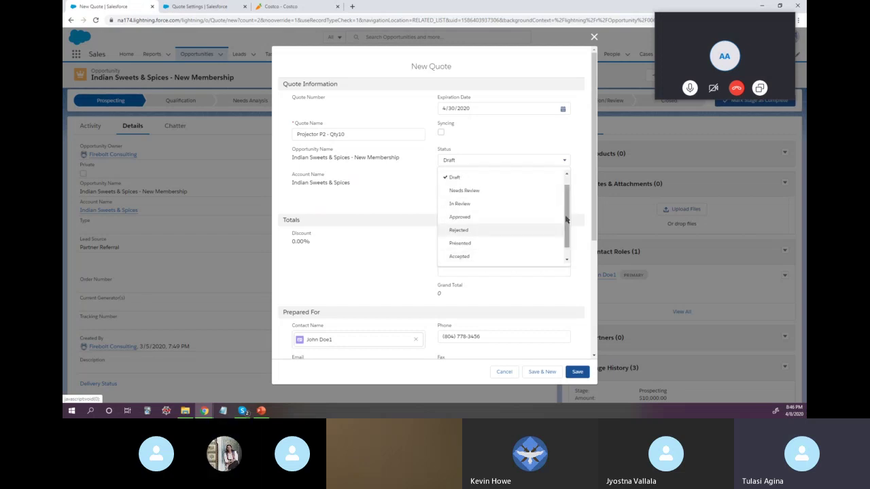
pyautogui.scroll(1, 568, 219)
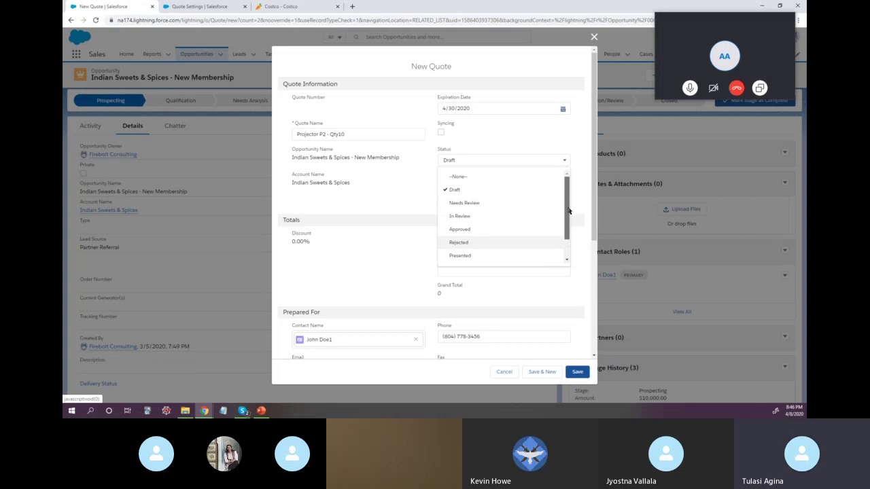
pyautogui.scroll(-1, 569, 217)
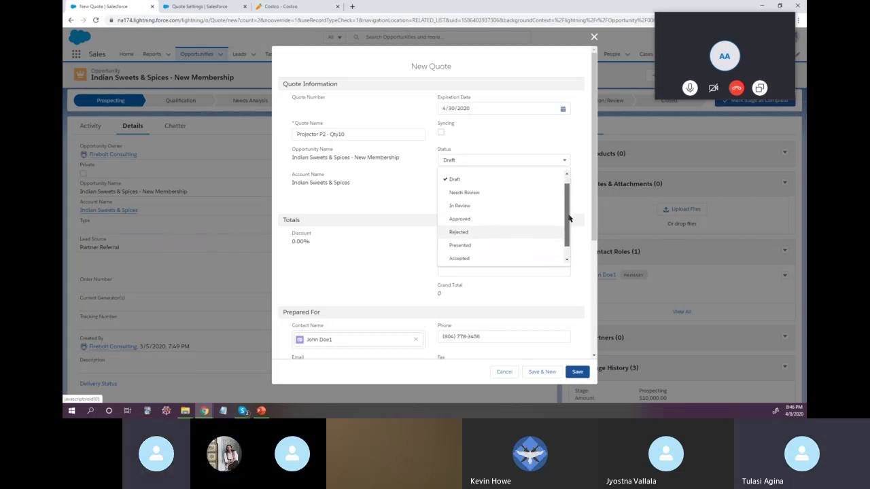
pyautogui.moveTo(569, 216)
pyautogui.mouseDown()
pyautogui.moveTo(569, 230)
pyautogui.moveTo(569, 219)
pyautogui.mouseUp()
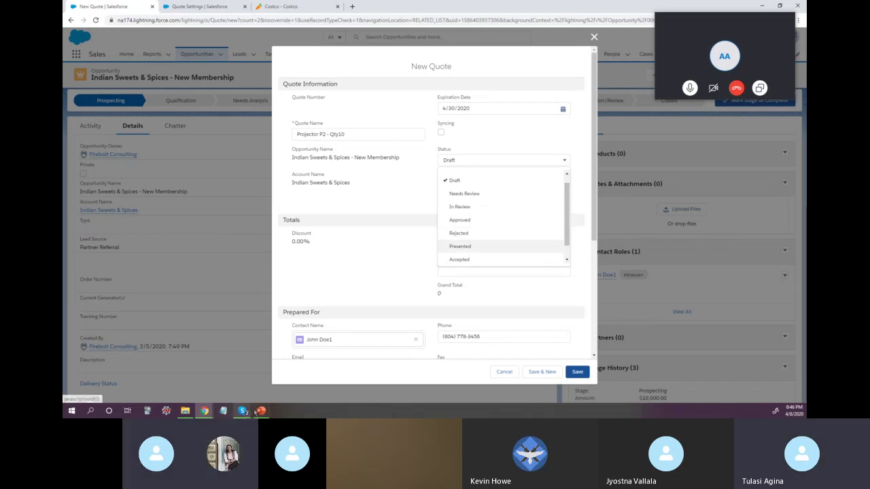
# Switch to the Sales Cloud.pptx presentation in PowerPoint and show the Sales Path slide
pyautogui.moveTo(267, 413)
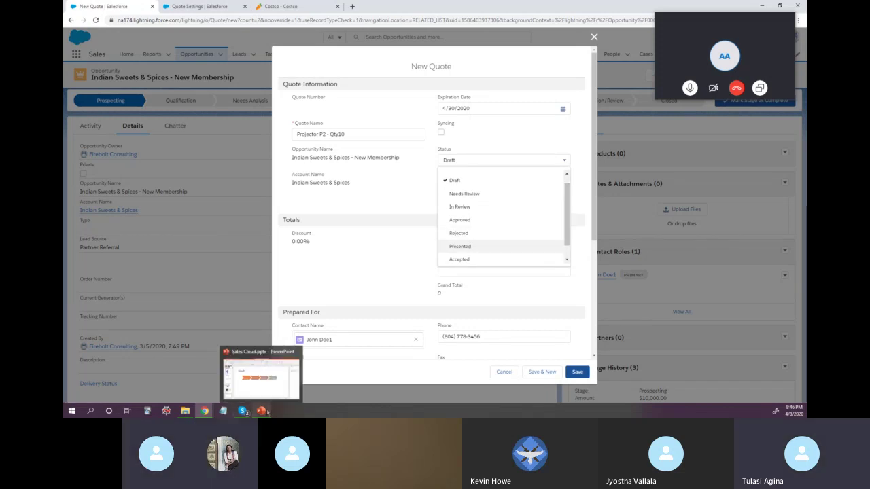
pyautogui.click(260, 376)
pyautogui.click(133, 284)
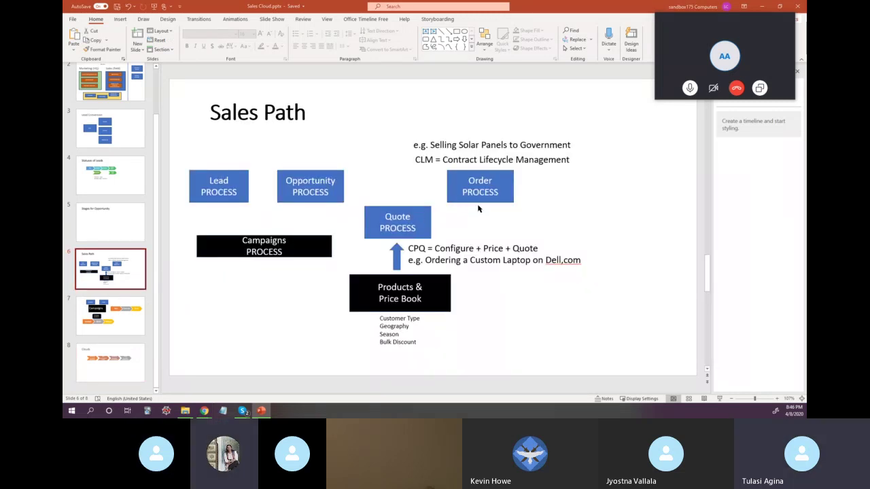
# Switch to Salesforce in the browser, review the Status options in the New Quote form, and cancel the quote
pyautogui.hotkey('alt', 'Tab')
pyautogui.click(476, 158)
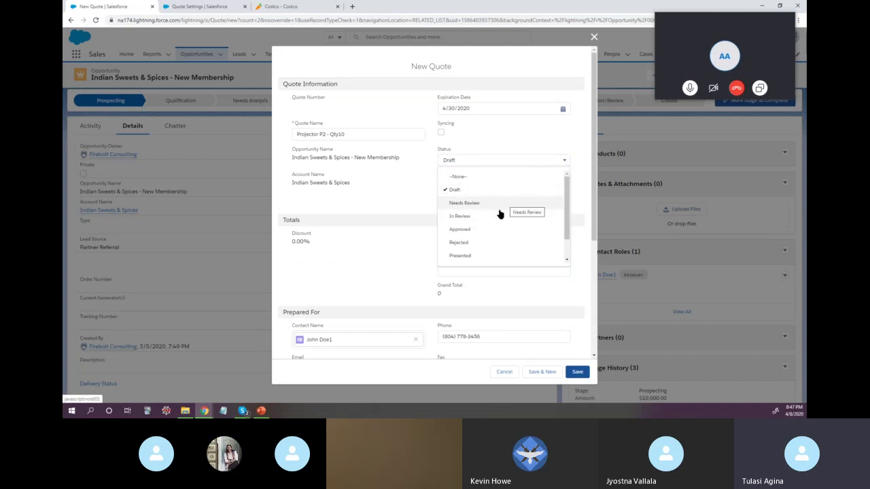
pyautogui.scroll(-1, 485, 227)
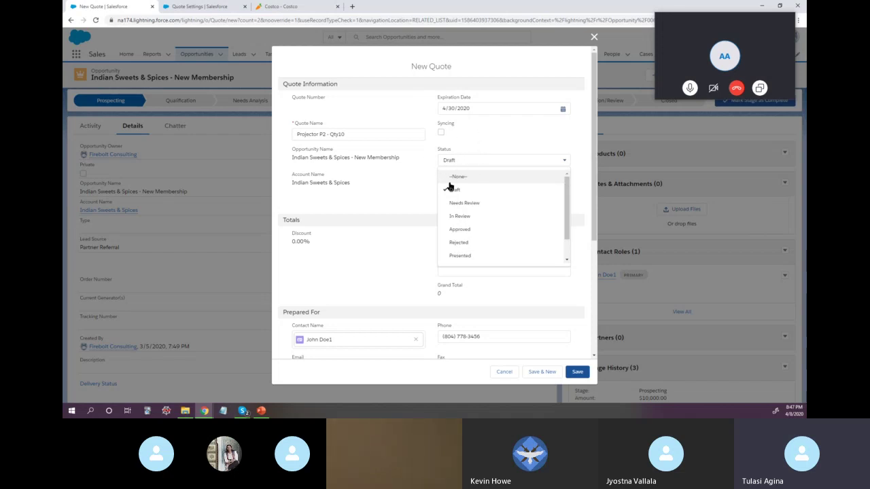
pyautogui.click(496, 141)
pyautogui.click(492, 161)
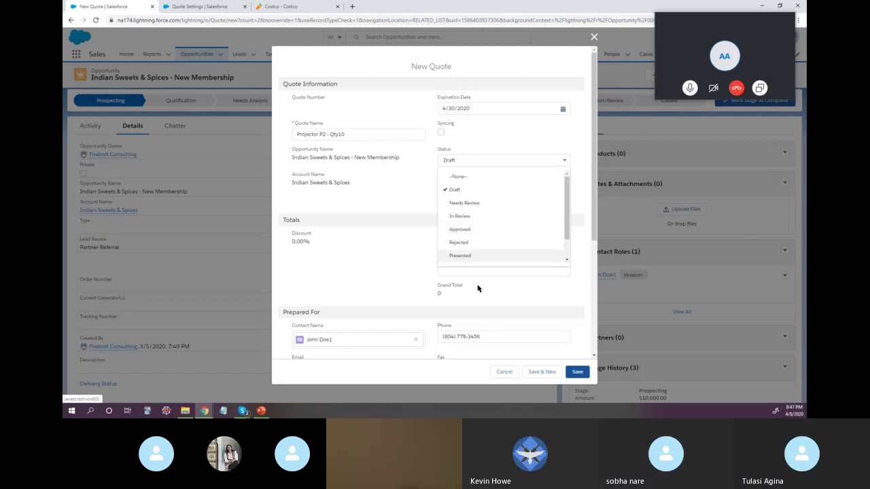
pyautogui.click(497, 154)
pyautogui.click(503, 373)
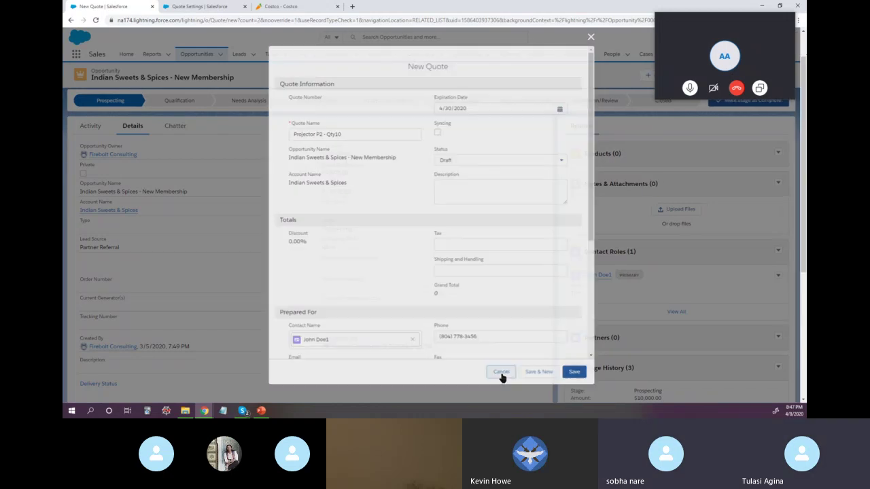
# Close the Costco page and open the Object Manager in Salesforce Setup
pyautogui.click(214, 8)
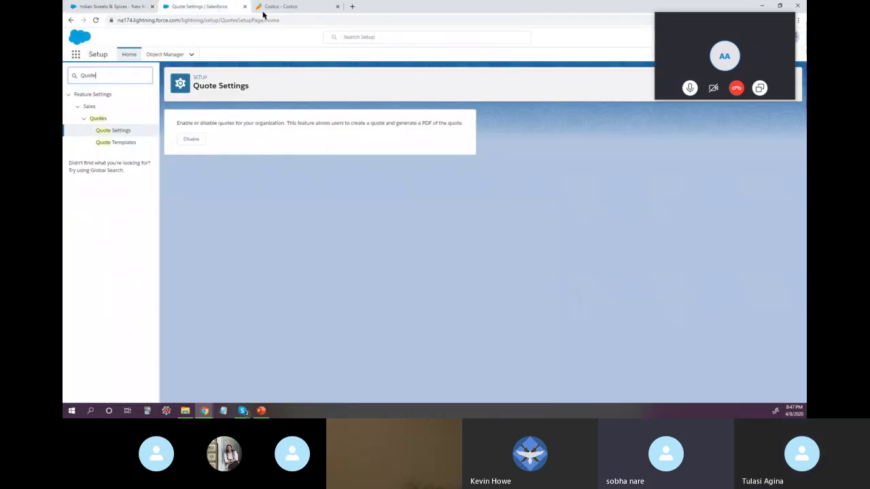
pyautogui.click(301, 7)
pyautogui.click(337, 6)
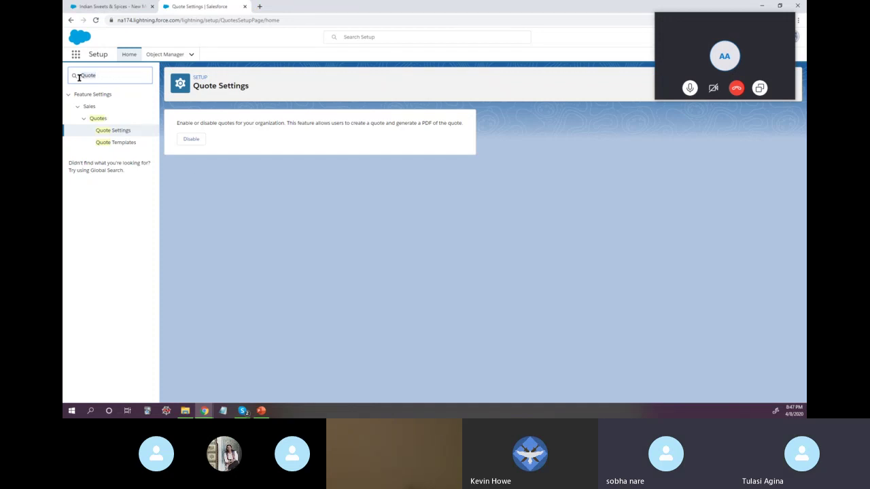
pyautogui.click(163, 54)
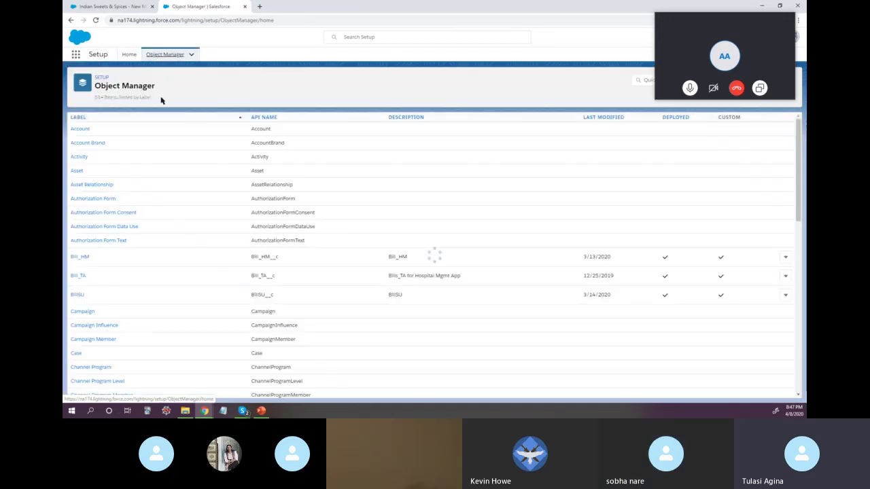
pyautogui.click(769, 20)
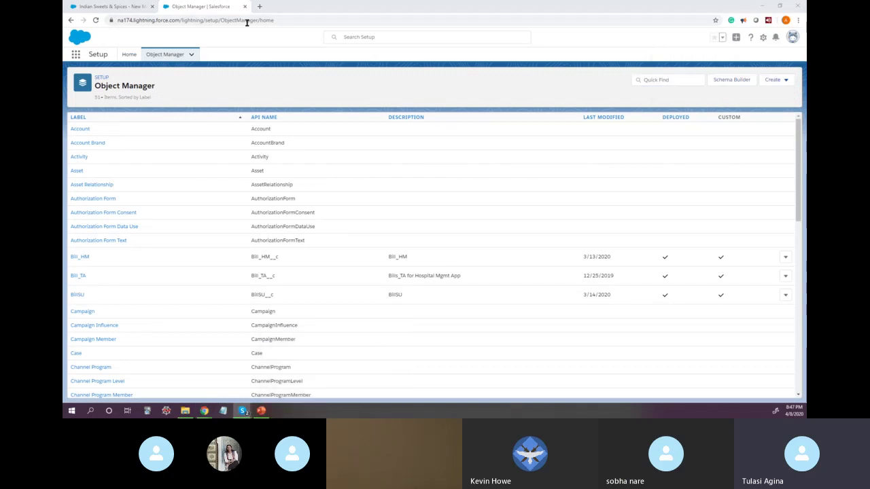
# Start a new quote from the Indian Sweets & Spices opportunity, review all its Status options, and cancel the quote
pyautogui.click(121, 6)
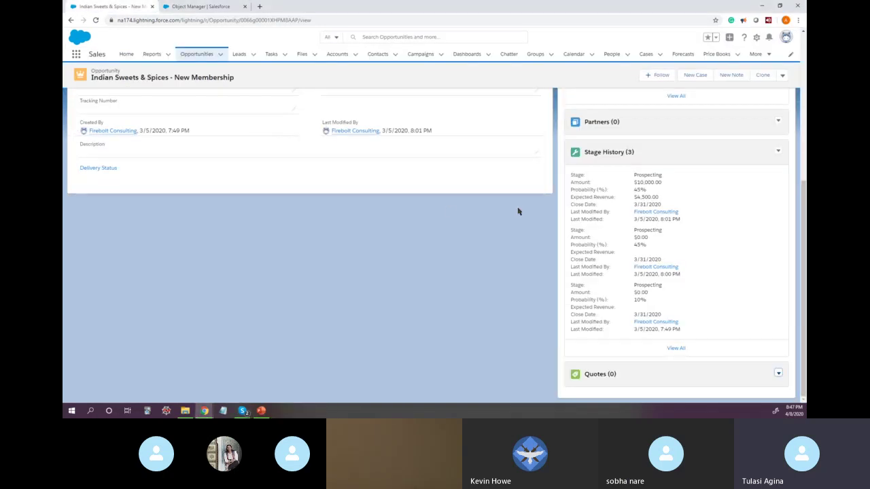
pyautogui.click(779, 373)
pyautogui.click(753, 389)
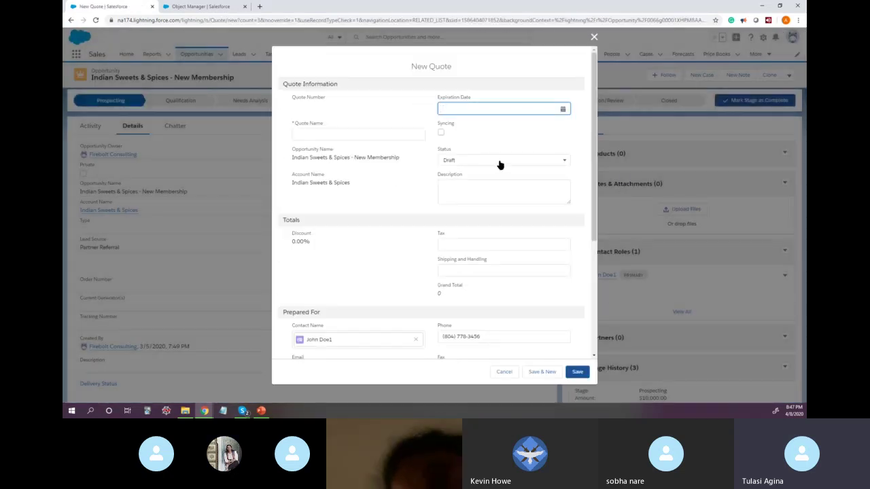
pyautogui.click(499, 162)
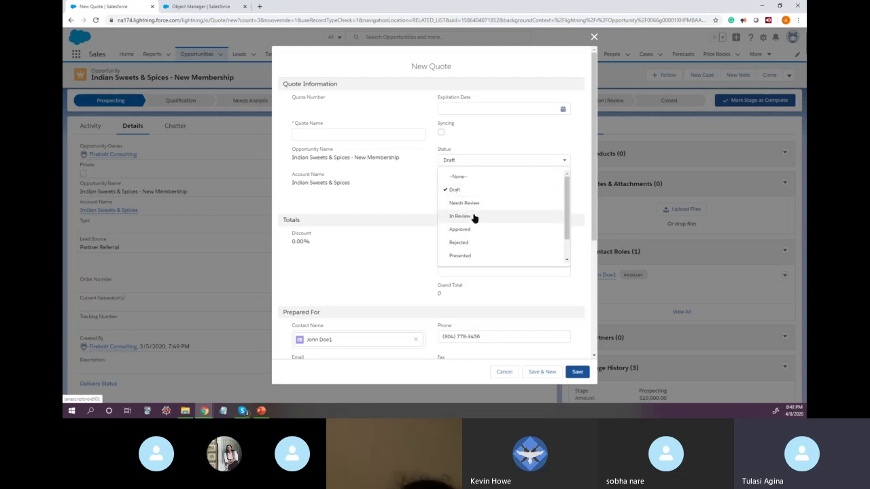
pyautogui.scroll(-1, 477, 245)
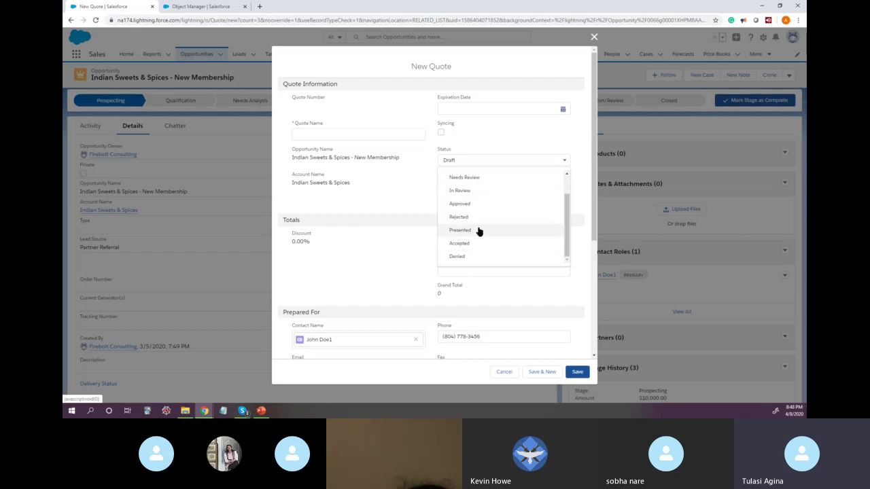
pyautogui.scroll(1, 478, 218)
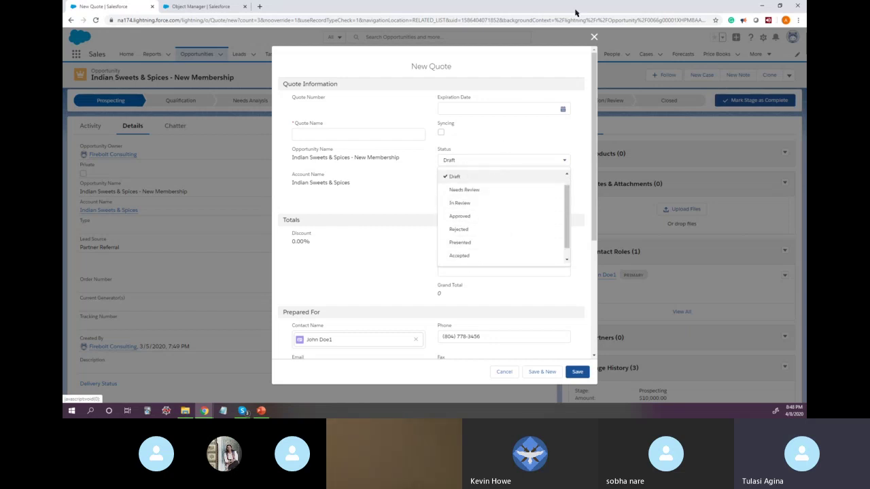
pyautogui.click(178, 7)
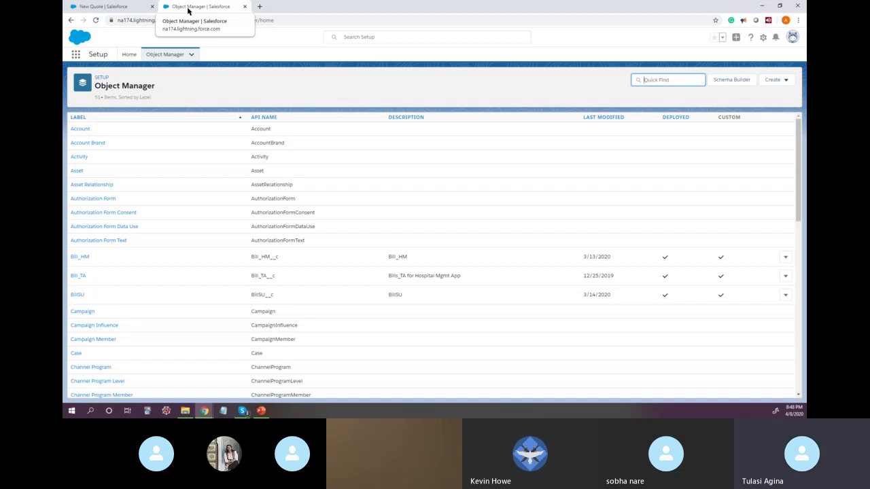
pyautogui.click(113, 11)
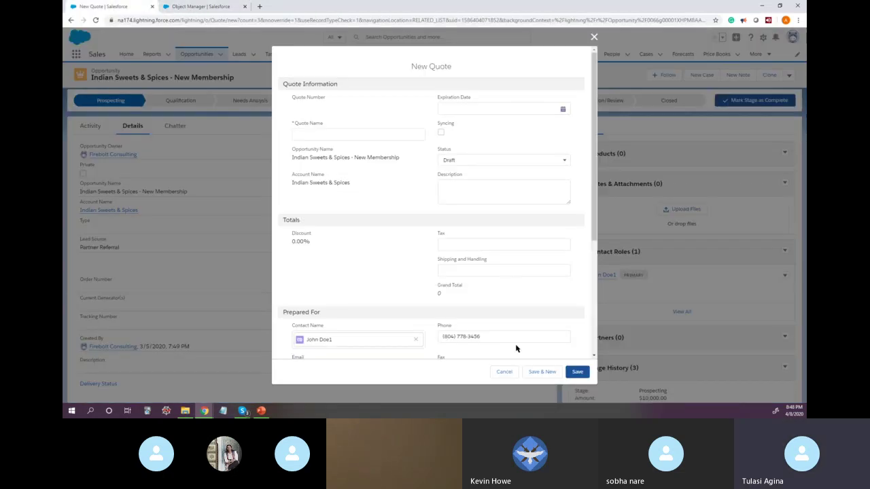
pyautogui.click(505, 371)
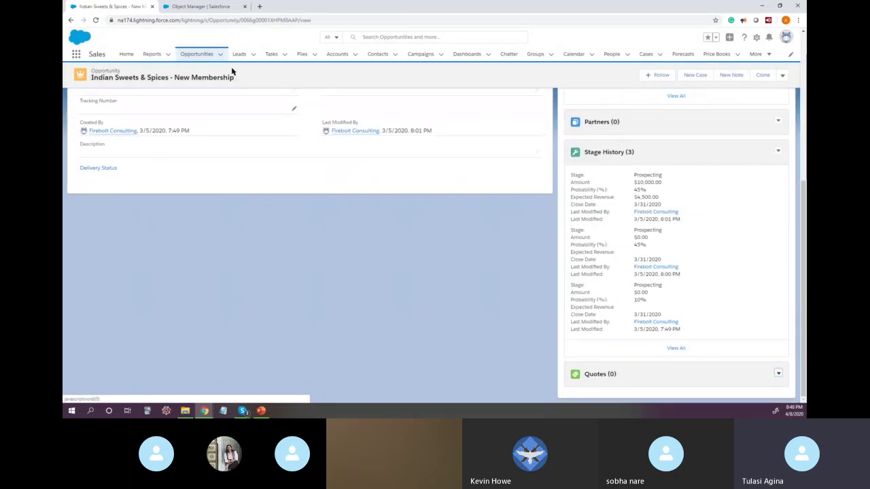
# Filter the Object Manager list for Quote
pyautogui.click(204, 8)
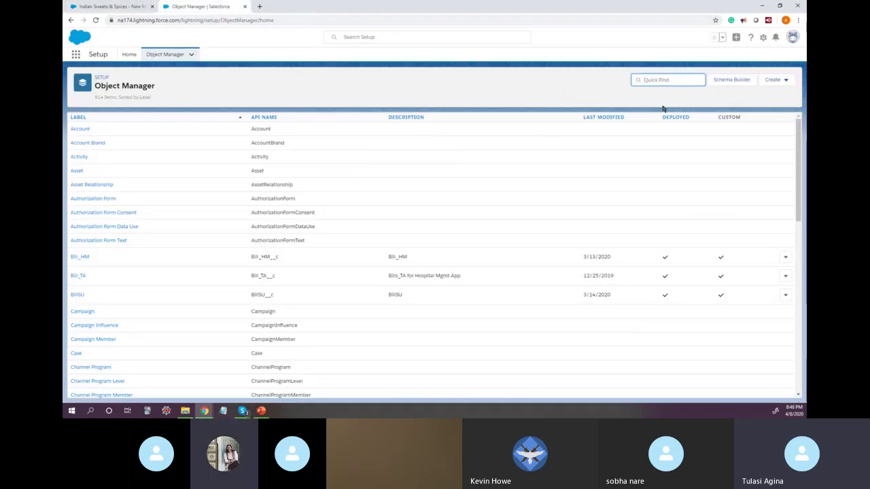
pyautogui.click(680, 79)
pyautogui.write('Qui')
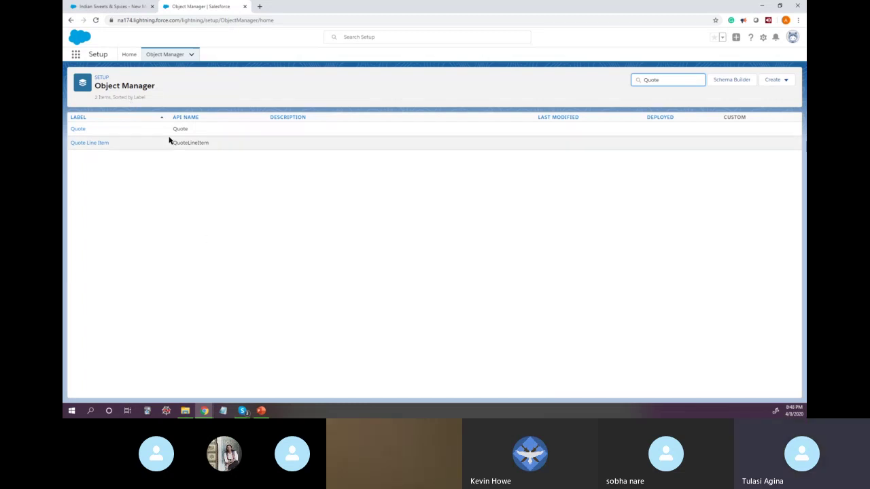
pyautogui.click(161, 56)
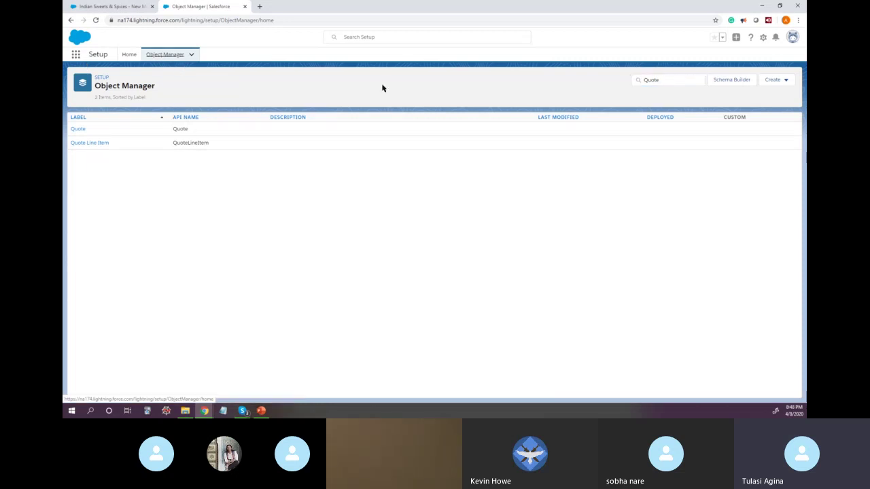
# Clear the object filter and load the complete object list to check how many objects exist
pyautogui.moveTo(664, 80); pyautogui.dragTo(634, 84)
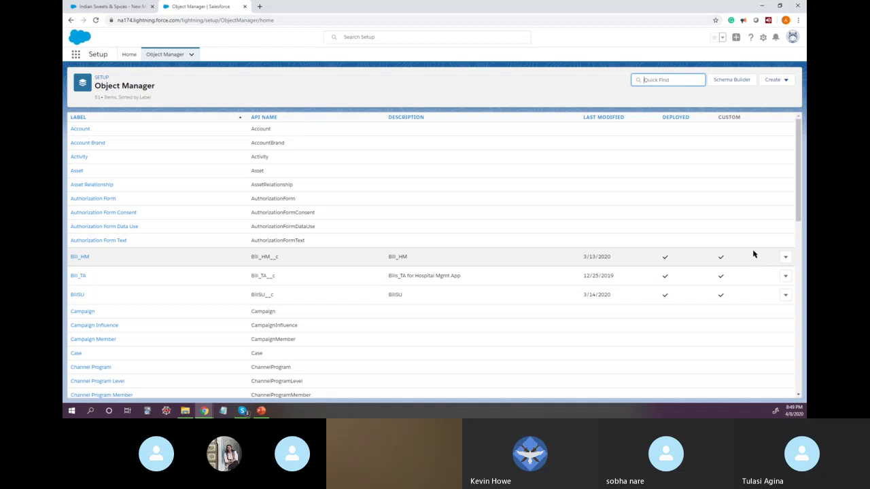
pyautogui.moveTo(796, 210)
pyautogui.mouseDown()
pyautogui.moveTo(806, 381)
pyautogui.moveTo(802, 203)
pyautogui.mouseUp()
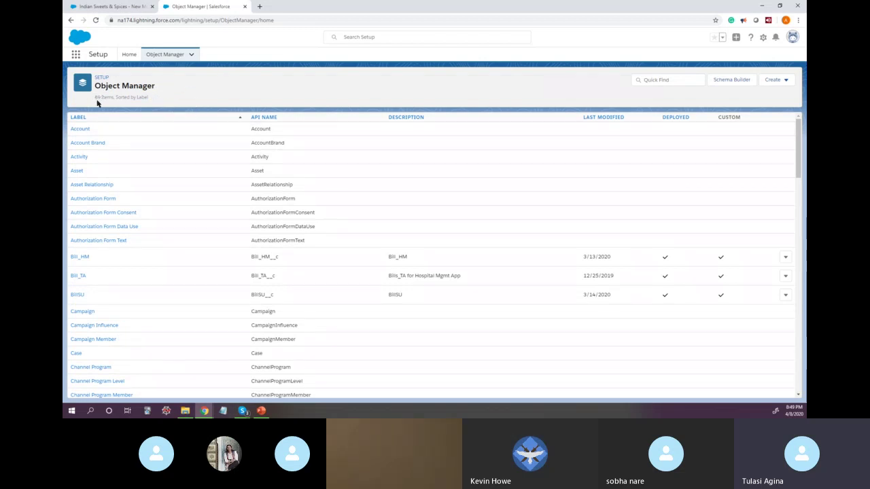
pyautogui.moveTo(98, 96); pyautogui.dragTo(172, 97)
pyautogui.moveTo(798, 165); pyautogui.dragTo(805, 71)
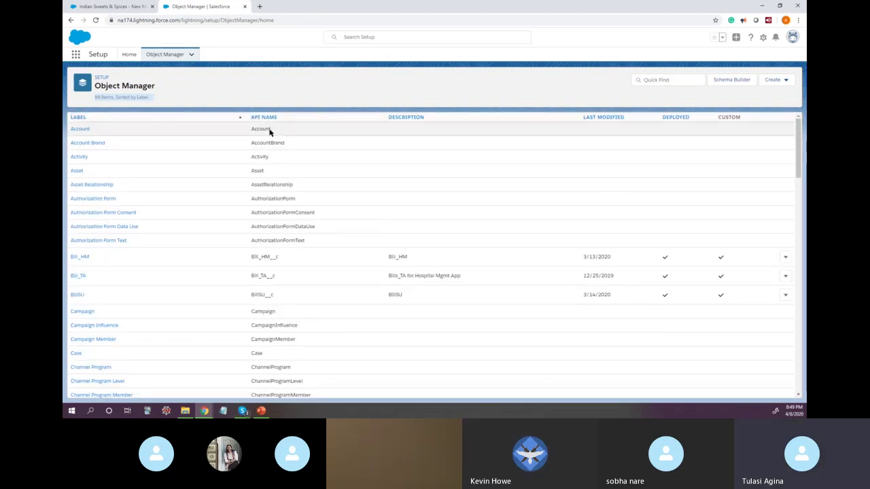
pyautogui.click(321, 82)
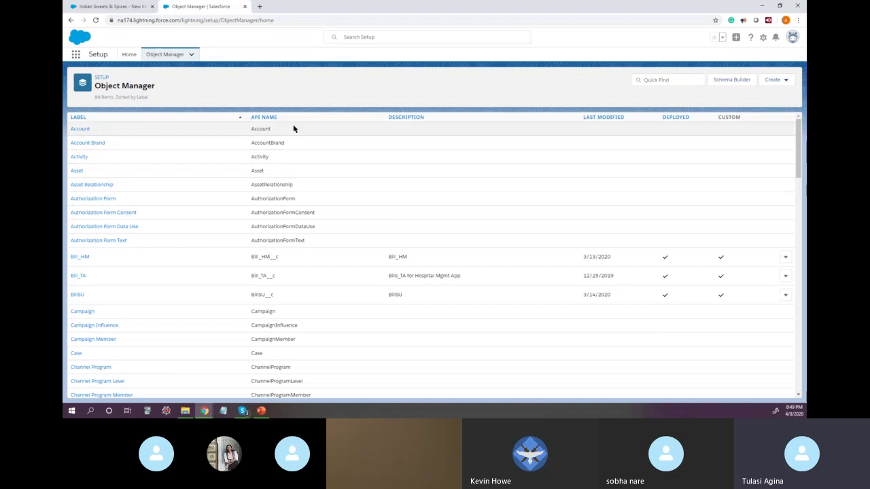
# Filter the objects by Quote and open the Quote object's Fields & Relationships
pyautogui.click(665, 79)
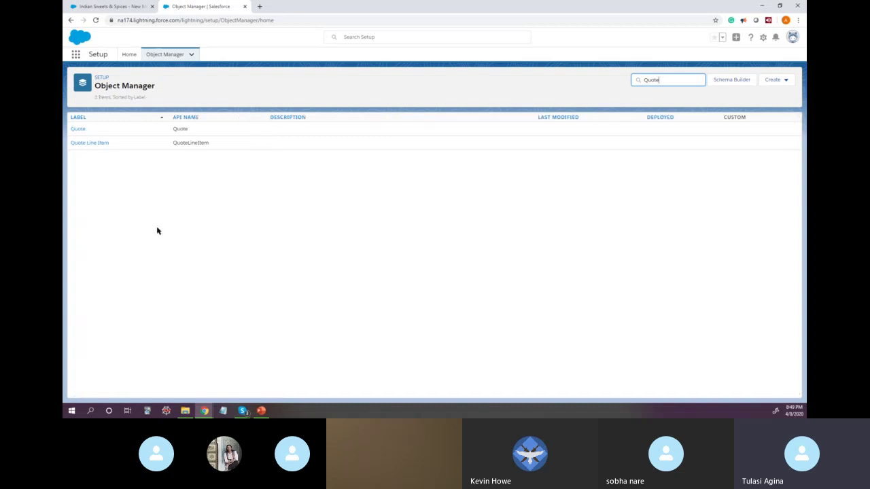
pyautogui.click(77, 130)
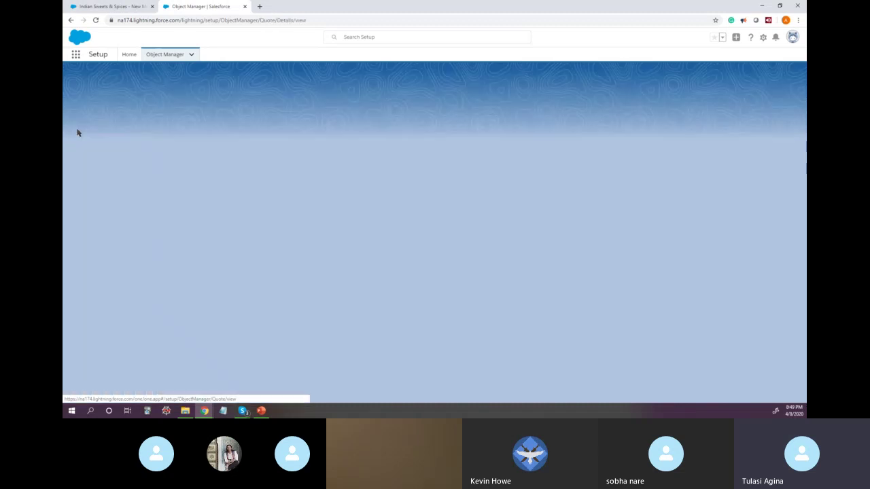
pyautogui.click(103, 133)
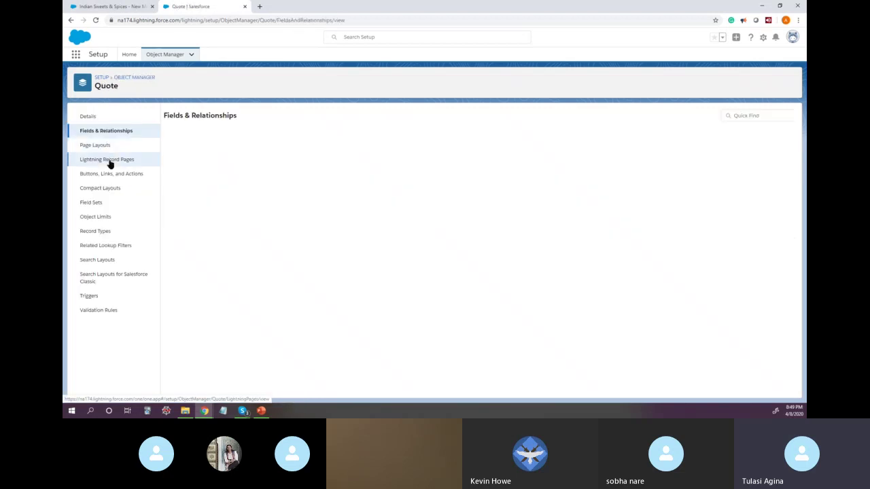
pyautogui.click(693, 115)
# Check the Status field in a new quote form for the opportunity, and close the form without saving
pyautogui.click(109, 6)
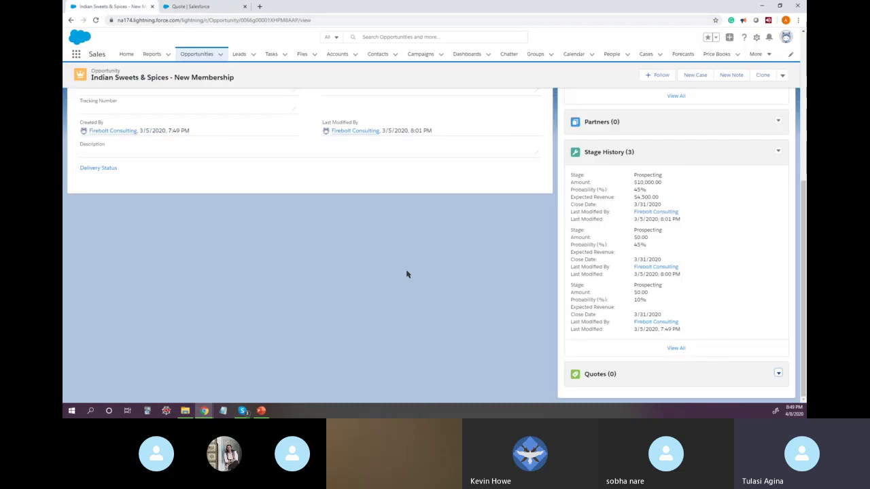
pyautogui.click(778, 373)
pyautogui.click(763, 387)
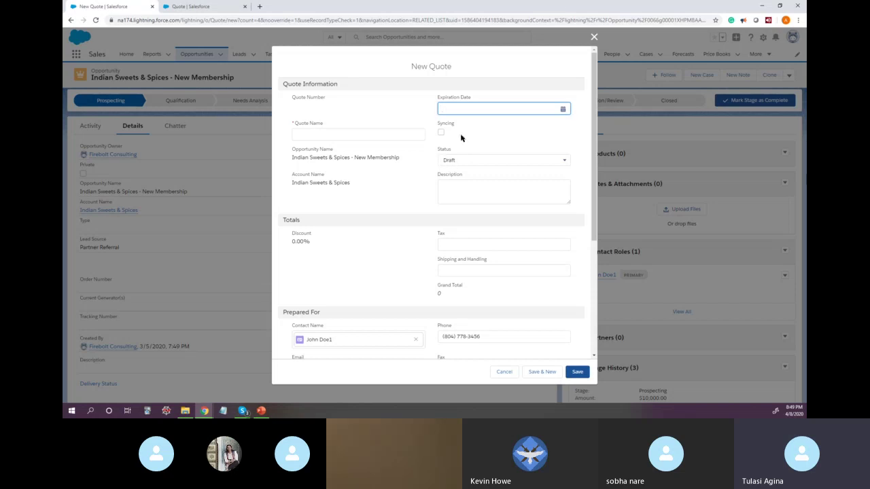
pyautogui.click(594, 37)
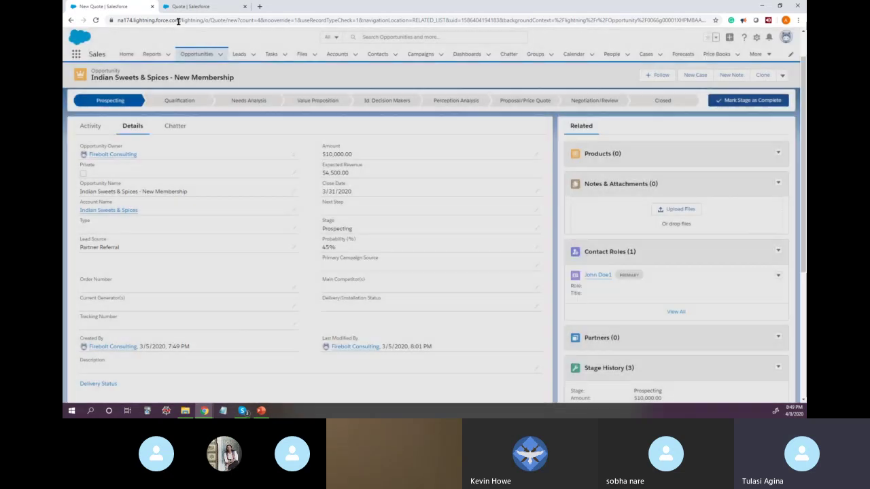
# Search the Quote object's fields for Status and open that field's definition
pyautogui.click(186, 8)
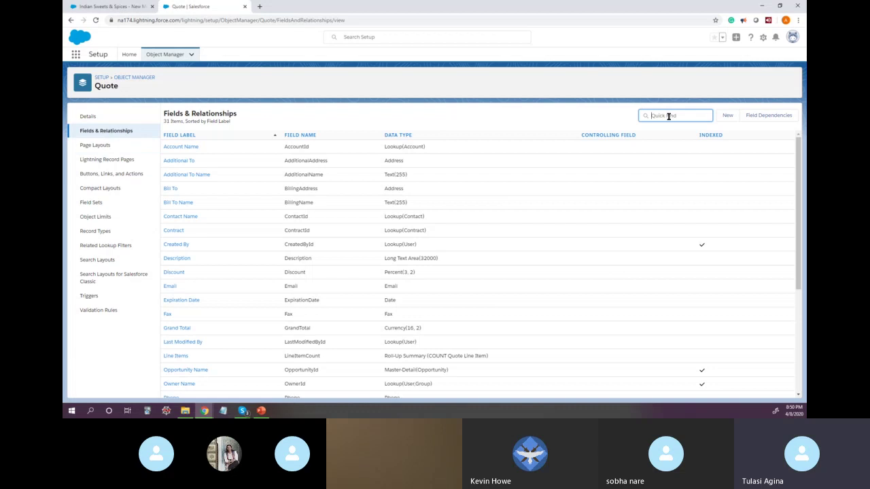
pyautogui.write('s')
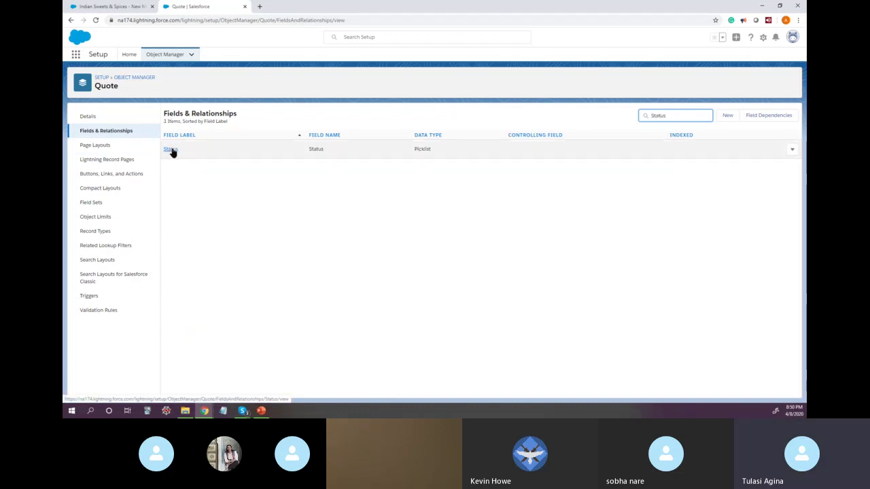
pyautogui.click(791, 150)
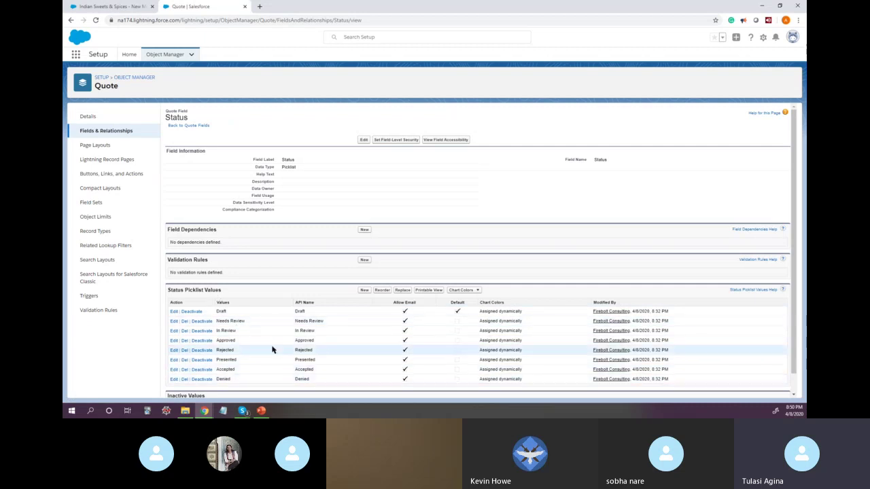
# Try to deactivate the Needs Review value in the quote Status picklist, and reload the page
pyautogui.click(191, 321)
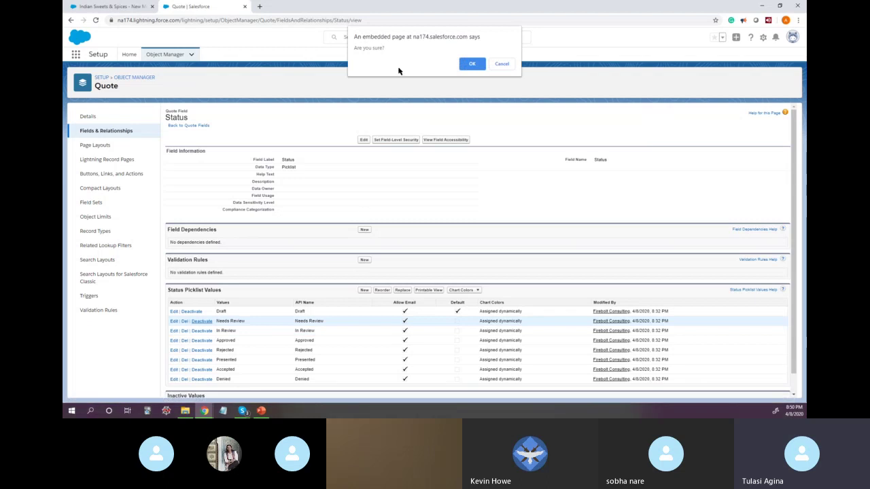
pyautogui.click(472, 64)
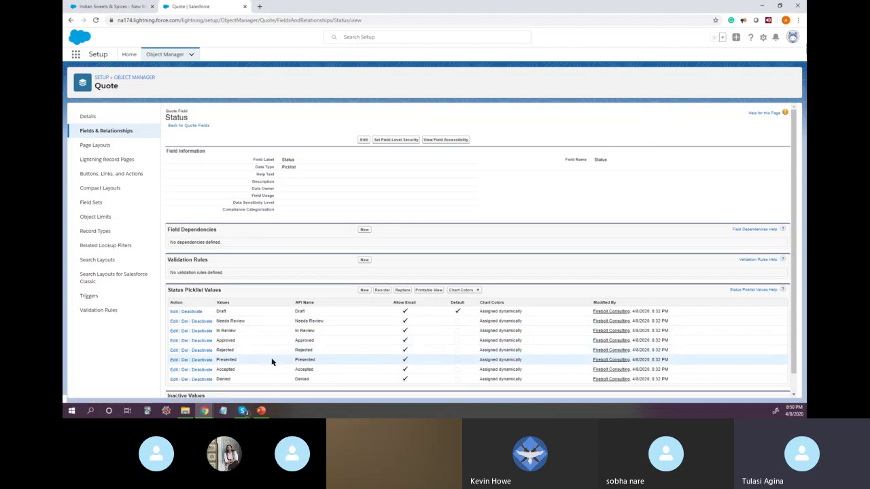
pyautogui.click(96, 20)
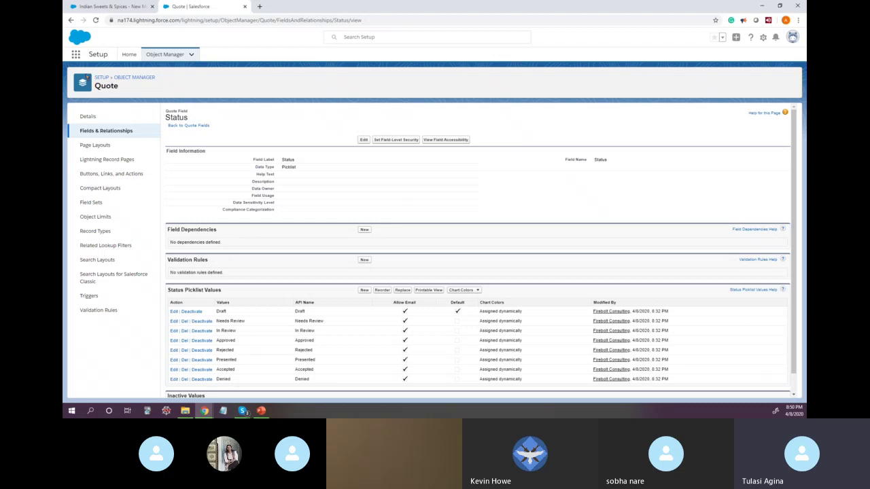
# Leave the Status field page and return to the Object Manager's list of objects
pyautogui.click(72, 21)
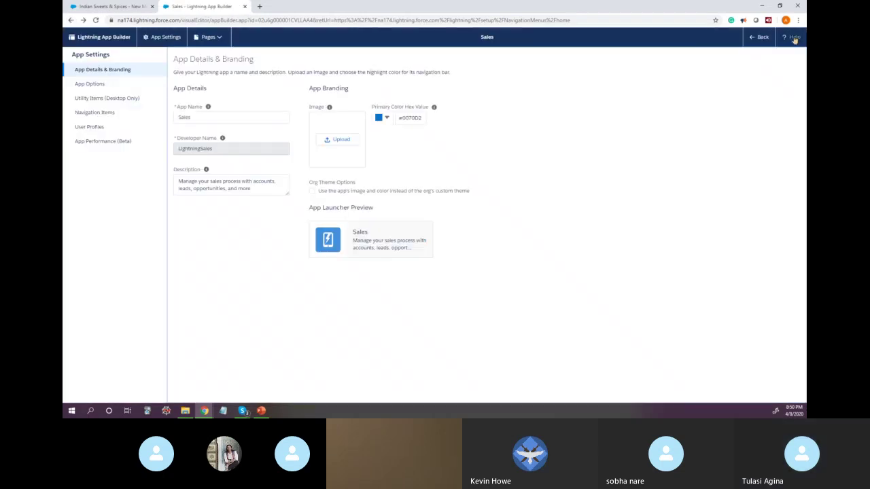
pyautogui.click(764, 40)
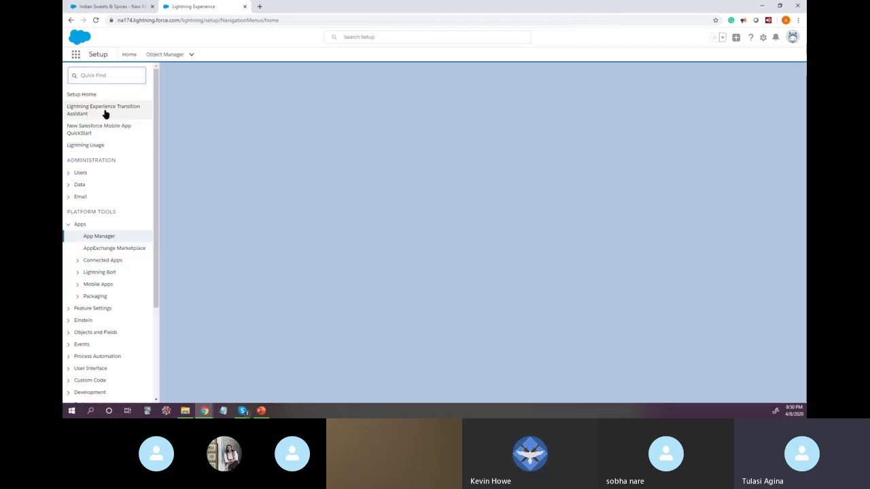
pyautogui.click(166, 54)
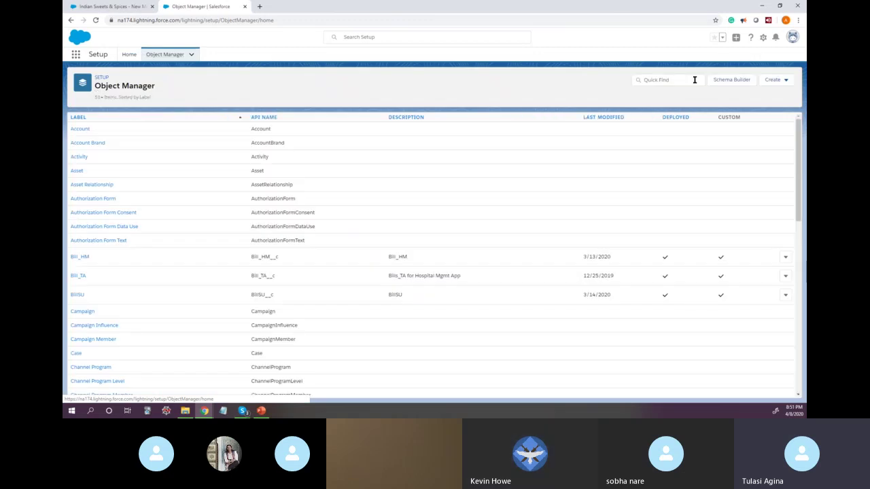
# Find the Quote object, search its Fields & Relationships for Status, and open that field's definition
pyautogui.write('Quo')
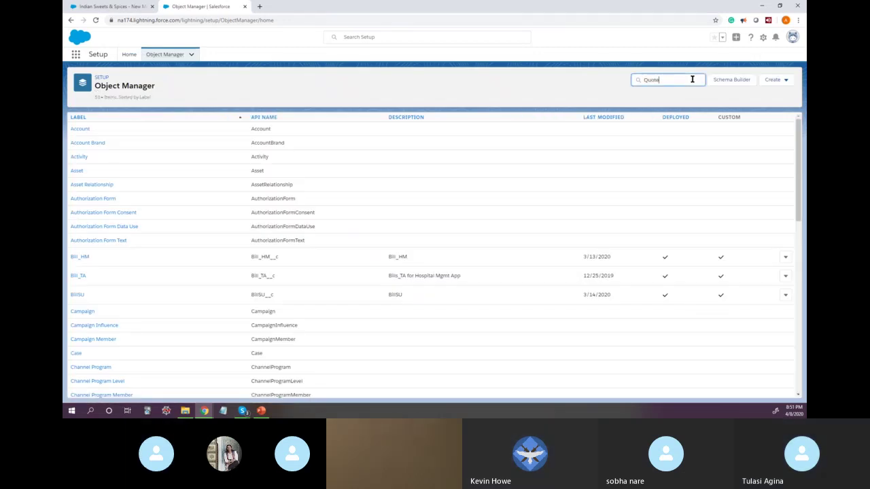
pyautogui.write('te')
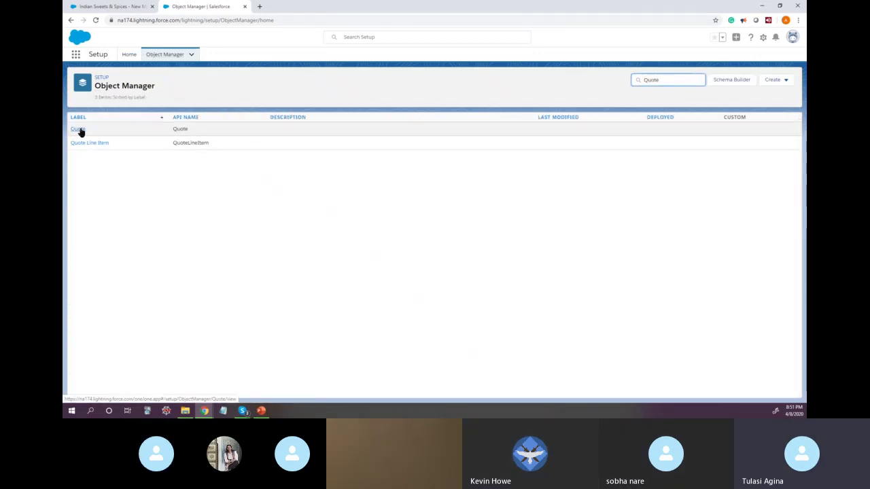
pyautogui.click(79, 130)
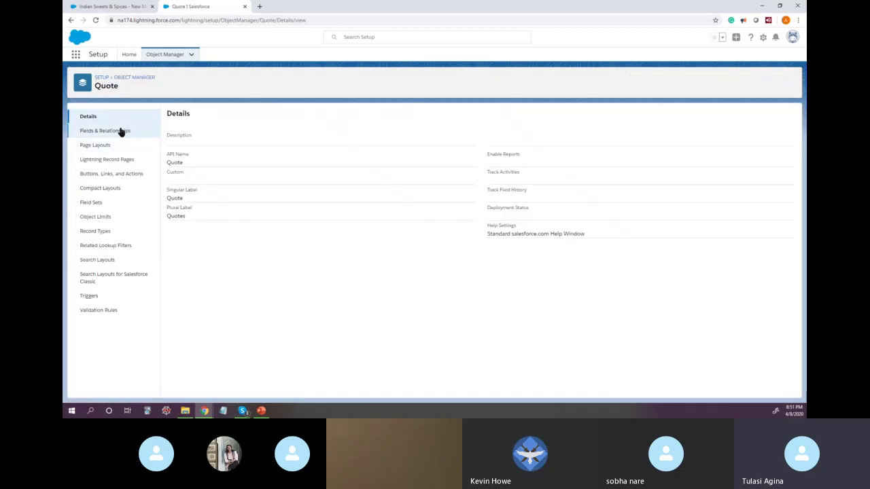
pyautogui.click(117, 130)
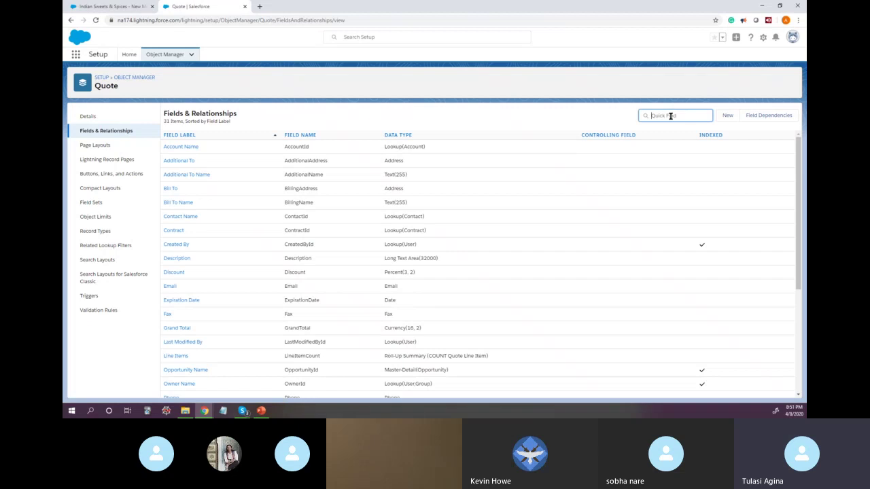
pyautogui.write('atu')
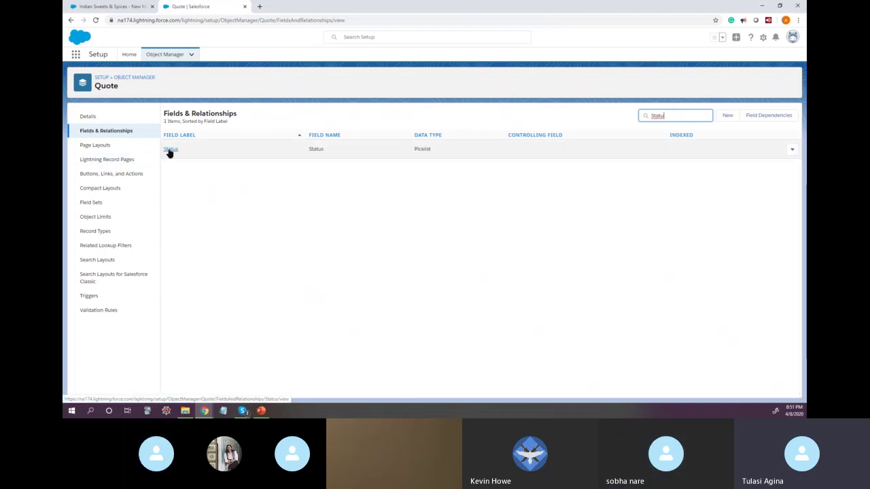
pyautogui.click(170, 150)
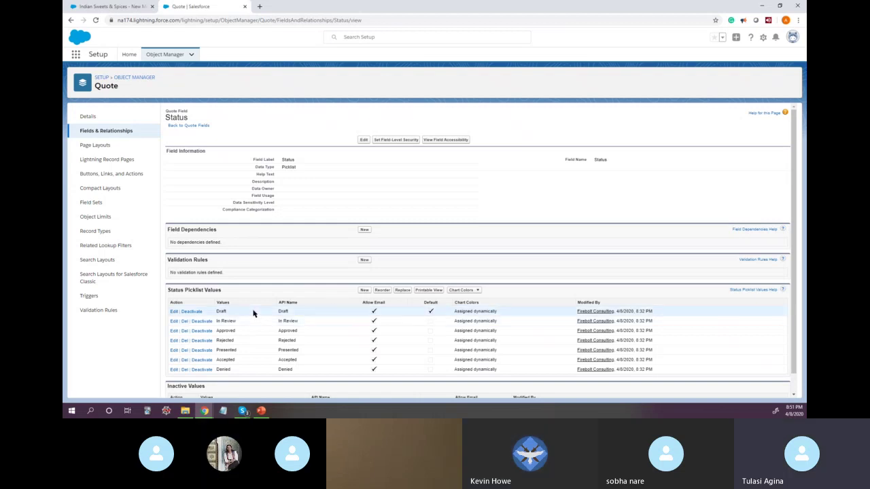
# Deactivate the In Review value of the quote Status picklist and activate it again
pyautogui.click(200, 322)
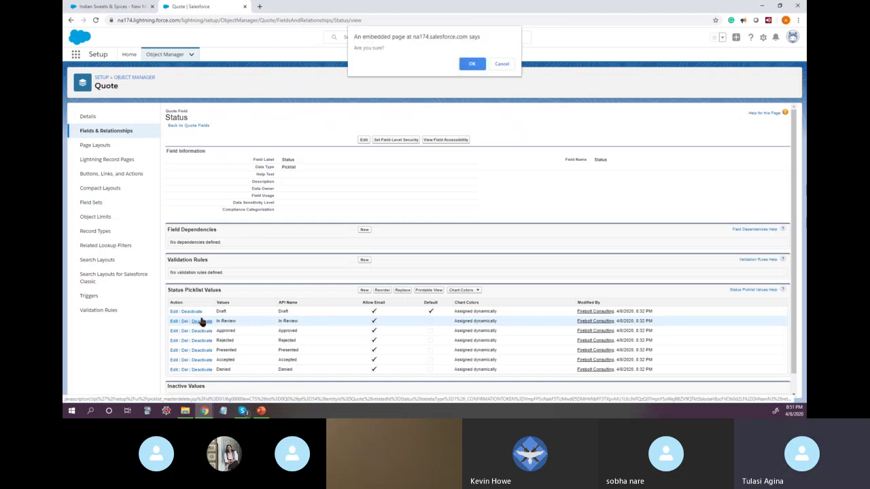
pyautogui.click(472, 63)
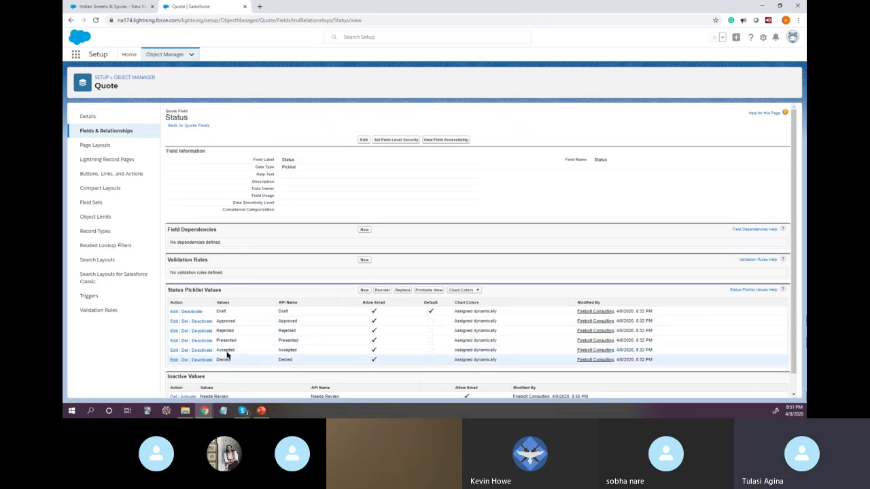
pyautogui.scroll(-1, 237, 324)
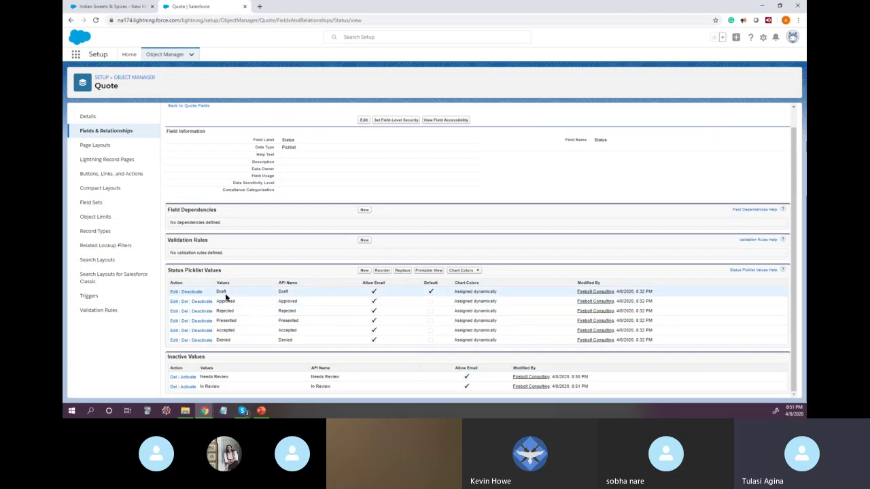
pyautogui.click(187, 387)
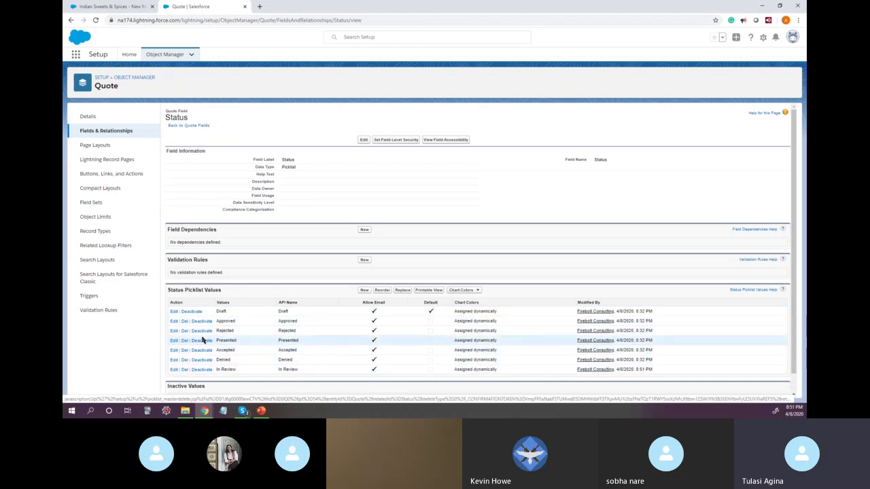
# Deactivate the Presented, Accepted and Rejected values in the quote Status picklist
pyautogui.click(202, 341)
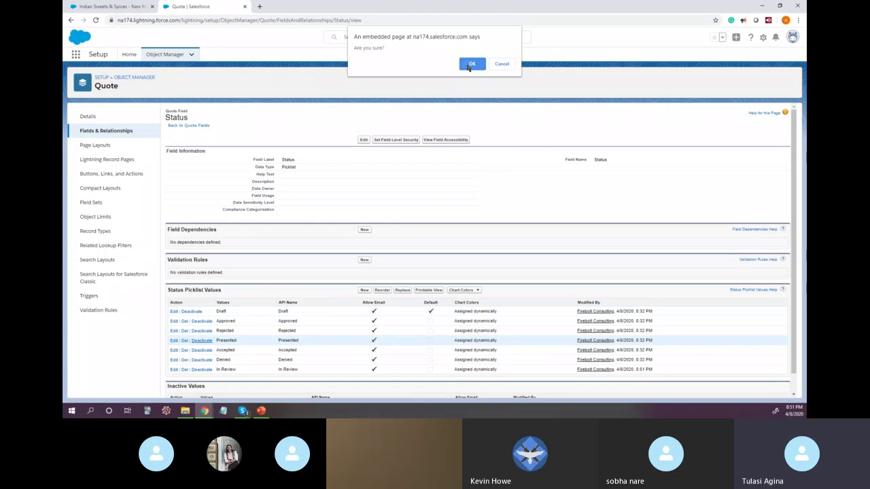
pyautogui.click(472, 63)
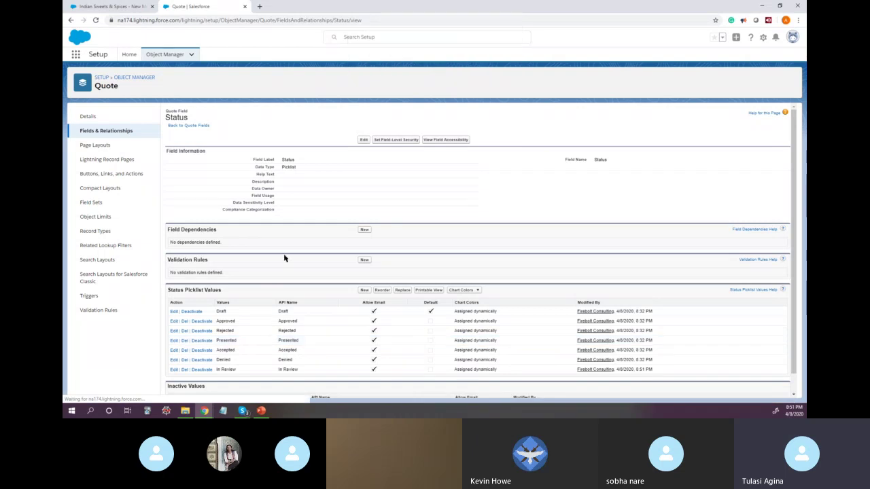
pyautogui.click(202, 359)
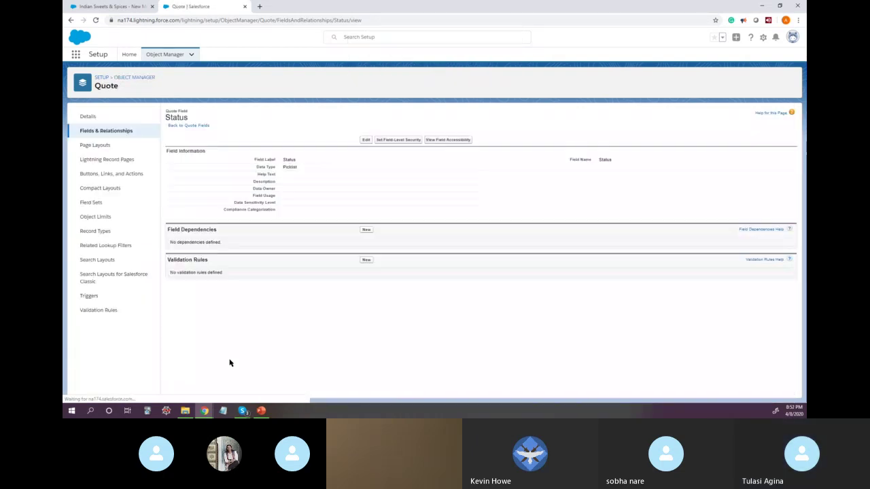
pyautogui.click(205, 340)
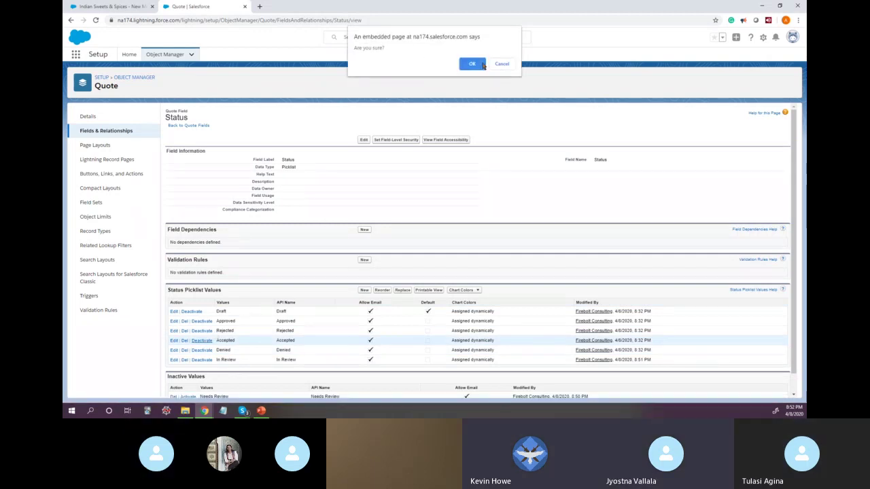
pyautogui.click(473, 64)
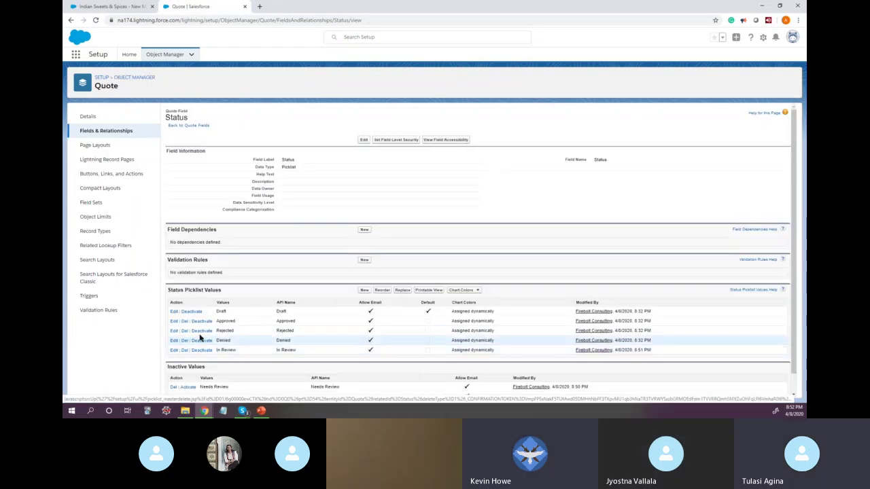
pyautogui.click(204, 331)
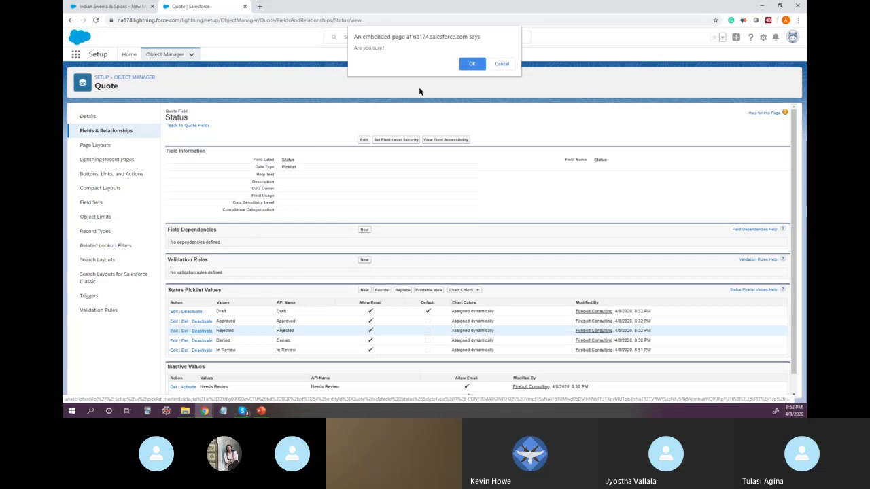
pyautogui.click(467, 65)
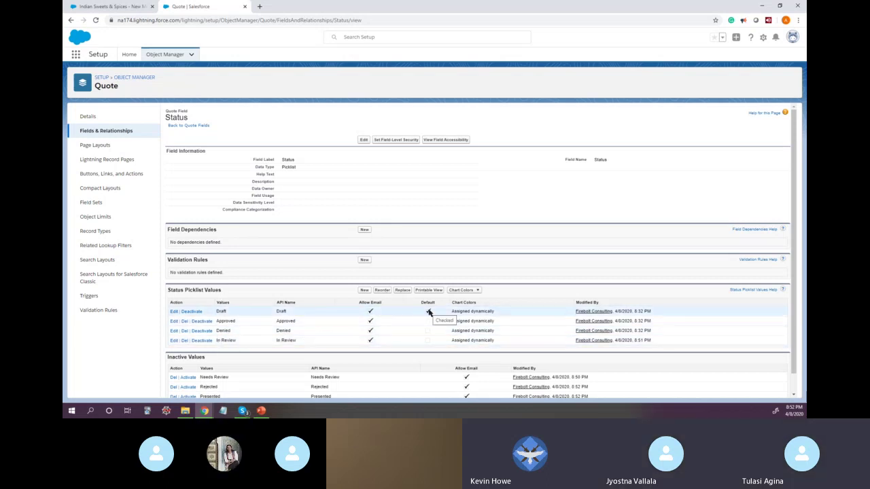
# Reorder the Status picklist so In Review comes directly after Draft, keep Draft as the default value, and save
pyautogui.click(383, 292)
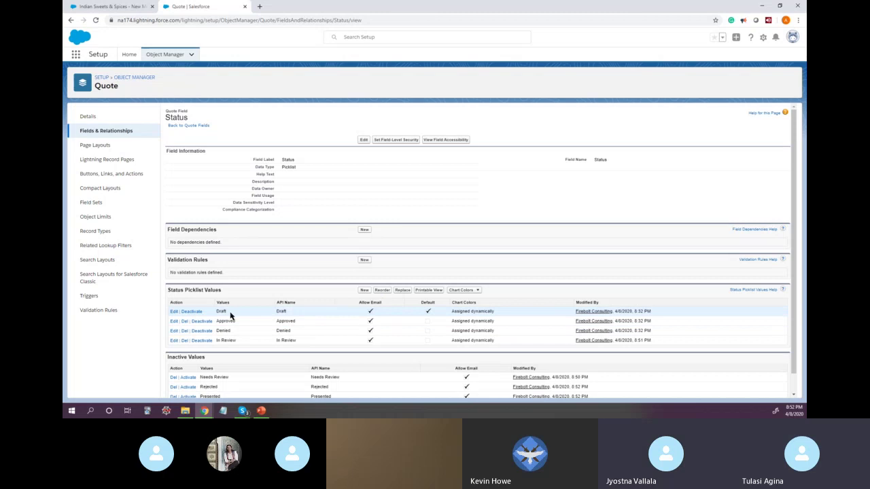
pyautogui.click(383, 291)
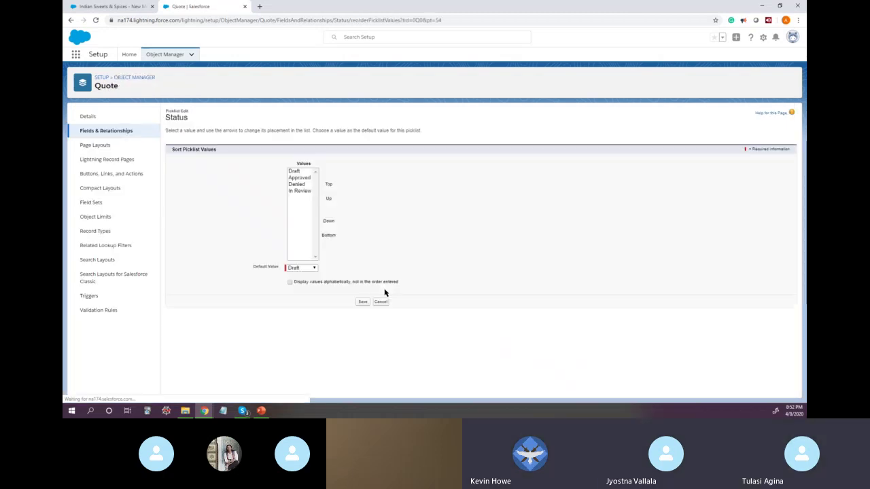
pyautogui.click(301, 190)
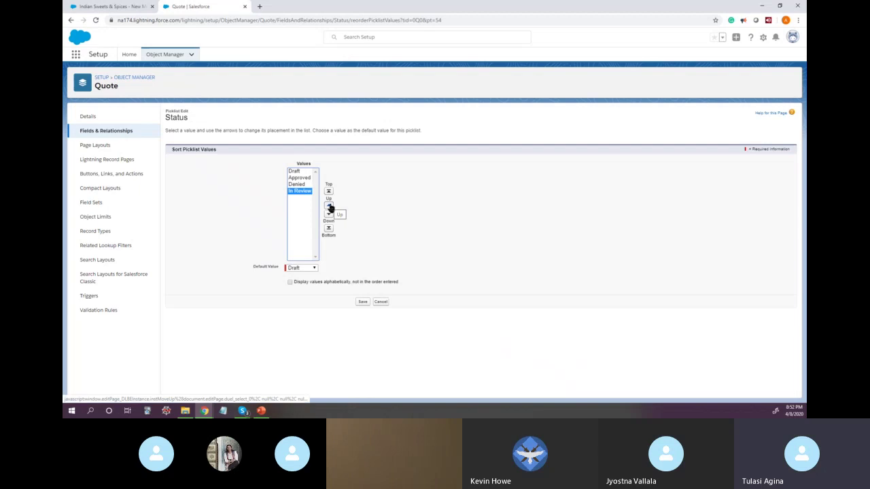
pyautogui.click(330, 208)
pyautogui.click(329, 208)
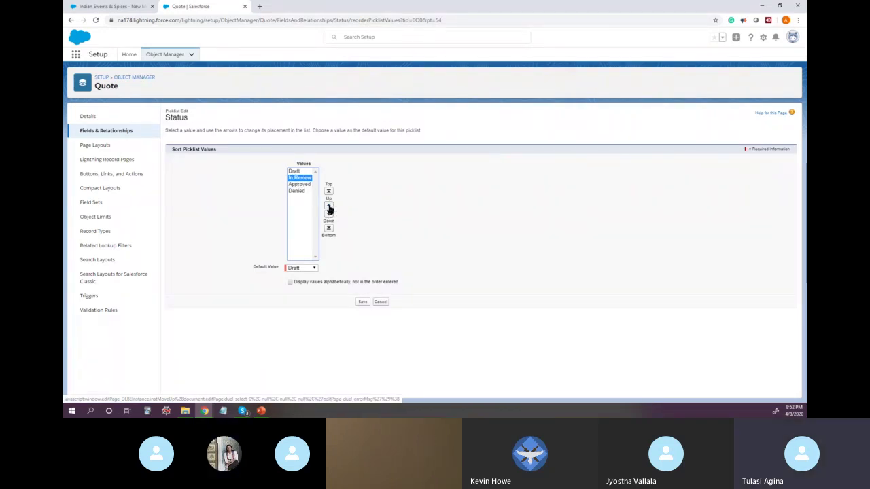
pyautogui.click(300, 185)
pyautogui.click(299, 191)
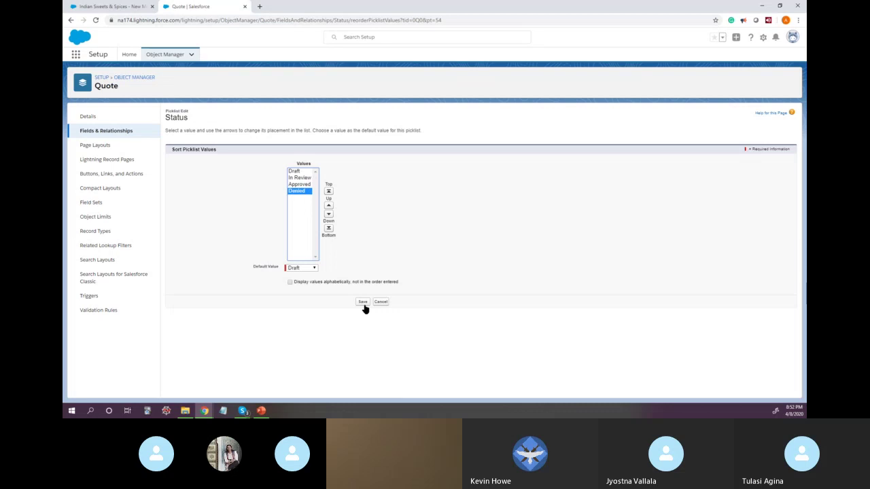
pyautogui.click(307, 269)
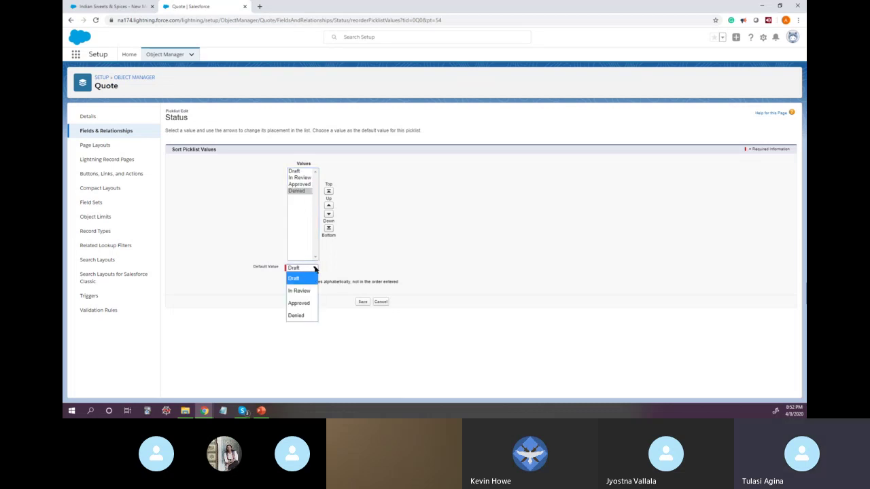
pyautogui.click(253, 304)
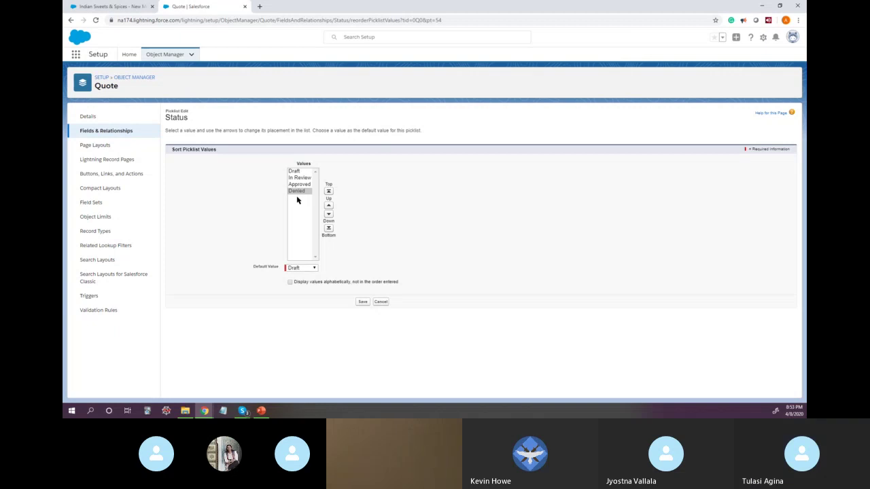
pyautogui.click(363, 301)
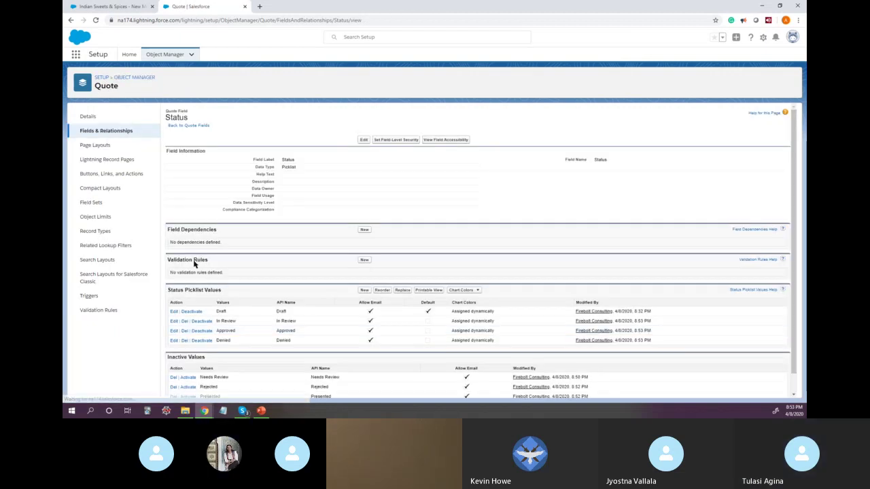
pyautogui.scroll(-1, 224, 326)
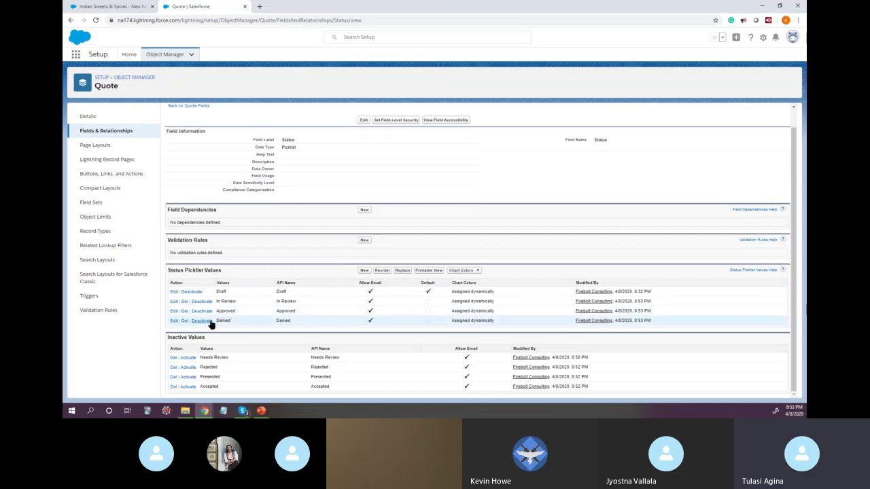
# Check the new quote form from the opportunity's Quotes list, cancel it, and return to the Status field setup
pyautogui.click(123, 6)
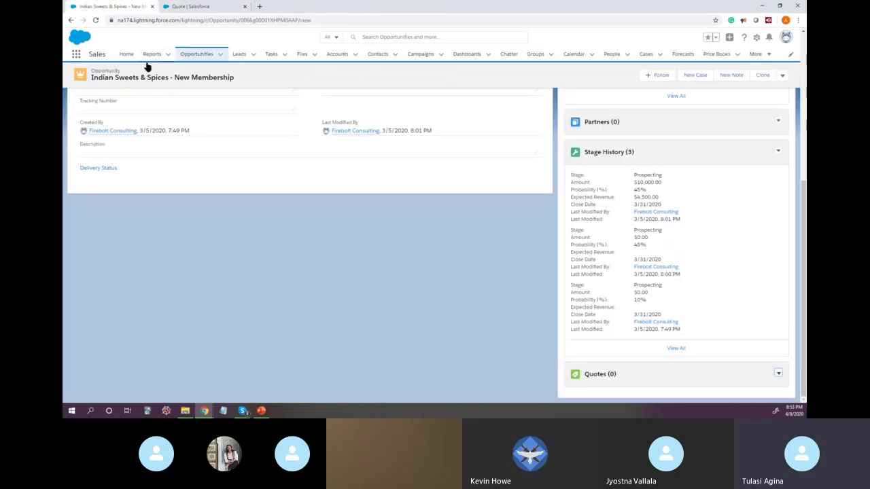
pyautogui.click(778, 373)
pyautogui.click(762, 388)
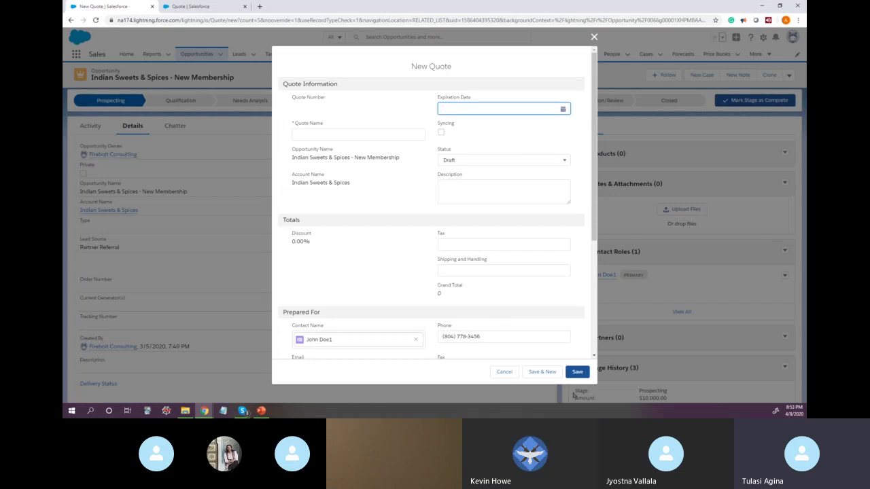
pyautogui.click(509, 373)
pyautogui.click(208, 8)
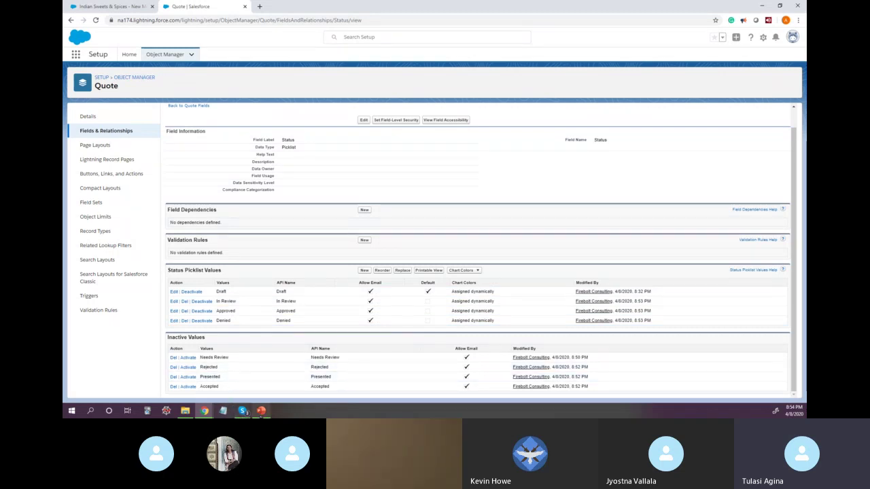
# Open a new quote form for the Indian Sweets & Spices - New Membership opportunity
pyautogui.moveTo(261, 410)
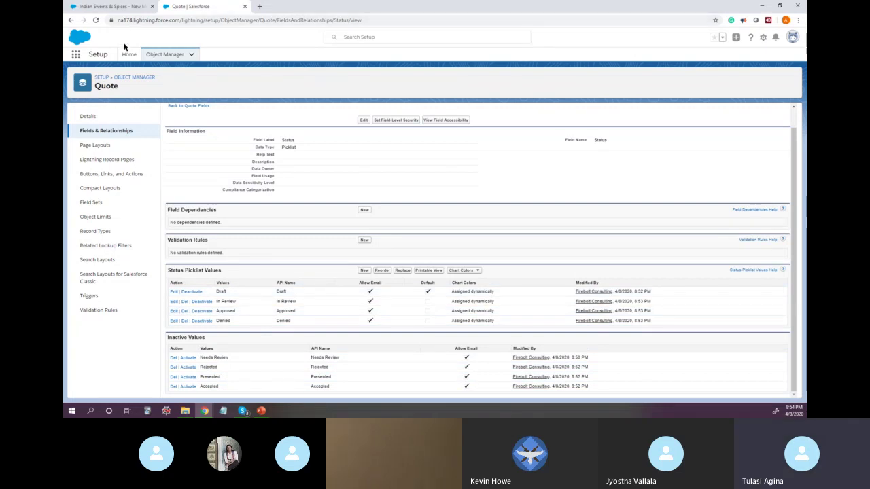
pyautogui.click(114, 7)
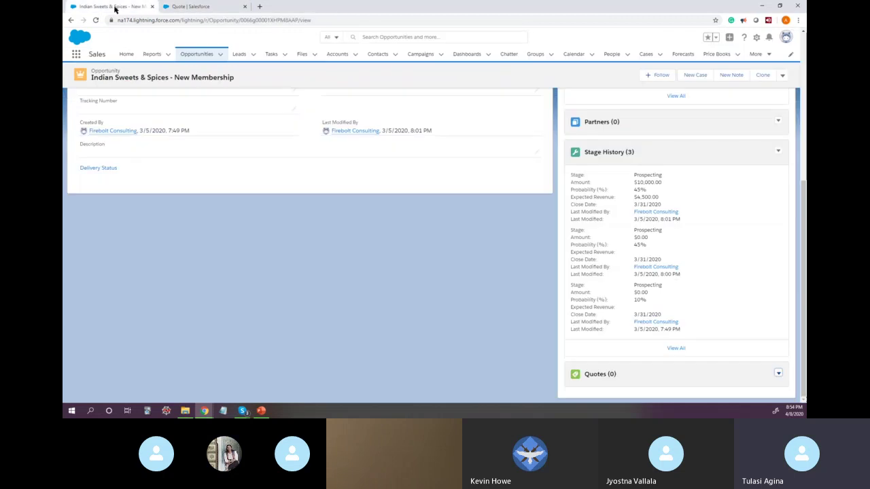
pyautogui.click(778, 374)
pyautogui.click(762, 386)
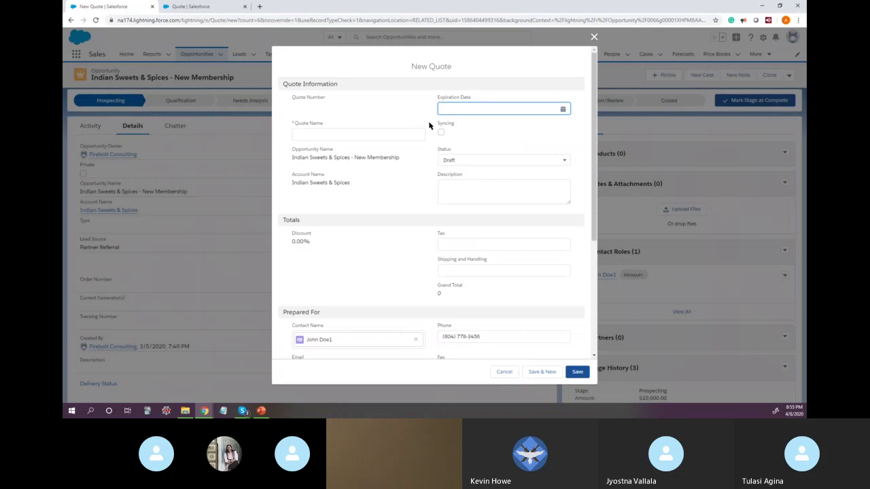
# Set the new quote's expiration date to 4/30/2020 and its name to Q1-ISS-P3
pyautogui.click(563, 109)
pyautogui.click(508, 212)
pyautogui.click(319, 134)
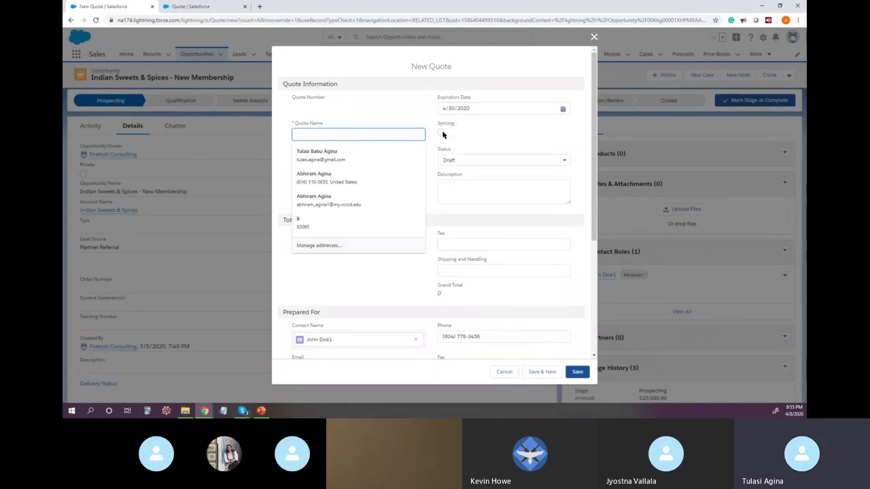
pyautogui.click(359, 164)
pyautogui.click(294, 138)
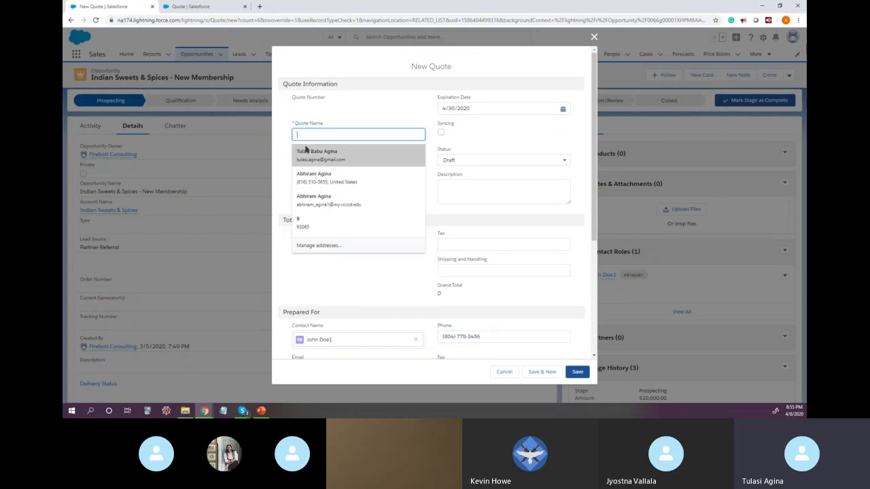
pyautogui.write('Q1-ISS-')
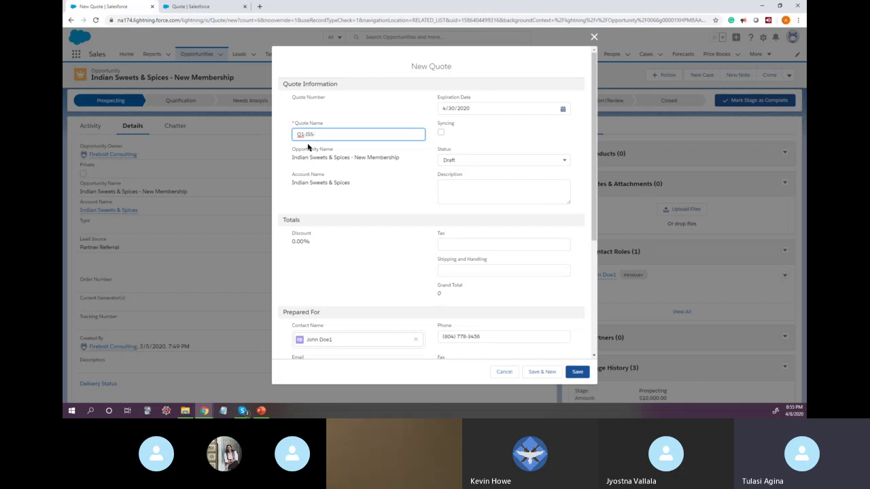
pyautogui.write('3')
pyautogui.click(361, 198)
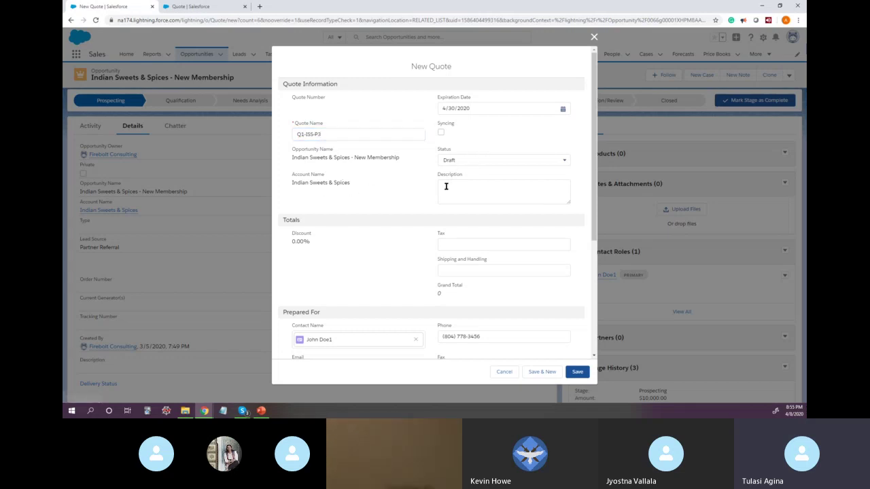
# Copy the quote name Q1-ISS-P3 into the quote's Description field
pyautogui.moveTo(360, 135); pyautogui.dragTo(287, 140)
pyautogui.hotkey('ctrl', 'c')
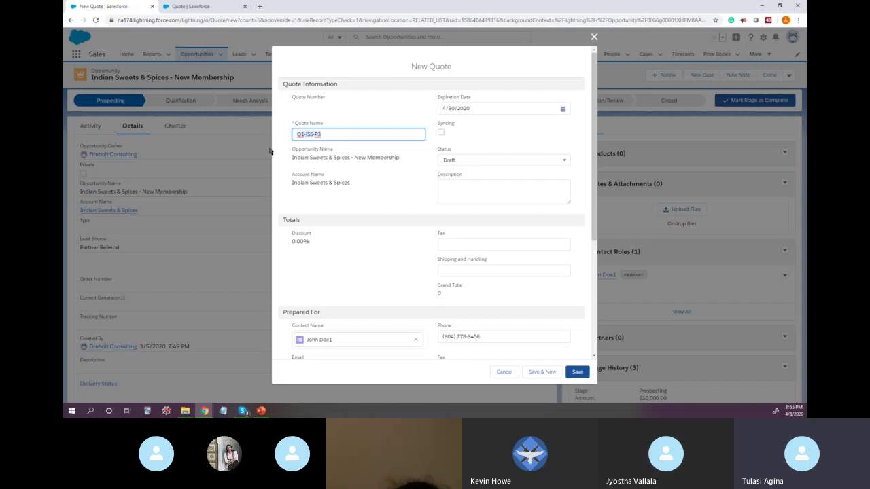
pyautogui.click(465, 198)
pyautogui.hotkey('ctrl', 'v')
pyautogui.click(358, 208)
pyautogui.scroll(-1, 359, 208)
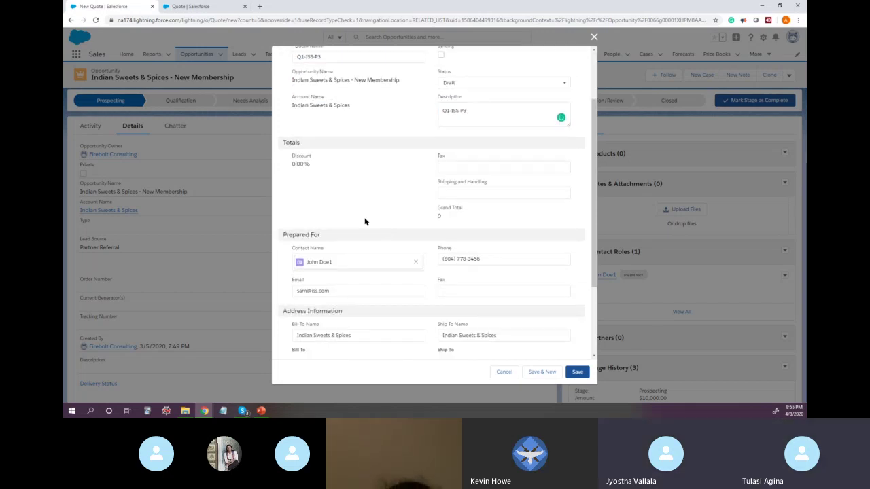
pyautogui.scroll(-1, 359, 235)
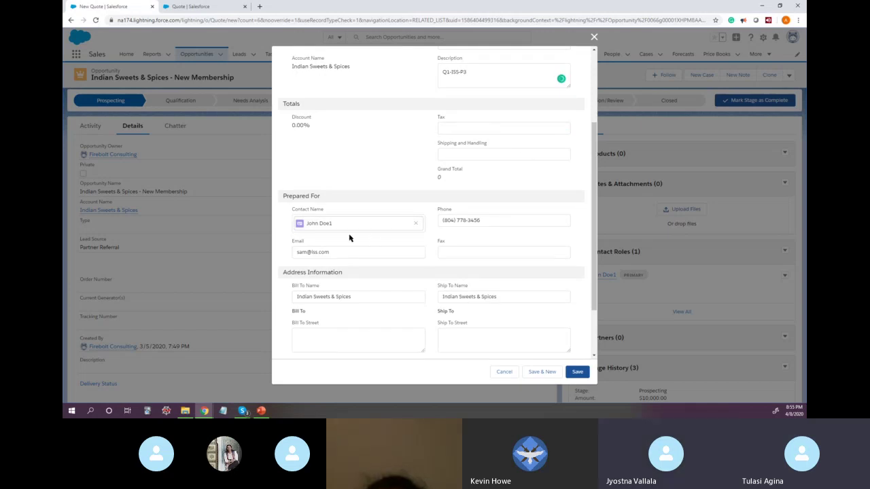
# Search for Quote in Object Manager and in the Setup home navigation to locate the quote settings and templates
pyautogui.click(187, 8)
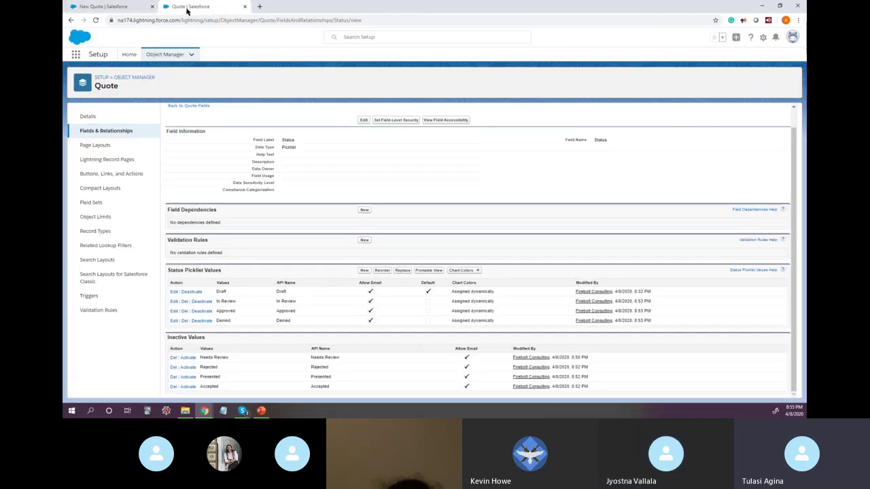
pyautogui.click(169, 54)
pyautogui.click(674, 79)
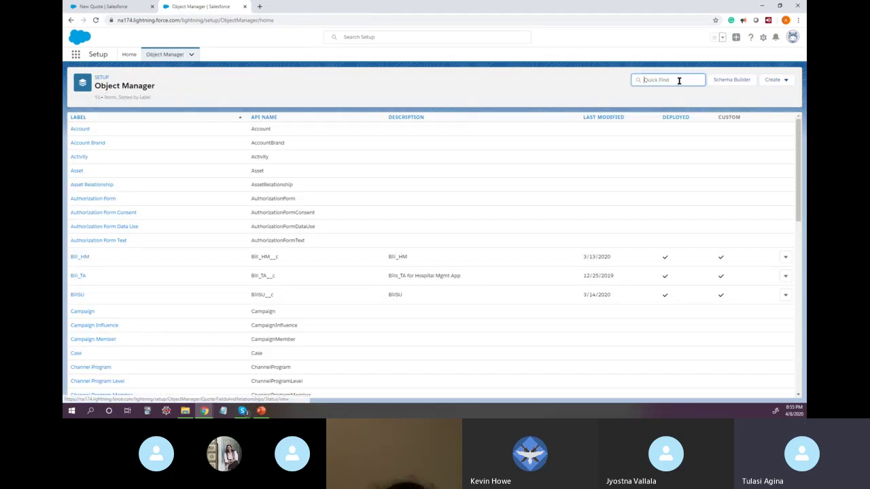
pyautogui.write('Quote')
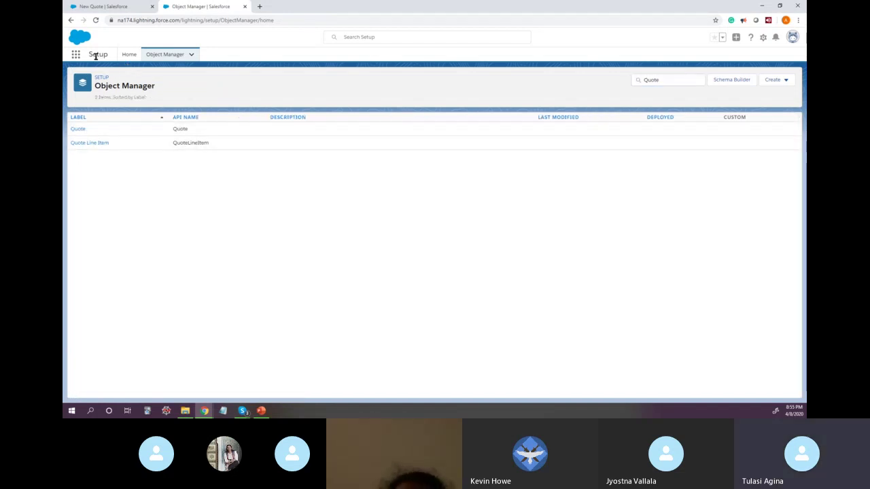
pyautogui.click(129, 55)
pyautogui.click(108, 74)
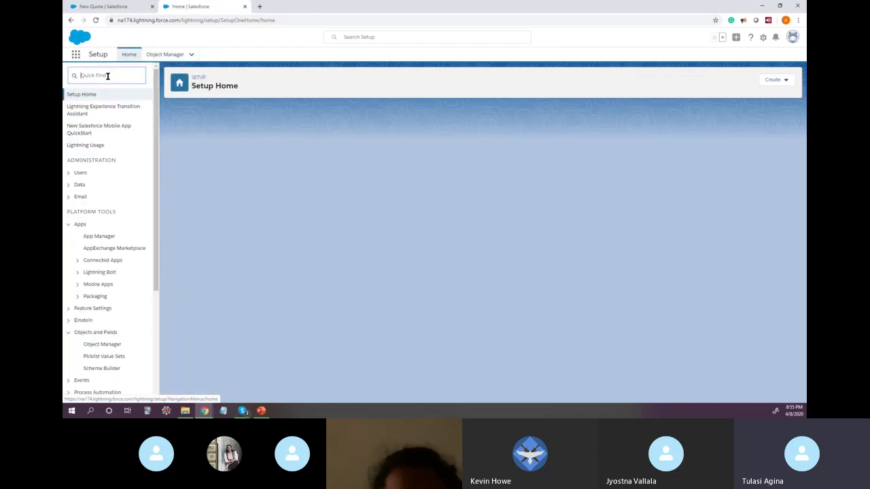
pyautogui.write('Quote')
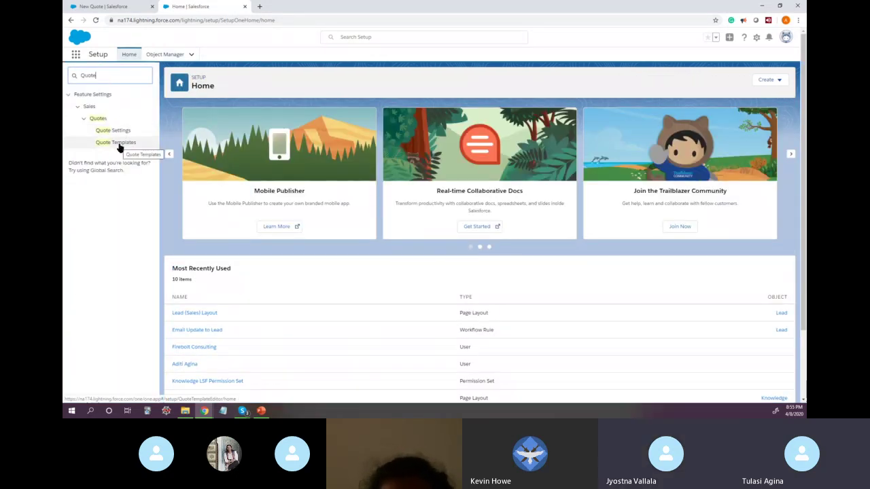
# Return to the new quote form and review its Quote Information, Totals, Prepared For and Address Information sections
pyautogui.click(116, 6)
pyautogui.scroll(5, 422, 220)
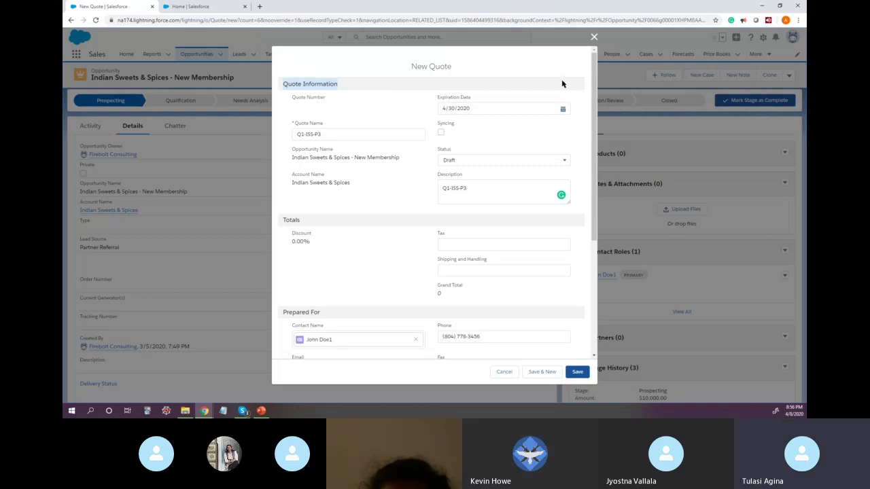
pyautogui.doubleClick(285, 219)
pyautogui.moveTo(284, 313); pyautogui.dragTo(327, 316)
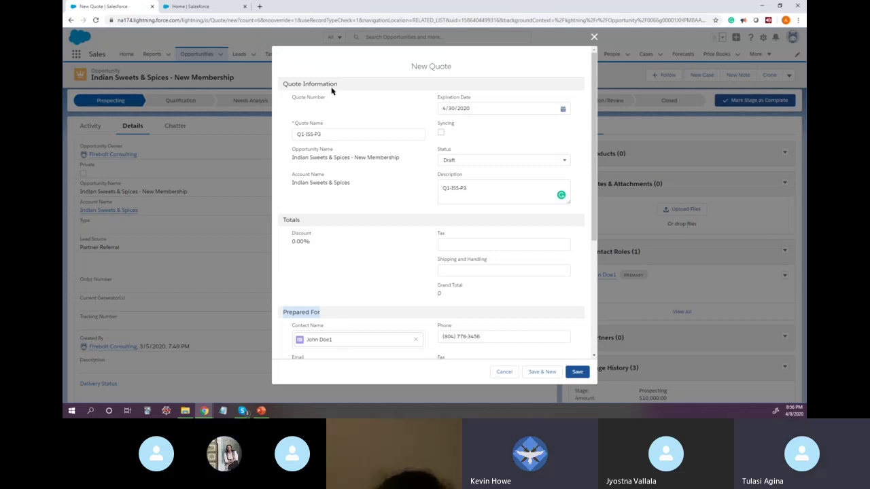
pyautogui.moveTo(337, 84); pyautogui.dragTo(277, 89)
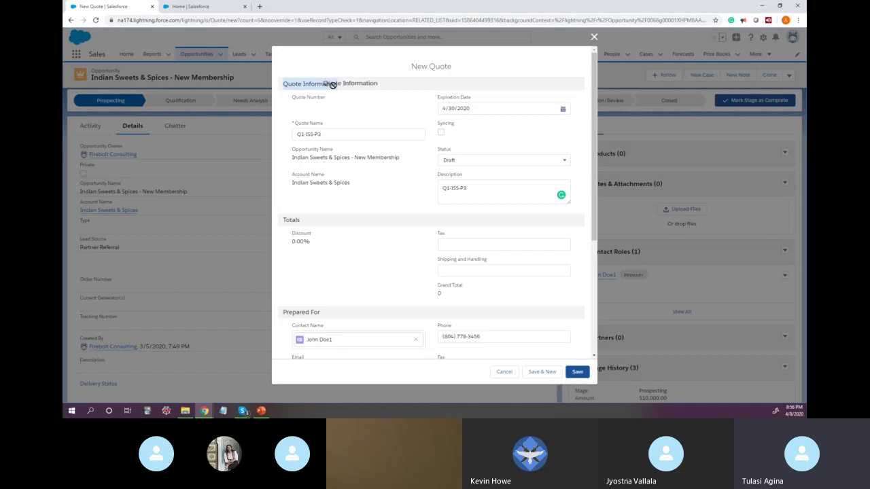
pyautogui.moveTo(294, 98); pyautogui.dragTo(501, 194)
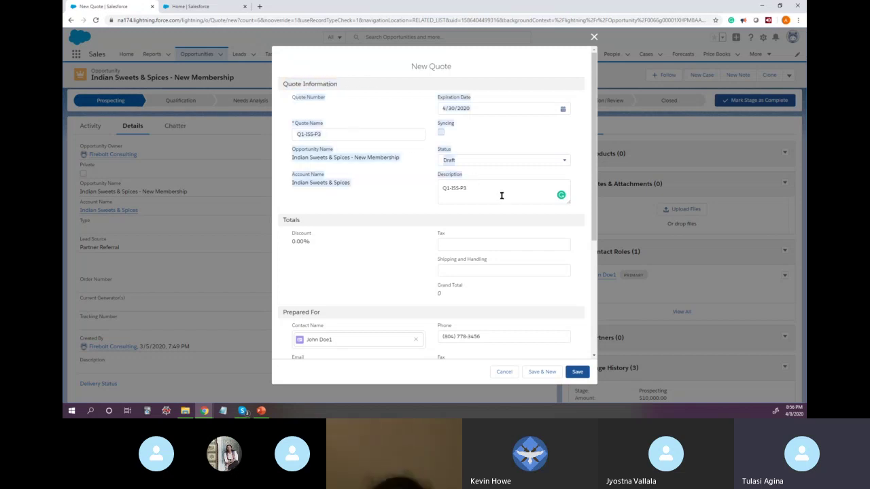
pyautogui.click(297, 234)
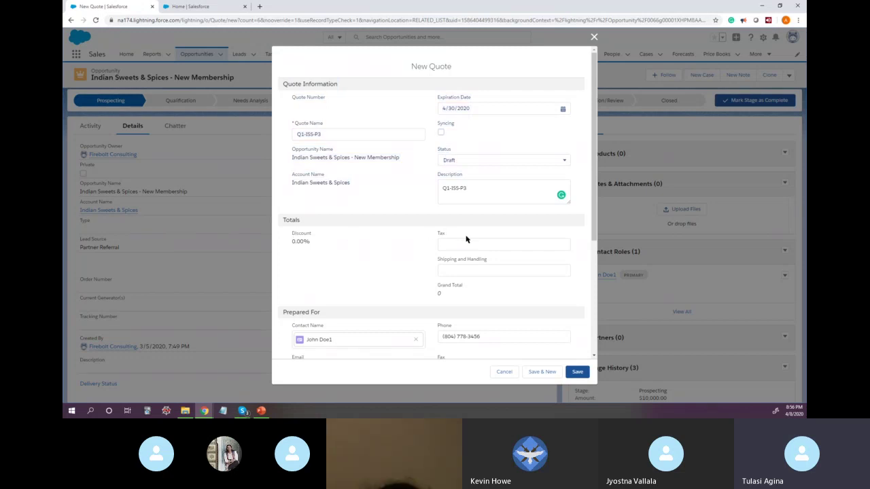
pyautogui.click(472, 270)
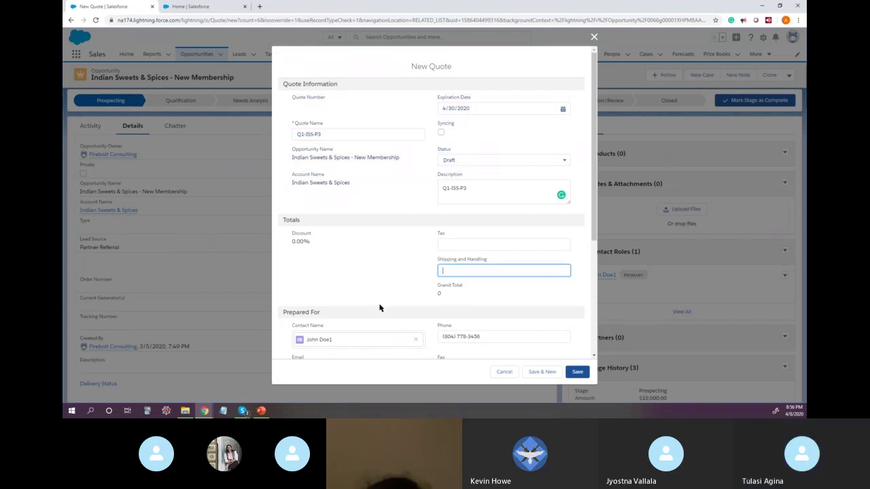
pyautogui.scroll(-2, 380, 308)
pyautogui.scroll(-3, 377, 306)
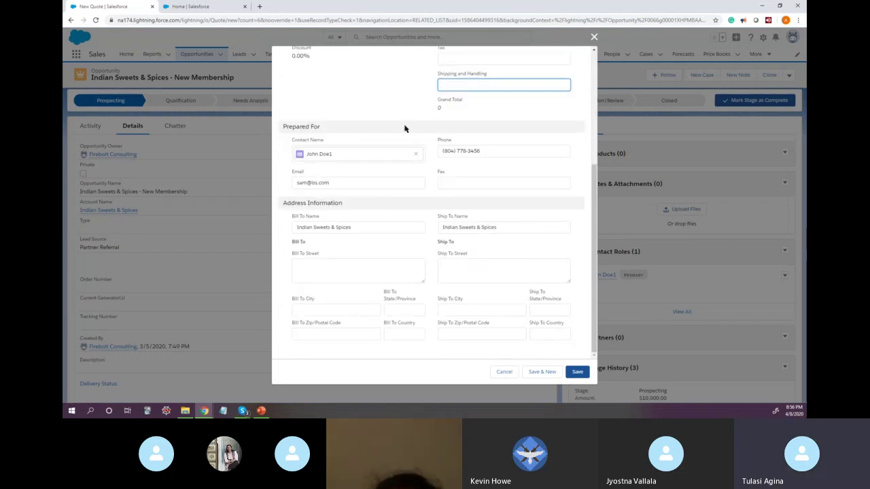
# Copy the contact's email into the quote's Bill To Street and Ship To Street fields
pyautogui.click(340, 182)
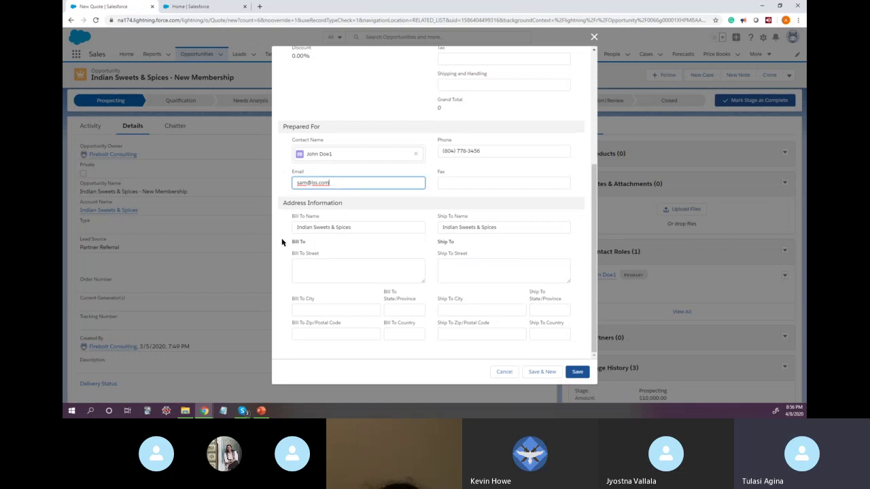
pyautogui.click(330, 266)
pyautogui.moveTo(342, 183); pyautogui.dragTo(295, 185)
pyautogui.hotkey('ctrl', 'c')
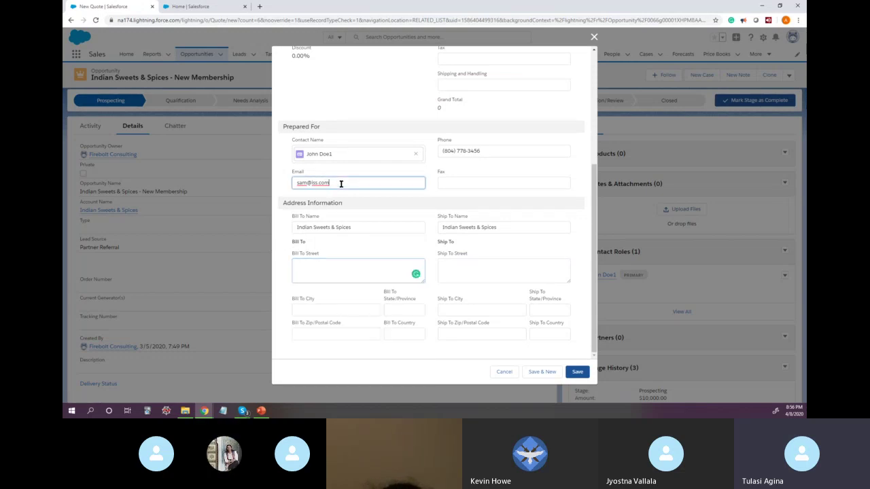
pyautogui.click(330, 276)
pyautogui.hotkey('ctrl', 'v')
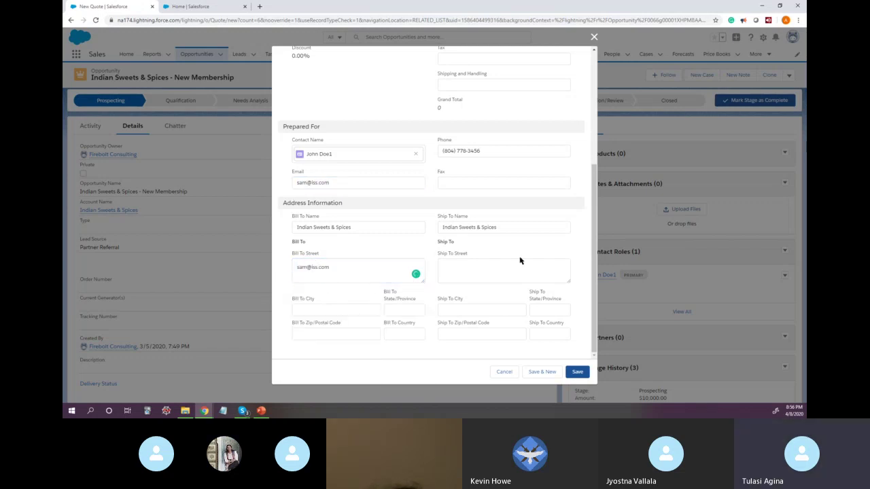
pyautogui.click(480, 272)
pyautogui.hotkey('ctrl', 'v')
pyautogui.click(278, 273)
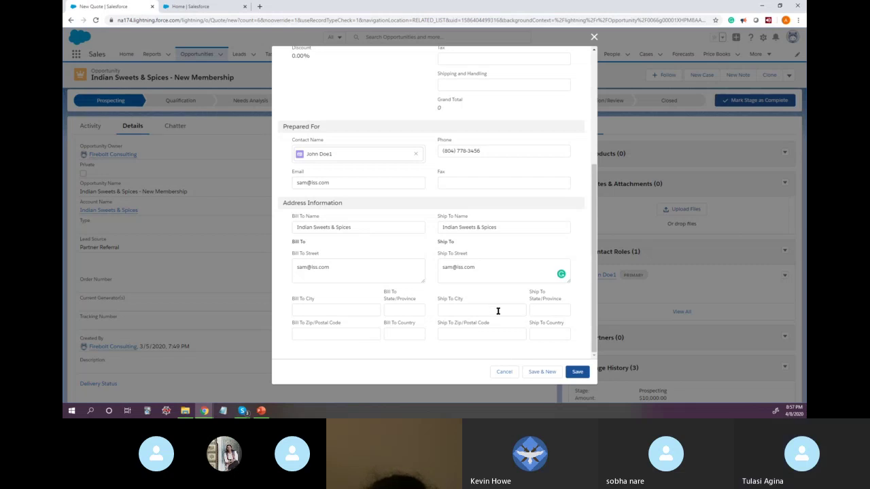
# Review the completed quote form, leave Tax and Shipping and Handling blank, and save the quote
pyautogui.scroll(3, 498, 310)
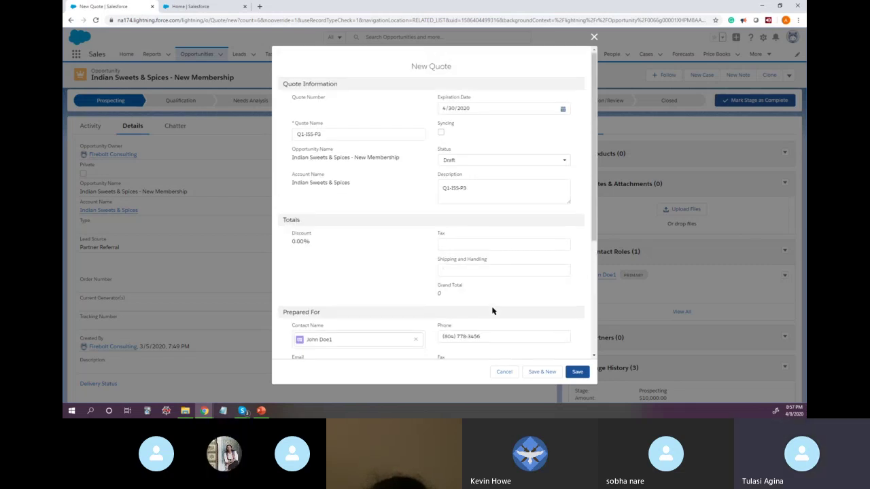
pyautogui.scroll(-3, 474, 231)
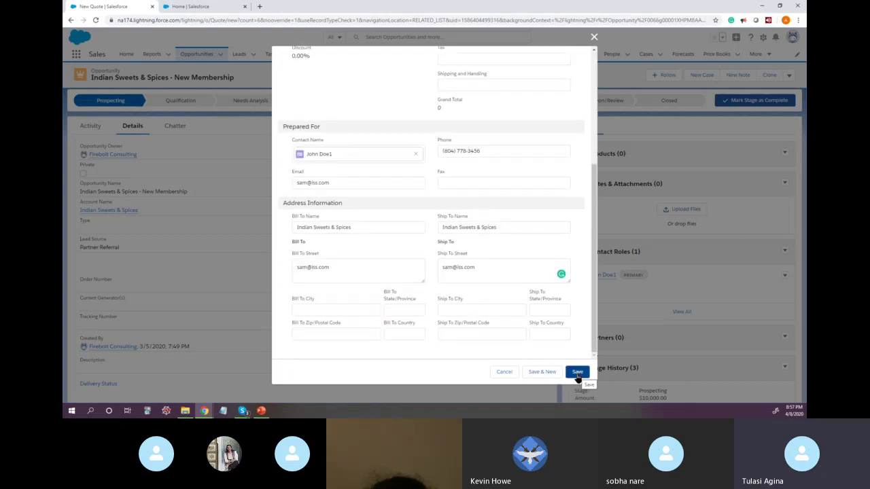
pyautogui.scroll(3, 453, 218)
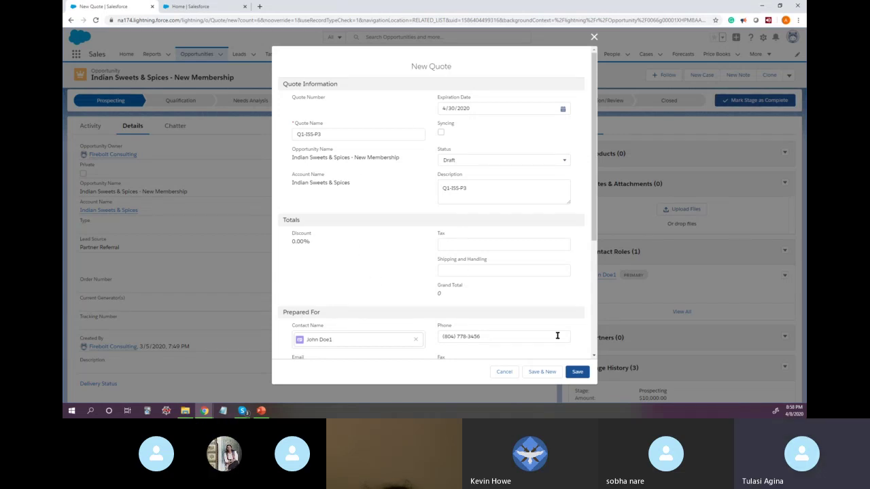
pyautogui.scroll(-2, 448, 272)
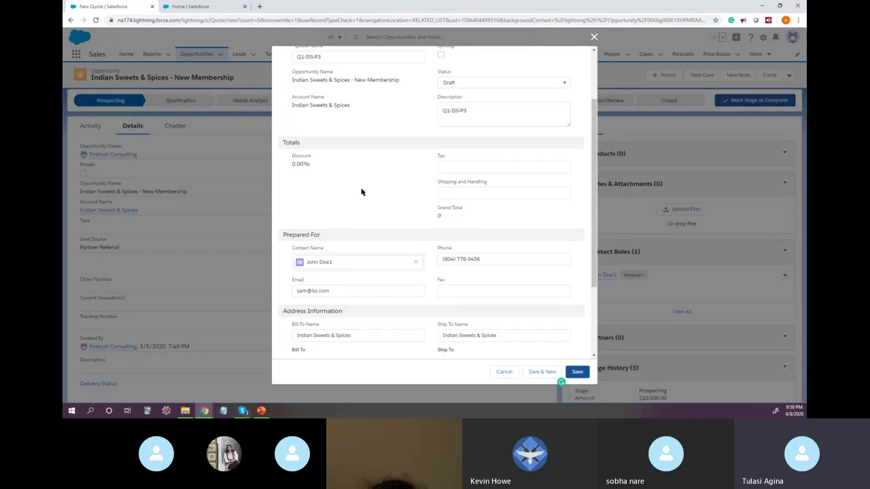
pyautogui.click(476, 166)
pyautogui.click(471, 192)
pyautogui.click(582, 378)
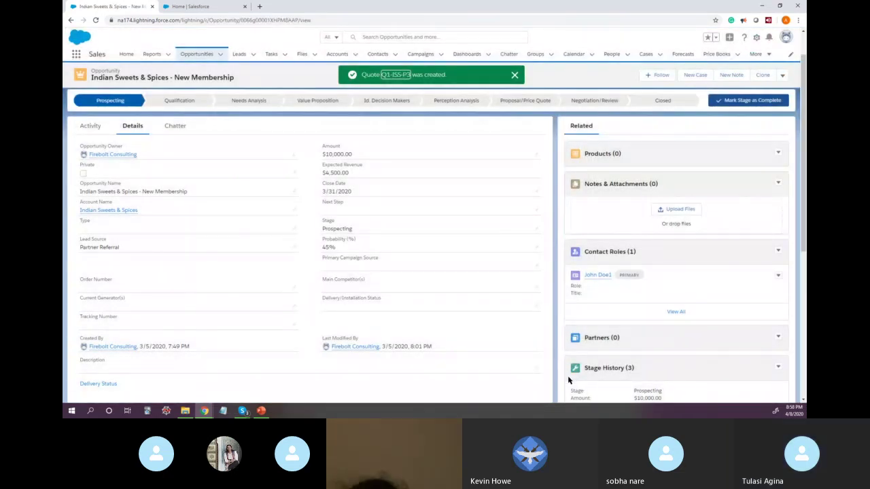
# Start a second quote from the opportunity's Quotes related list and enter Q2 as its Quote Name
pyautogui.scroll(-5, 638, 360)
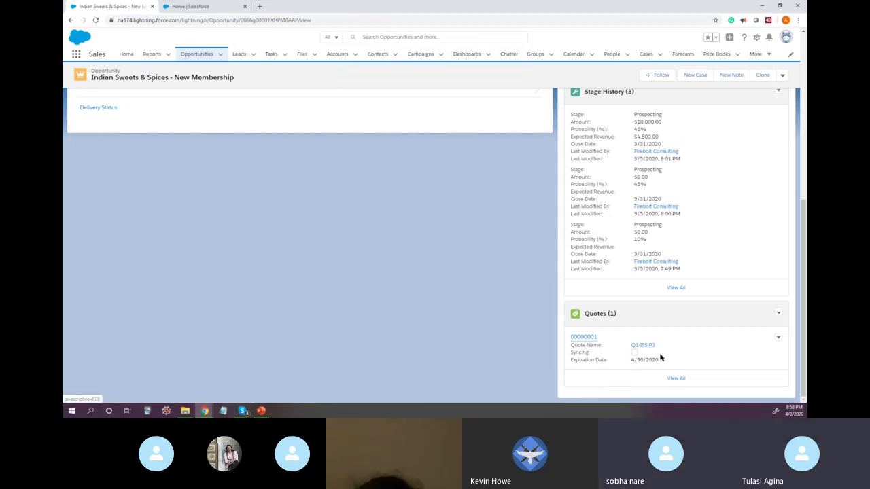
pyautogui.click(777, 338)
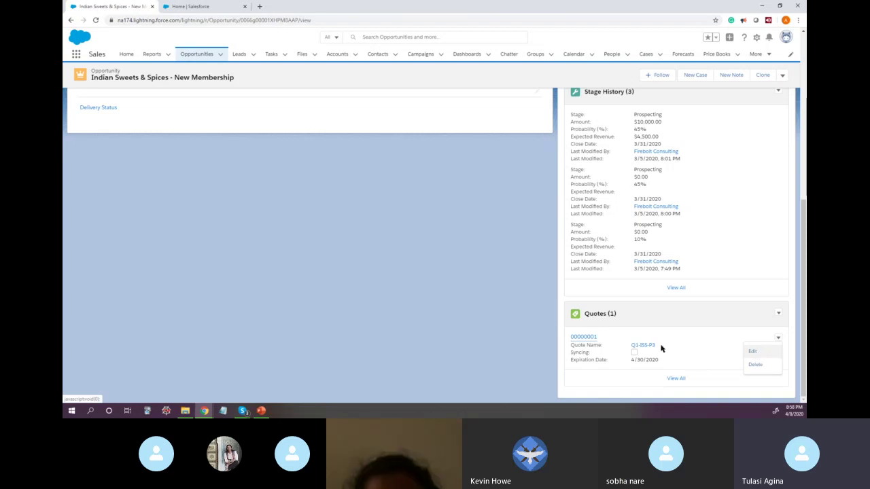
pyautogui.click(778, 313)
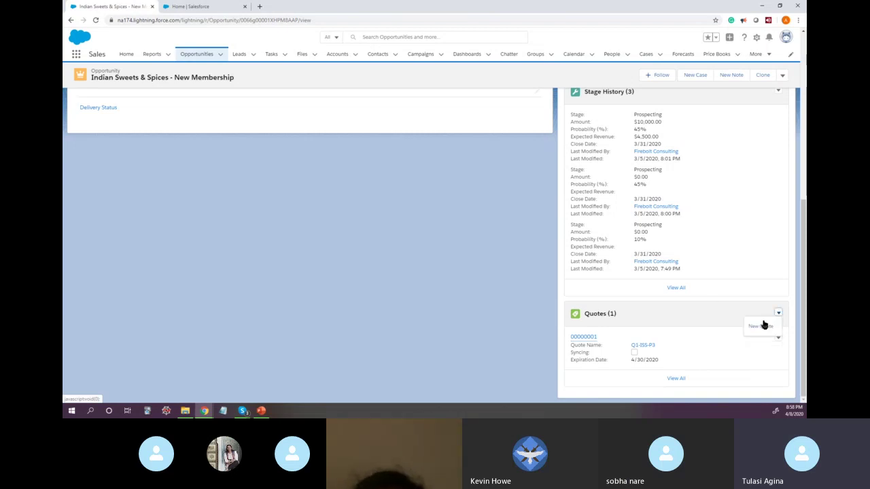
pyautogui.click(761, 328)
pyautogui.click(328, 133)
pyautogui.click(328, 133)
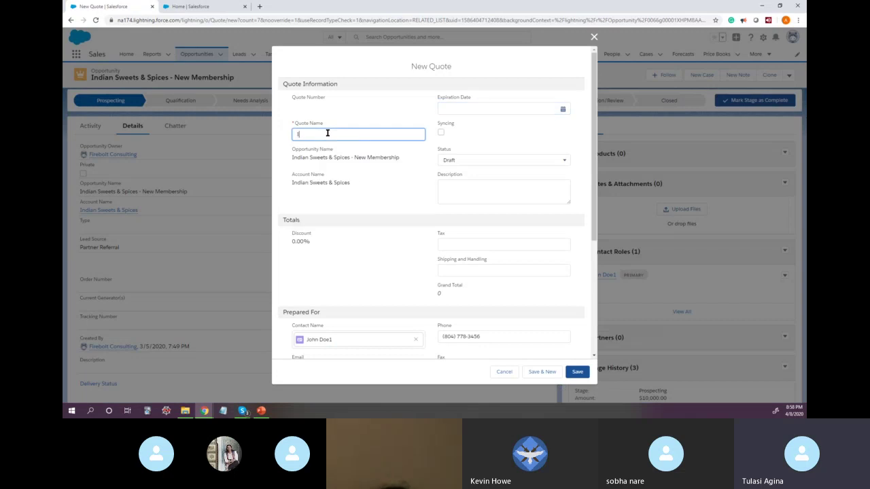
pyautogui.write('Q2')
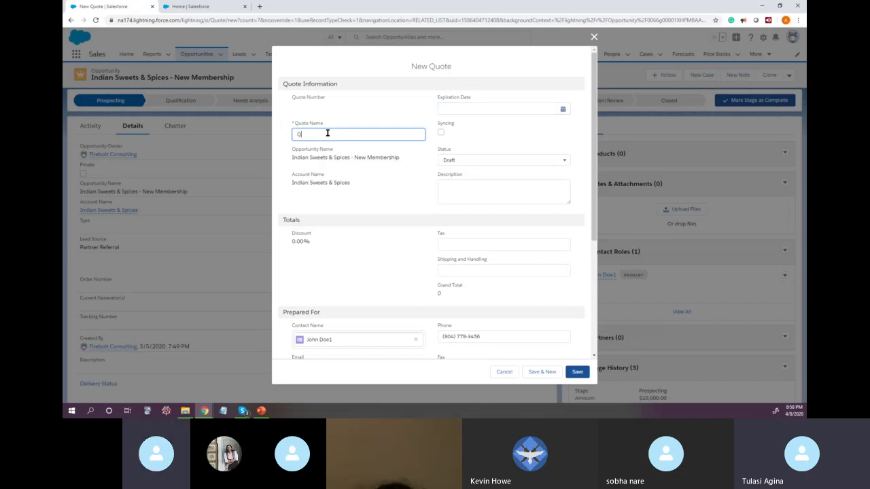
pyautogui.doubleClick(327, 133)
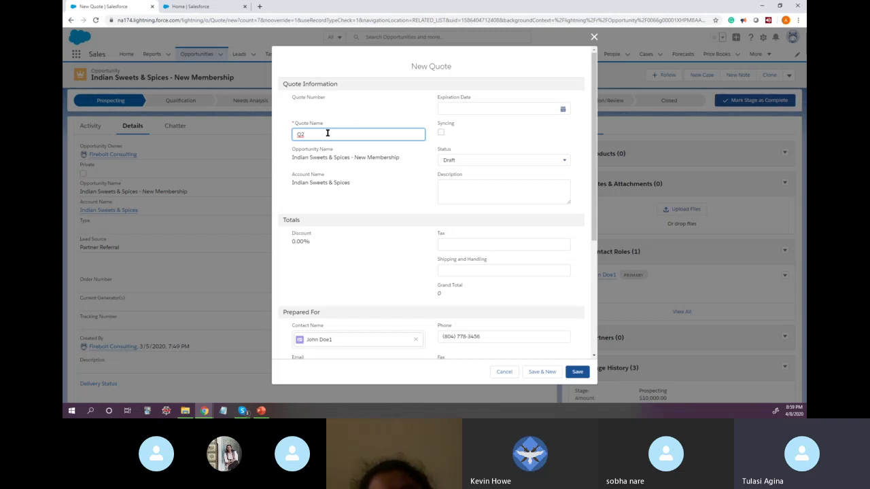
pyautogui.doubleClick(327, 133)
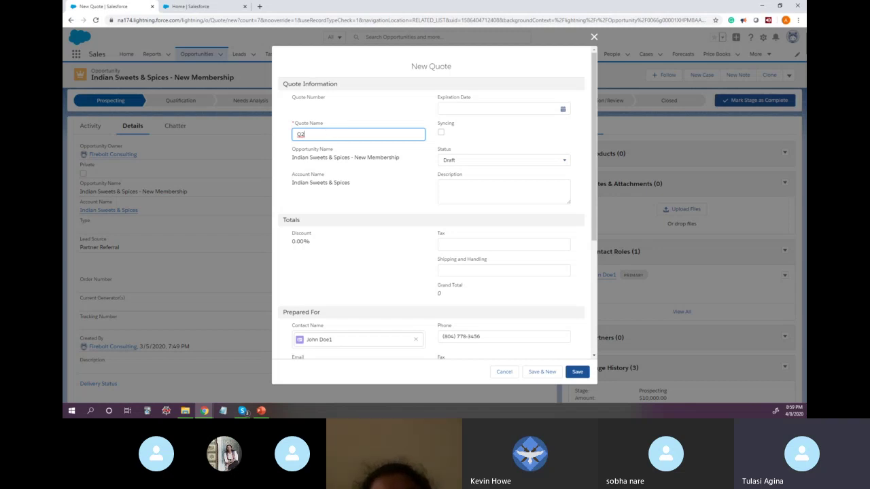
# Switch to the PowerPoint deck and add a left-aligned "Qty" line to the Products & Price Book box on the Sales Path slide
pyautogui.click(261, 412)
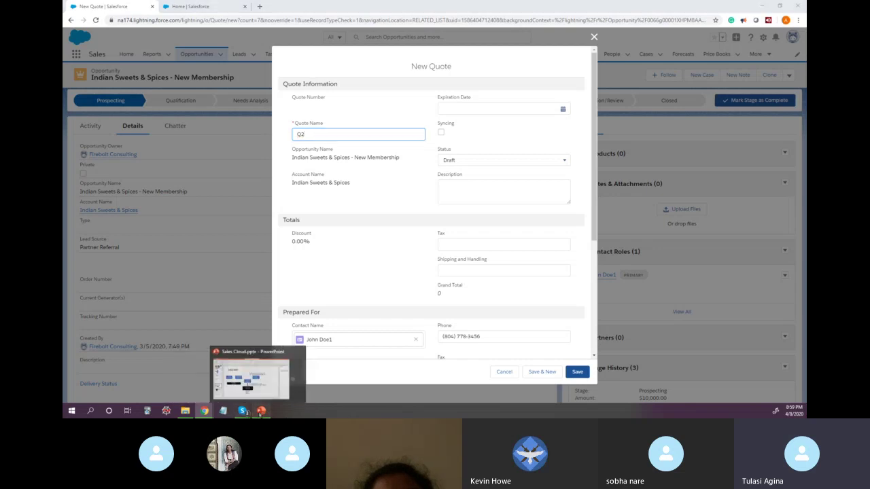
pyautogui.click(261, 411)
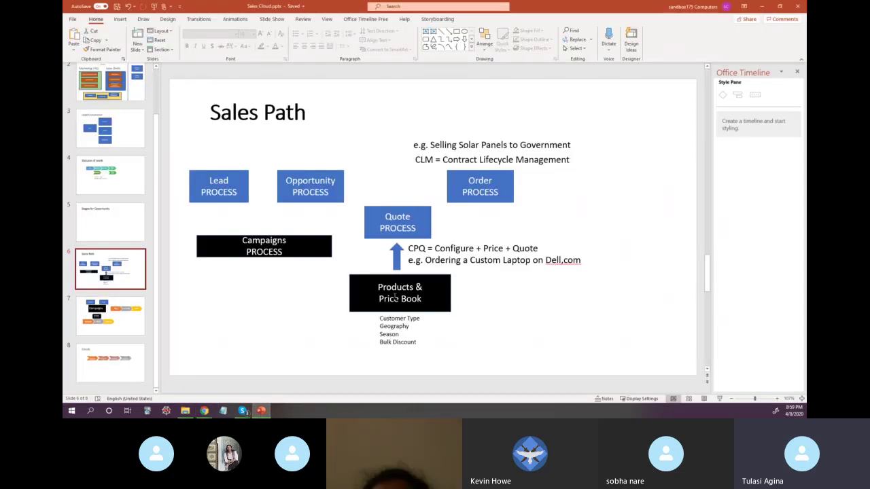
pyautogui.click(405, 297)
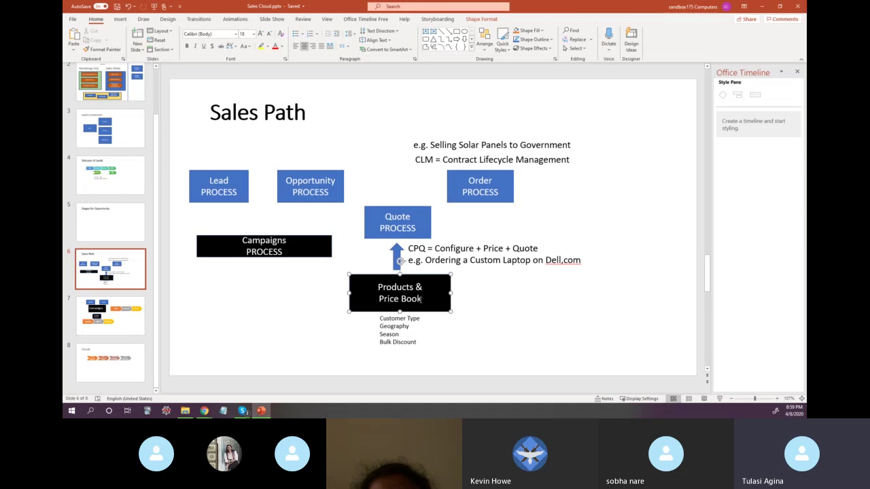
pyautogui.press('Return')
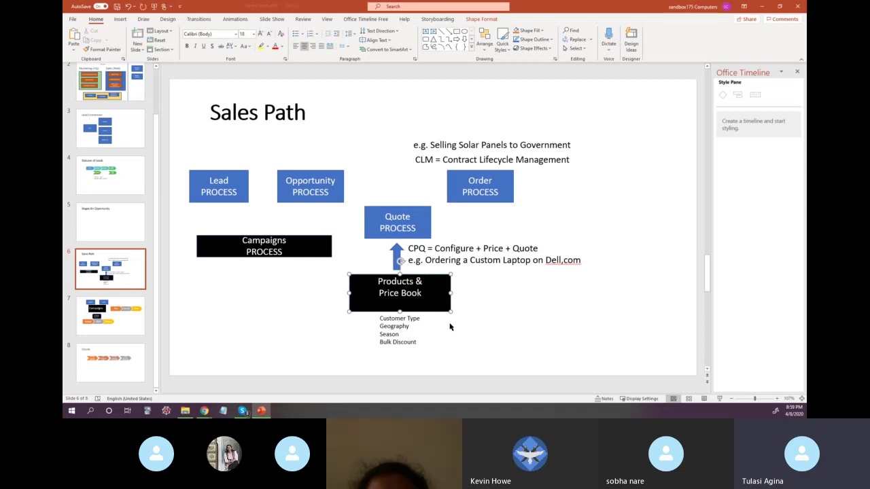
pyautogui.write('Qty')
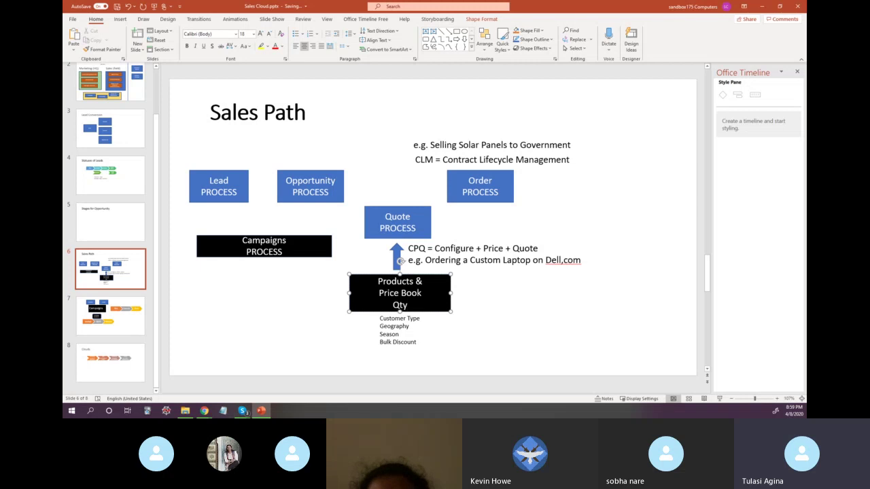
pyautogui.click(392, 306)
pyautogui.press('BackSpace')
pyautogui.press('Return')
pyautogui.click(297, 46)
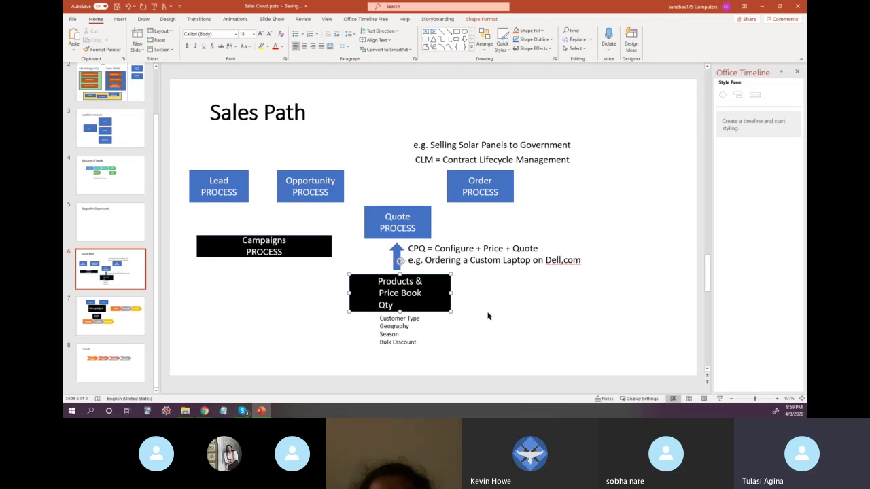
pyautogui.click(517, 313)
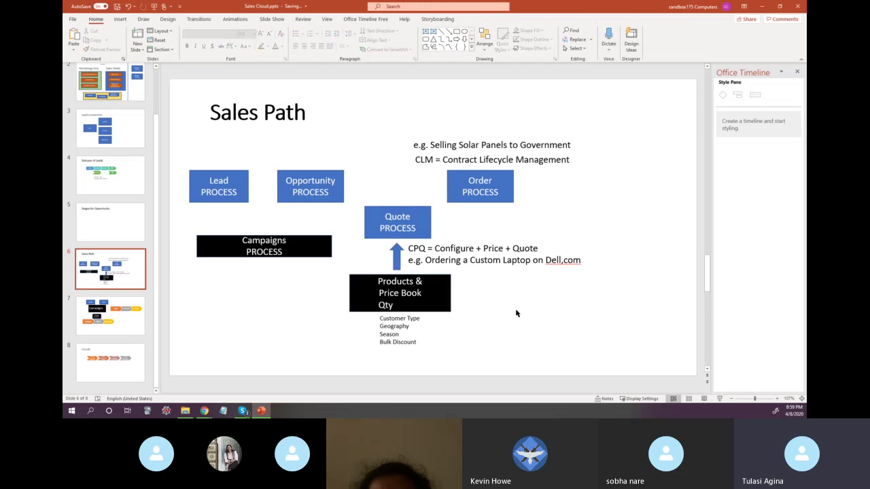
pyautogui.click(401, 293)
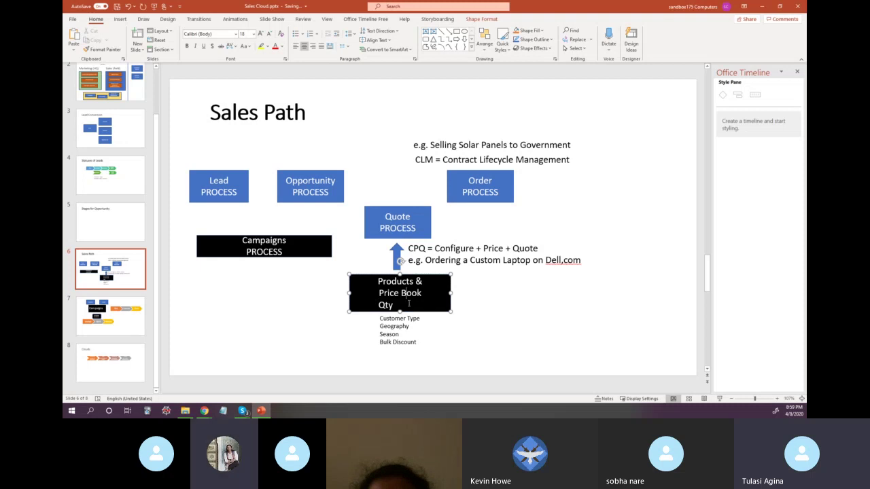
pyautogui.moveTo(378, 282); pyautogui.dragTo(395, 306)
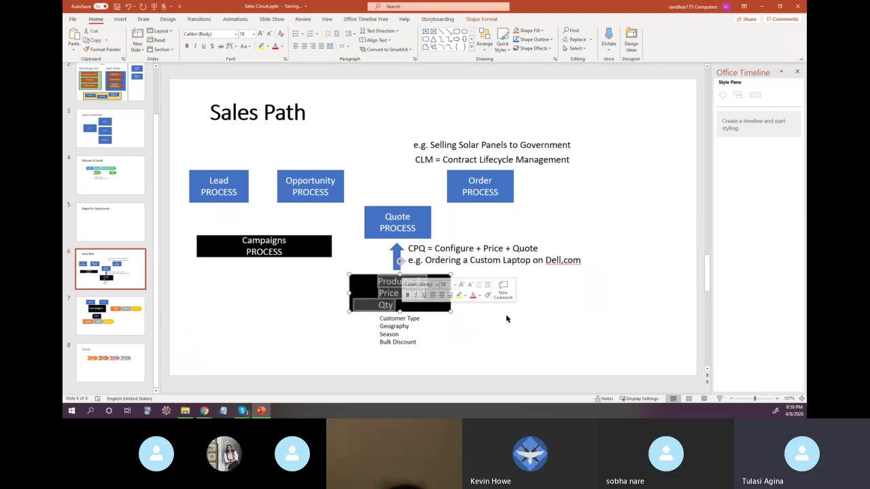
pyautogui.click(395, 293)
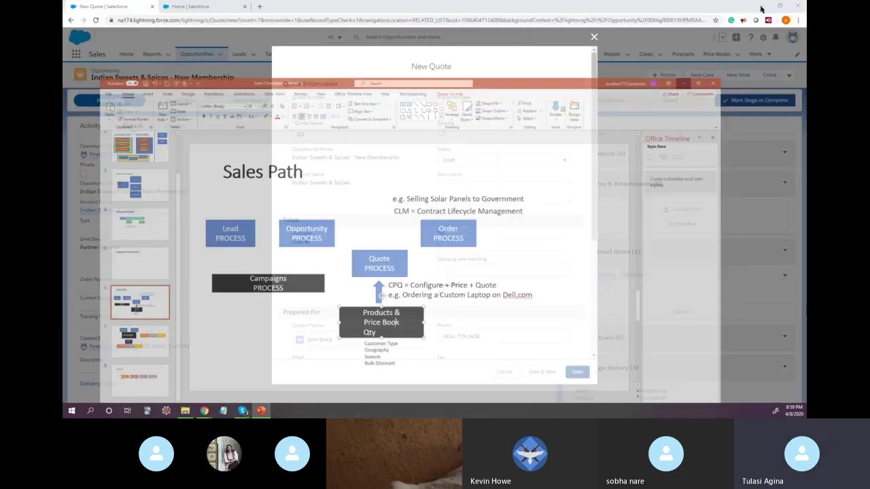
# Switch back to the new quote form in Salesforce, save quote Q2 and show the opportunity's Quotes related list
pyautogui.hotkey('alt', 'Tab')
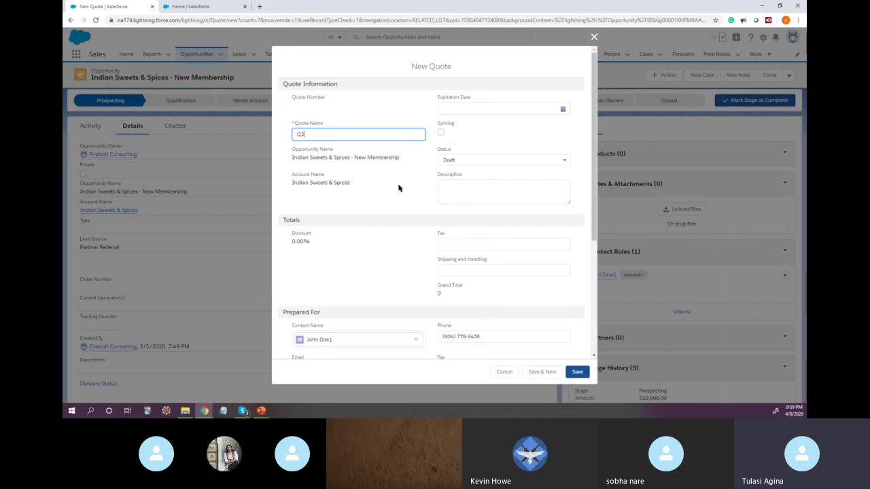
pyautogui.click(577, 373)
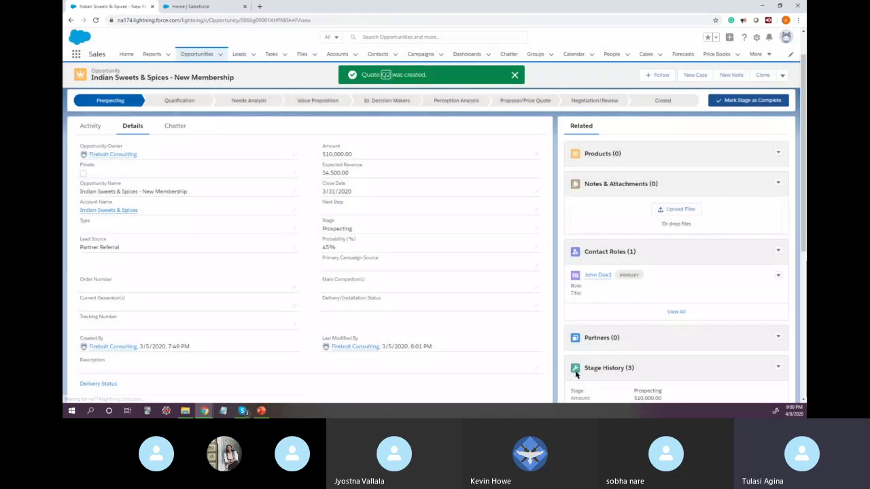
pyautogui.scroll(-6, 704, 319)
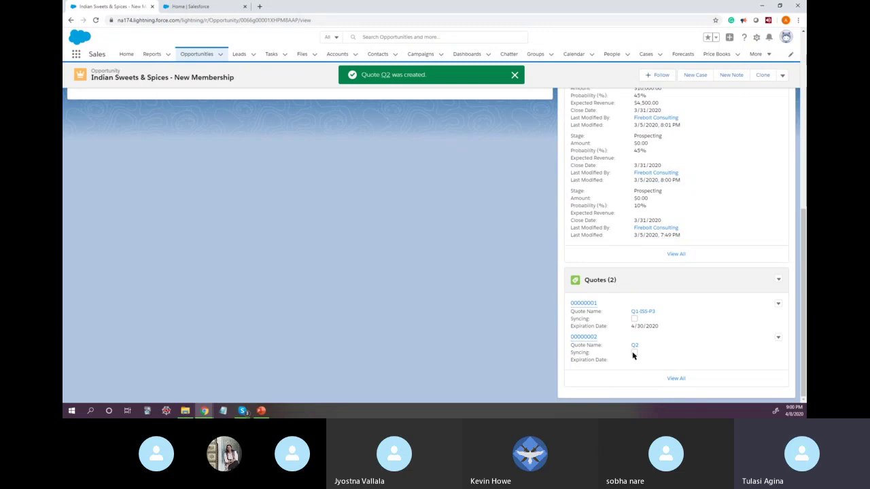
# Open quote Q2's edit form to view its fields, and close it without making changes
pyautogui.click(778, 338)
pyautogui.click(753, 352)
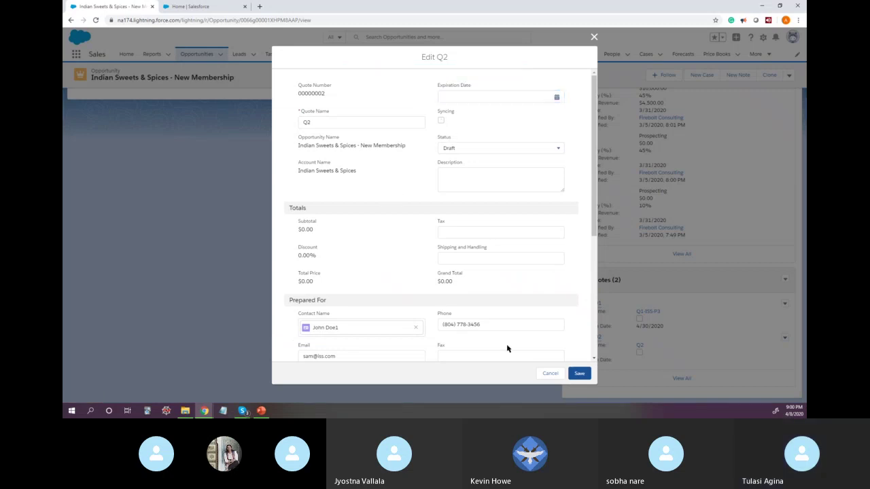
pyautogui.click(547, 374)
pyautogui.scroll(2, 321, 269)
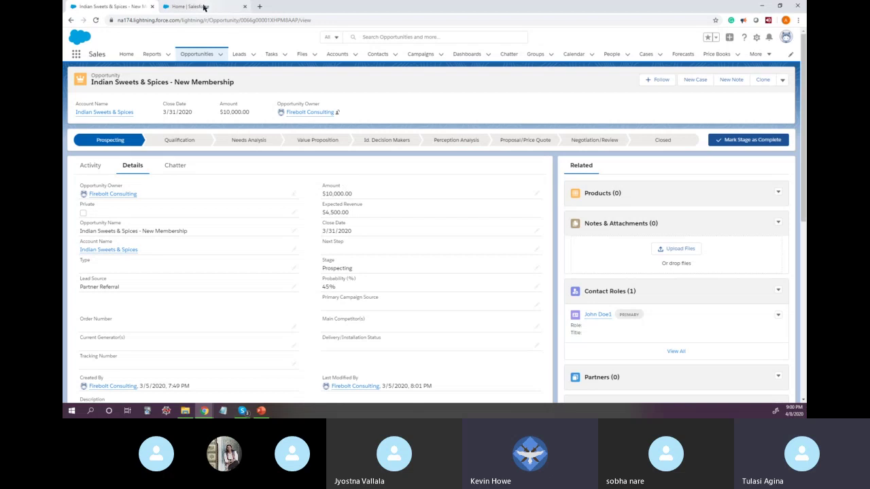
# Look at the quote entries in Setup, and return to the opportunity to examine its Quotes related list
pyautogui.click(203, 7)
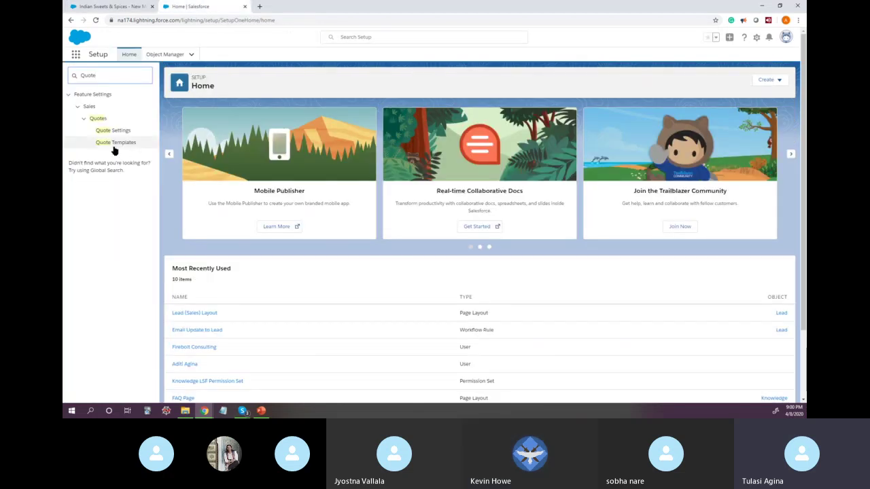
pyautogui.click(114, 7)
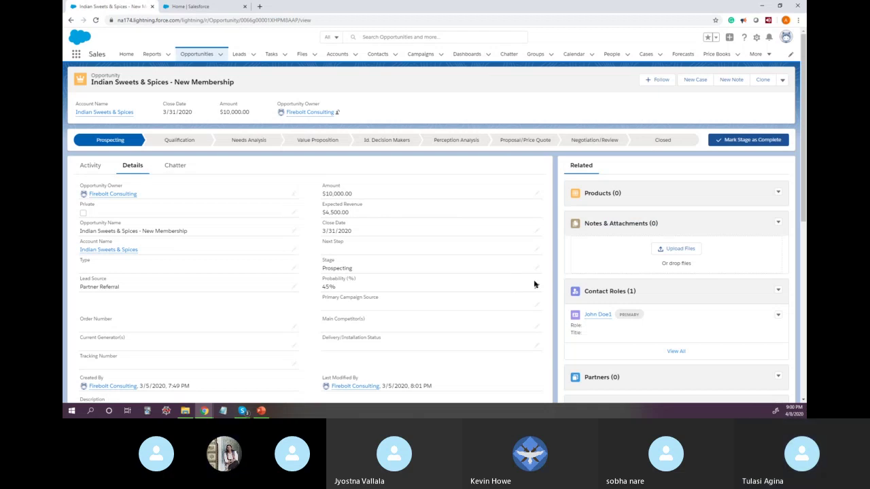
pyautogui.scroll(-4, 536, 285)
pyautogui.scroll(-2, 617, 313)
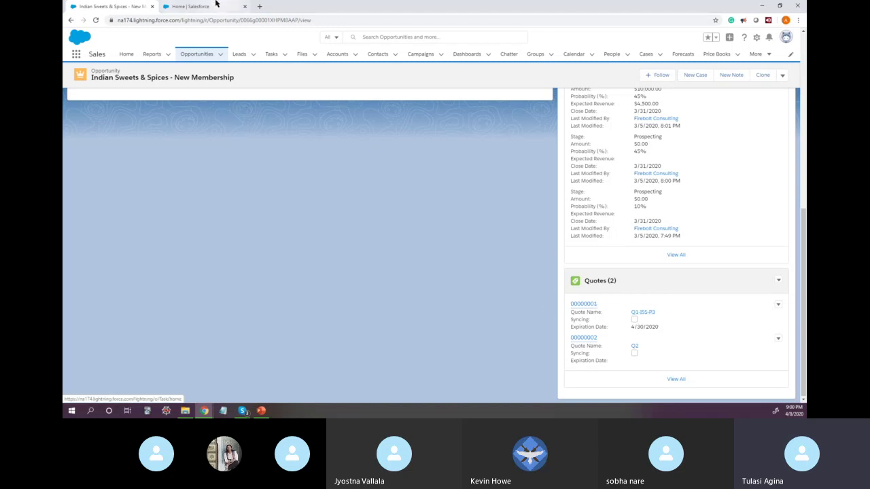
# Open Quote Templates in Setup and start a new template based on Standard Template, named "TA - Custom Quote Template"
pyautogui.click(187, 6)
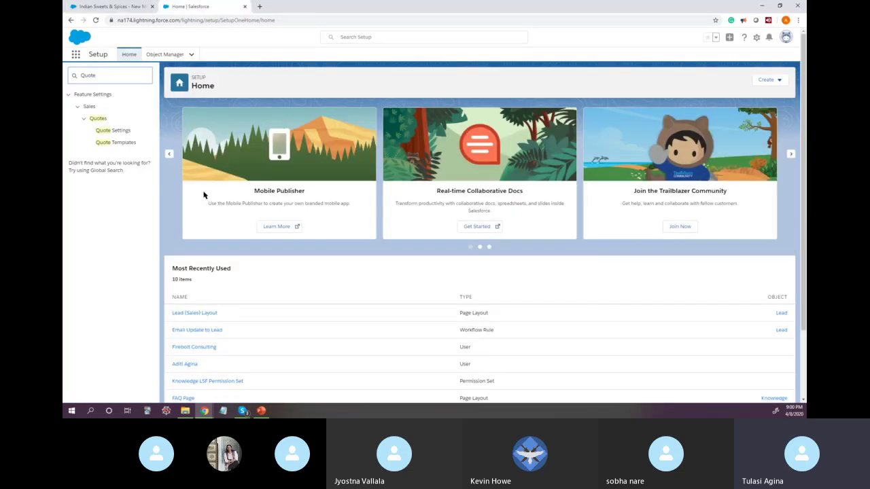
pyautogui.click(120, 144)
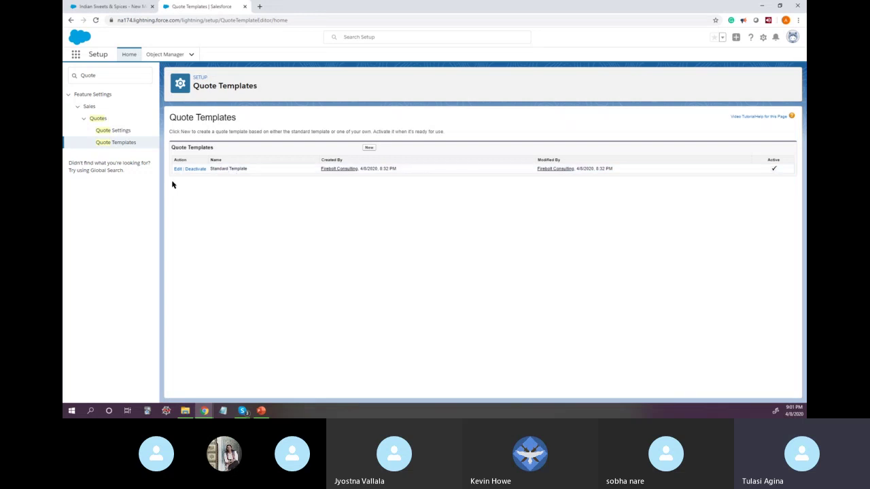
pyautogui.click(369, 147)
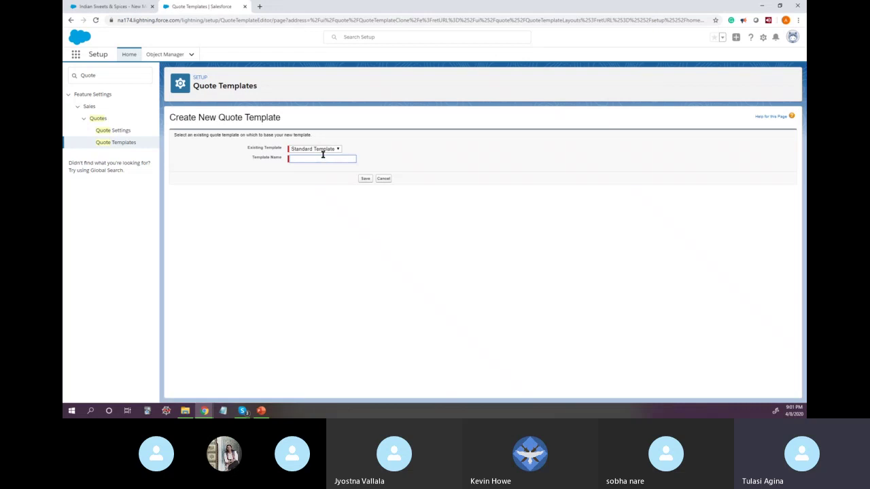
pyautogui.moveTo(248, 148); pyautogui.dragTo(280, 151)
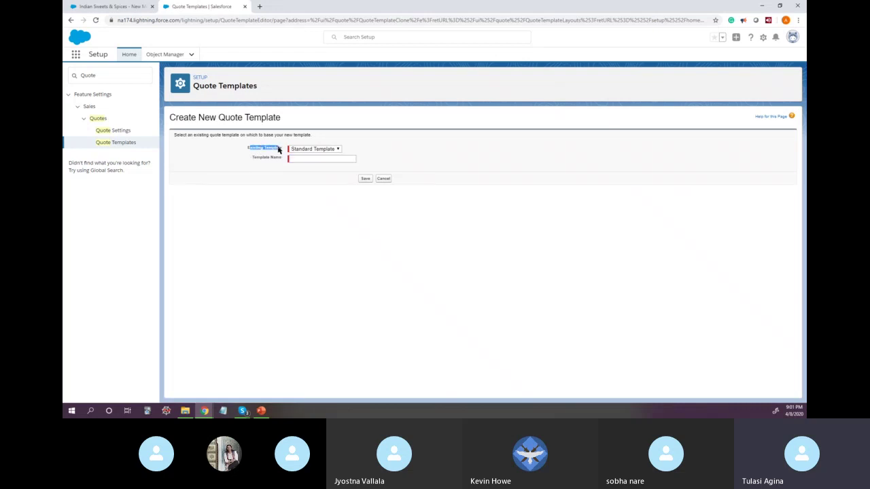
pyautogui.click(310, 159)
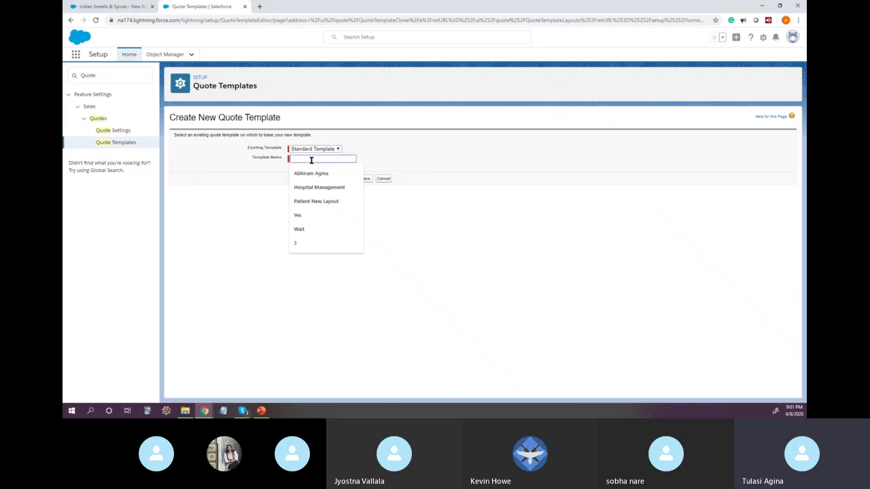
pyautogui.write('TA - Custom Quote ')
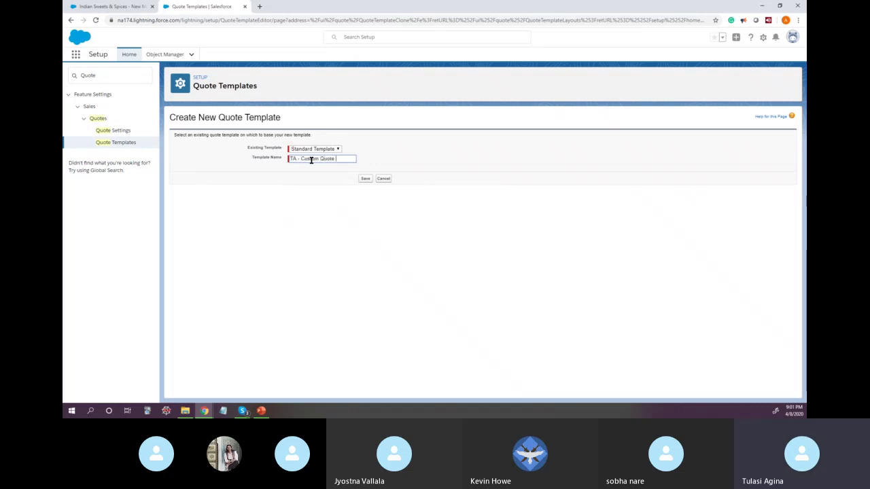
pyautogui.write('Template')
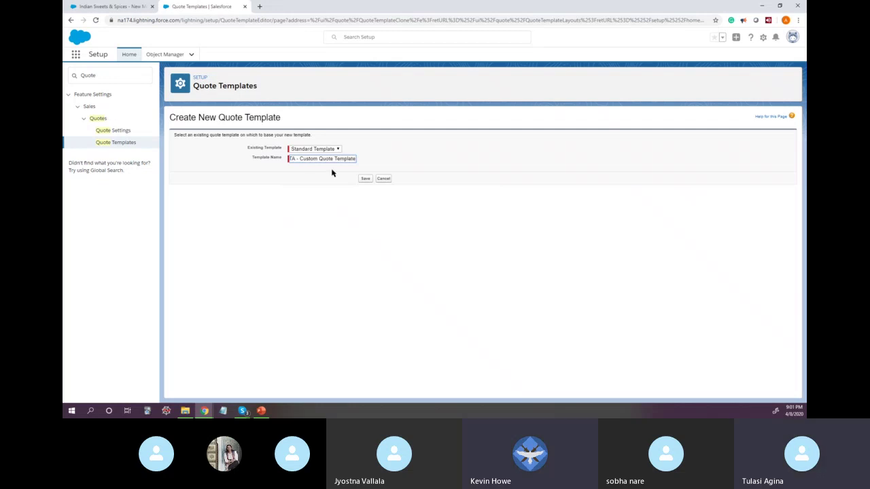
# Change the template name to "Govt - Custom Quote Template" and save the new quote template
pyautogui.hotkey('ctrl', 'Left')
pyautogui.hotkey('ctrl', 'Left')
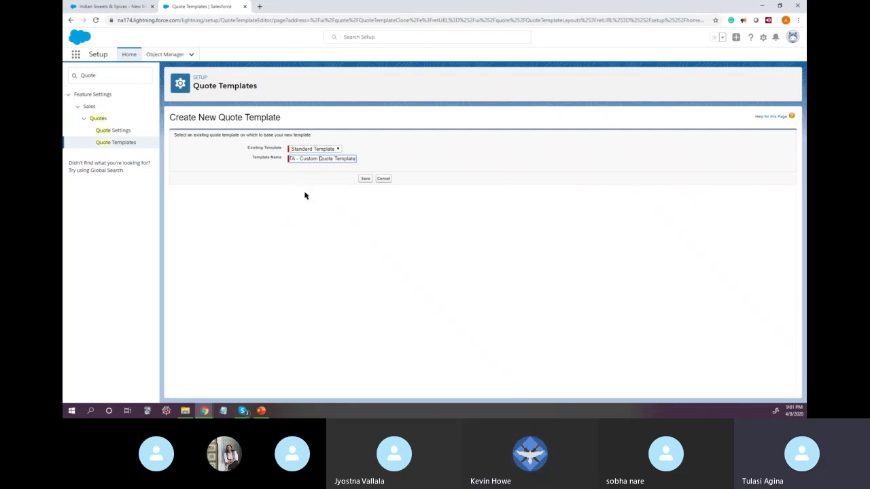
pyautogui.hotkey('shift', 'Home')
pyautogui.write('Govt')
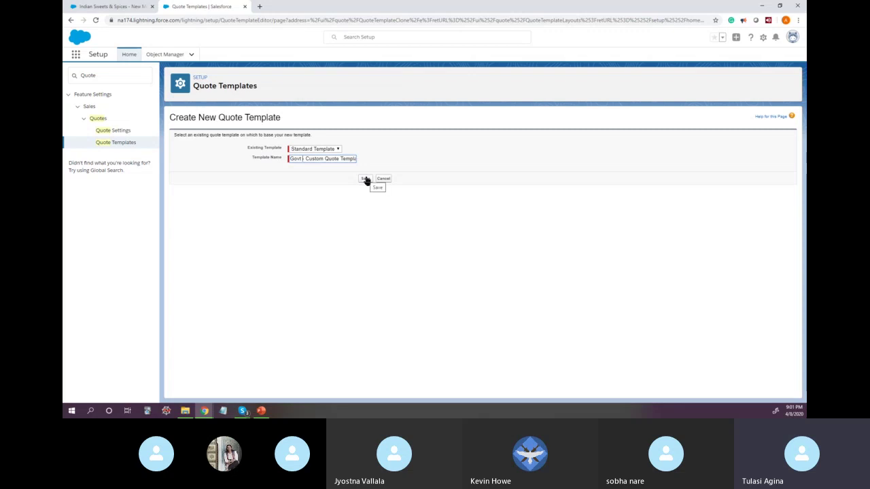
pyautogui.click(366, 179)
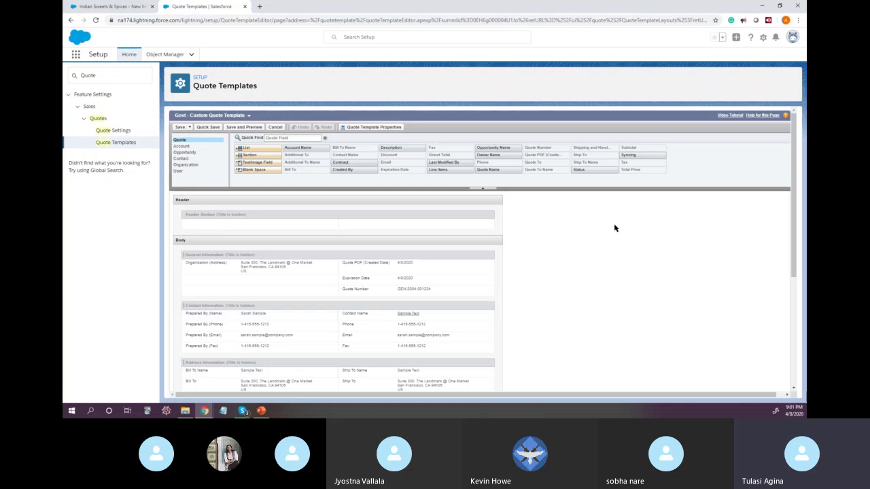
# Examine the custom template's layout from header to footer, and check the opportunity's Quotes related list
pyautogui.scroll(-5, 615, 231)
pyautogui.scroll(4, 616, 249)
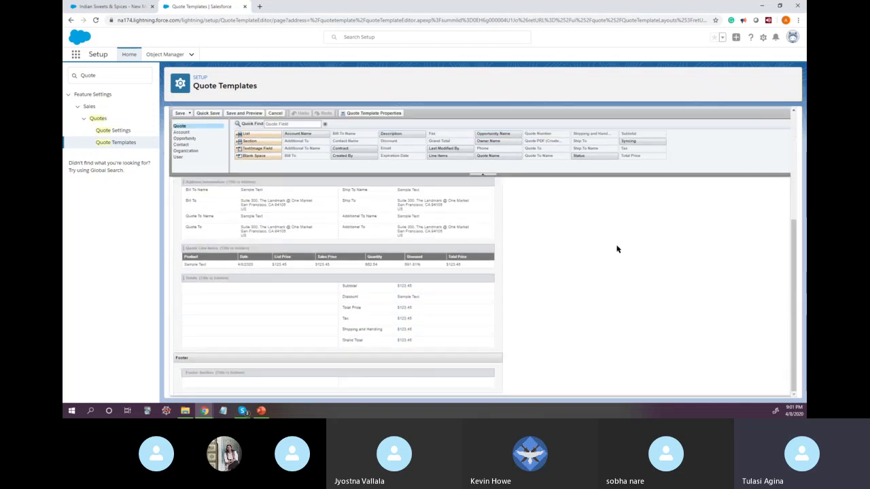
pyautogui.scroll(1, 616, 248)
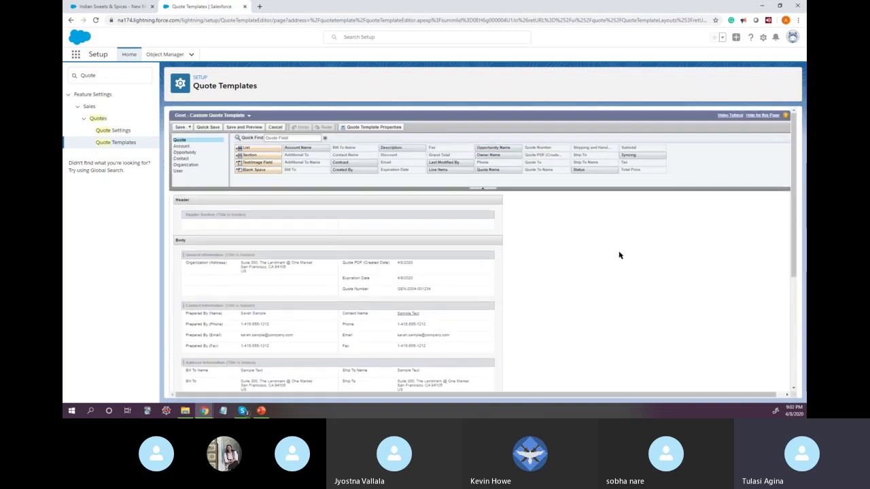
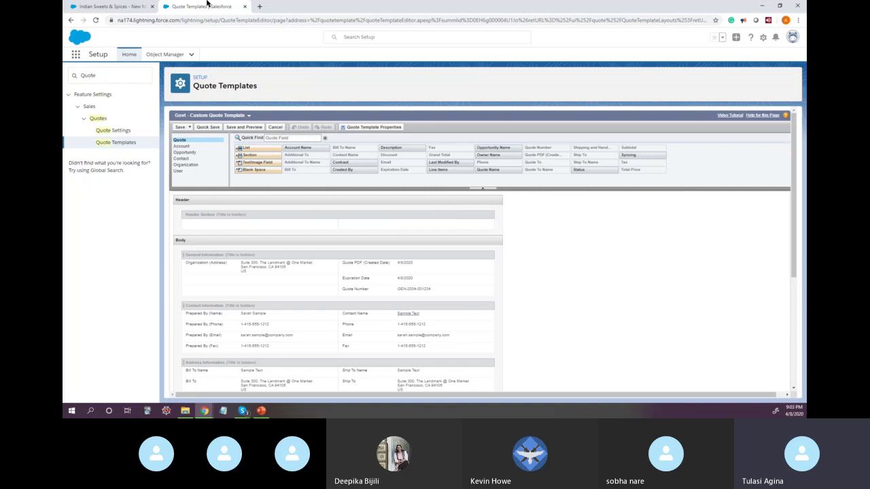
pyautogui.click(123, 7)
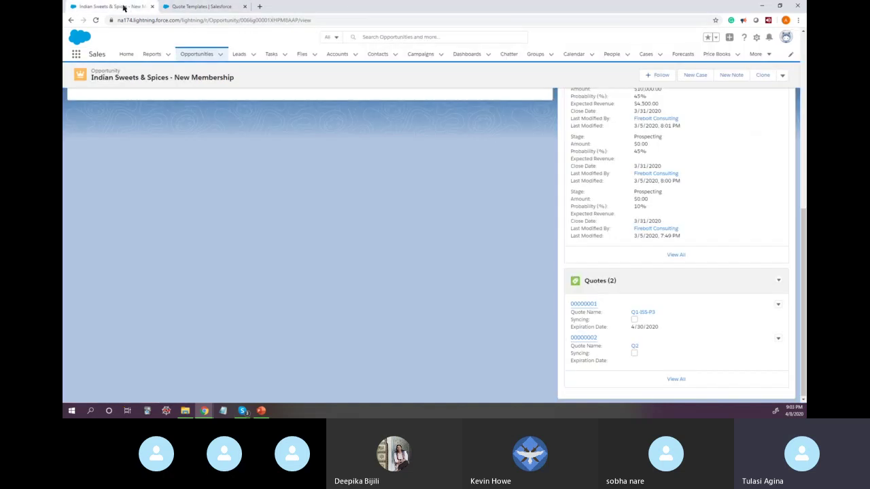
pyautogui.click(191, 8)
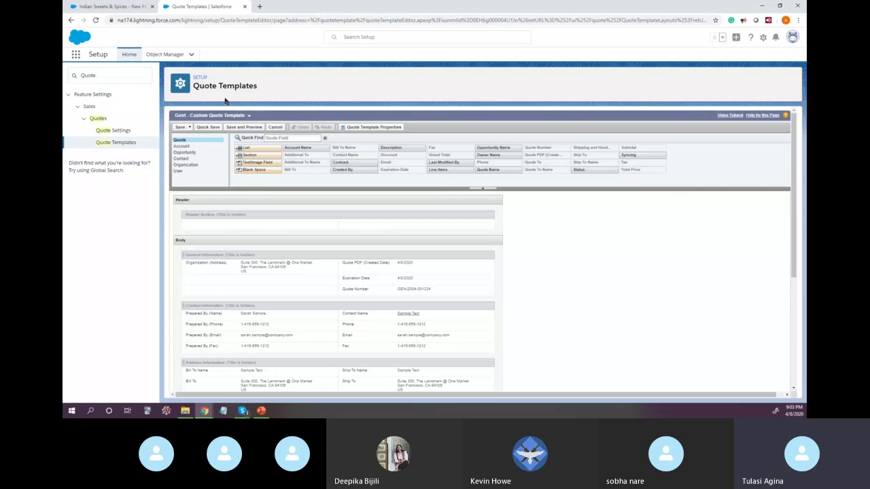
# Look through the fields the template editor offers for Account, Opportunity, Contact, Organization, User and Quote
pyautogui.click(180, 147)
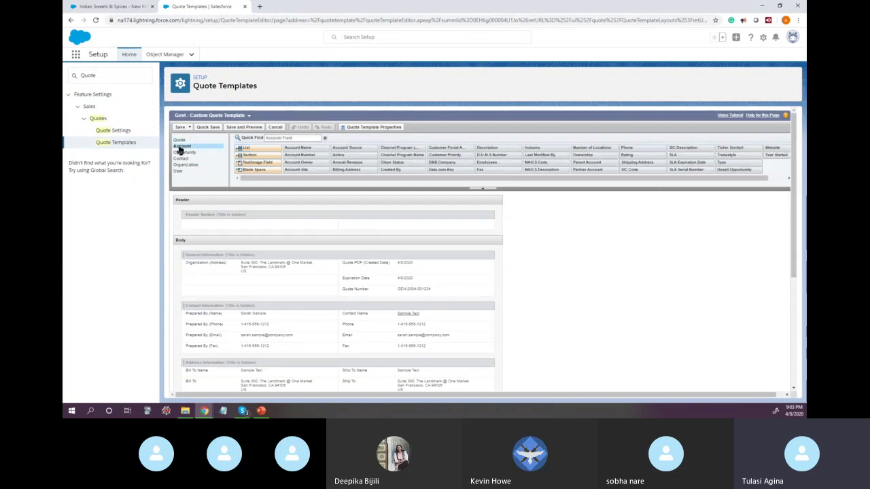
pyautogui.click(193, 154)
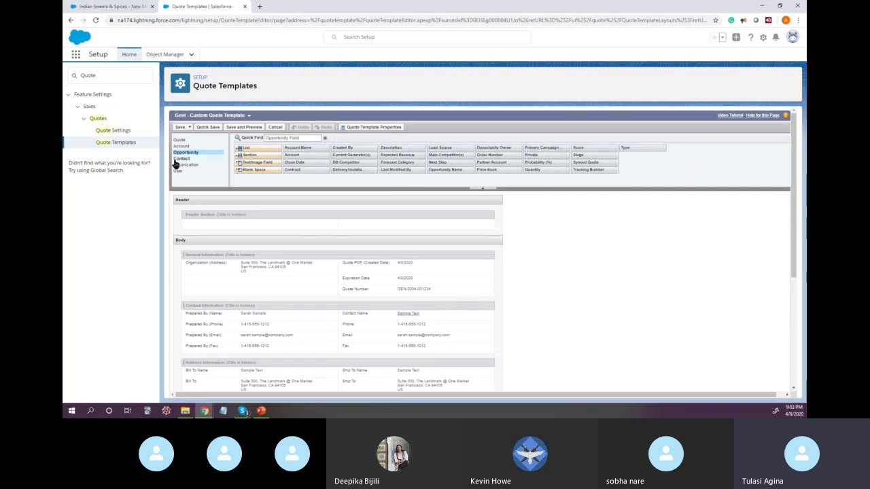
pyautogui.click(181, 159)
pyautogui.click(182, 166)
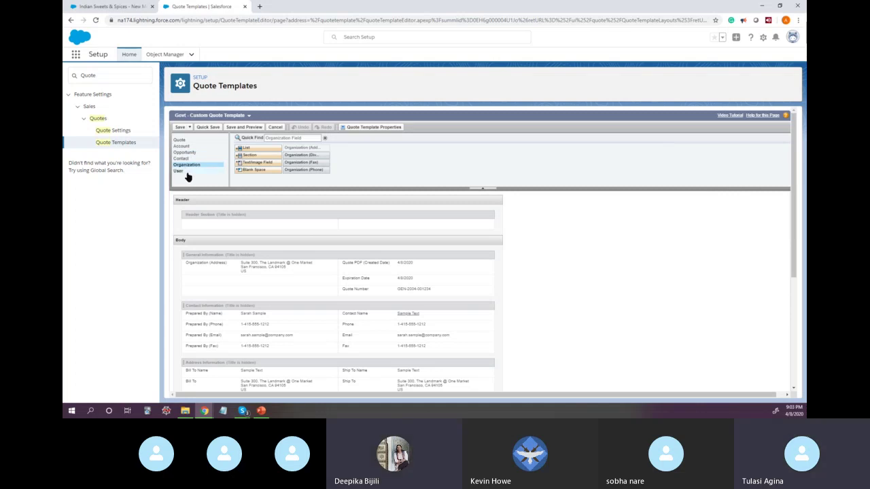
pyautogui.click(181, 171)
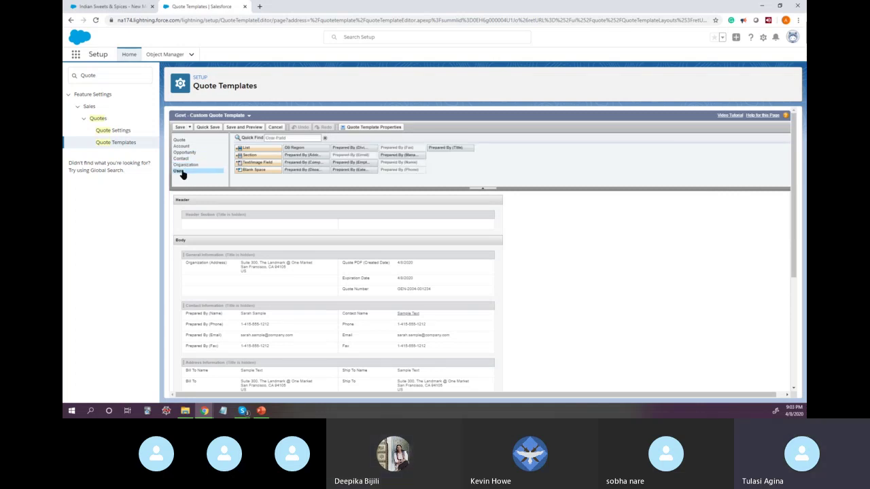
pyautogui.click(181, 140)
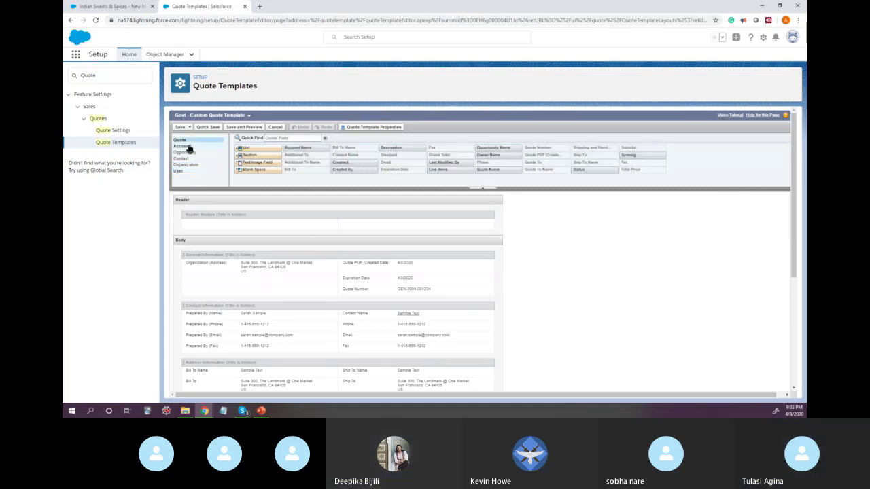
pyautogui.click(190, 147)
pyautogui.click(188, 152)
pyautogui.click(186, 159)
pyautogui.click(188, 166)
pyautogui.click(180, 172)
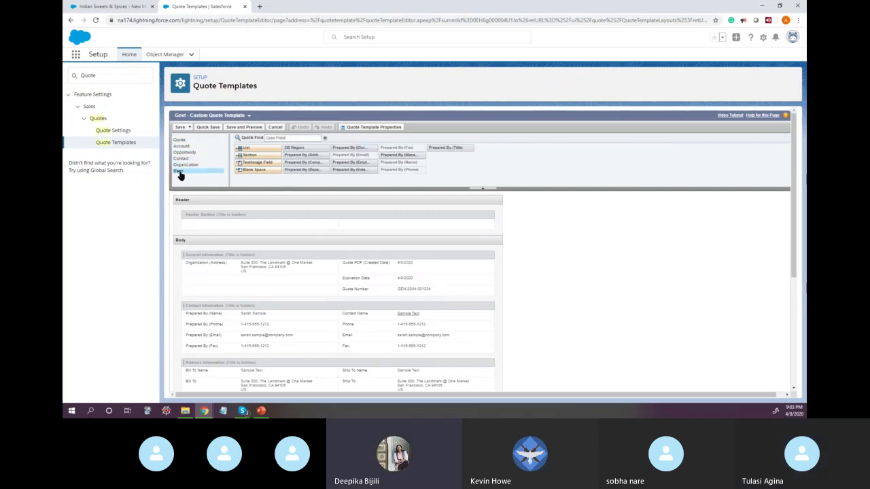
pyautogui.click(180, 140)
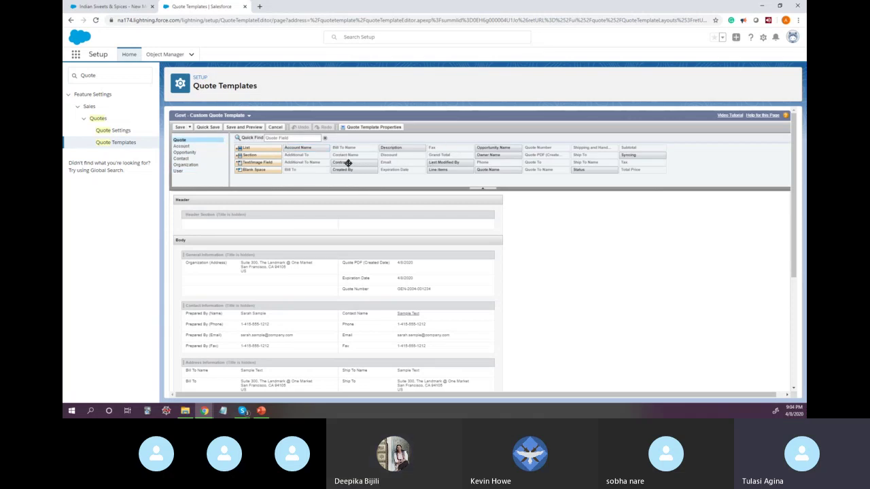
pyautogui.click(185, 152)
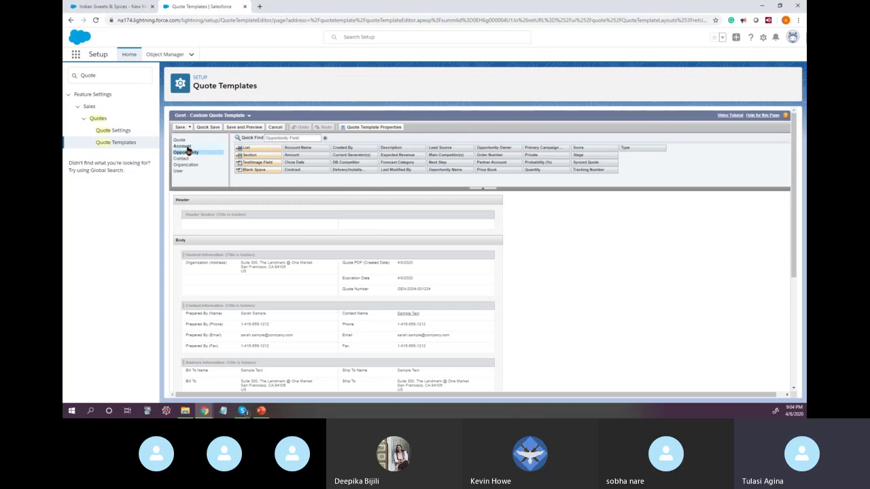
pyautogui.click(183, 147)
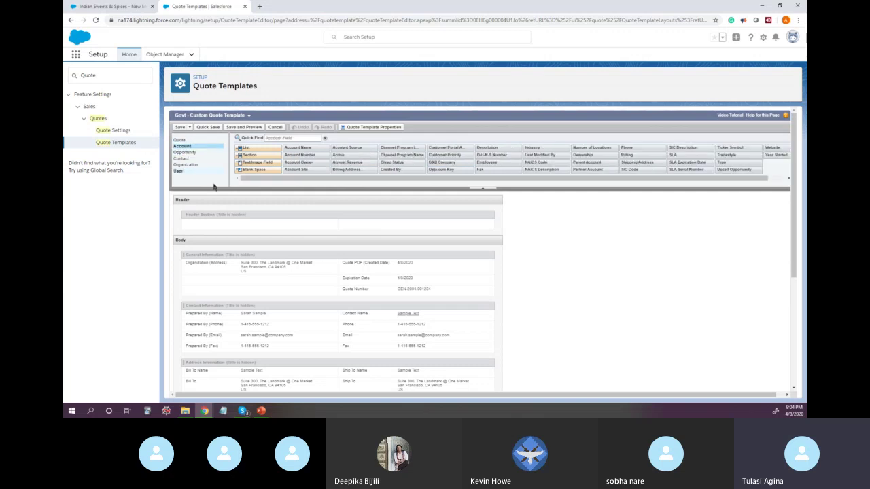
# Make the title of the template's Header Section visible in its section properties
pyautogui.scroll(-3, 578, 280)
pyautogui.scroll(5, 578, 285)
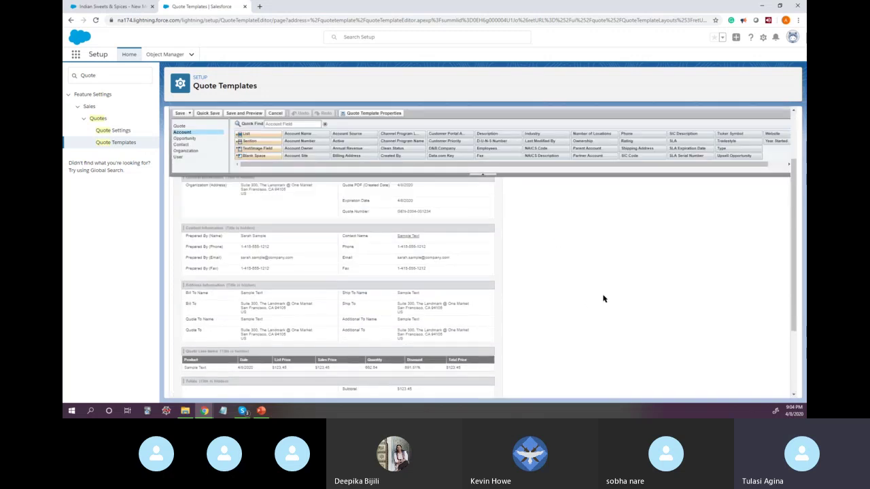
pyautogui.scroll(1, 337, 345)
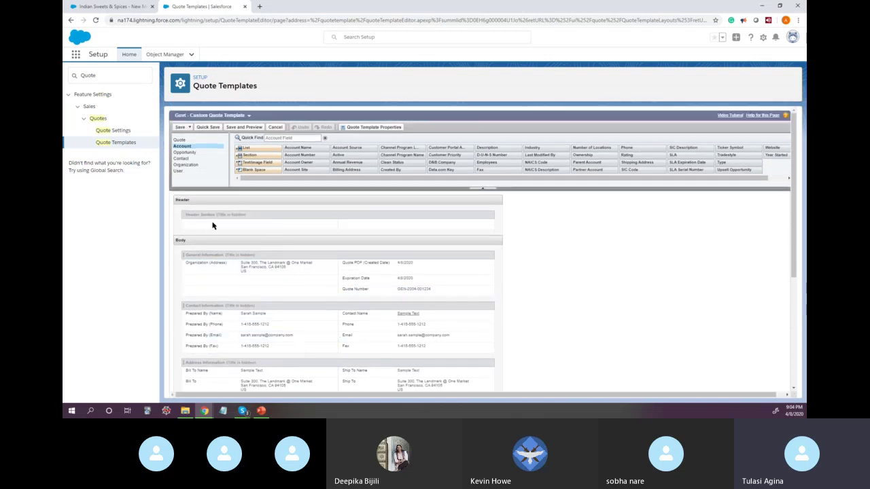
pyautogui.click(489, 215)
pyautogui.click(468, 218)
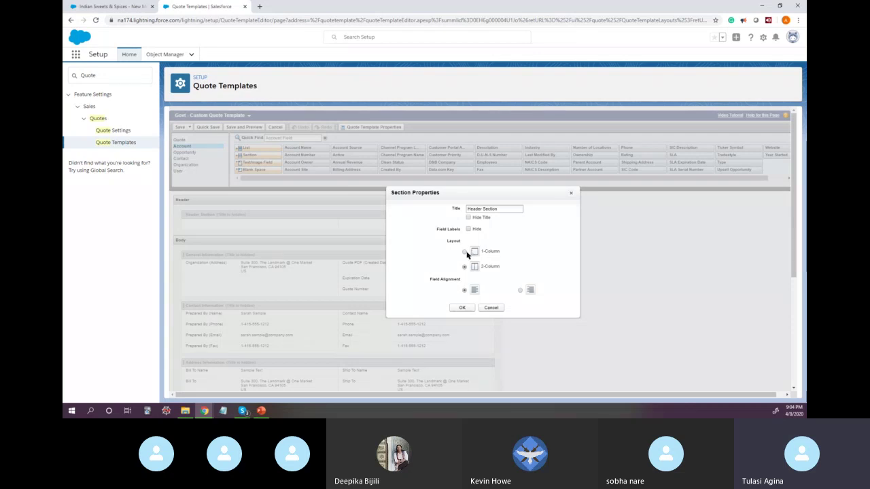
pyautogui.click(462, 308)
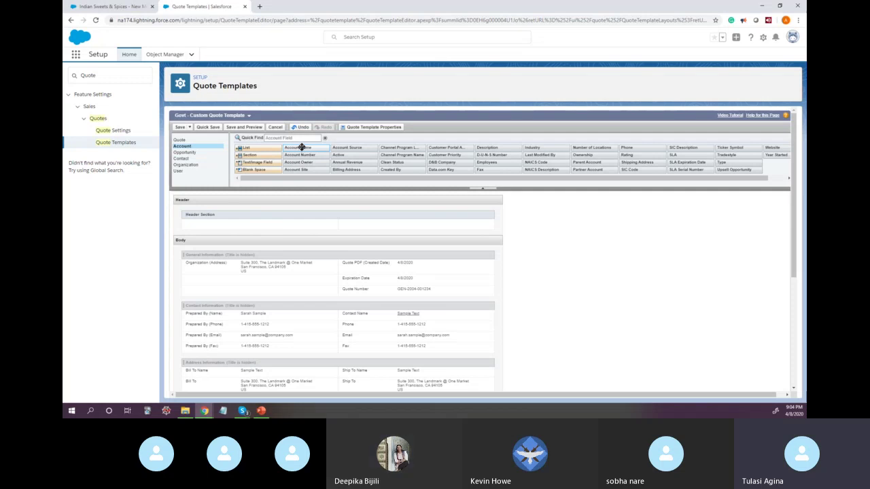
# Add the account's Account Name and the quote's Quote Name side by side in the Header Section, and review its properties
pyautogui.moveTo(301, 148); pyautogui.dragTo(235, 227)
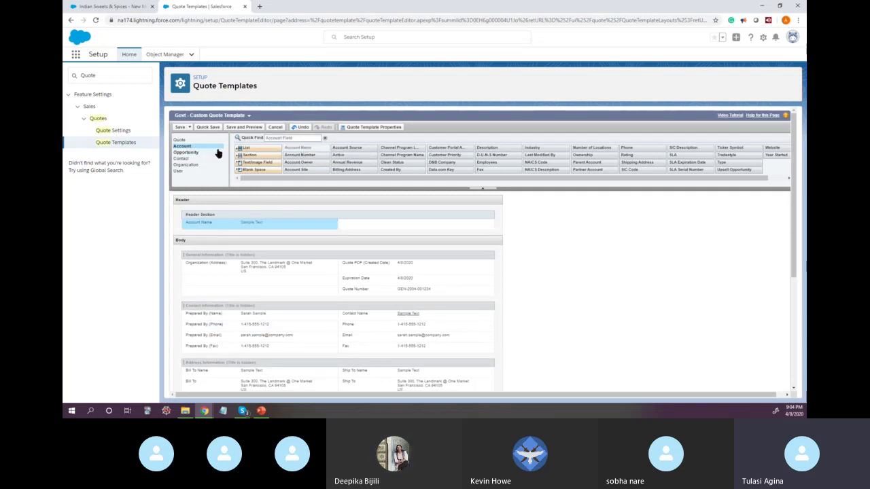
pyautogui.click(180, 140)
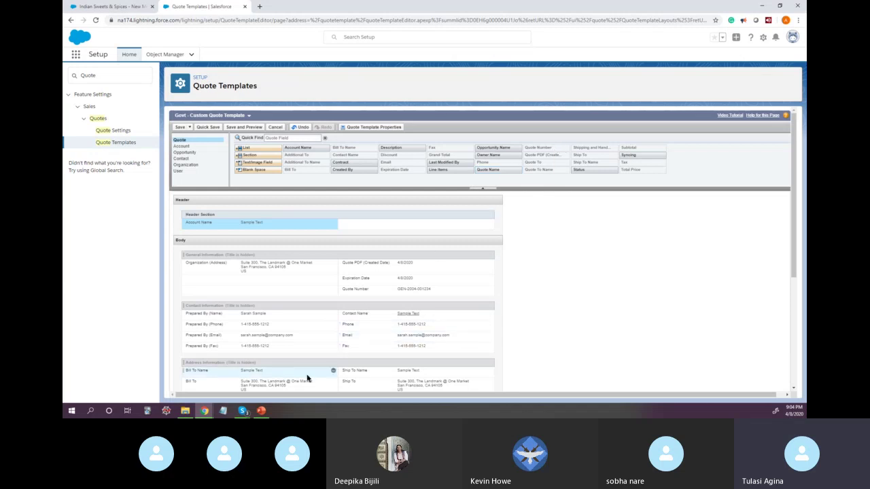
pyautogui.moveTo(492, 170); pyautogui.dragTo(374, 238)
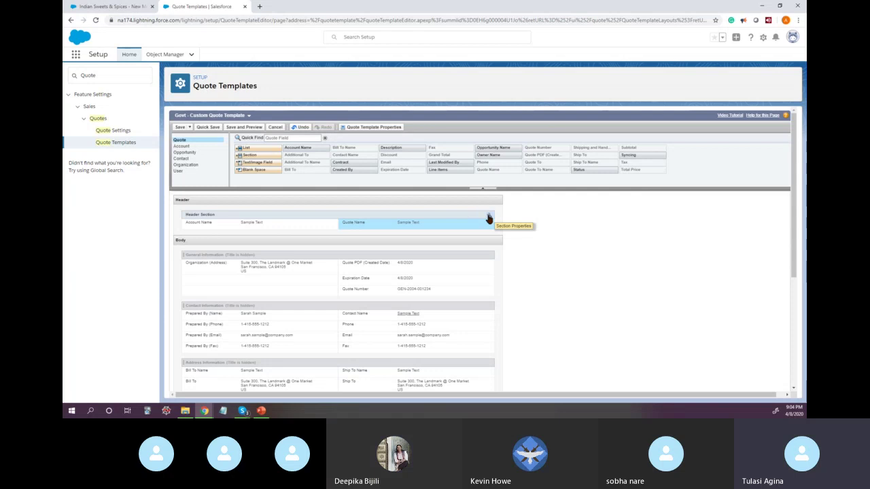
pyautogui.click(488, 218)
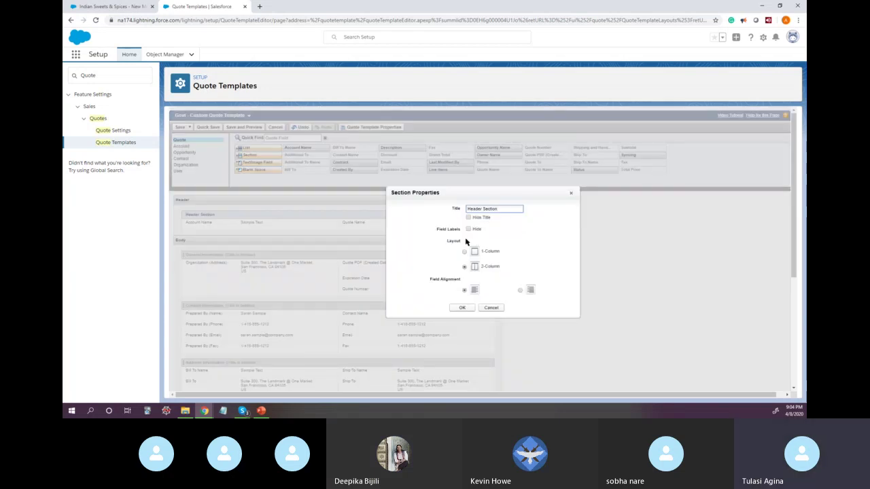
pyautogui.click(462, 308)
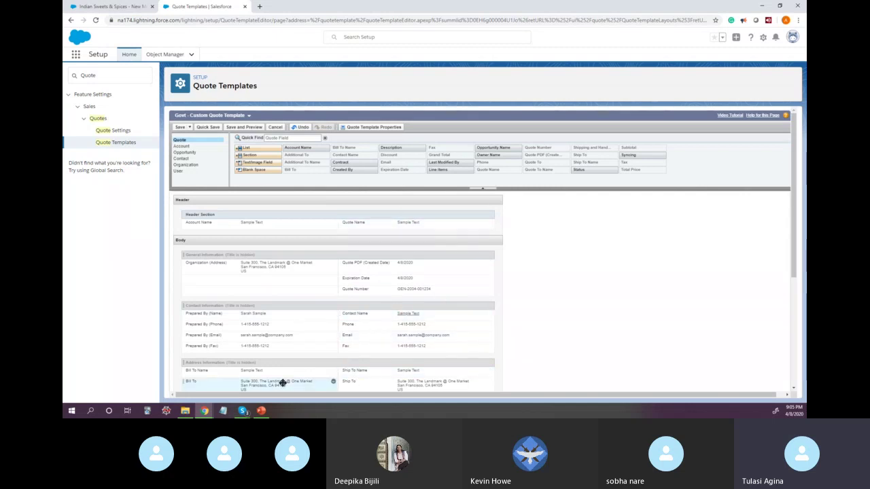
# Search the web in a new browser tab for "sample quote for solar panels"
pyautogui.click(260, 6)
pyautogui.write('sample qupote')
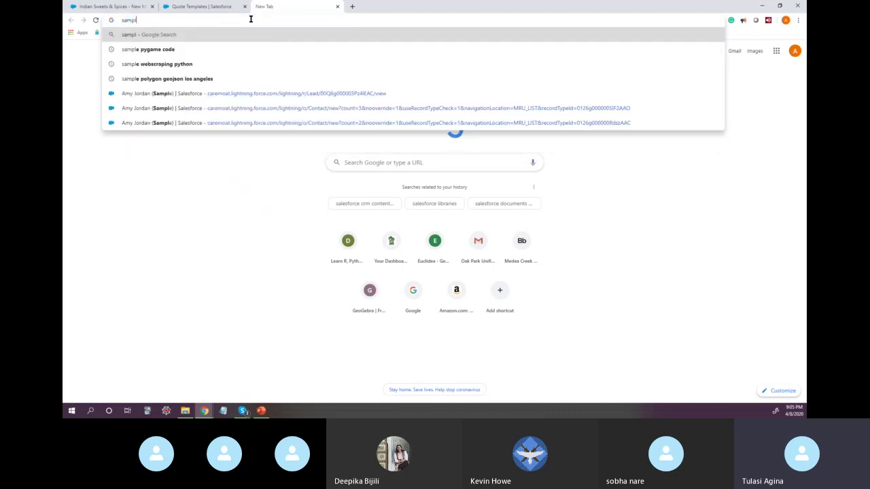
pyautogui.press('BackSpace')
pyautogui.press('BackSpace')
pyautogui.press('BackSpace')
pyautogui.press('BackSpace')
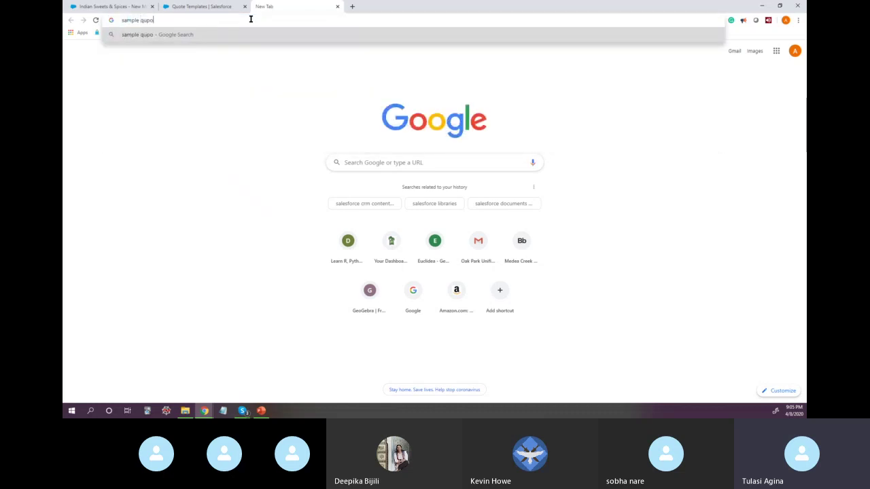
pyautogui.write('opte')
pyautogui.press('BackSpace')
pyautogui.press('BackSpace')
pyautogui.press('BackSpace')
pyautogui.write('te for solar panels')
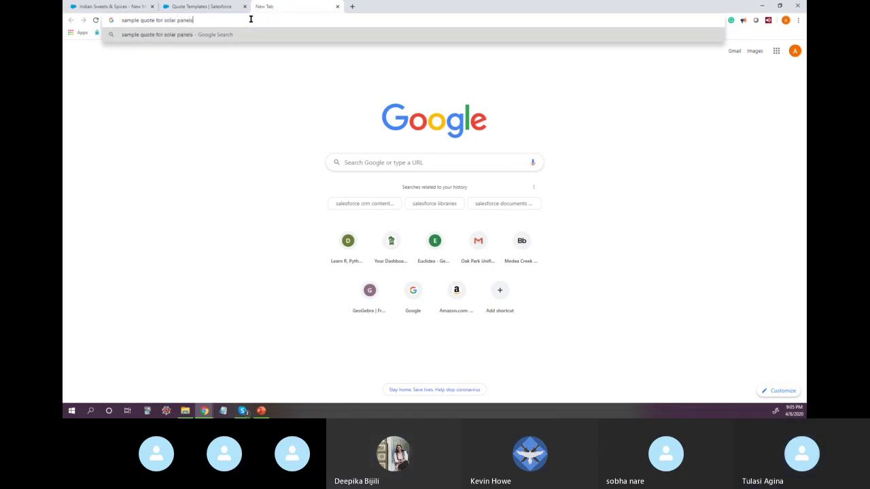
pyautogui.press('Return')
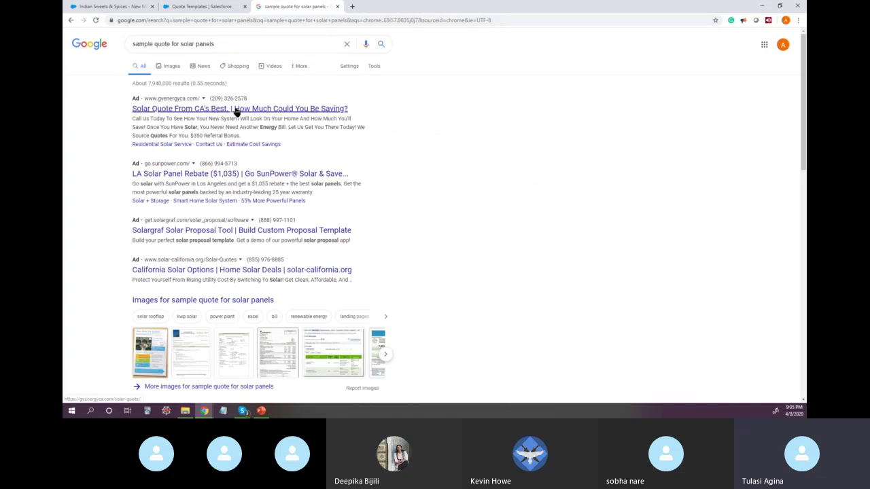
# Browse the image results for sample quotes and enlarge the Landscape Co. proposal
pyautogui.click(229, 359)
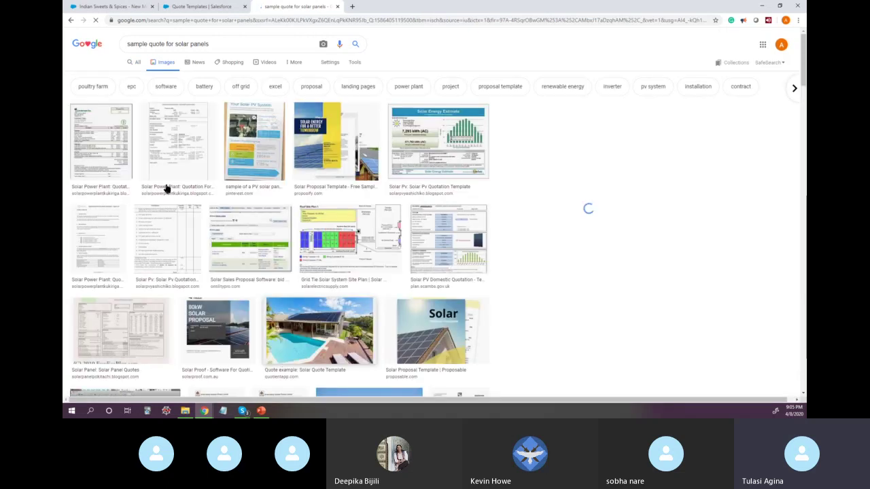
pyautogui.click(125, 130)
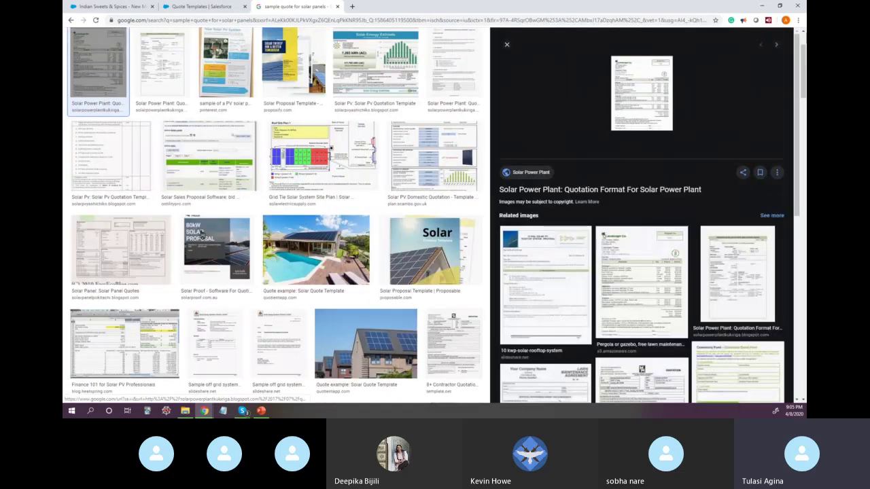
pyautogui.click(637, 282)
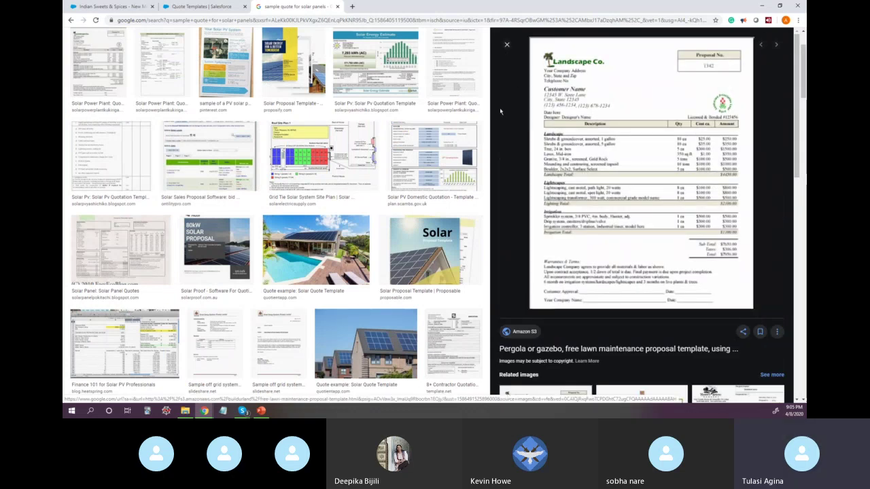
pyautogui.click(623, 81)
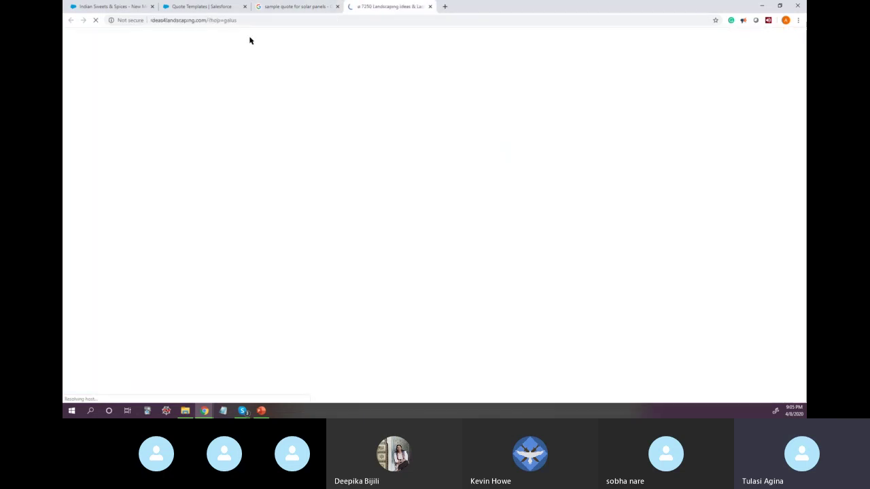
pyautogui.scroll(-4, 273, 222)
pyautogui.scroll(-12, 273, 221)
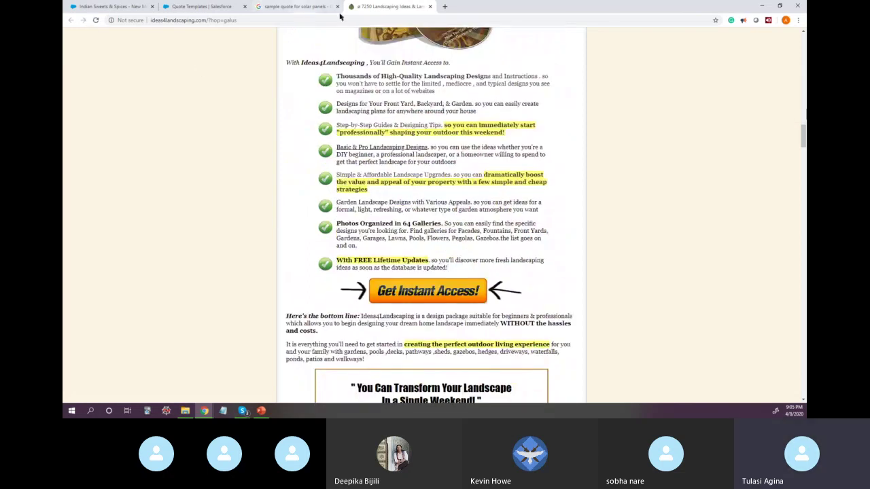
pyautogui.click(430, 6)
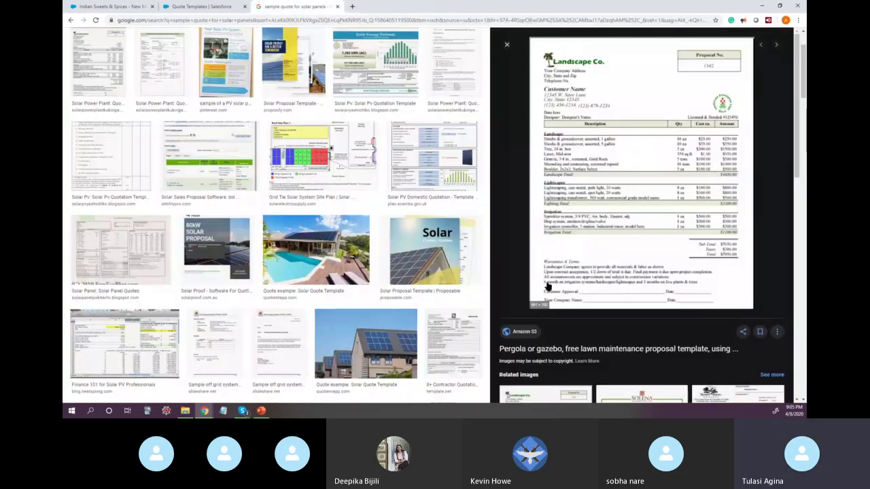
# Open the Landscape Co. proposal image on its own in a new tab
pyautogui.rightClick(599, 92)
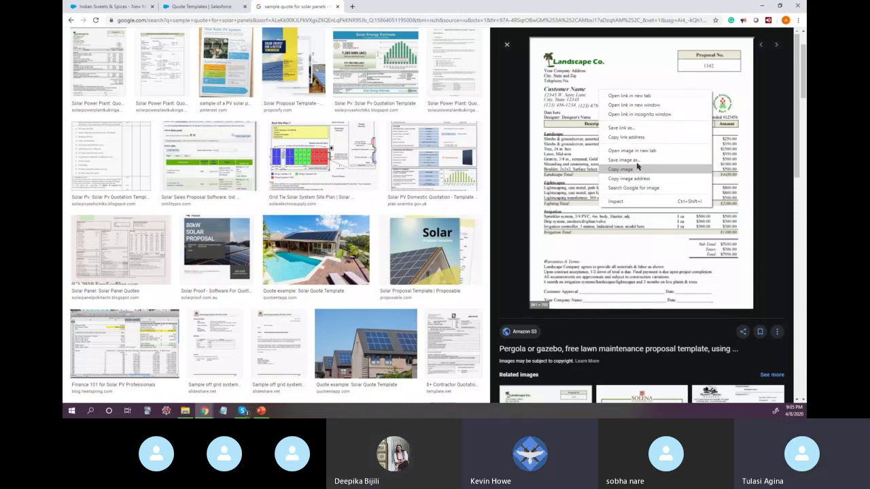
pyautogui.click(633, 150)
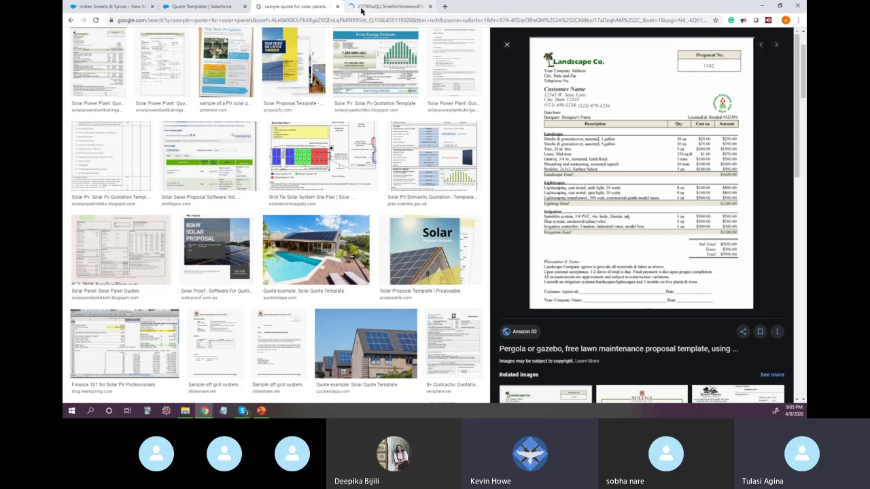
# View the Landscape Co. proposal image at 150% zoom
pyautogui.click(358, 8)
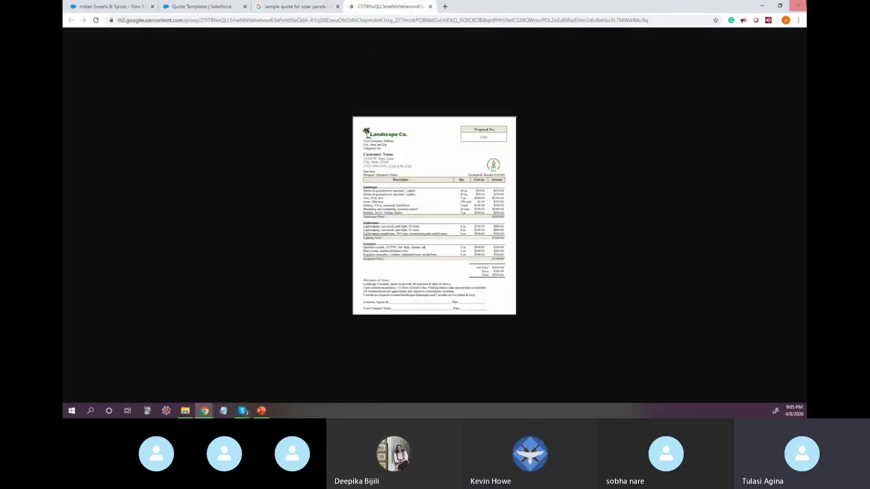
pyautogui.click(797, 19)
pyautogui.click(776, 107)
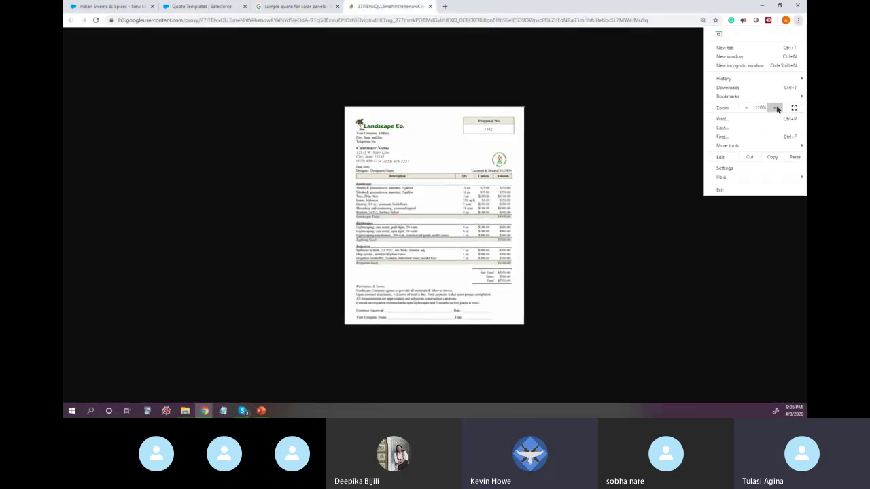
pyautogui.click(776, 107)
pyautogui.click(776, 107)
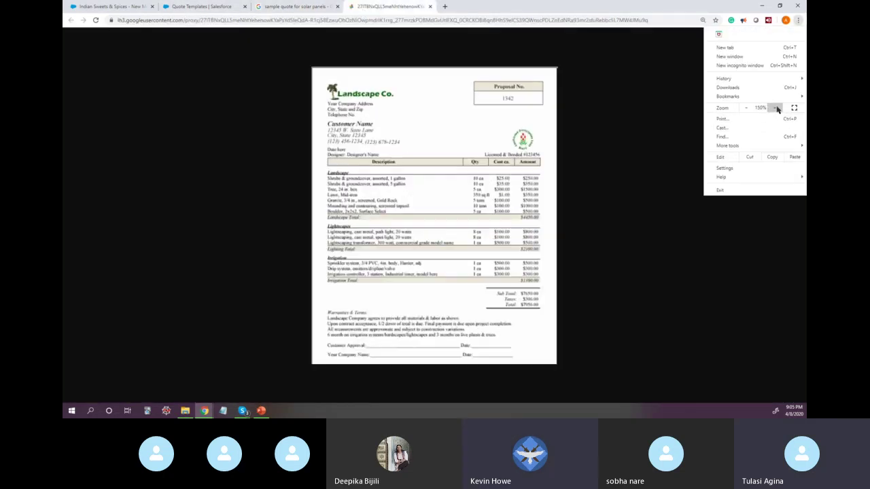
pyautogui.click(239, 136)
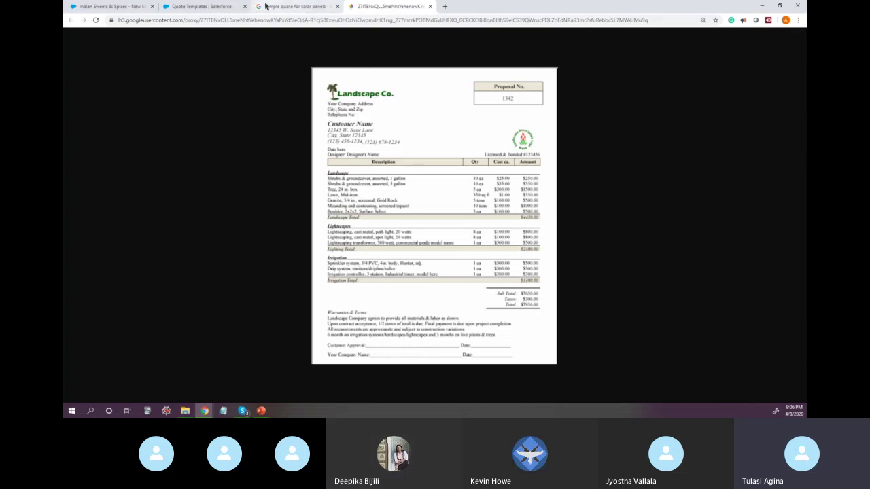
# Compare the Landscape Co. proposal with the Govt - Custom Quote Template, reviewing the available Account fields and the layout down to its footer
pyautogui.click(198, 7)
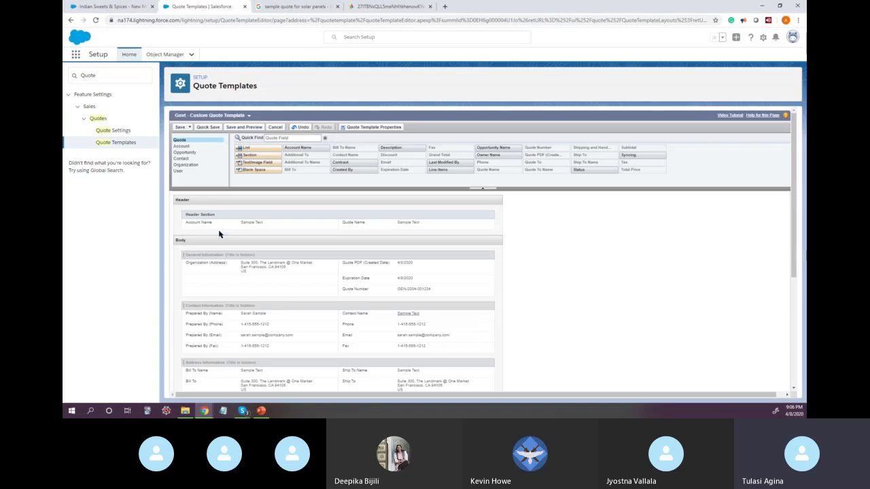
pyautogui.click(181, 146)
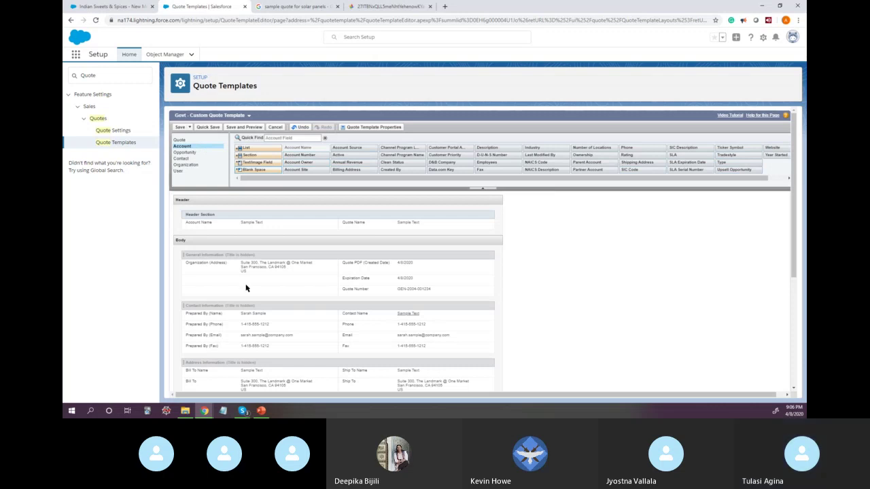
pyautogui.click(372, 10)
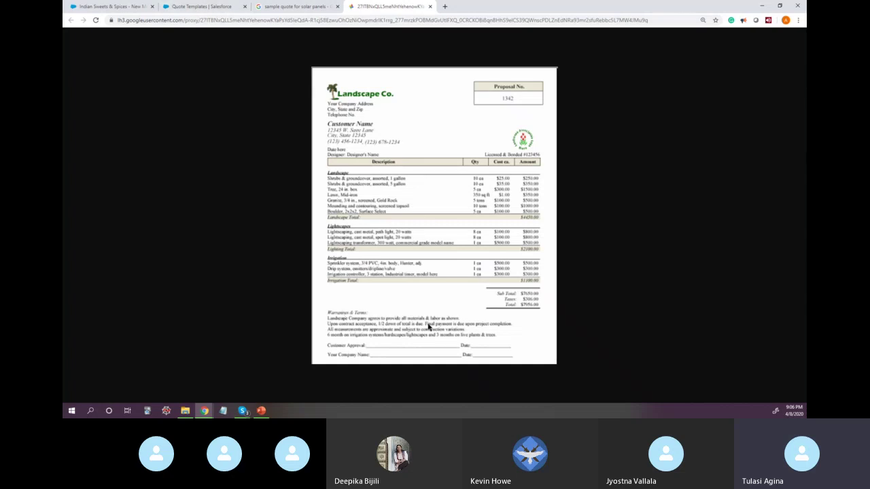
pyautogui.click(202, 6)
pyautogui.scroll(-1, 242, 259)
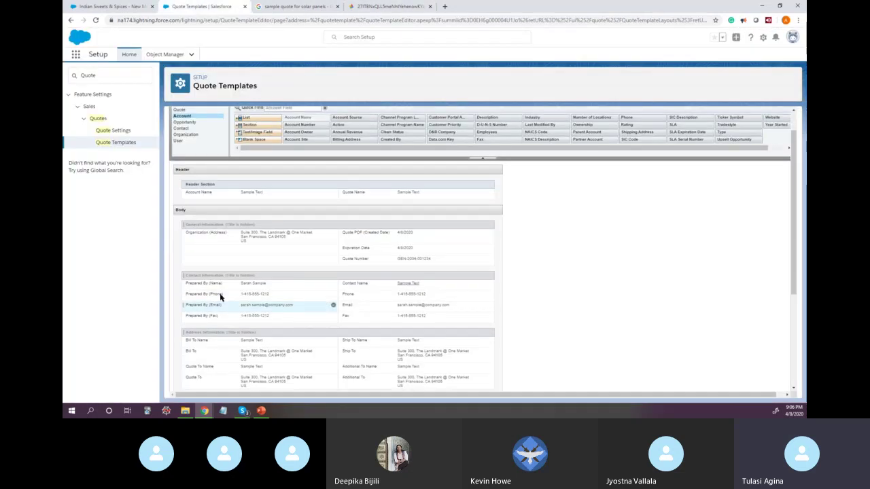
pyautogui.scroll(-2, 276, 267)
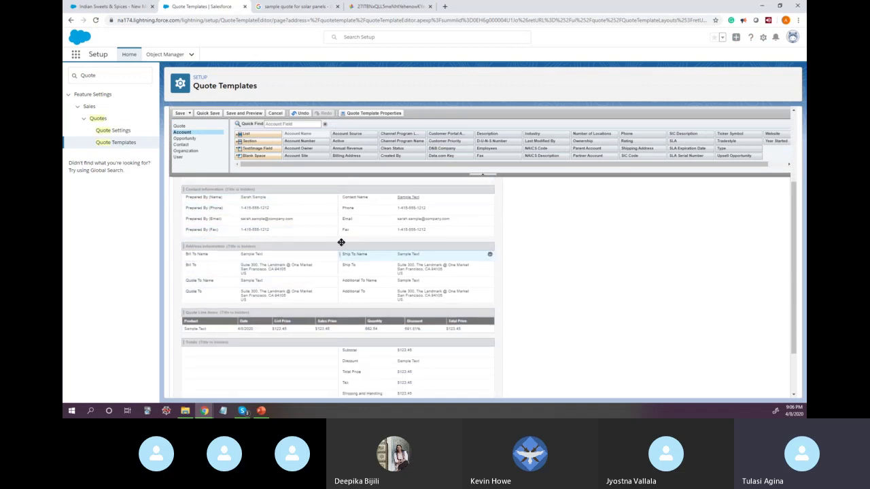
pyautogui.scroll(-2, 367, 317)
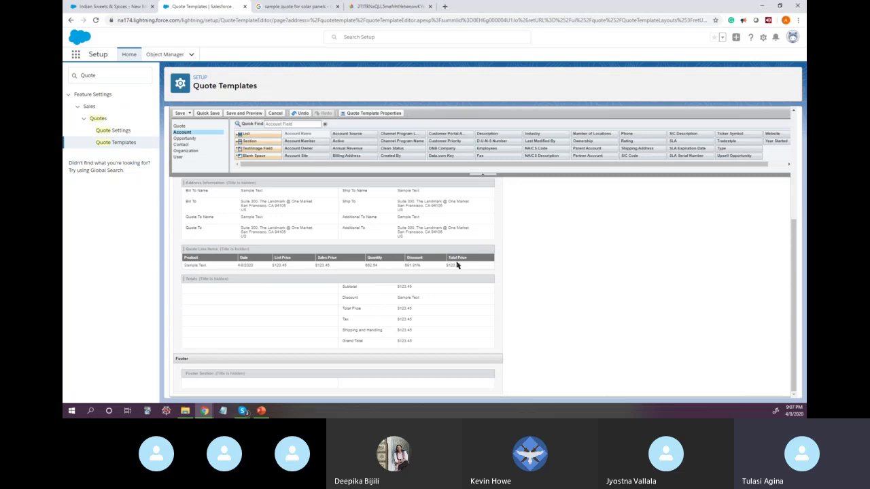
# Add the opportunity's Order Number field to the second column of the template's Footer Section
pyautogui.click(178, 127)
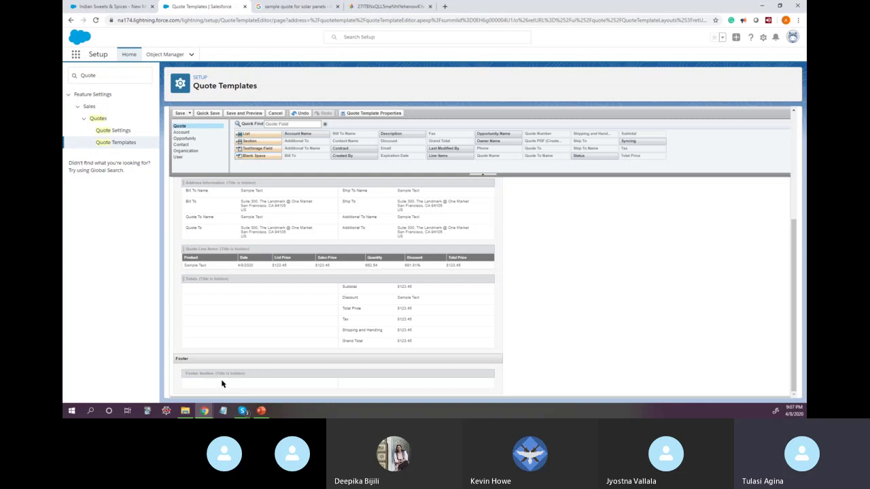
pyautogui.click(185, 138)
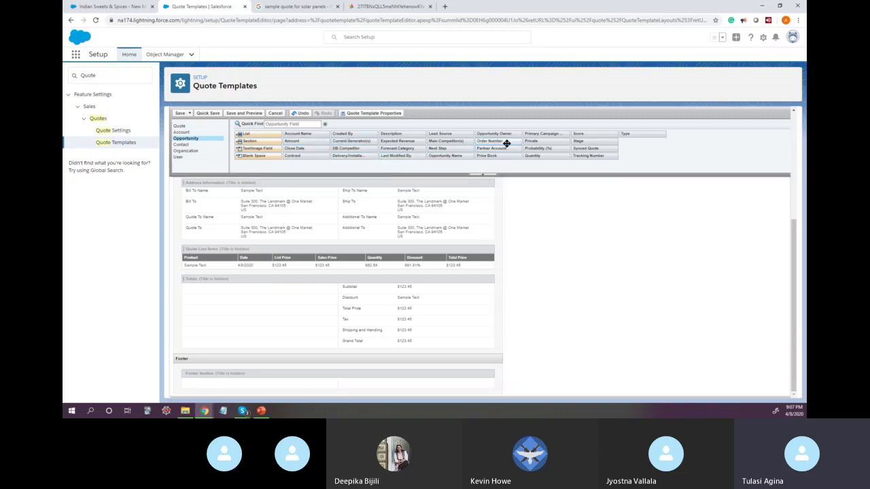
pyautogui.moveTo(506, 144); pyautogui.dragTo(517, 159)
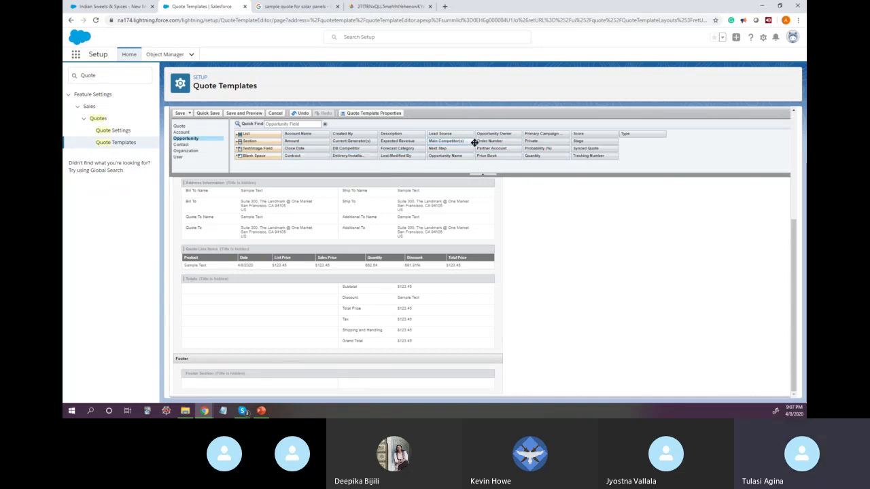
pyautogui.moveTo(486, 141); pyautogui.dragTo(375, 384)
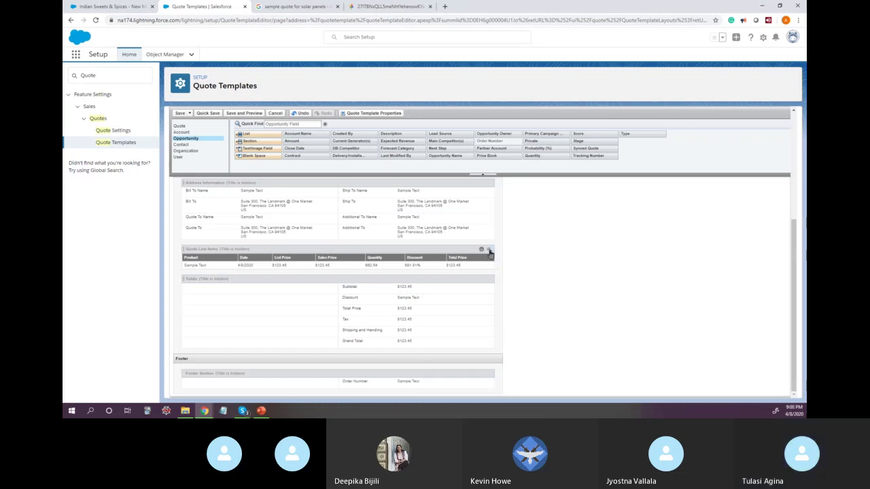
# Add the Product Code column to the Quote Line Items list and place it between Sales Price and Quantity
pyautogui.click(490, 257)
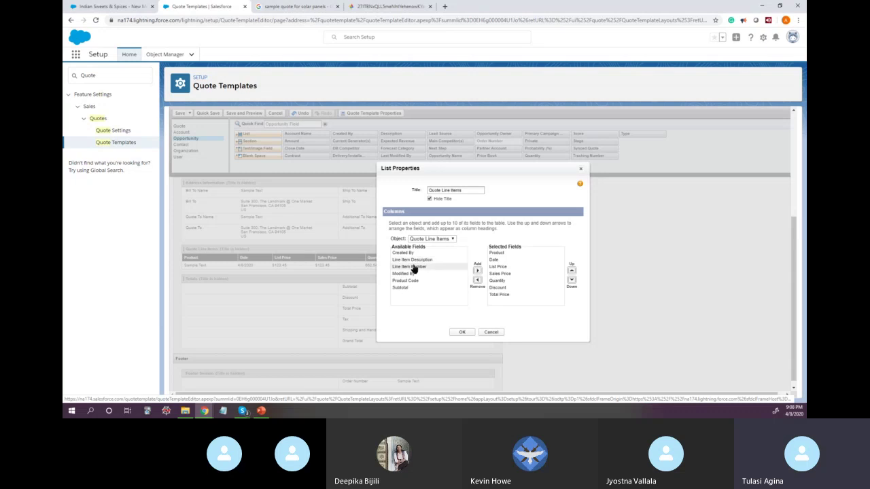
pyautogui.click(418, 281)
pyautogui.click(477, 271)
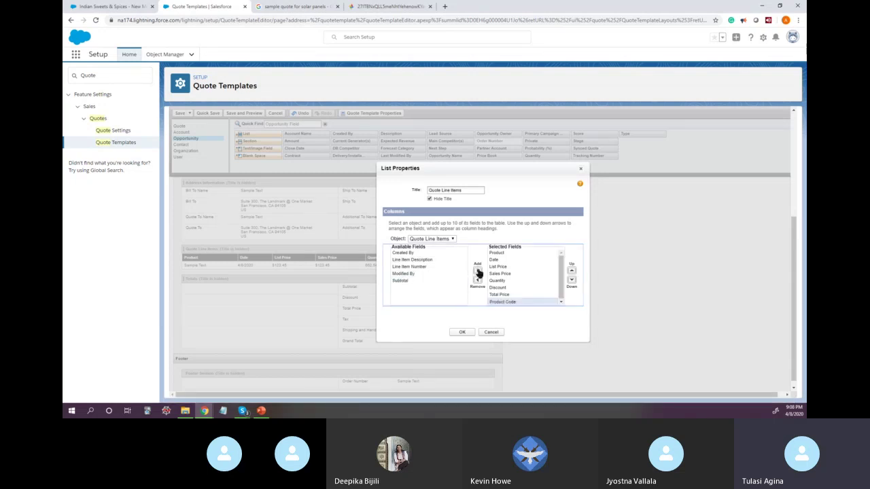
pyautogui.click(571, 272)
pyautogui.click(572, 272)
pyautogui.click(571, 272)
pyautogui.click(572, 272)
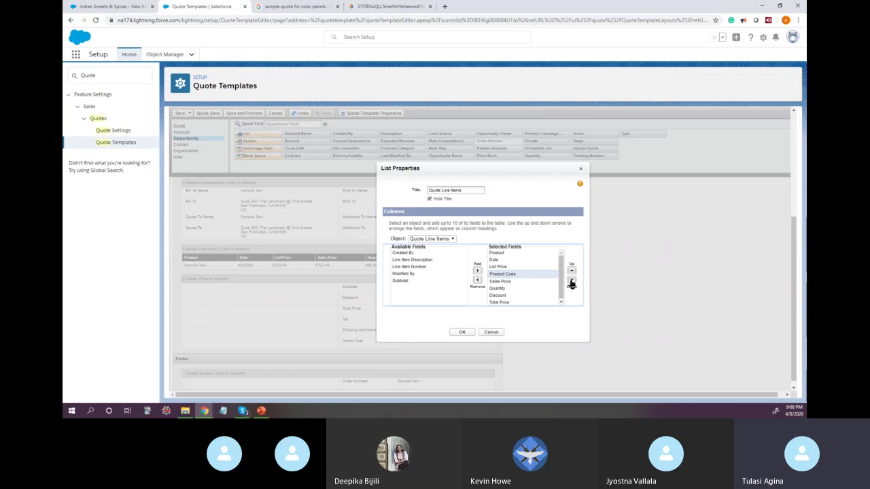
pyautogui.click(571, 283)
pyautogui.click(461, 333)
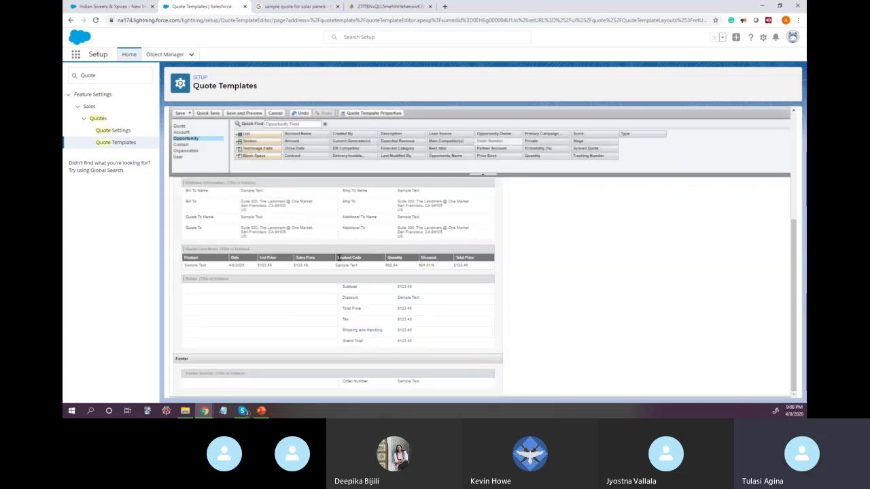
pyautogui.click(342, 259)
# Show the title of the Address Information section in its two-column layout
pyautogui.click(489, 185)
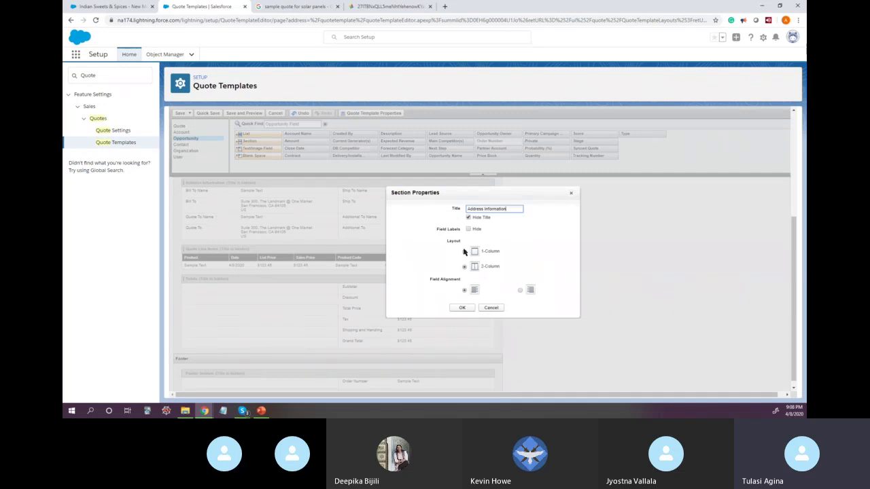
pyautogui.click(466, 252)
pyautogui.click(462, 307)
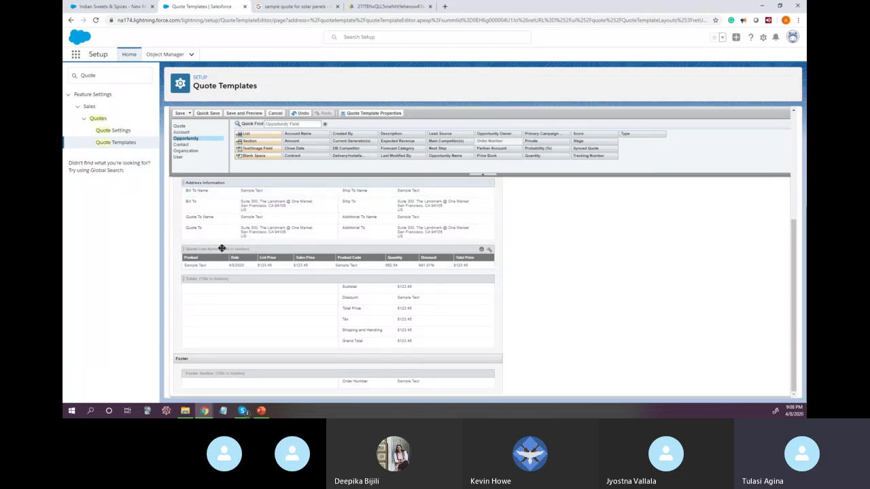
# Show the title of the Quote Line Items list and add the Subtotal column after Total Price
pyautogui.click(490, 251)
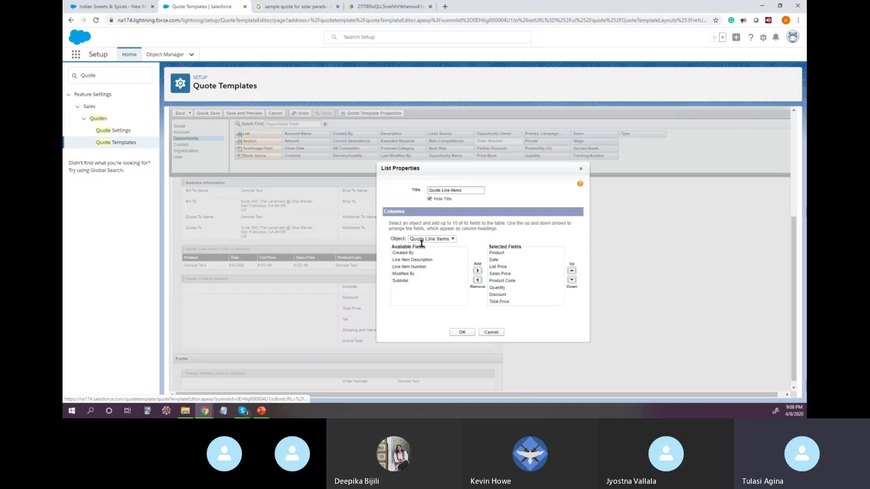
pyautogui.click(408, 274)
pyautogui.click(416, 282)
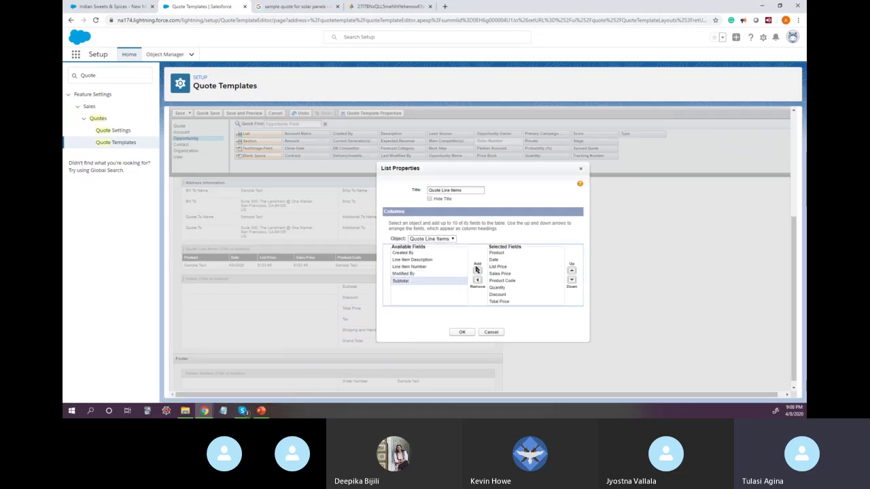
pyautogui.click(477, 271)
pyautogui.click(462, 333)
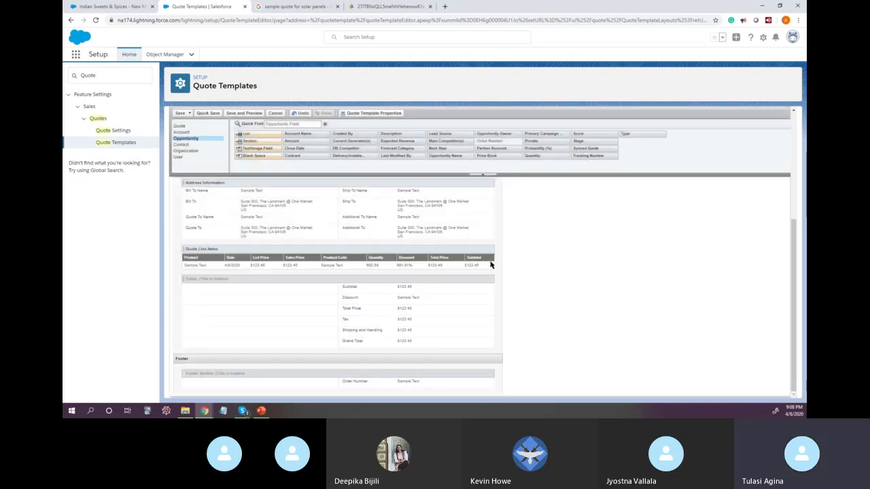
# Remove the Address Information section from the template body, undo the removal once, and remove it again
pyautogui.moveTo(481, 252)
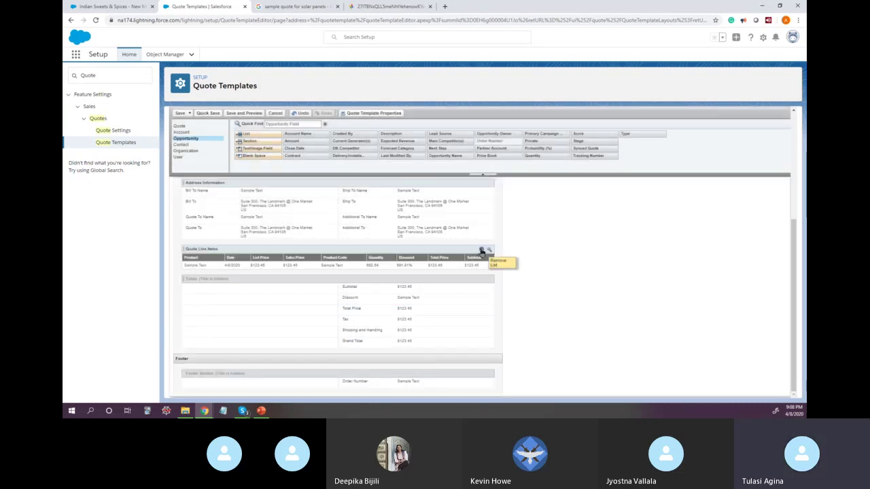
pyautogui.scroll(3, 412, 305)
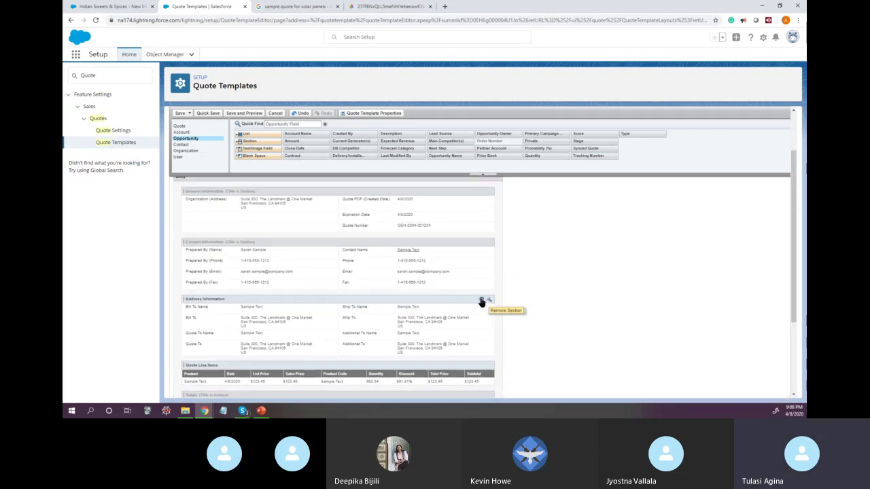
pyautogui.click(481, 300)
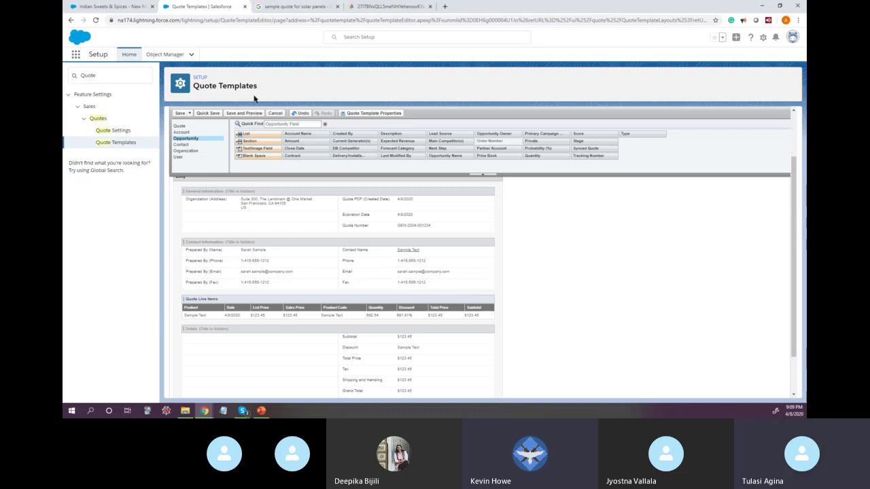
pyautogui.click(297, 114)
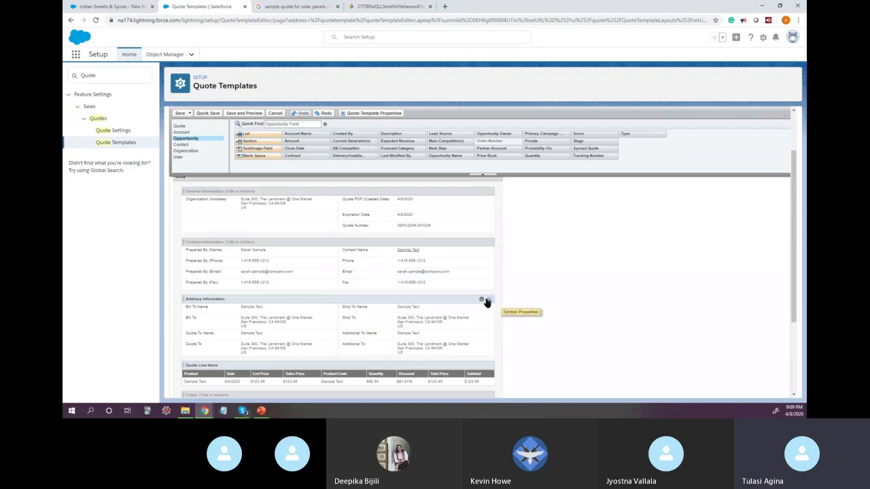
pyautogui.click(481, 299)
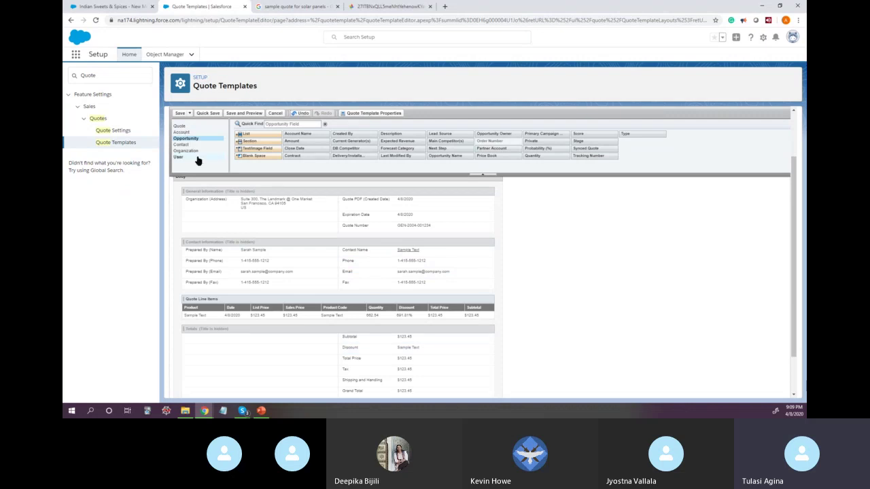
# Insert a two-column section titled "Custom Address SECTION" between Contact Information and Quote Line Items
pyautogui.click(182, 132)
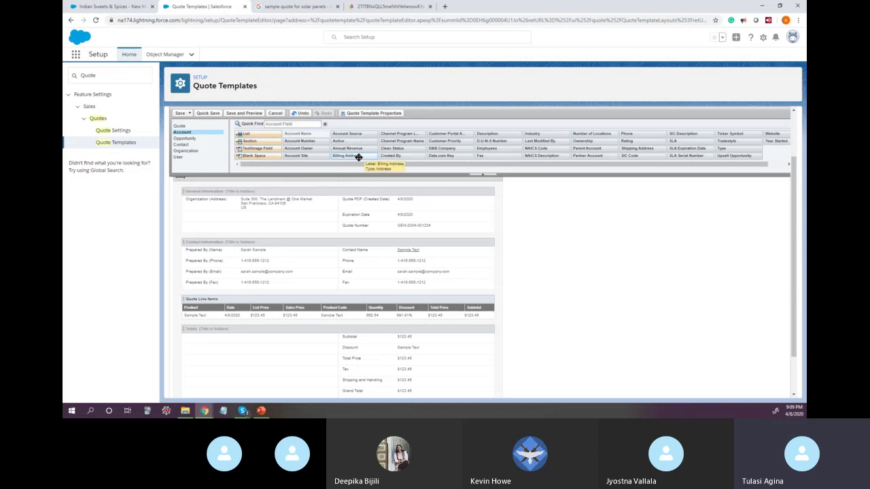
pyautogui.moveTo(255, 140); pyautogui.dragTo(200, 295)
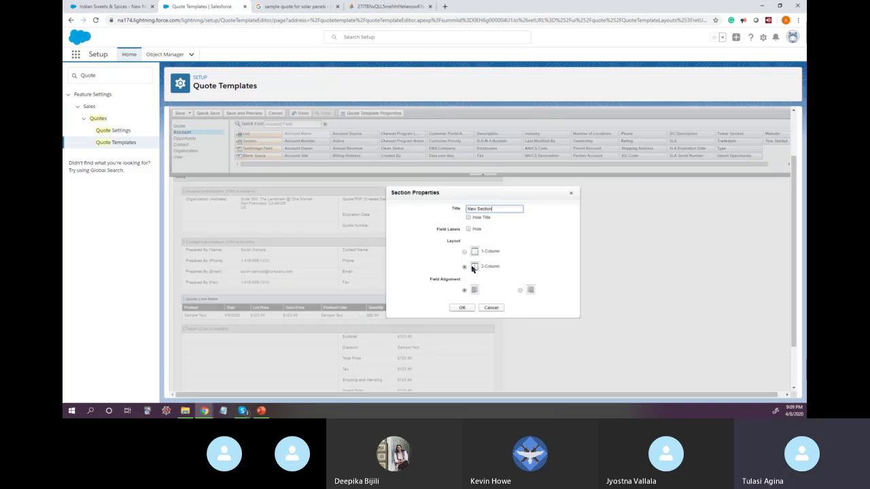
pyautogui.moveTo(496, 208); pyautogui.dragTo(465, 210)
pyautogui.write('Q')
pyautogui.write('ustom Address SECTION')
pyautogui.click(462, 308)
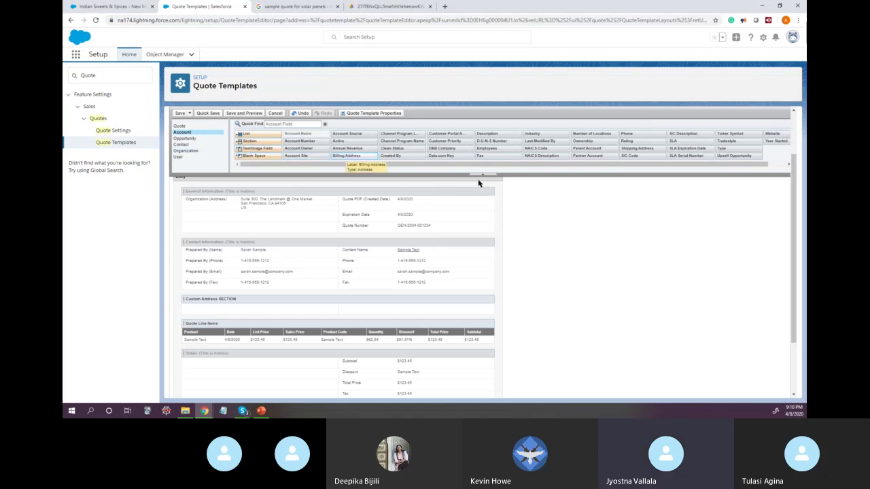
# Add the account's Shipping Address and Billing Address side by side in Custom Address SECTION, with Shipping Address in the first column
pyautogui.moveTo(351, 156); pyautogui.dragTo(252, 315)
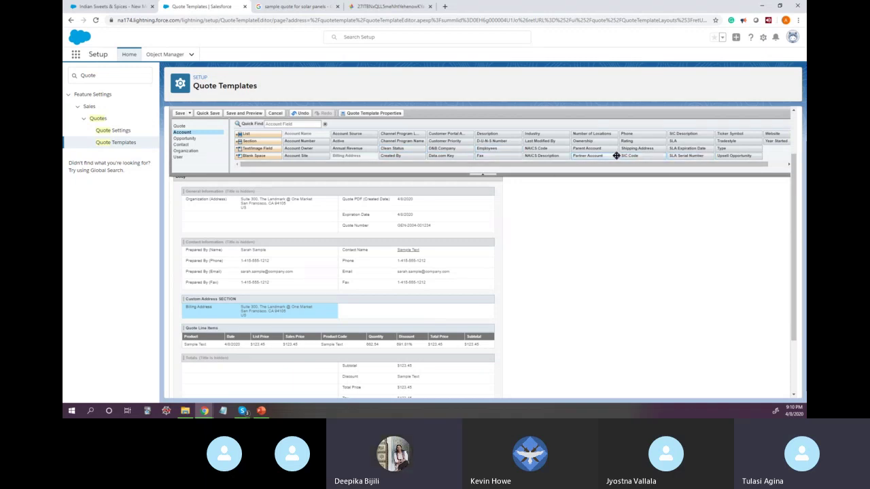
pyautogui.moveTo(627, 148); pyautogui.dragTo(348, 314)
pyautogui.moveTo(282, 306)
pyautogui.mouseDown()
pyautogui.moveTo(408, 312)
pyautogui.moveTo(281, 334)
pyautogui.moveTo(265, 308)
pyautogui.mouseUp()
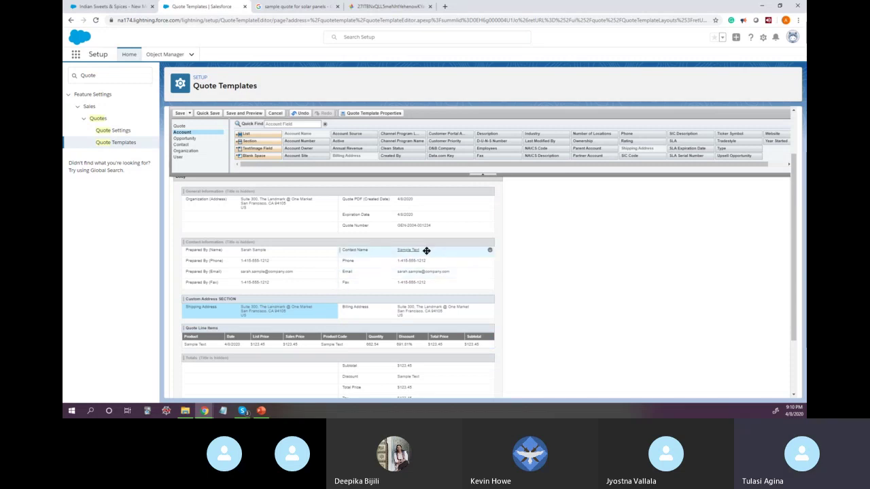
# Save the quote template and activate Govt - Custom Quote Template
pyautogui.click(181, 113)
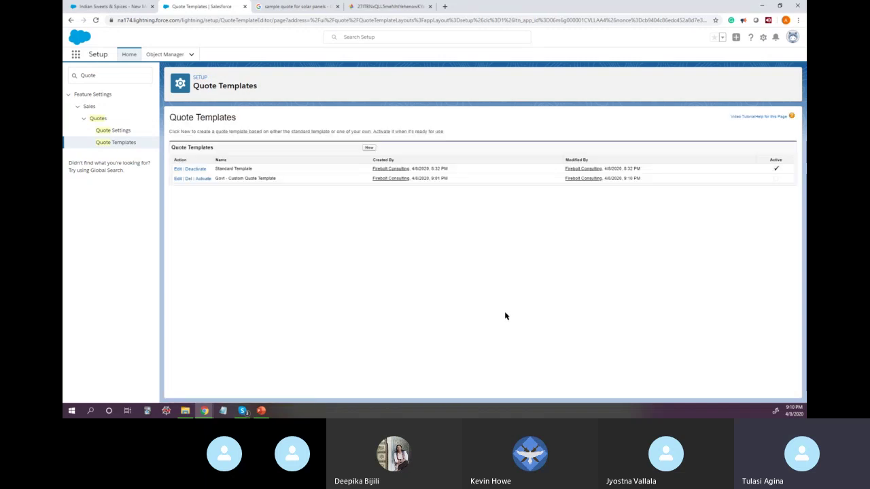
pyautogui.click(204, 180)
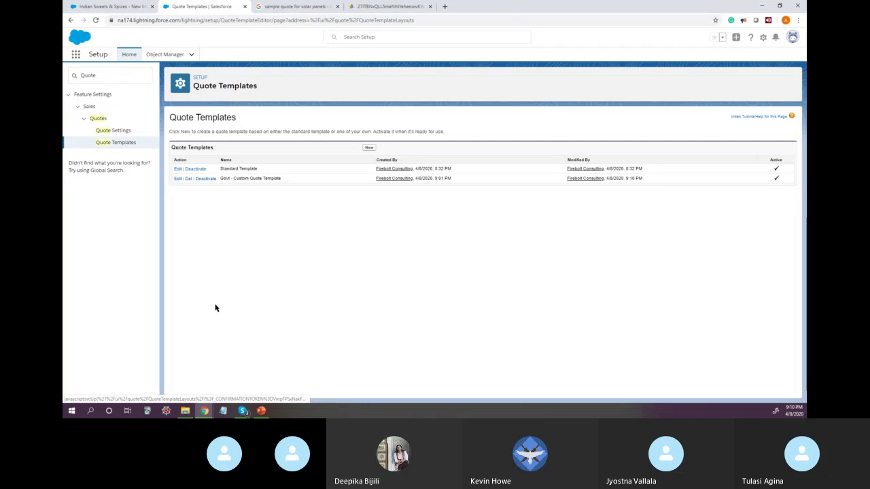
# Open quote Q1-ISS-P3 from the opportunity for editing, review its totals, contact and address fields, and close it without saving
pyautogui.click(93, 8)
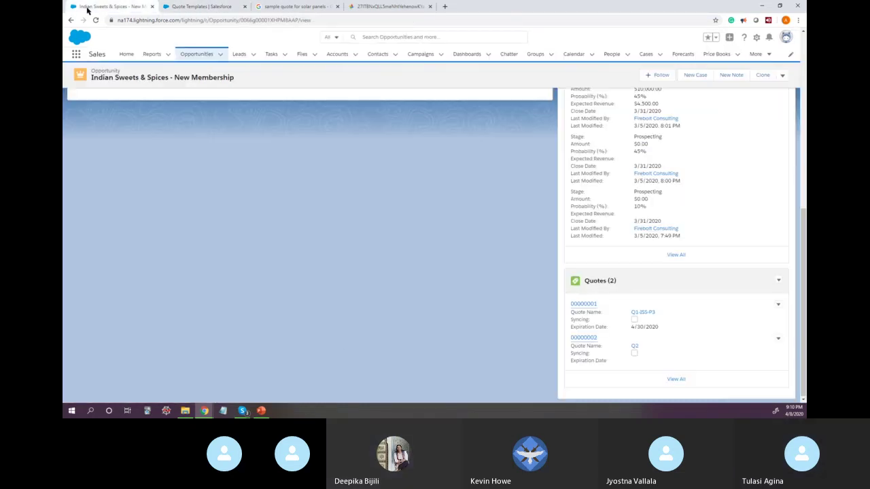
pyautogui.click(778, 305)
pyautogui.click(758, 322)
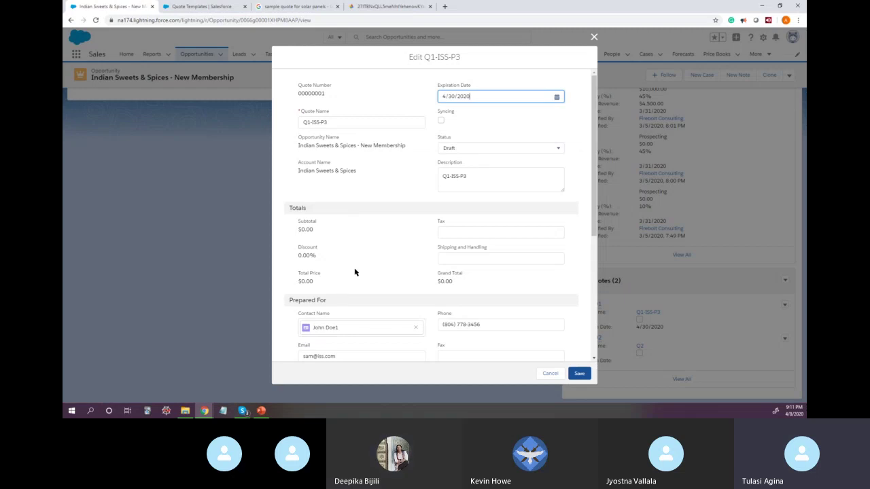
pyautogui.scroll(-2, 355, 272)
pyautogui.scroll(-2, 355, 272)
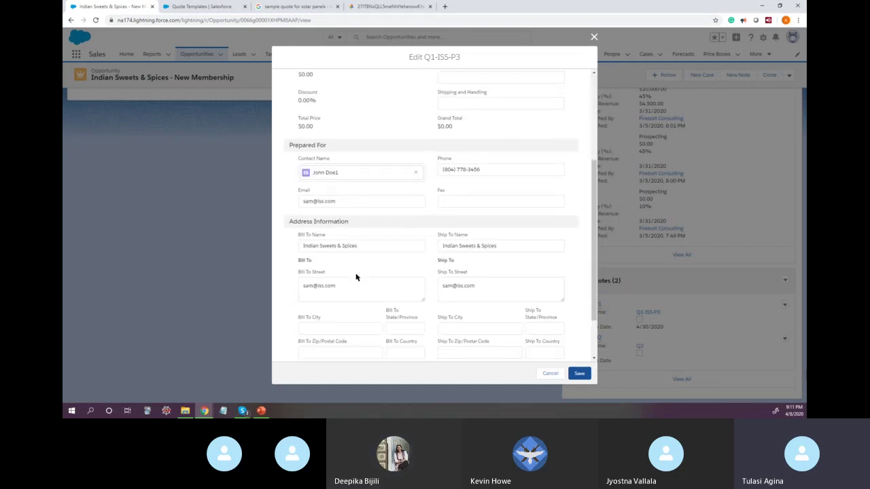
pyautogui.scroll(-2, 355, 276)
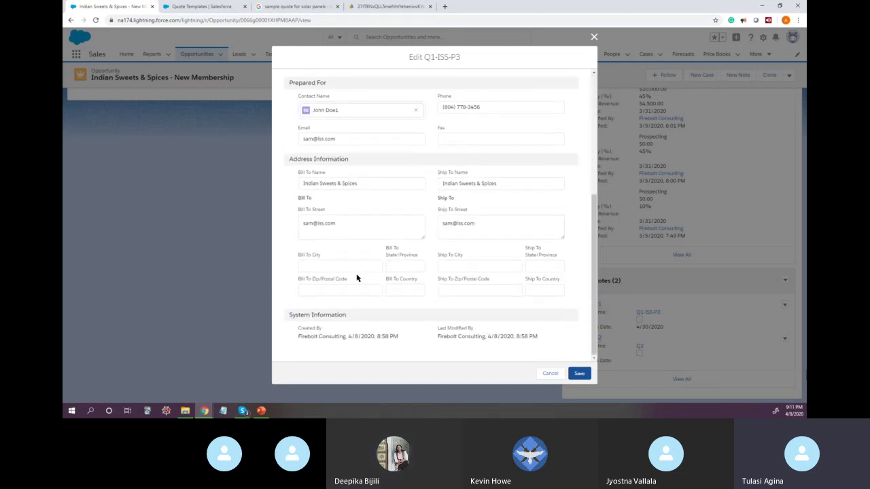
pyautogui.scroll(6, 358, 280)
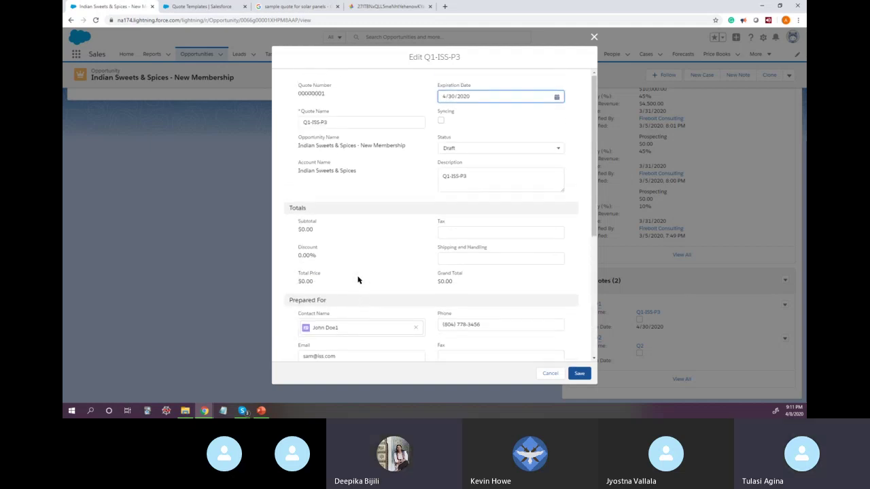
pyautogui.click(548, 375)
# Switch to the Sales Cloud presentation in PowerPoint and review the Quote process on the Sales Path slide and the Marketing, Sales and lead slides
pyautogui.hotkey('alt', 'Tab')
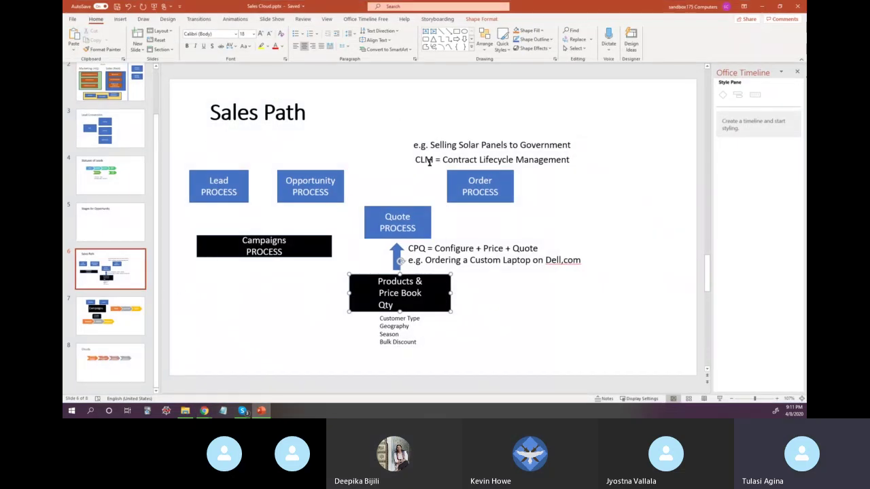
pyautogui.click(389, 216)
pyautogui.moveTo(389, 216); pyautogui.dragTo(403, 229)
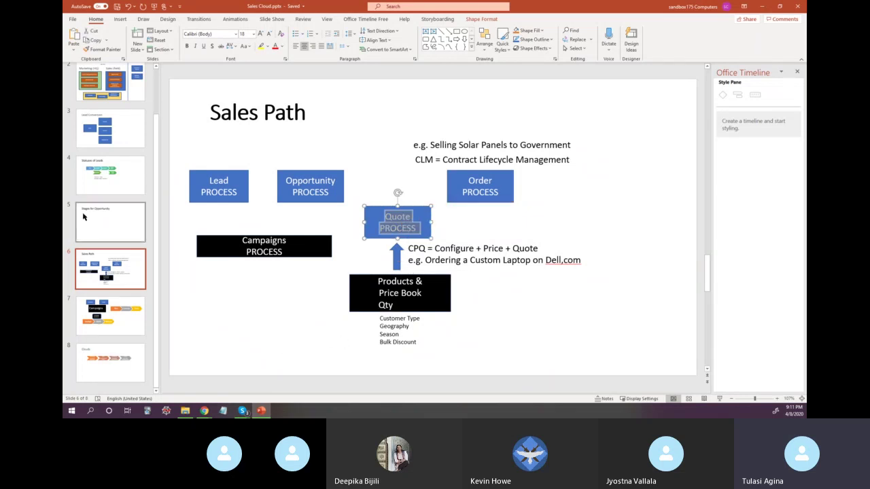
pyautogui.scroll(2, 87, 211)
pyautogui.click(105, 139)
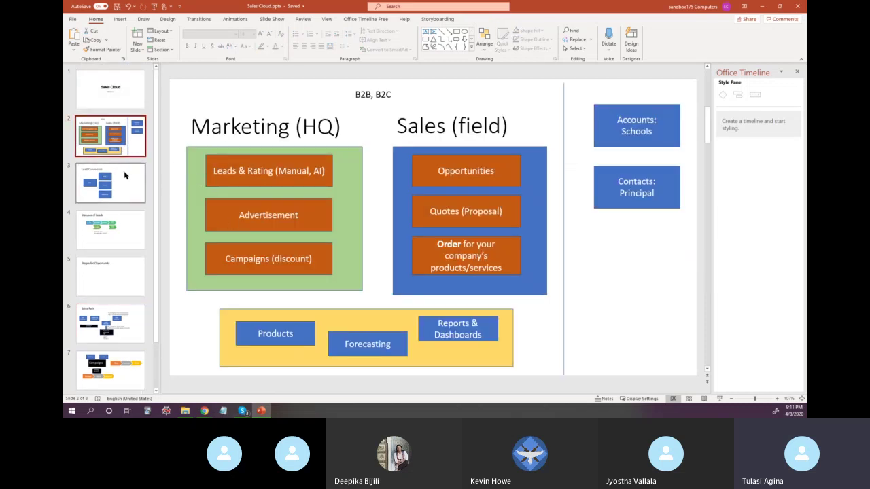
pyautogui.click(127, 195)
pyautogui.click(127, 218)
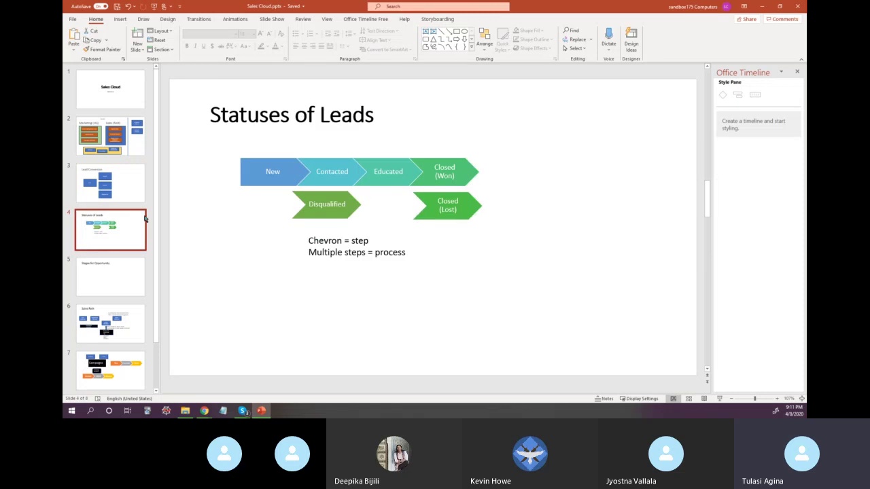
pyautogui.click(762, 7)
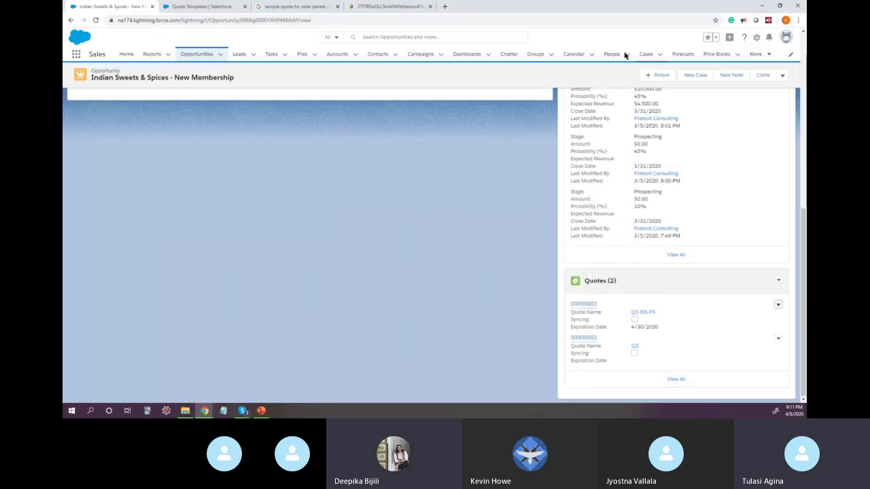
pyautogui.click(211, 8)
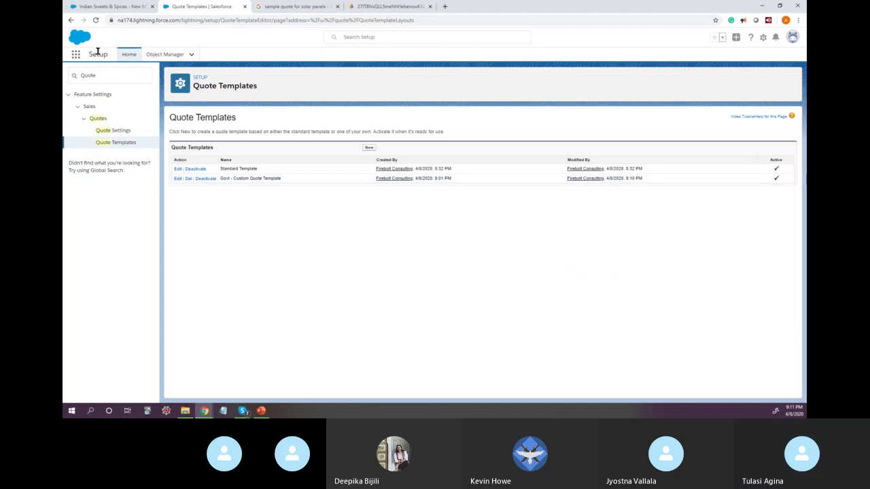
pyautogui.click(112, 6)
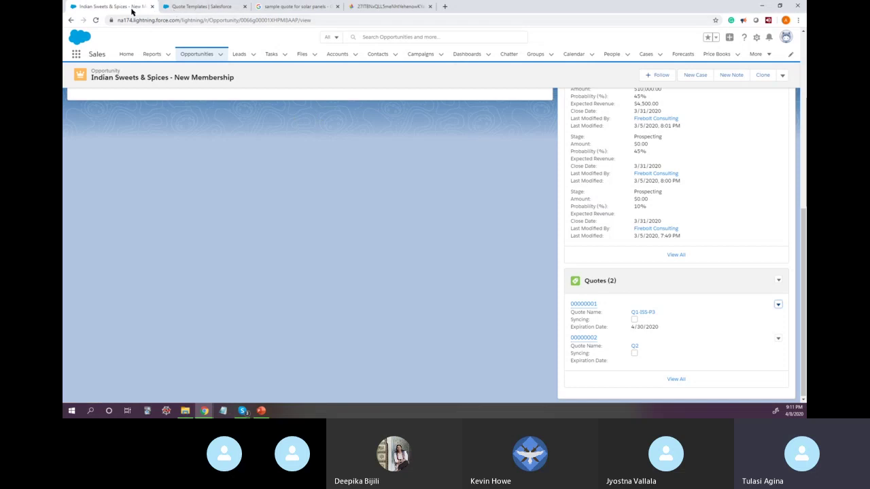
pyautogui.click(182, 7)
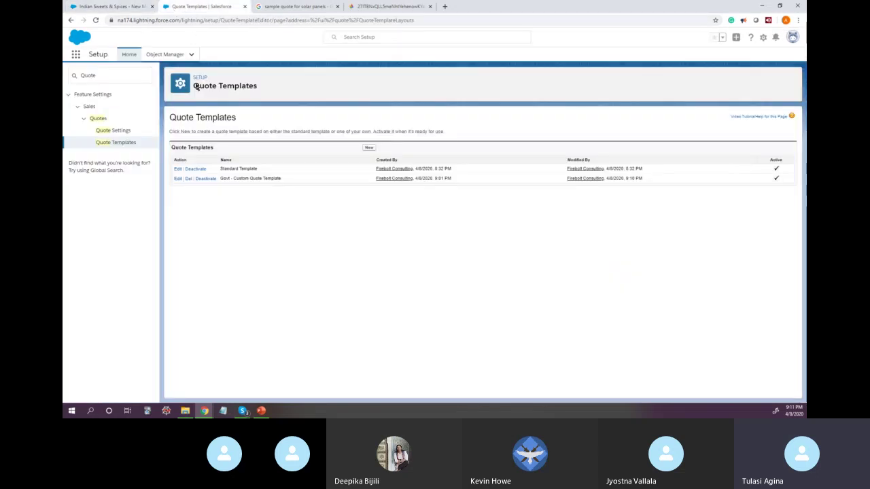
pyautogui.click(124, 7)
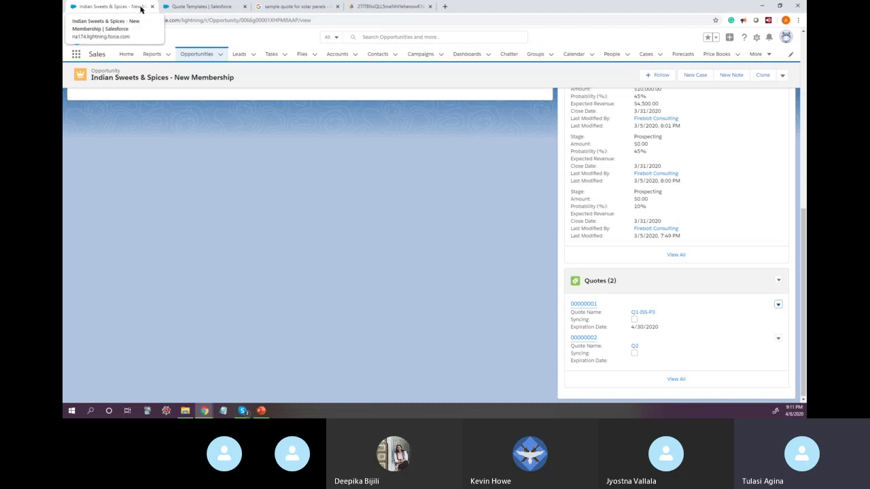
pyautogui.click(182, 8)
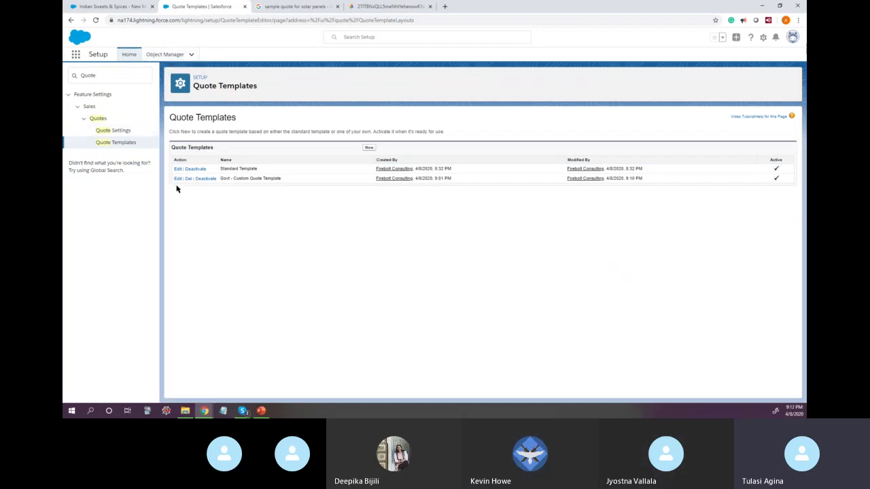
pyautogui.click(116, 6)
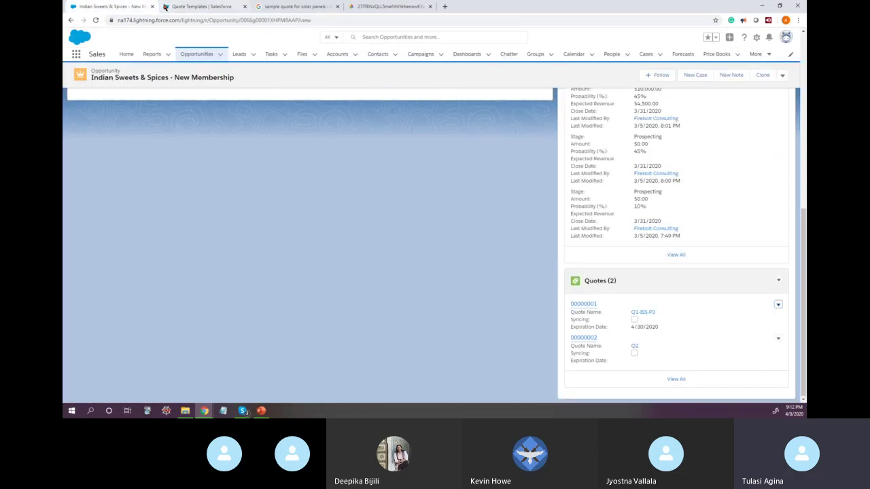
pyautogui.click(183, 7)
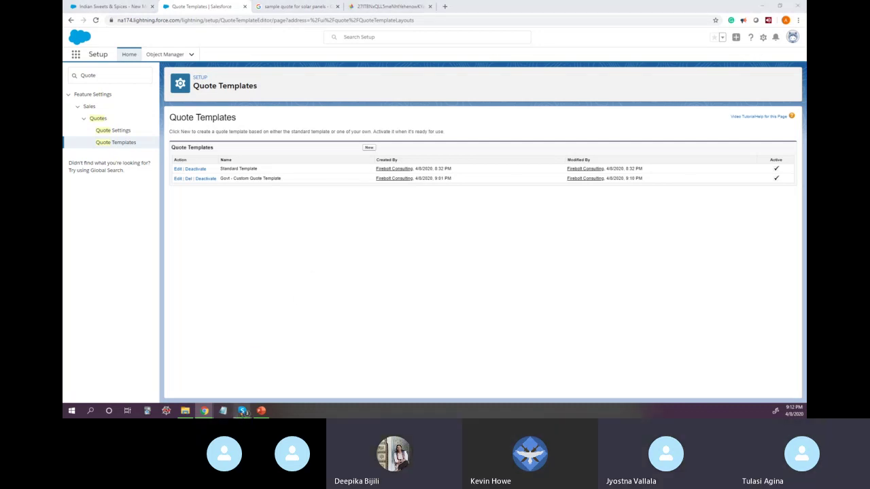
# Switch to Skype and end the Firebolt - Salesforce group call
pyautogui.moveTo(242, 410)
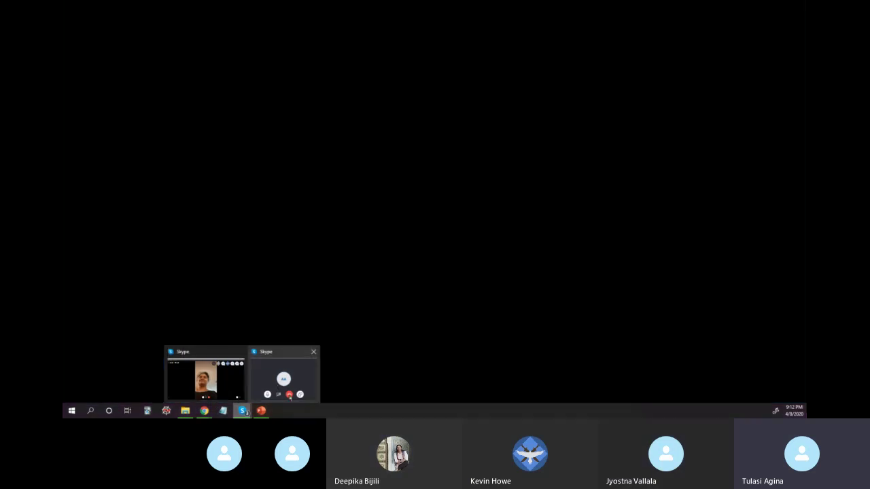
pyautogui.click(289, 395)
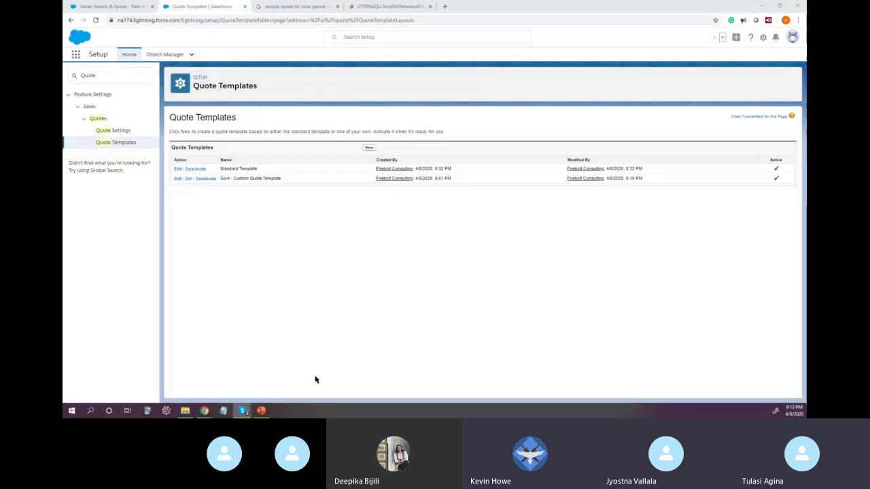
pyautogui.moveTo(242, 411)
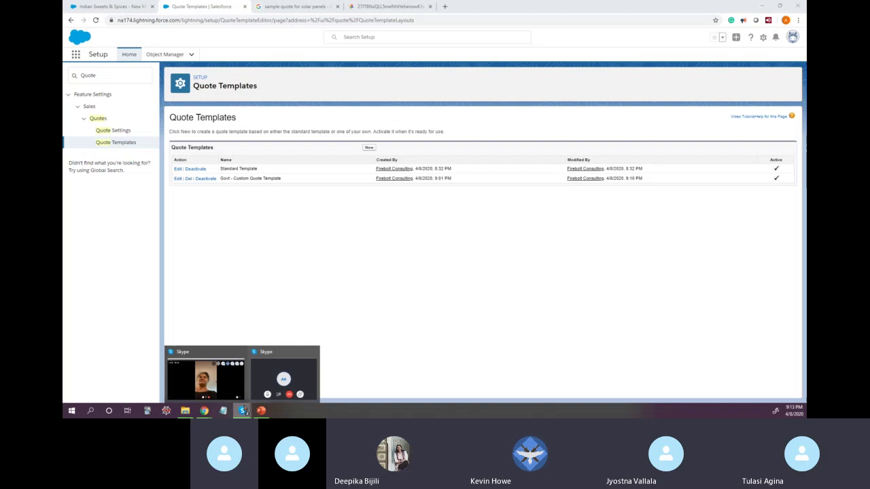
pyautogui.click(227, 376)
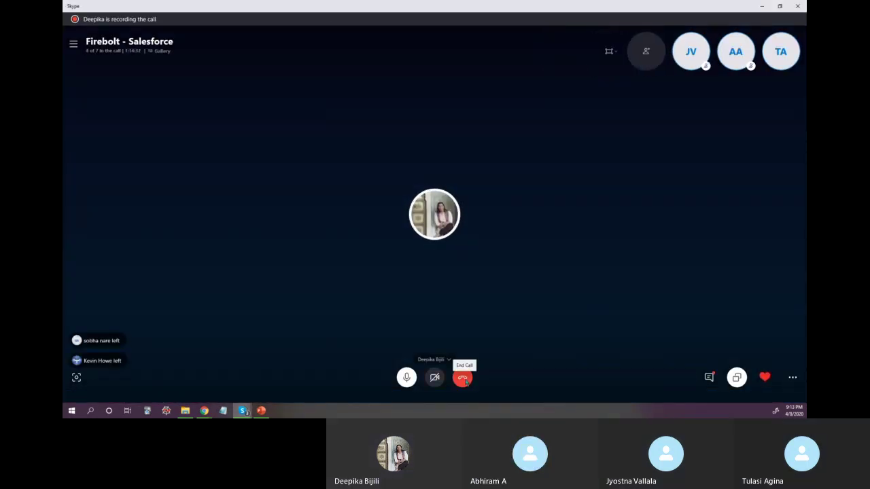
pyautogui.click(463, 379)
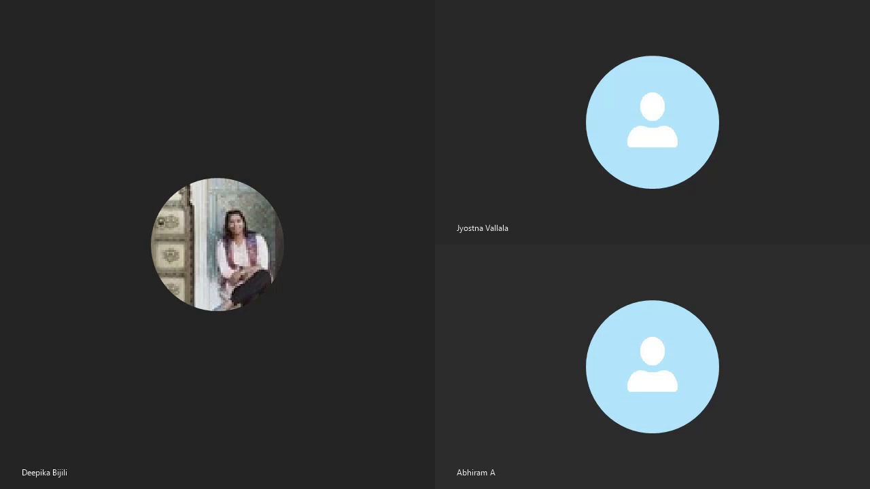